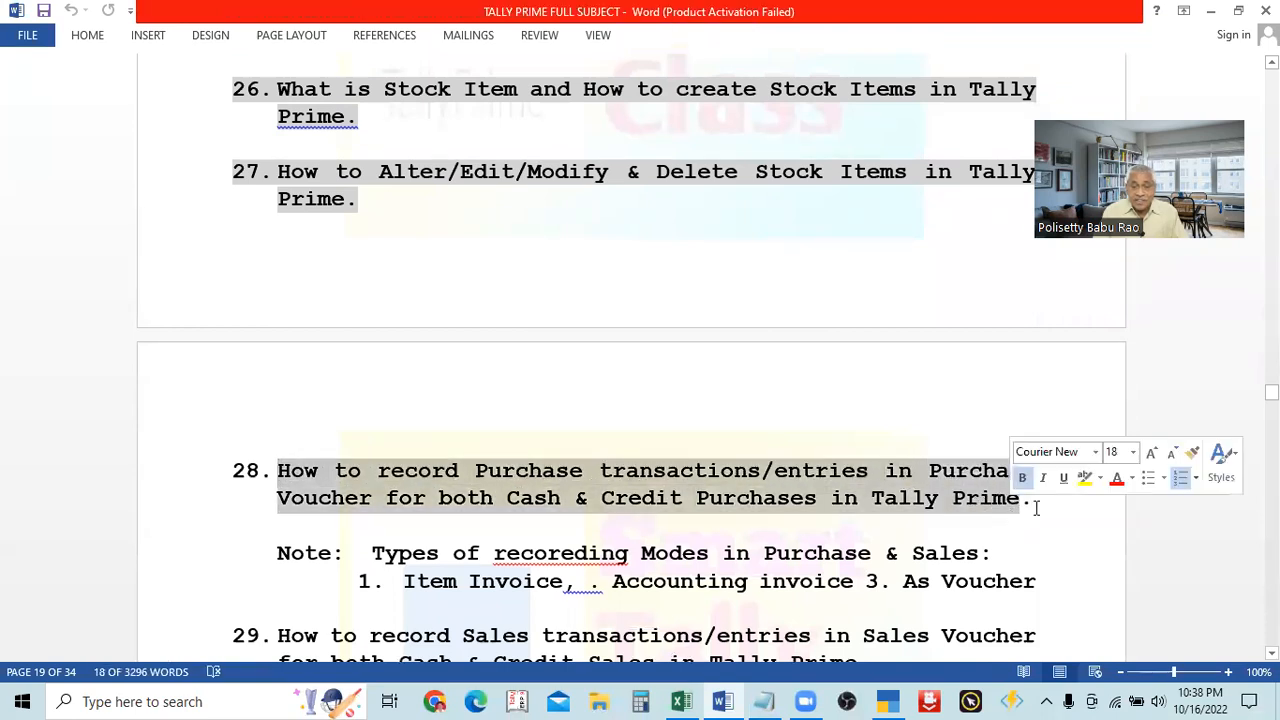
Step: Switch from the course topic list to TallyPrime and open the company Sri Venkateswara Electronincs
scroll(1031, 505, "down", 3)
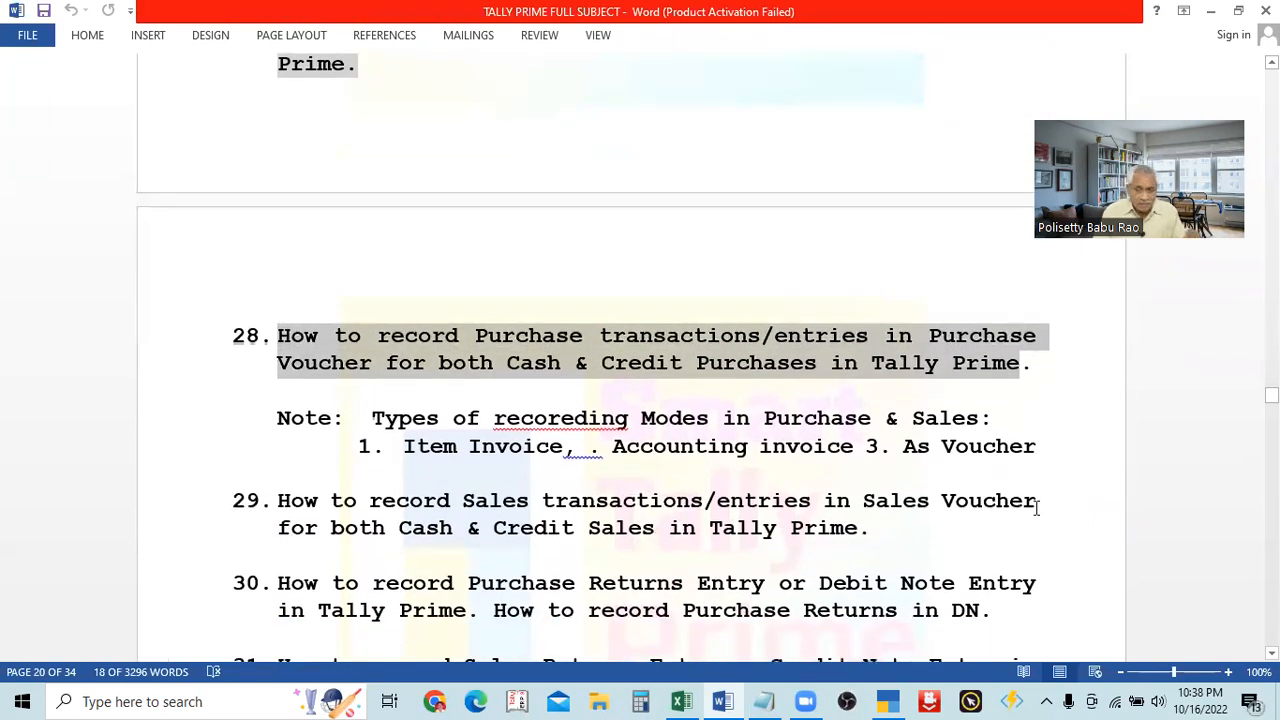
scroll(1035, 512, "up", 1)
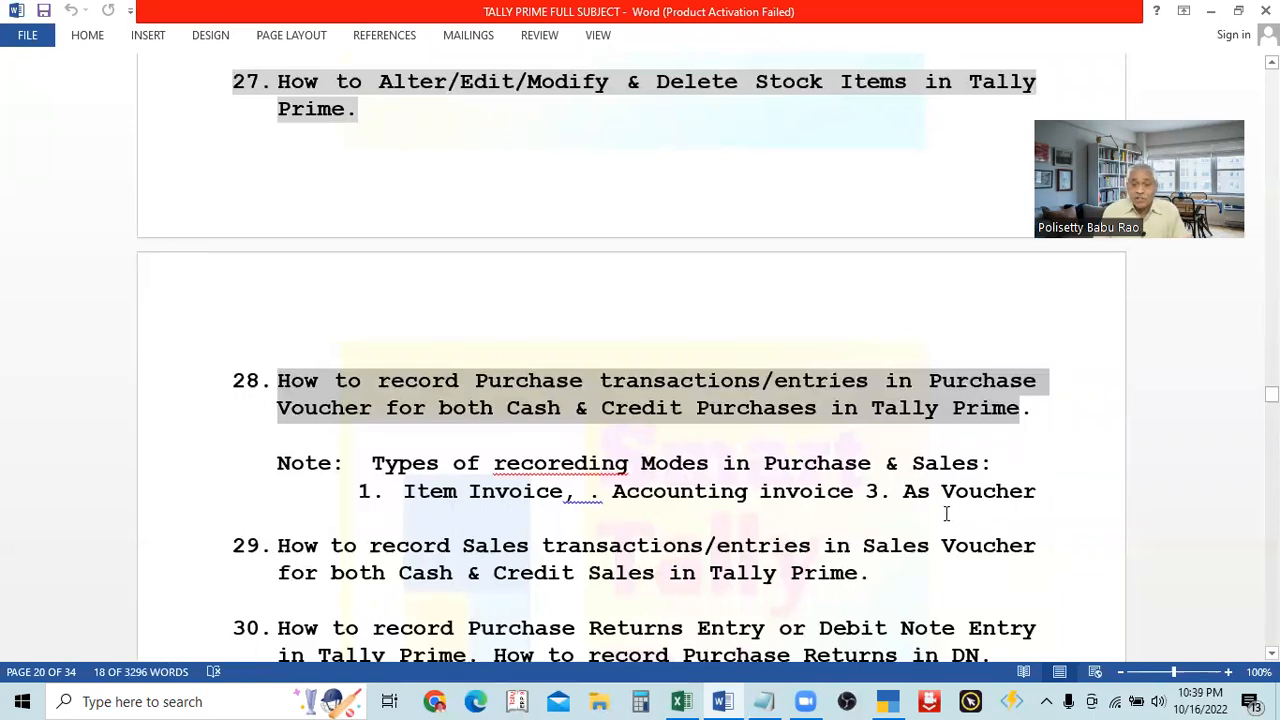
left_click(888, 701)
left_click(318, 418)
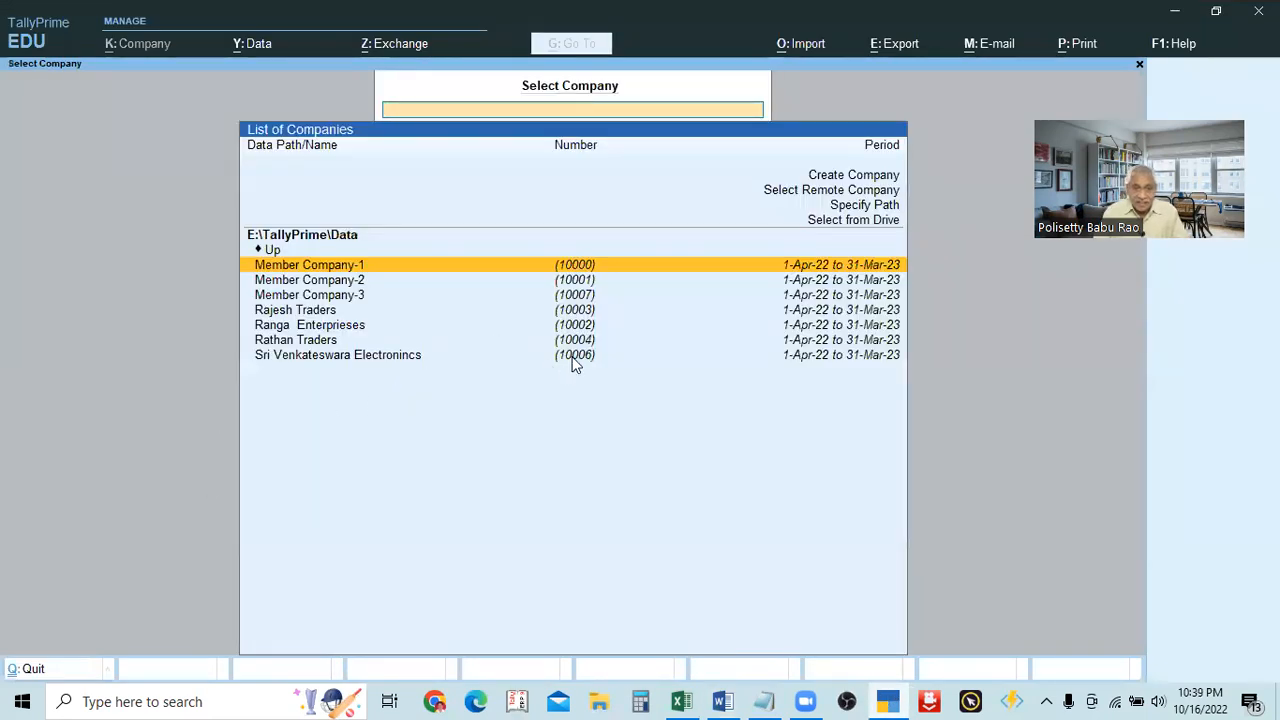
left_click(574, 364)
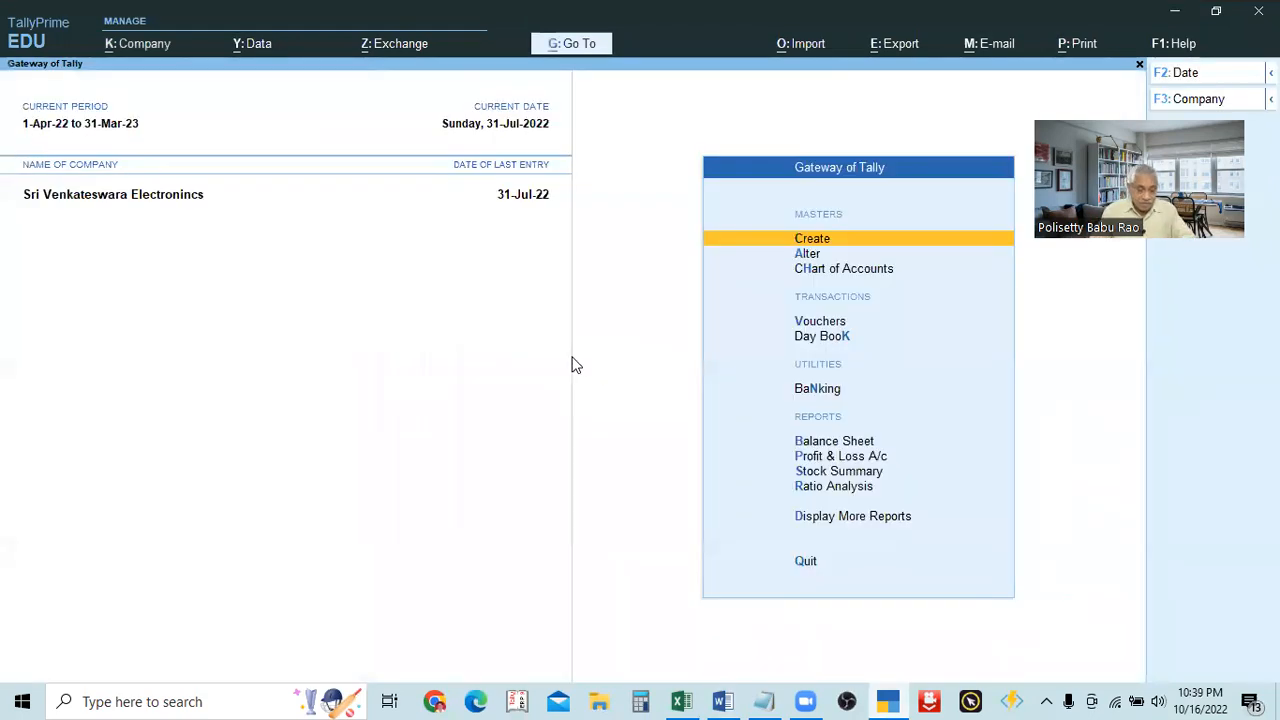
Step: Open a new Purchase voucher and back out of its prefilled party details to the voucher date
left_click(826, 324)
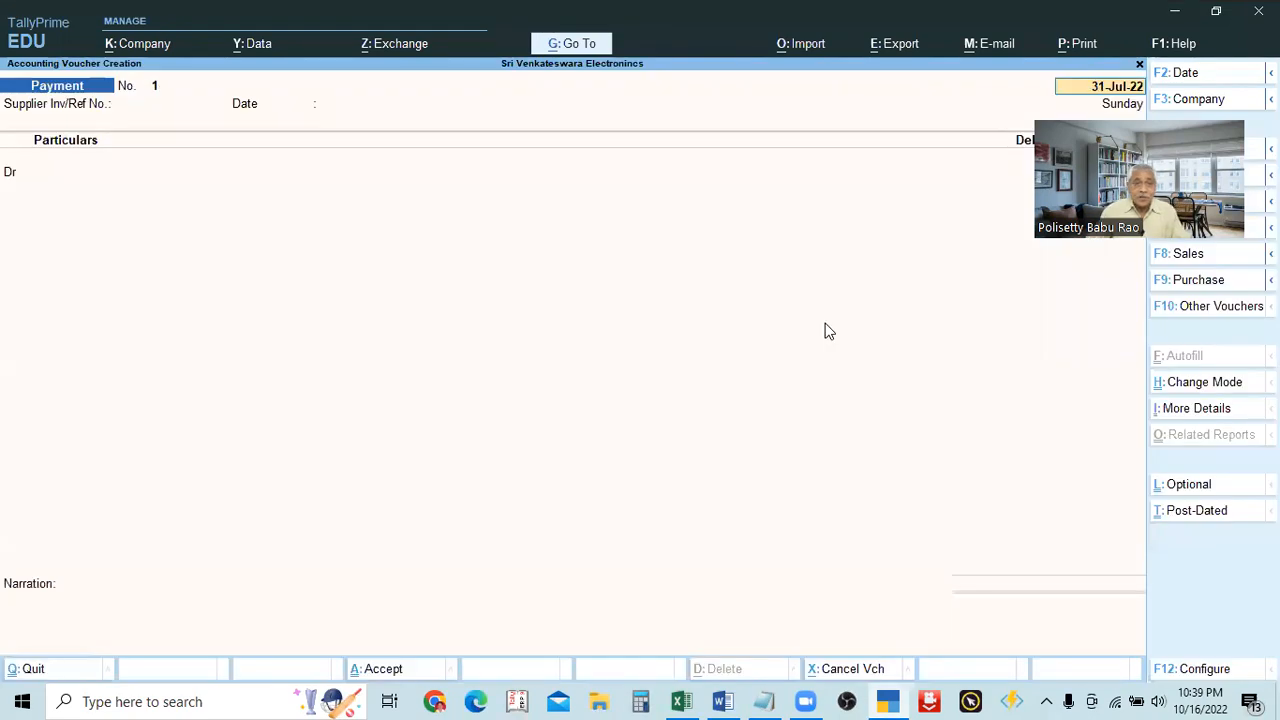
left_click(1190, 281)
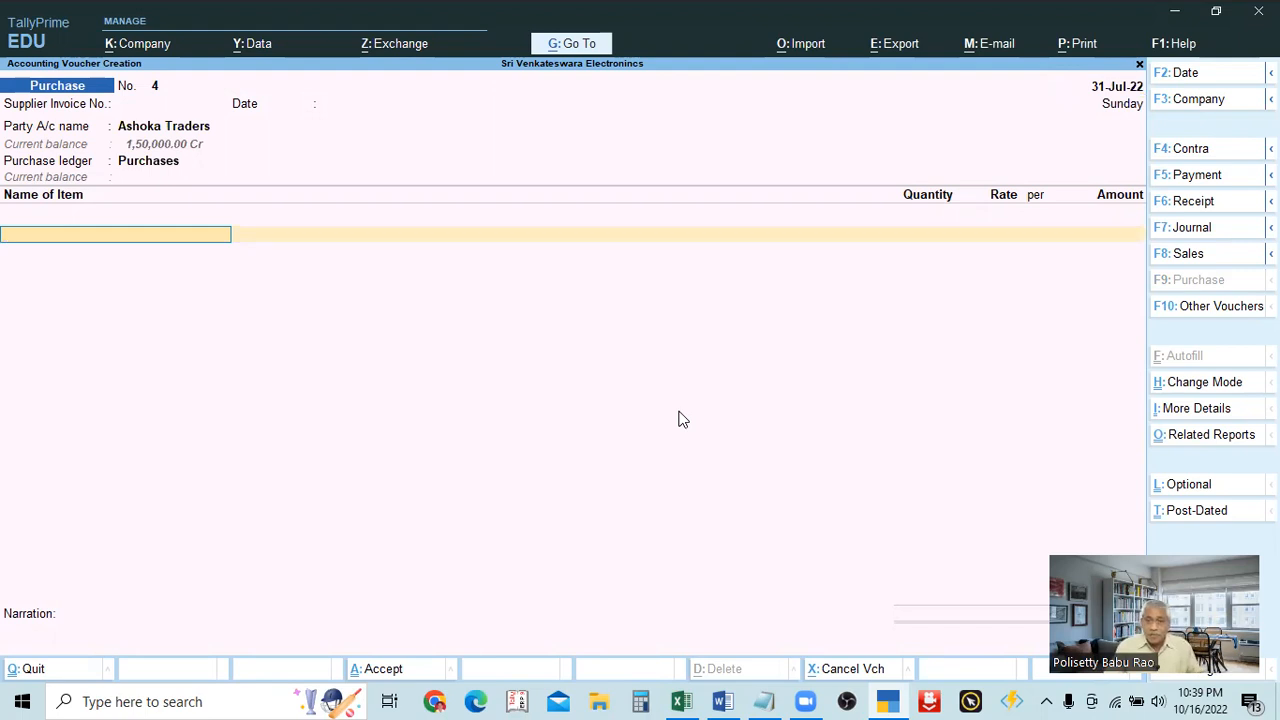
key("Return")
key("Escape")
key("Escape")
key("Return")
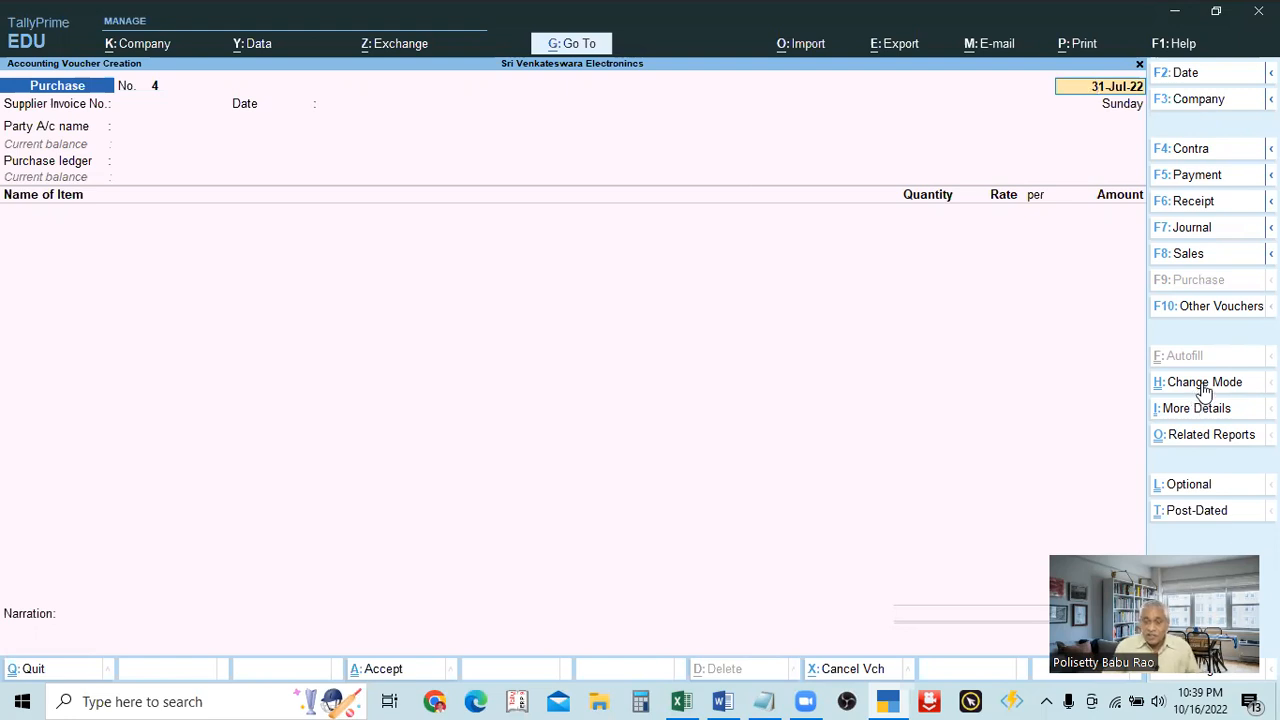
Step: Change the Purchase voucher's mode to As Voucher and after that to Accounting Invoice to compare their entry layouts
key("ctrl+h")
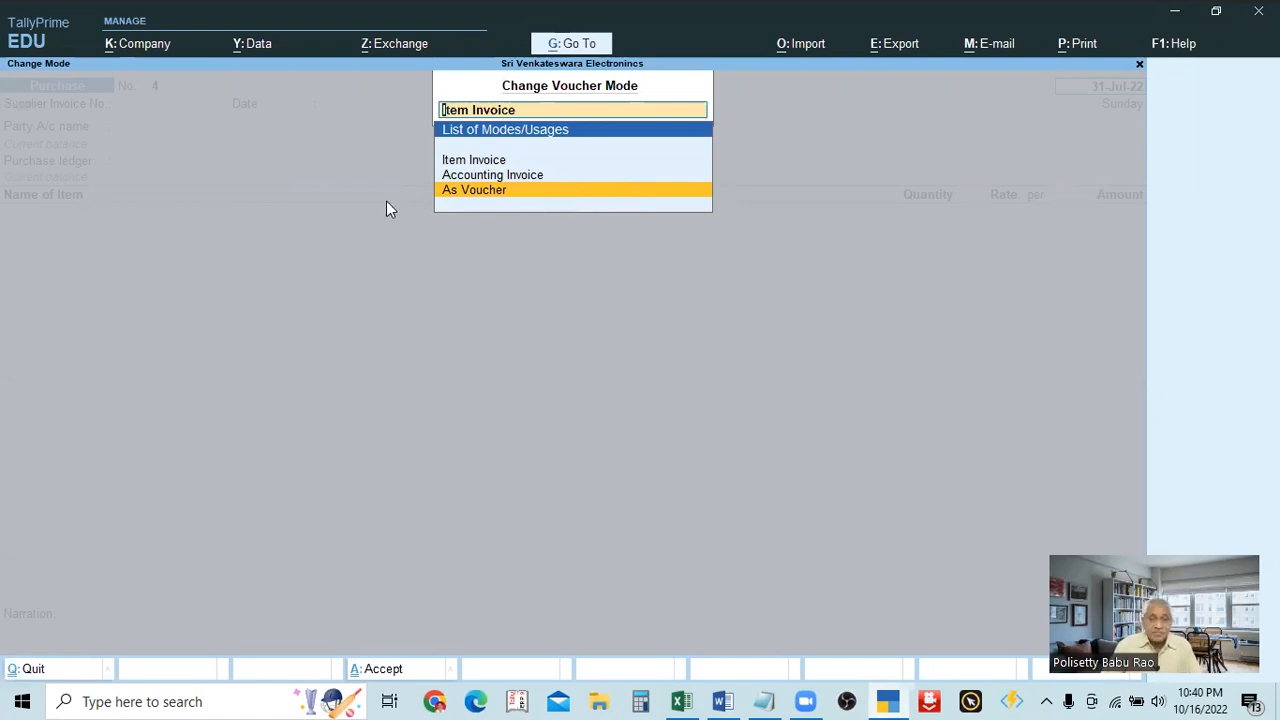
left_click(465, 197)
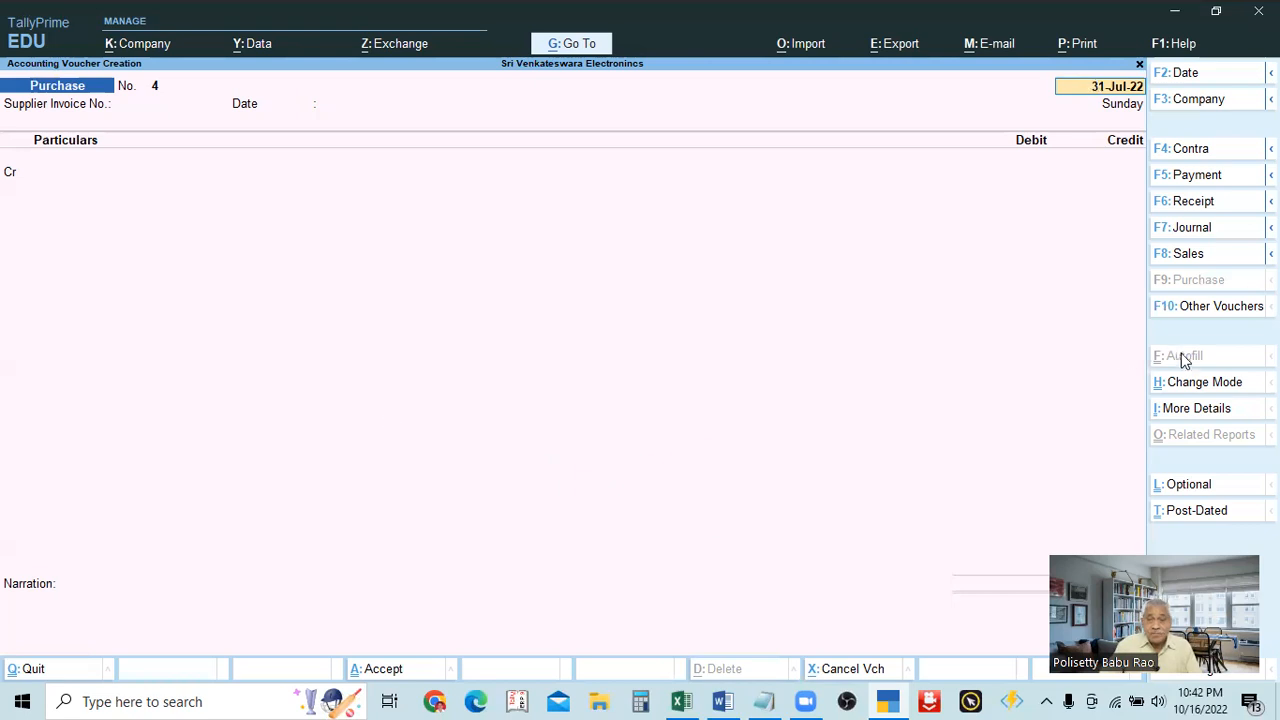
left_click(1194, 384)
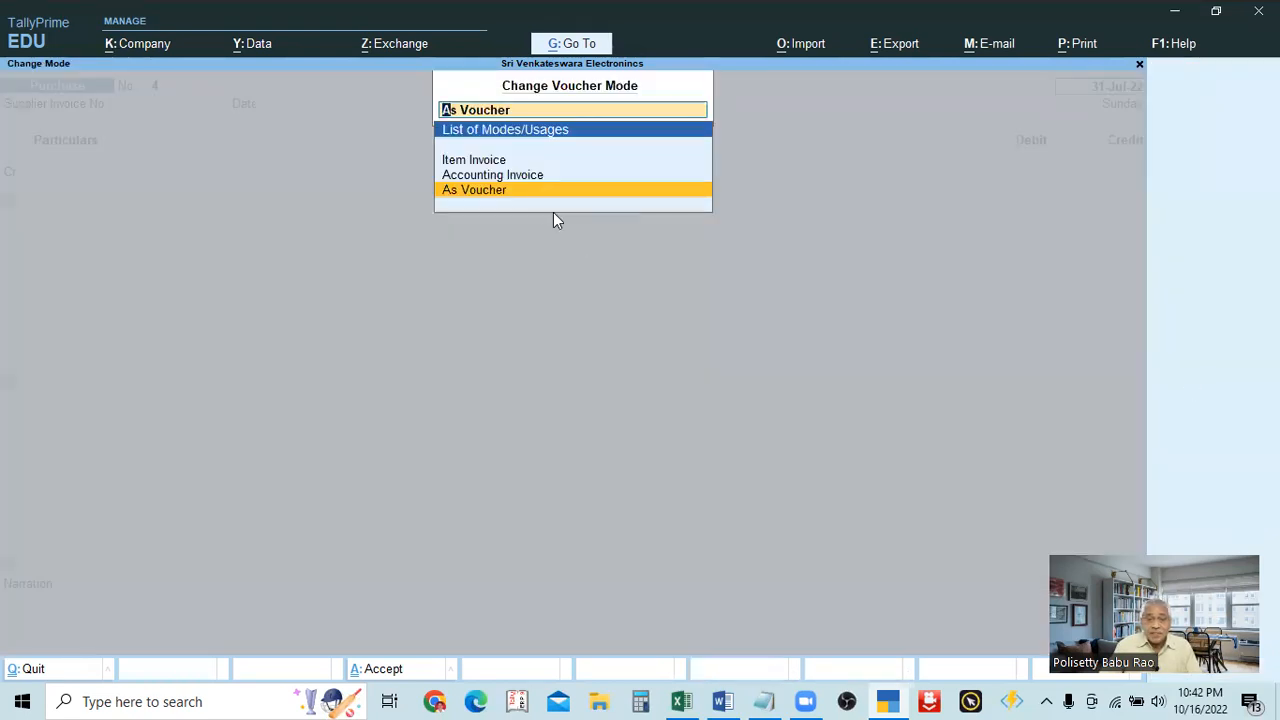
left_click(520, 176)
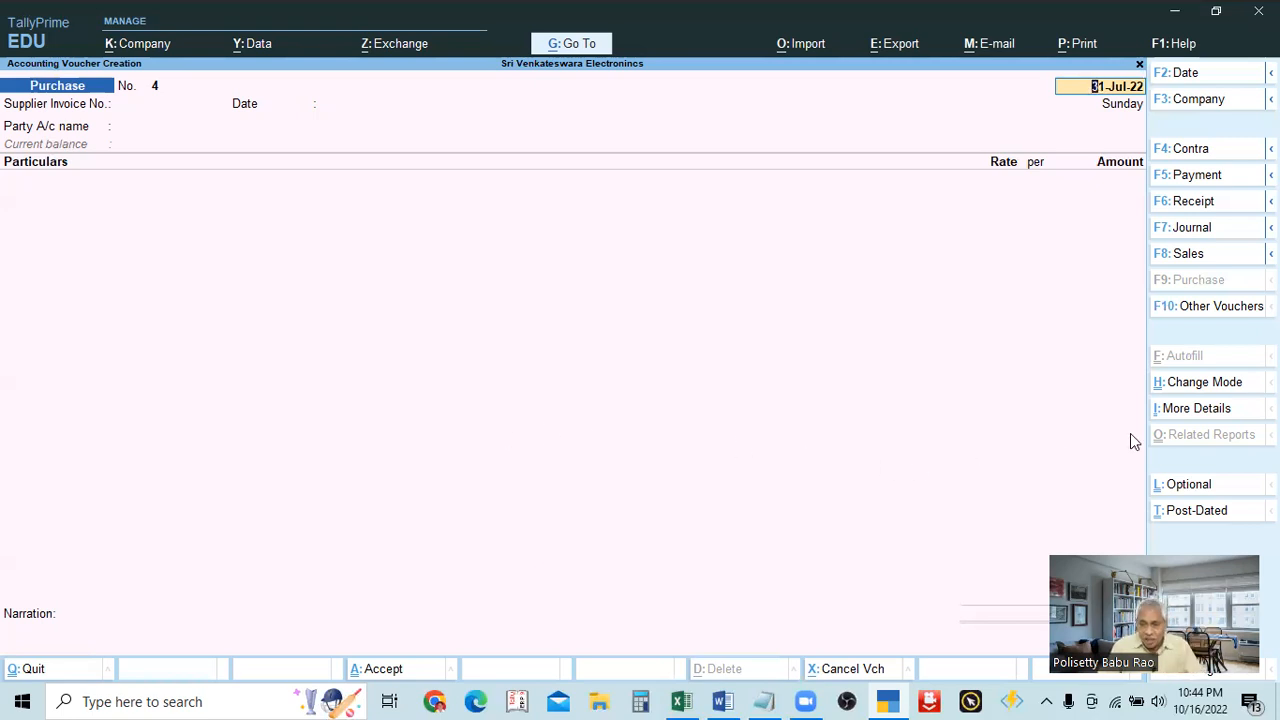
Step: Set the Purchase voucher's mode to Item Invoice, then reopen the mode choices and keep Item Invoice
left_click(1198, 382)
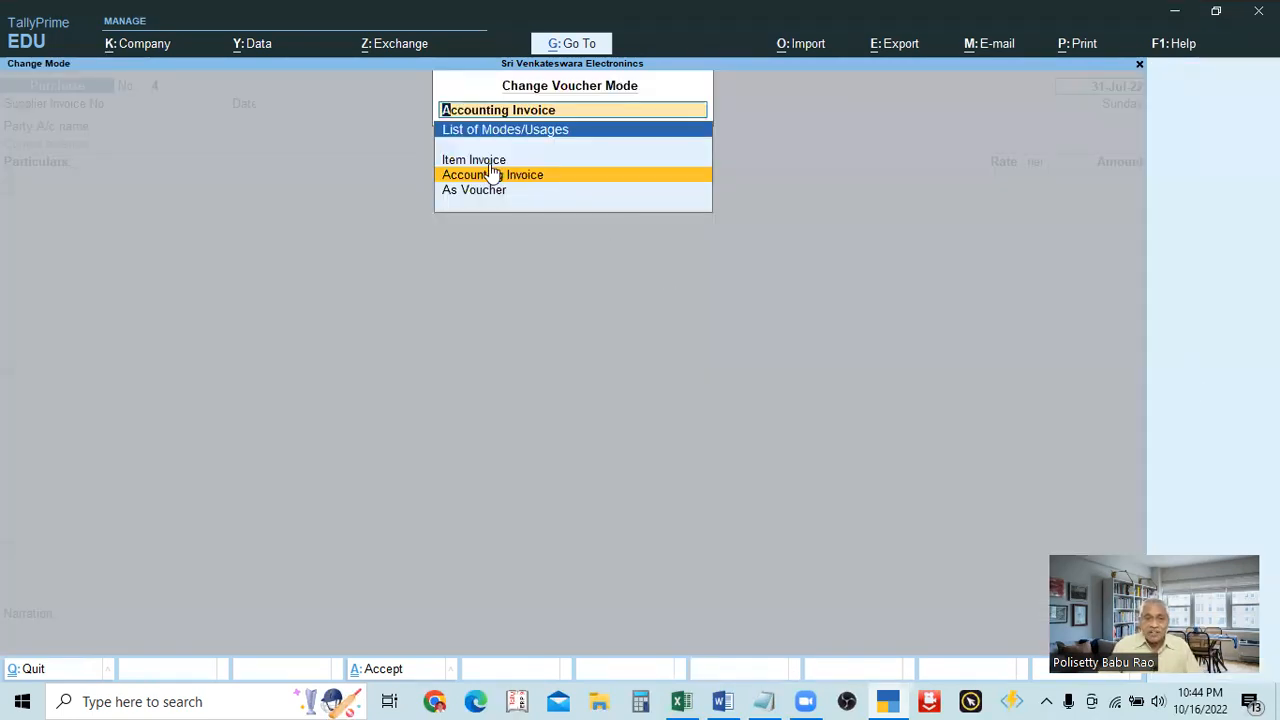
key("Up")
key("Return")
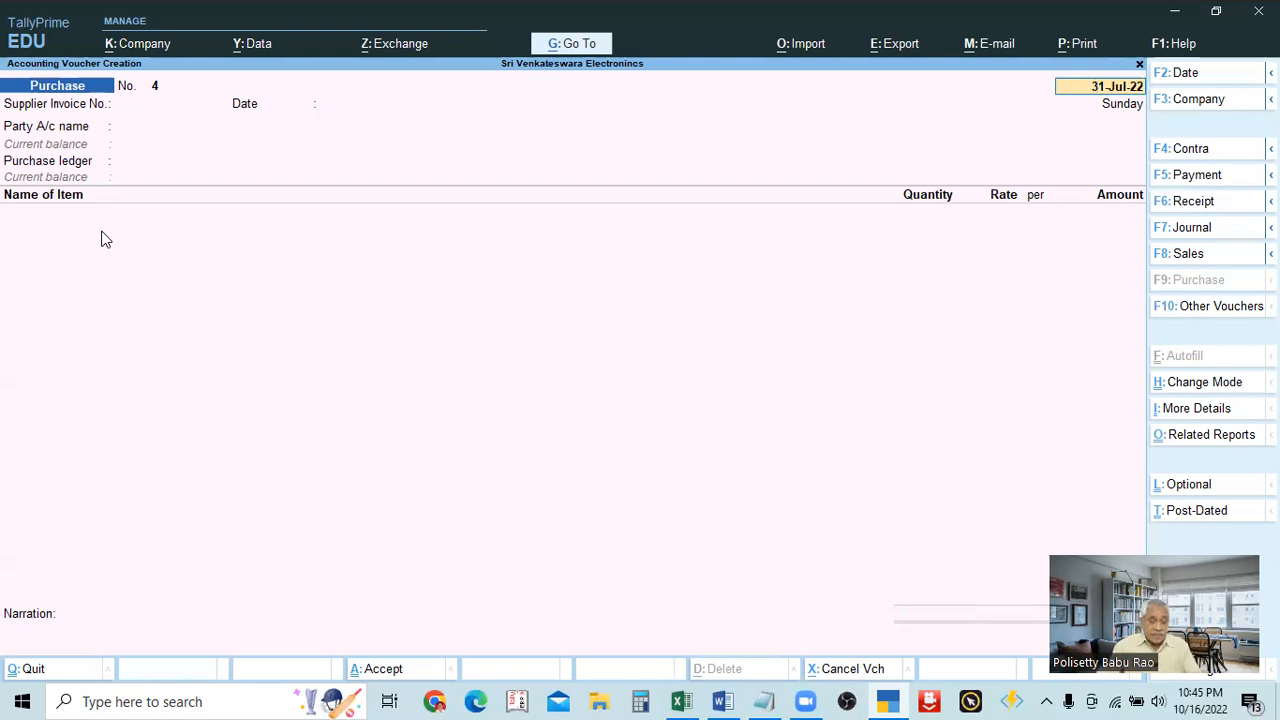
left_click(1192, 386)
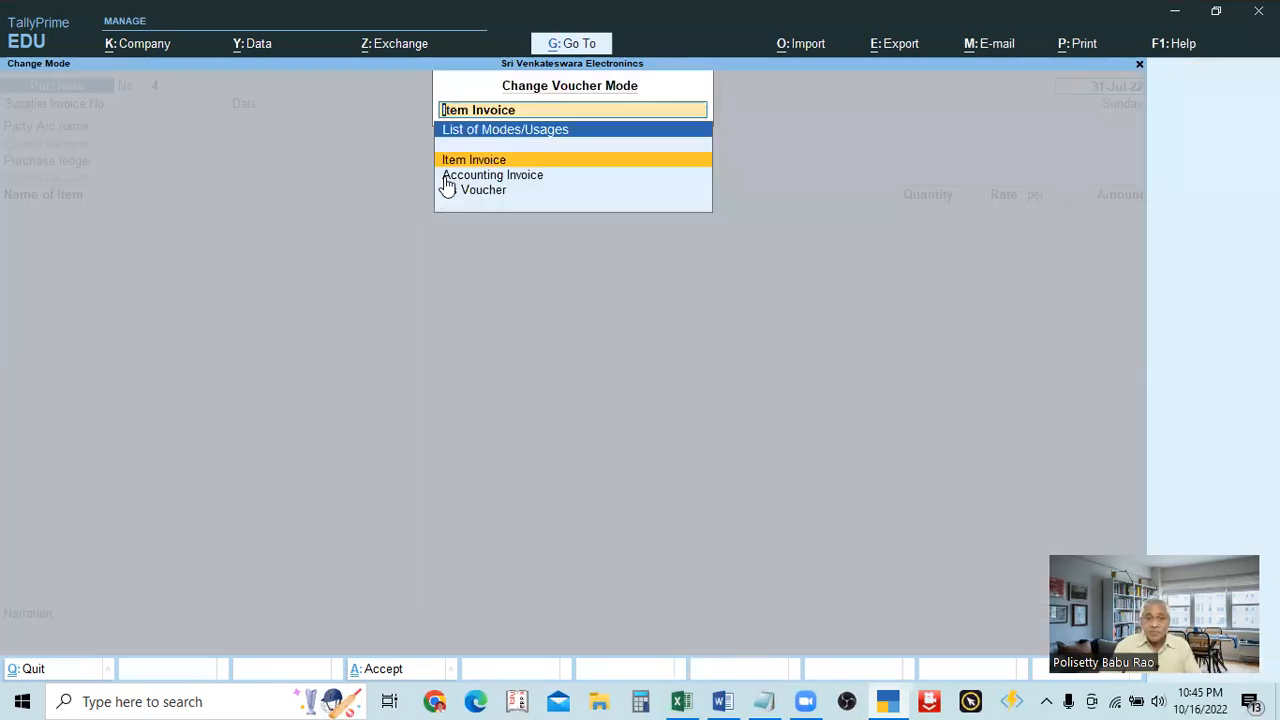
left_click(472, 162)
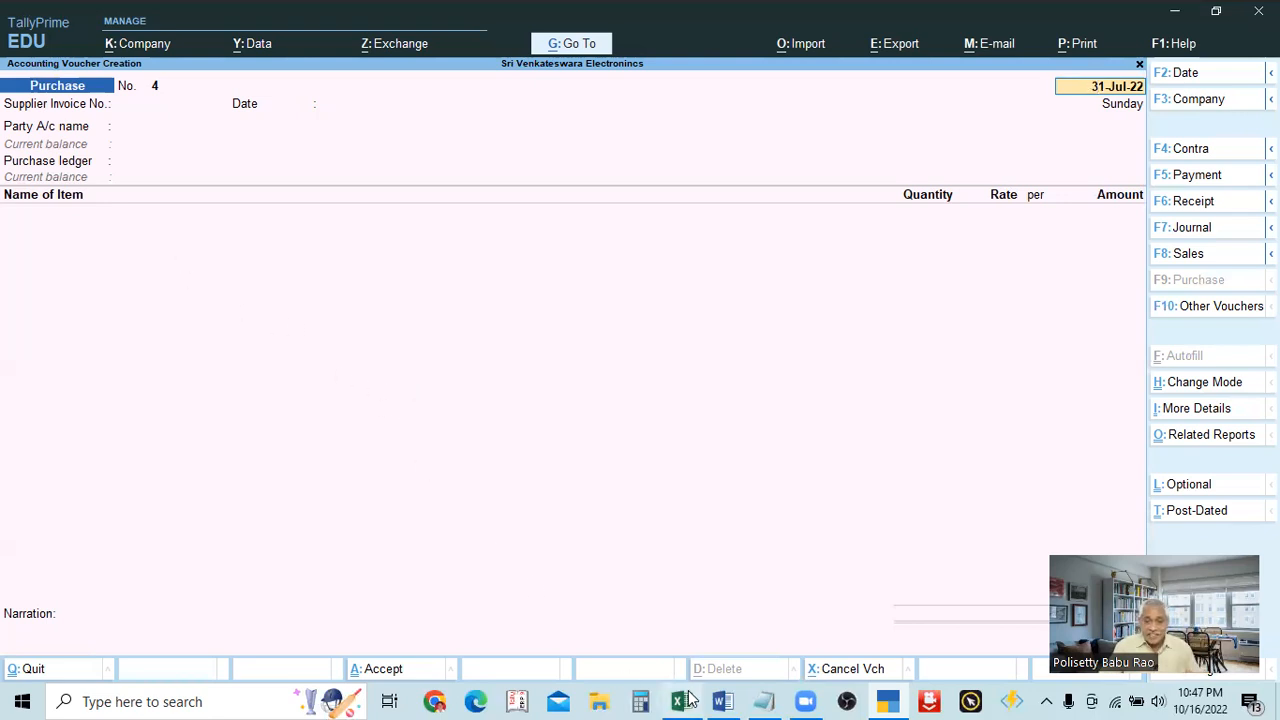
Step: Switch to the TALLY PRIME PROBLEMS file in Notepad and review the Problem # 6 (Purchase Voucher) transactions
left_click(768, 699)
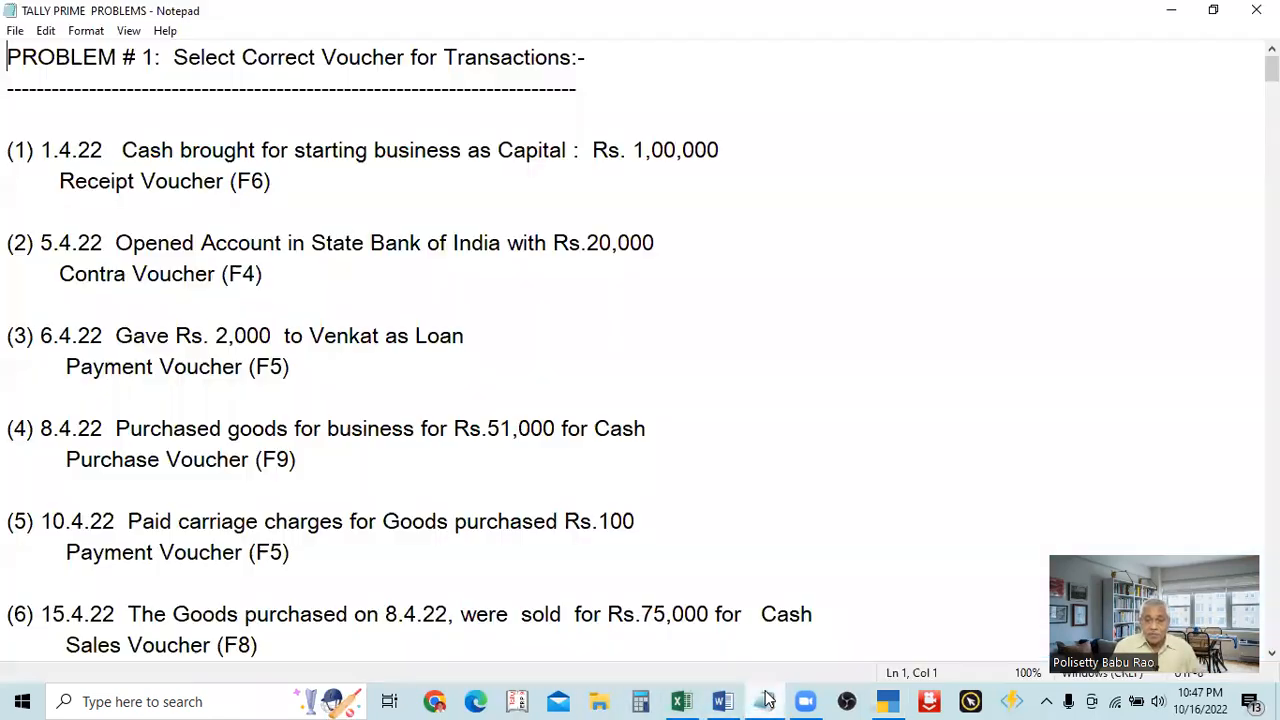
scroll(768, 434, "down", 6)
scroll(768, 434, "down", 8)
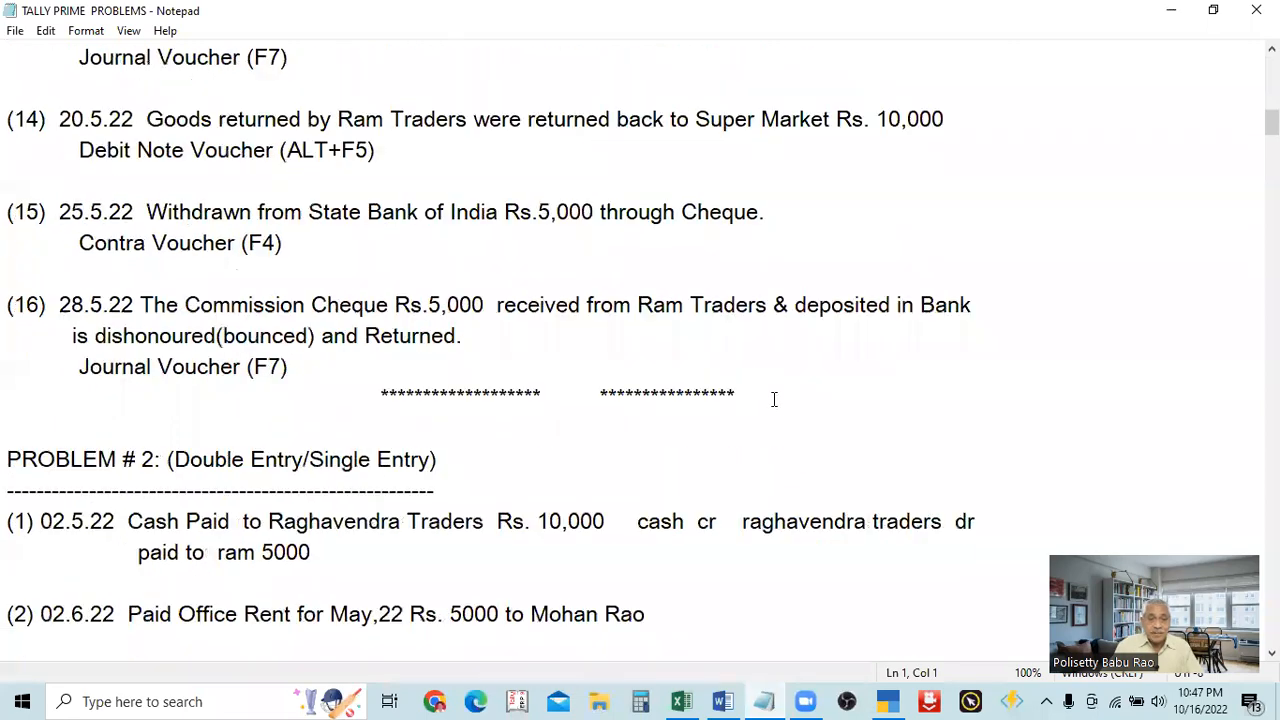
scroll(750, 390, "down", 15)
scroll(762, 384, "down", 7)
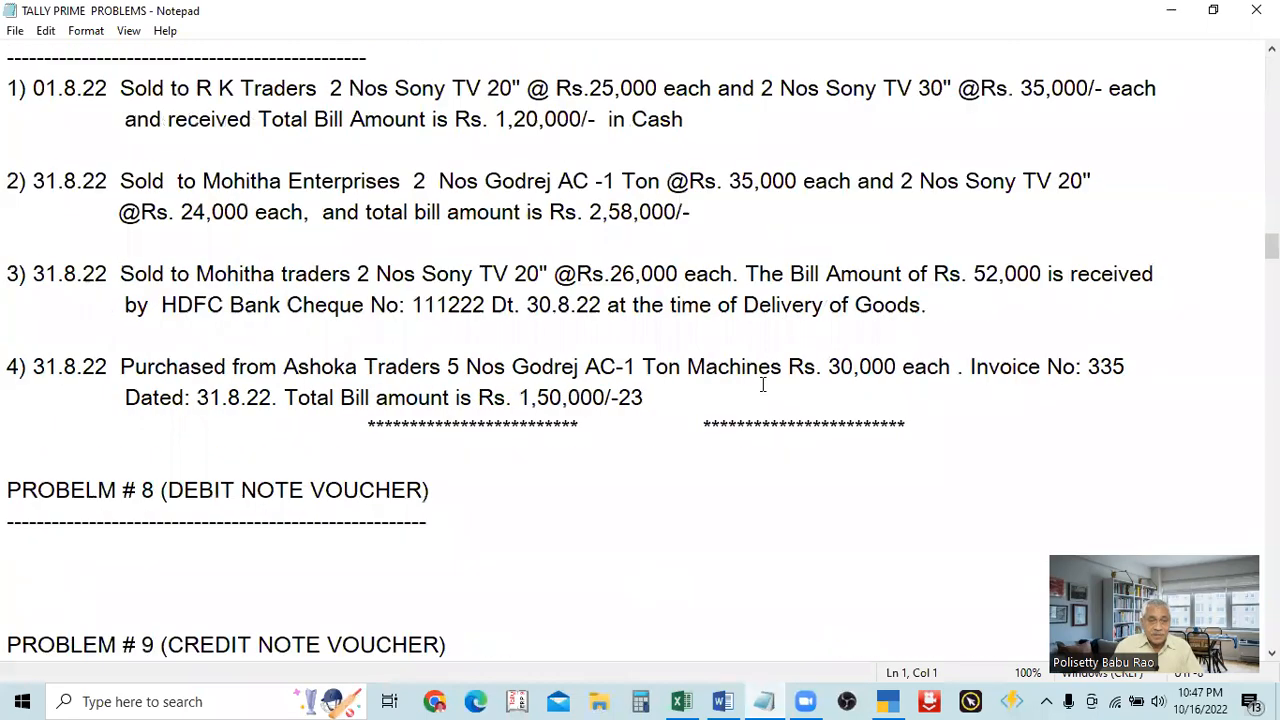
scroll(762, 384, "up", 4)
scroll(762, 384, "up", 2)
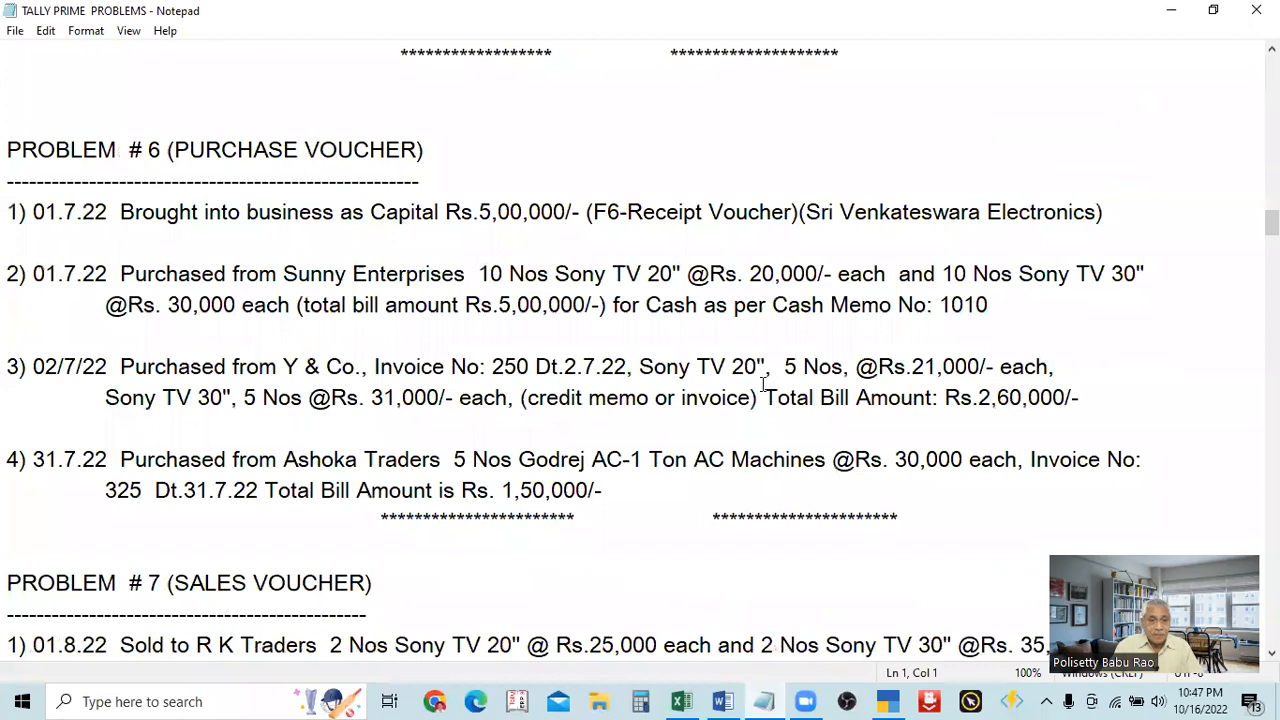
scroll(763, 384, "up", 1)
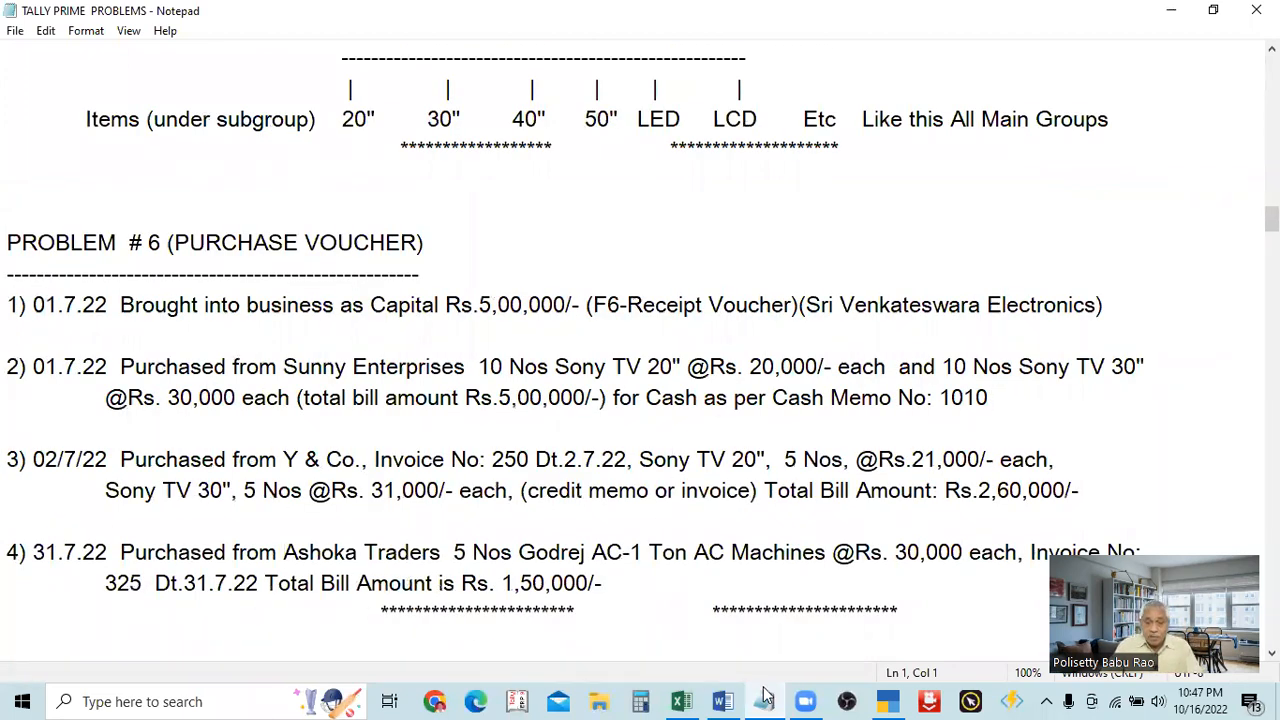
Step: Switch back to TallyPrime and leave the blank Purchase voucher for the Gateway of Tally
left_click(888, 701)
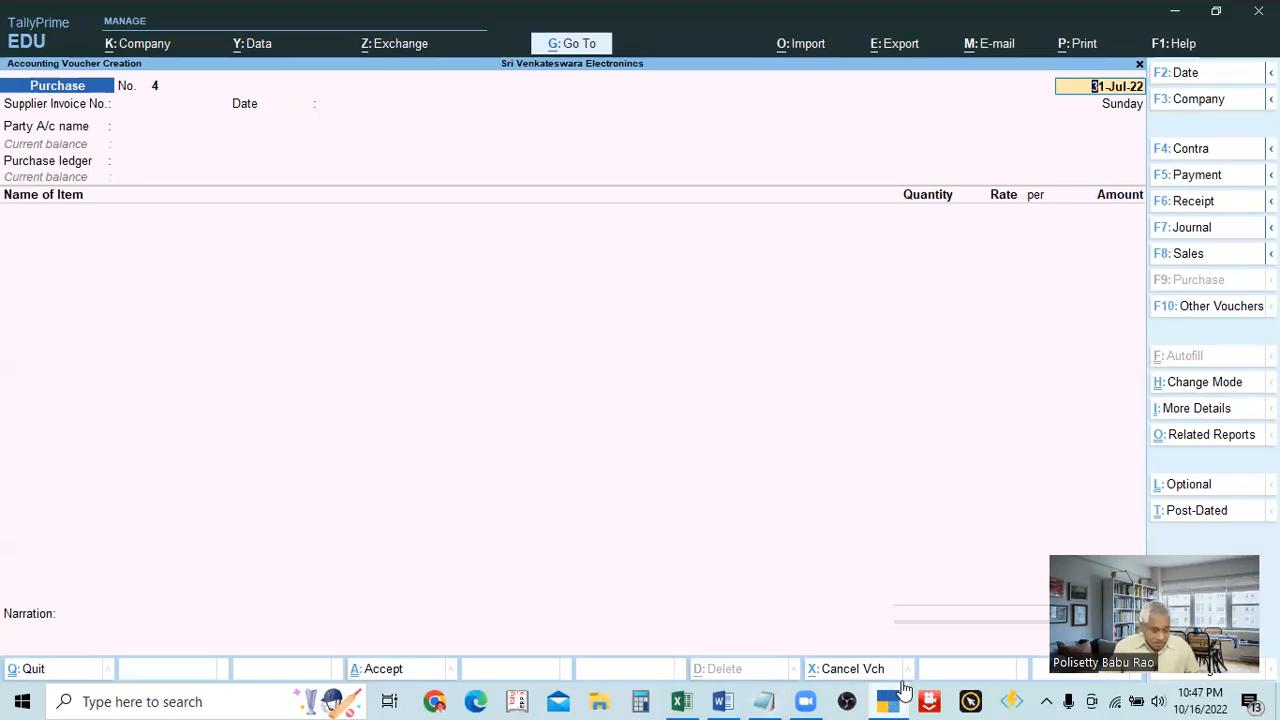
key("Escape")
key("Escape")
key("Escape")
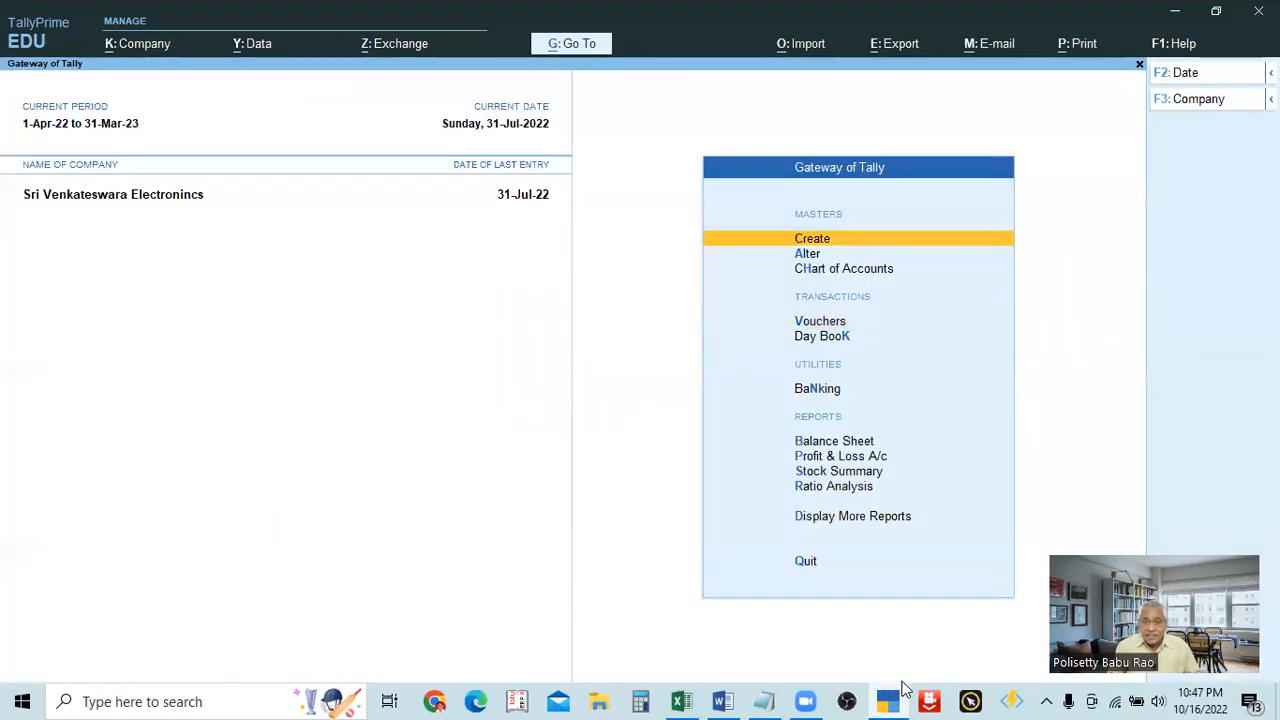
Step: Open the Balance Sheet and drill down through Capital Account to the July vouchers of the Capital A/C ledger
key("Down")
key("Down")
key("Down")
key("Down")
key("Down")
key("Down")
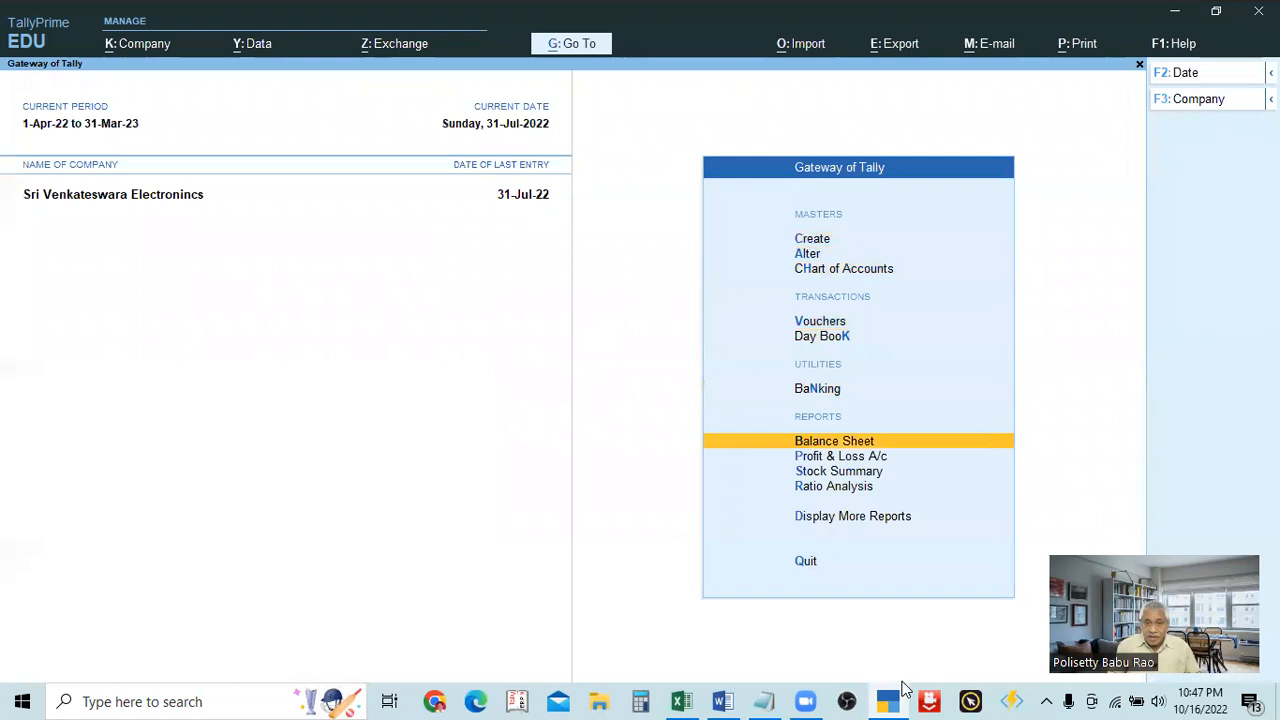
key("Return")
key("Return")
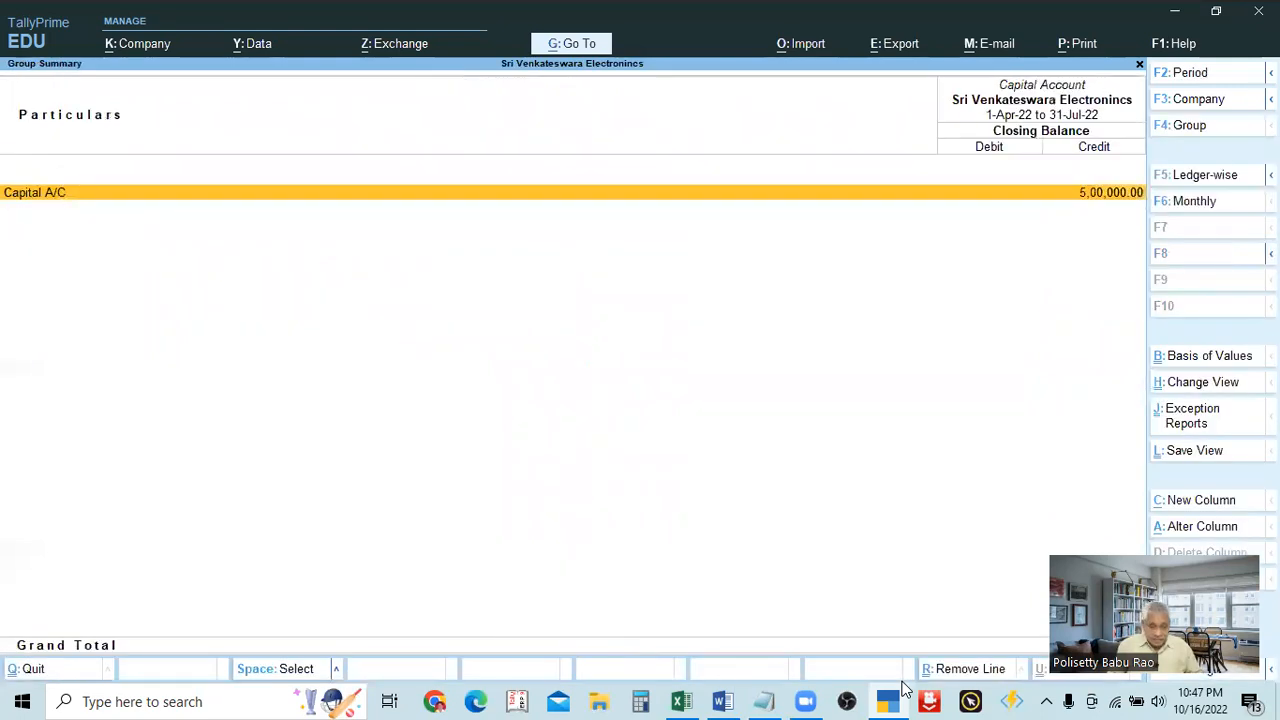
key("Return")
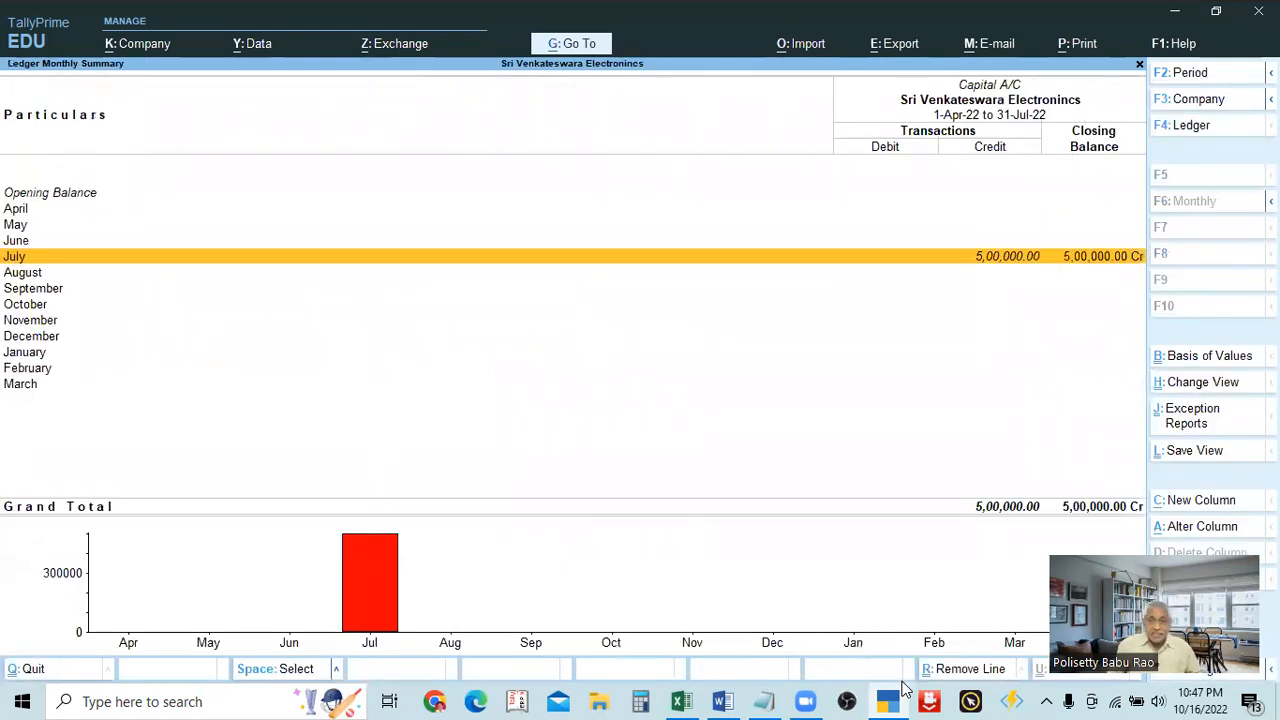
key("Return")
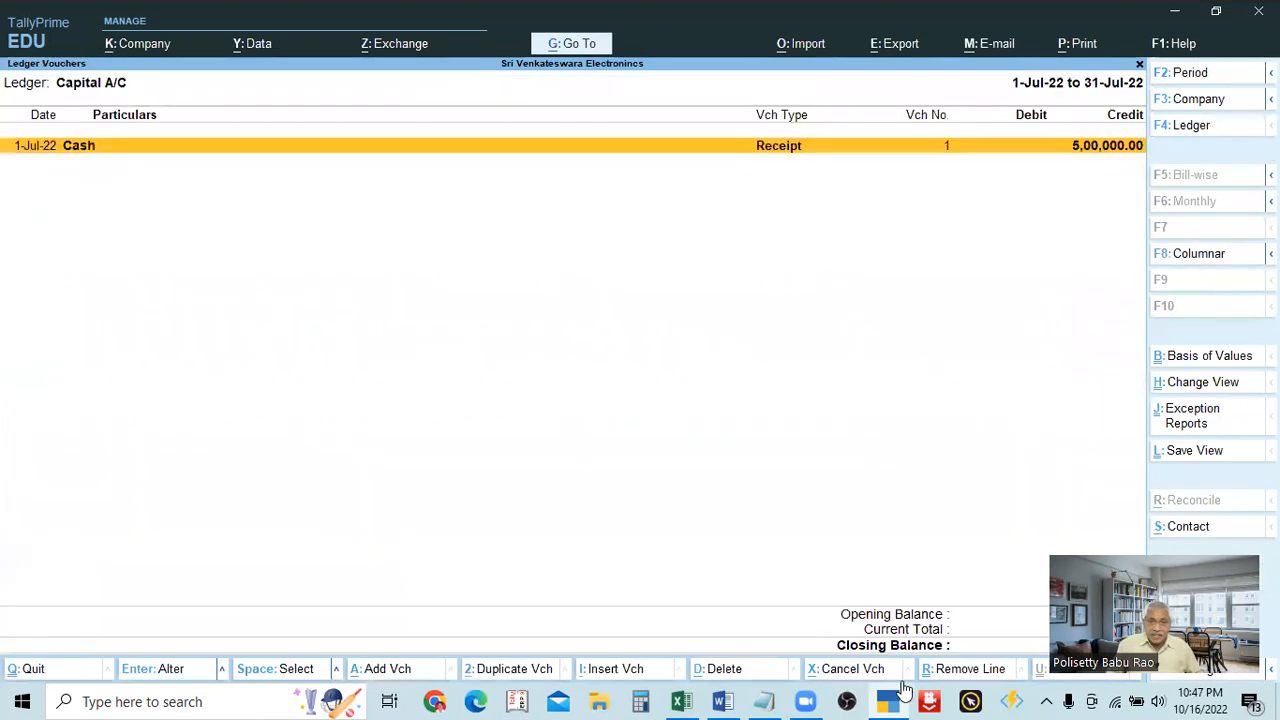
Step: Delete the 1-Jul-22 Receipt voucher from the Capital A/C ledger and return to the Balance Sheet
key("alt+s")
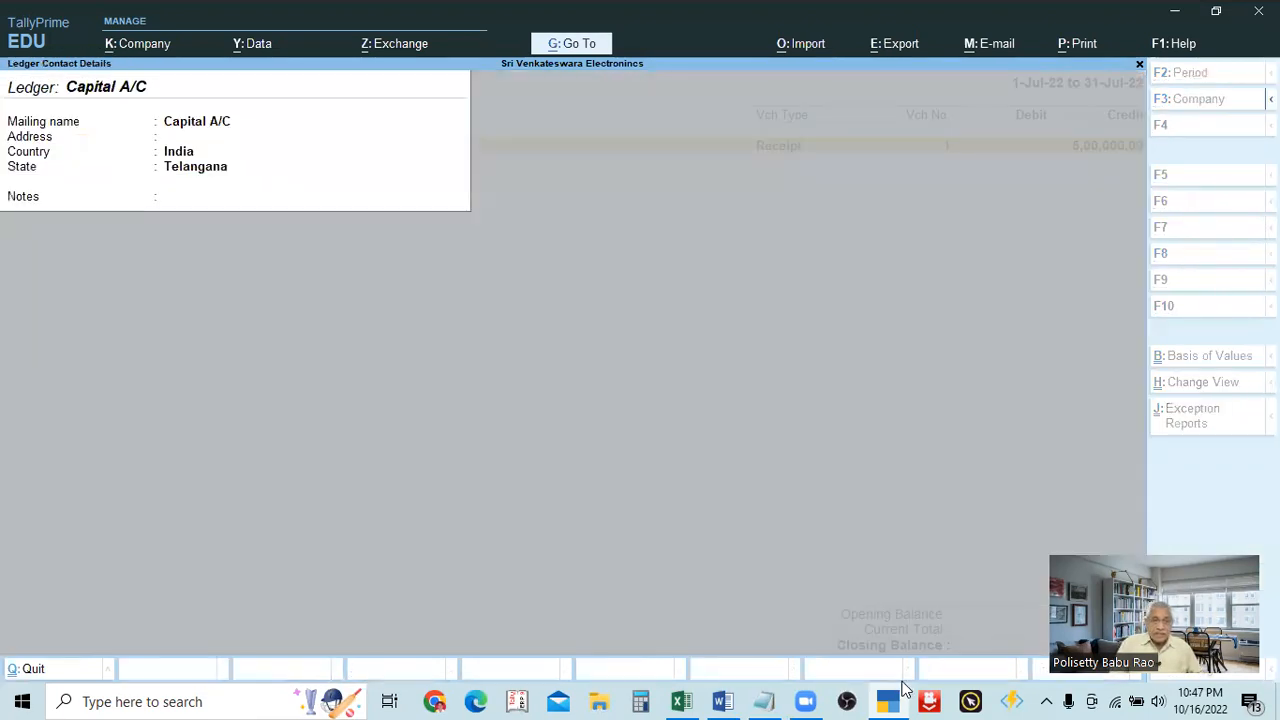
key("Escape")
key("Return")
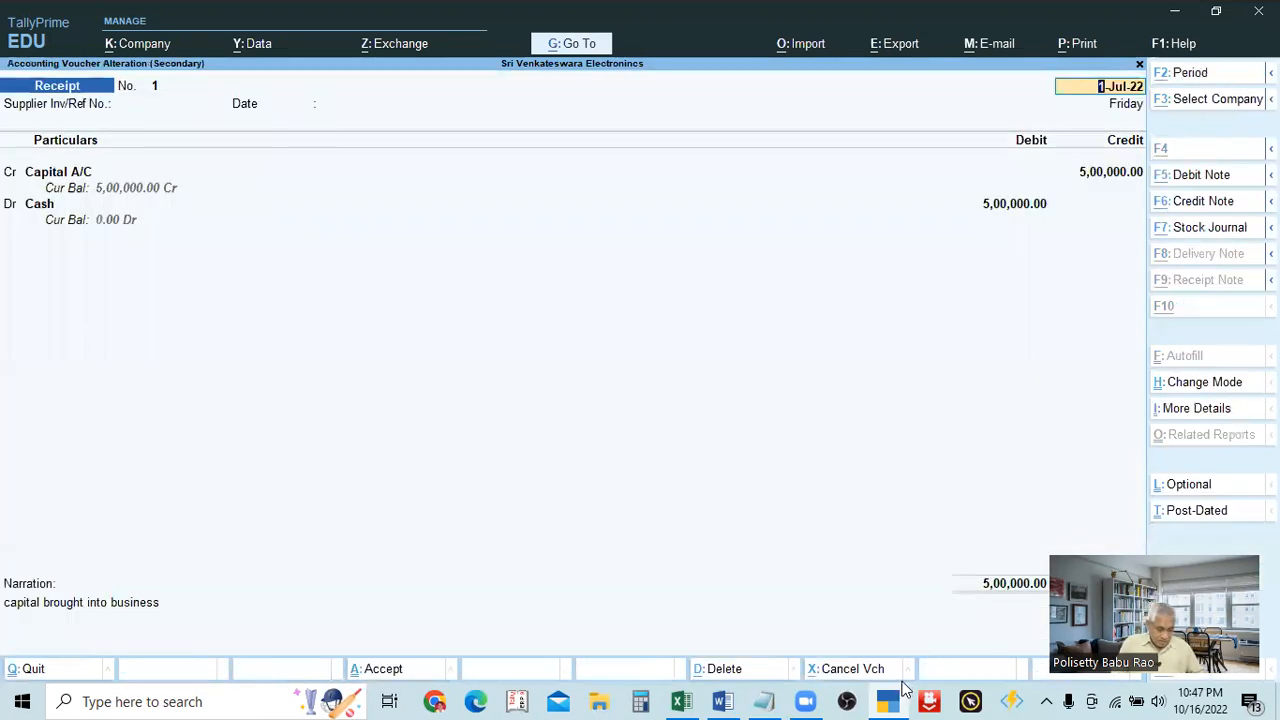
key("alt+d")
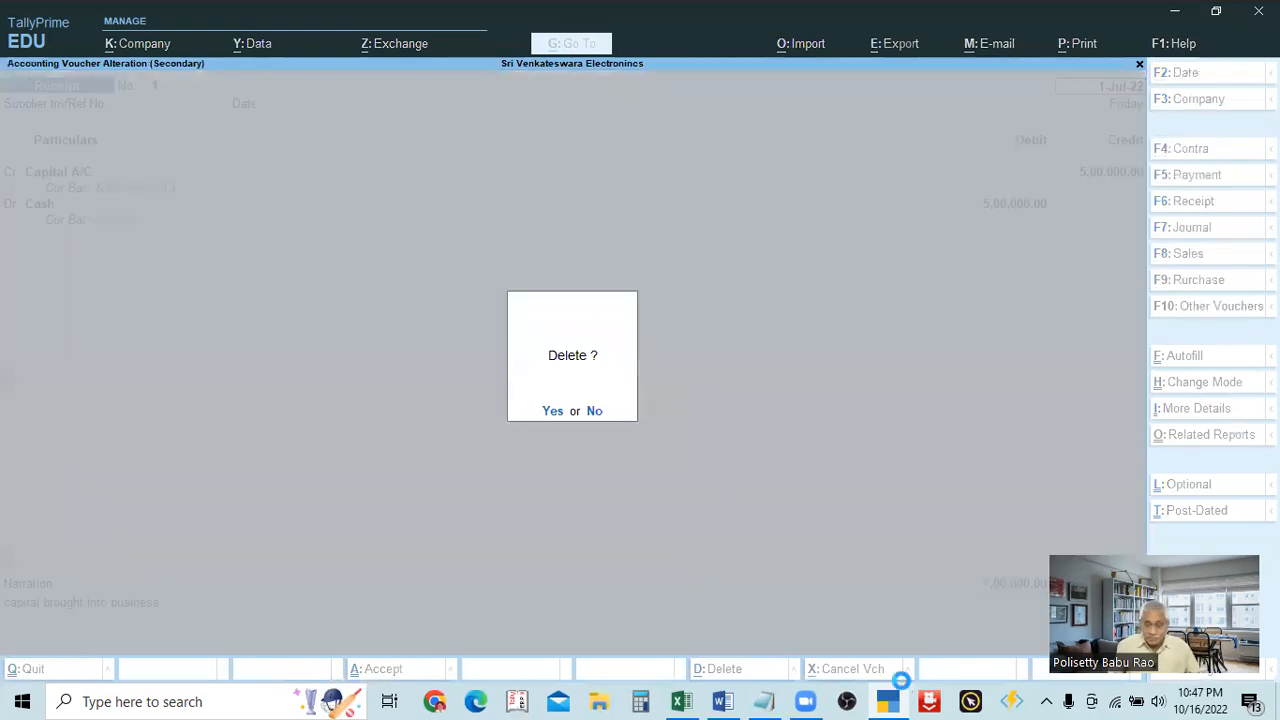
key("y")
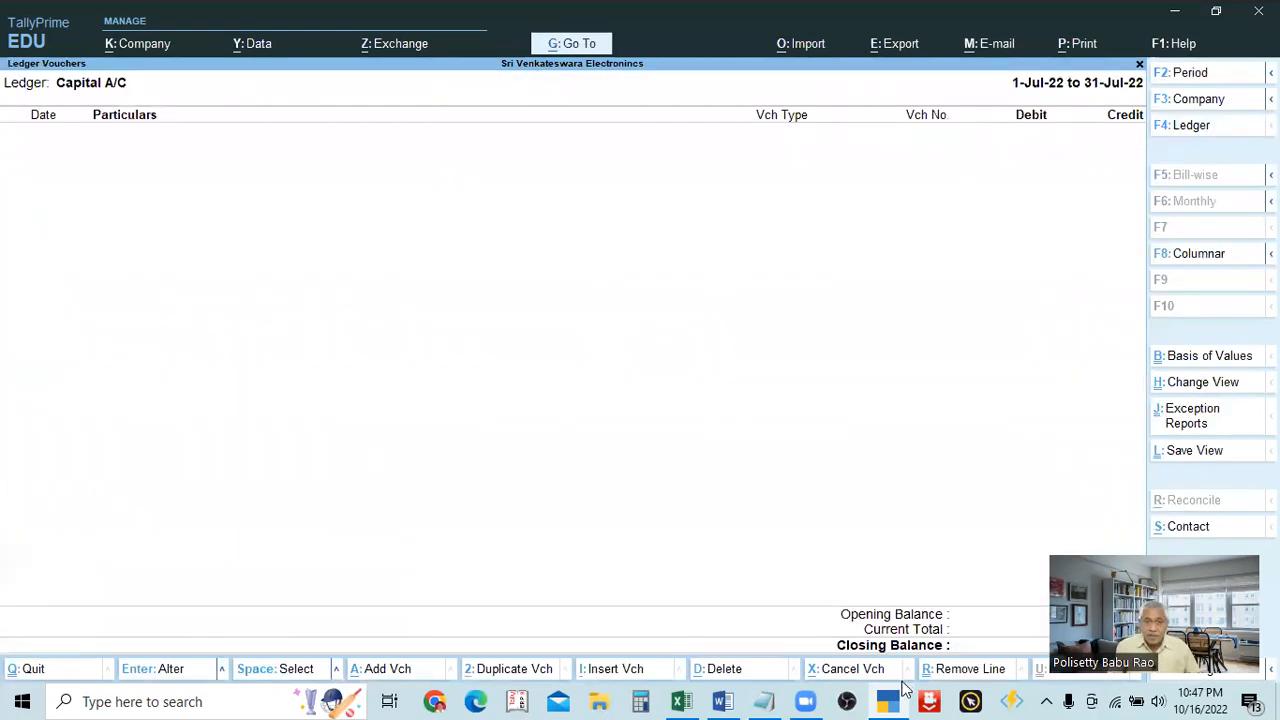
key("Escape")
key("Escape")
key("Escape")
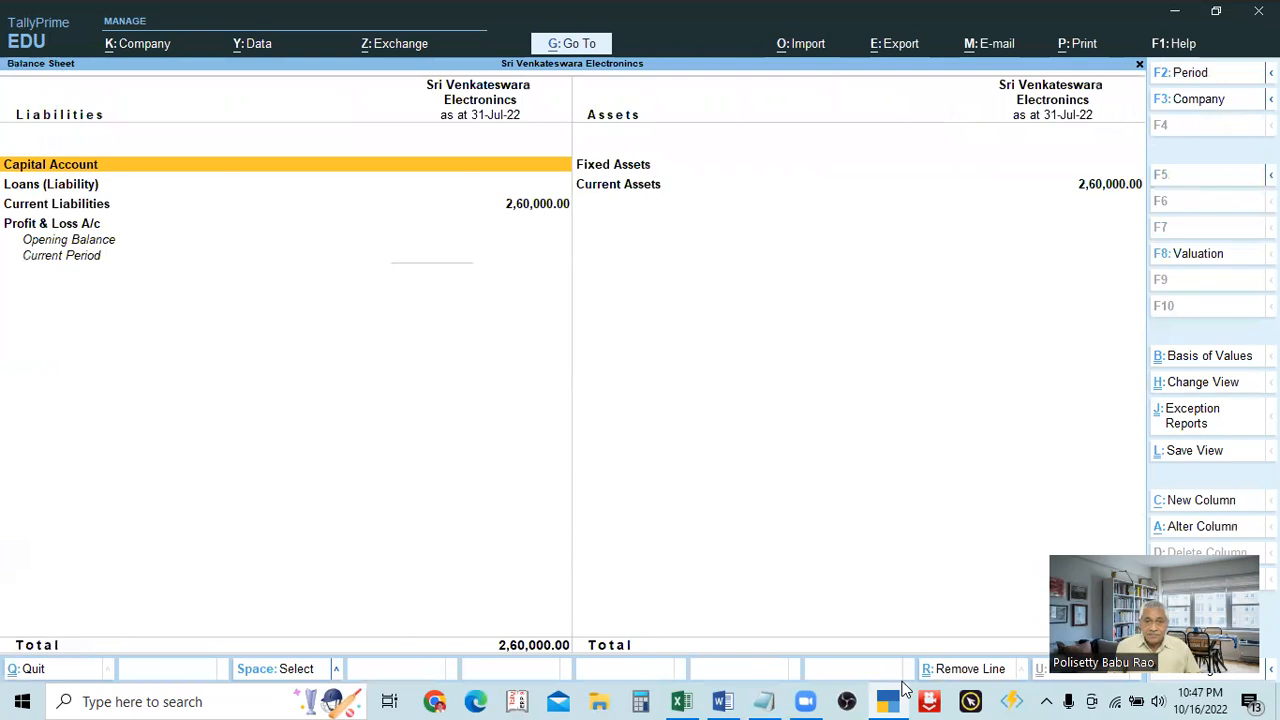
Step: Drill down through Current Liabilities and Sundry Creditors to the Y & Co (Cr) ledger and delete its 2-Jul-22 Purchase voucher
key("Down")
key("Down")
key("Return")
key("Return")
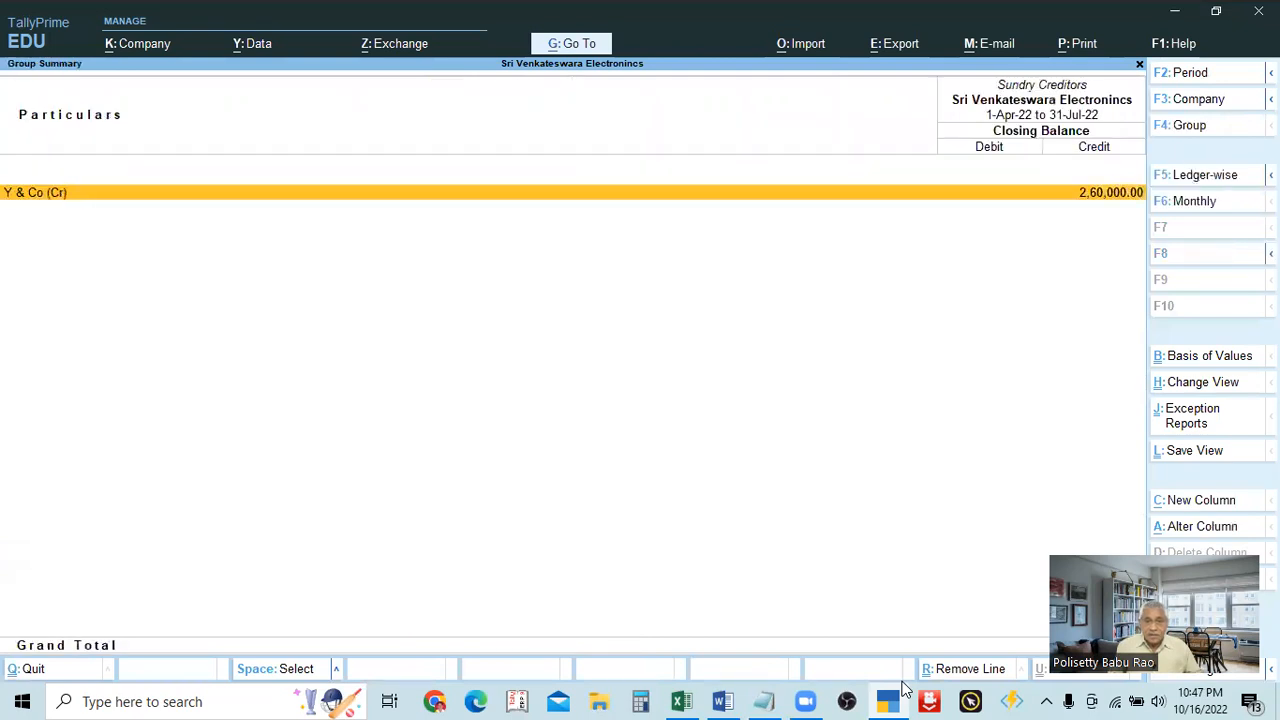
key("Return")
key("Return")
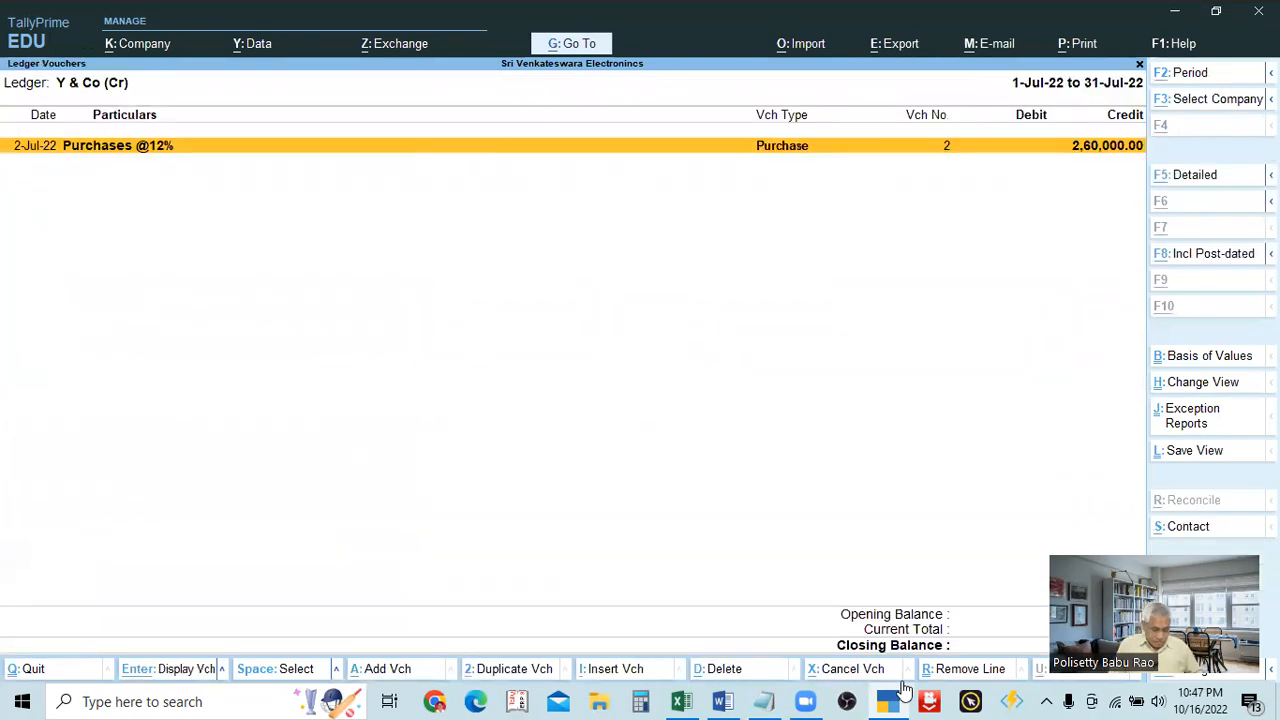
key("alt+d")
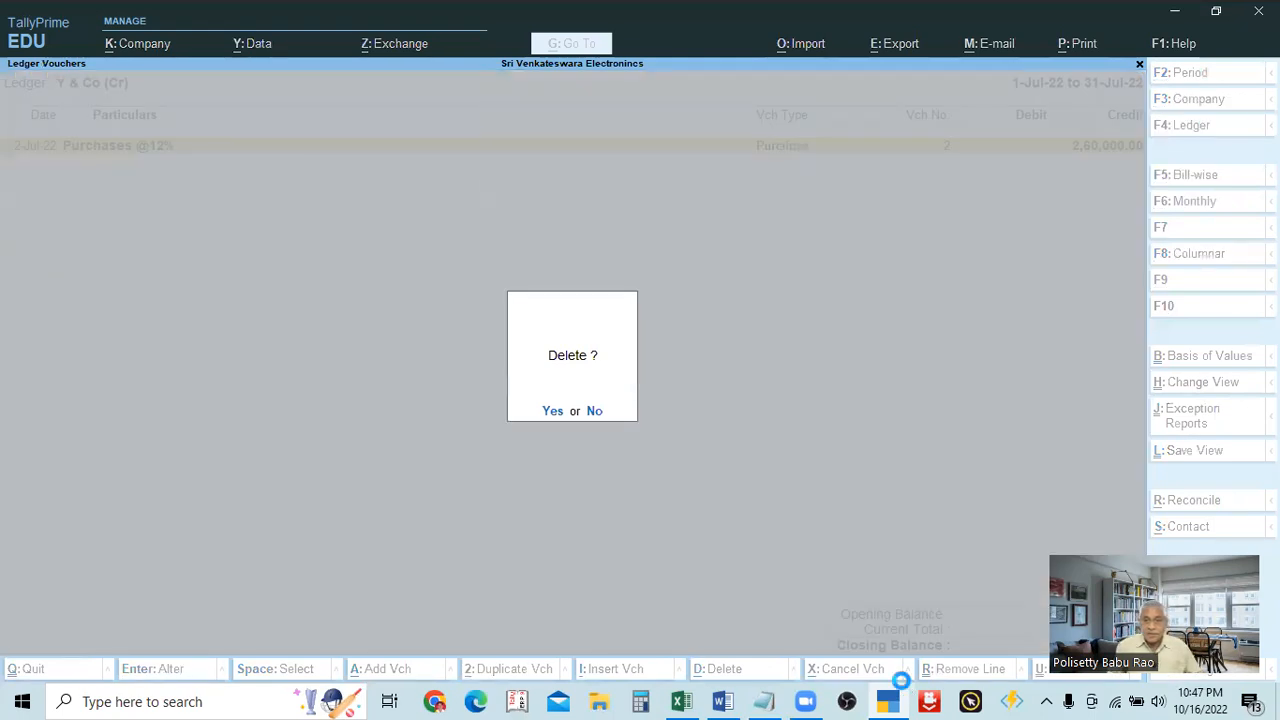
key("y")
key("Escape")
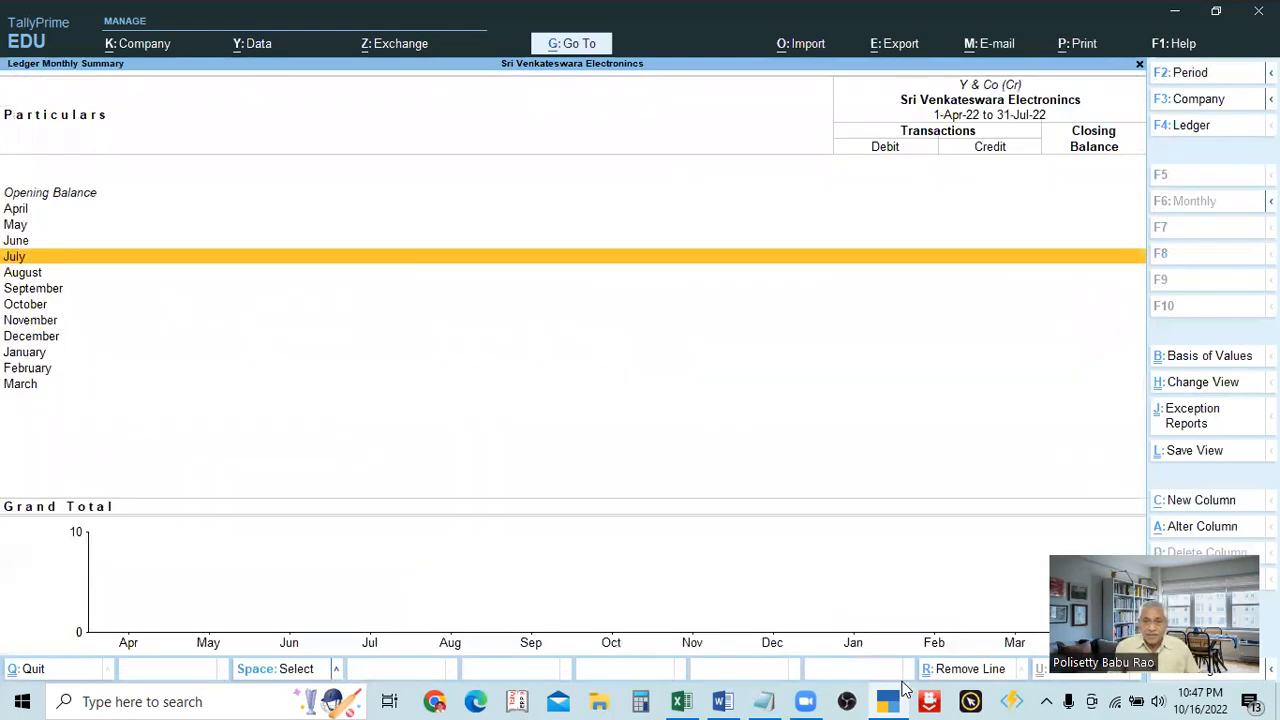
Step: Leave the Y & Co (Cr) ledger summary for the Gateway of Tally and open the Profit & Loss A/c
key("Escape")
key("Escape")
key("Escape")
key("Escape")
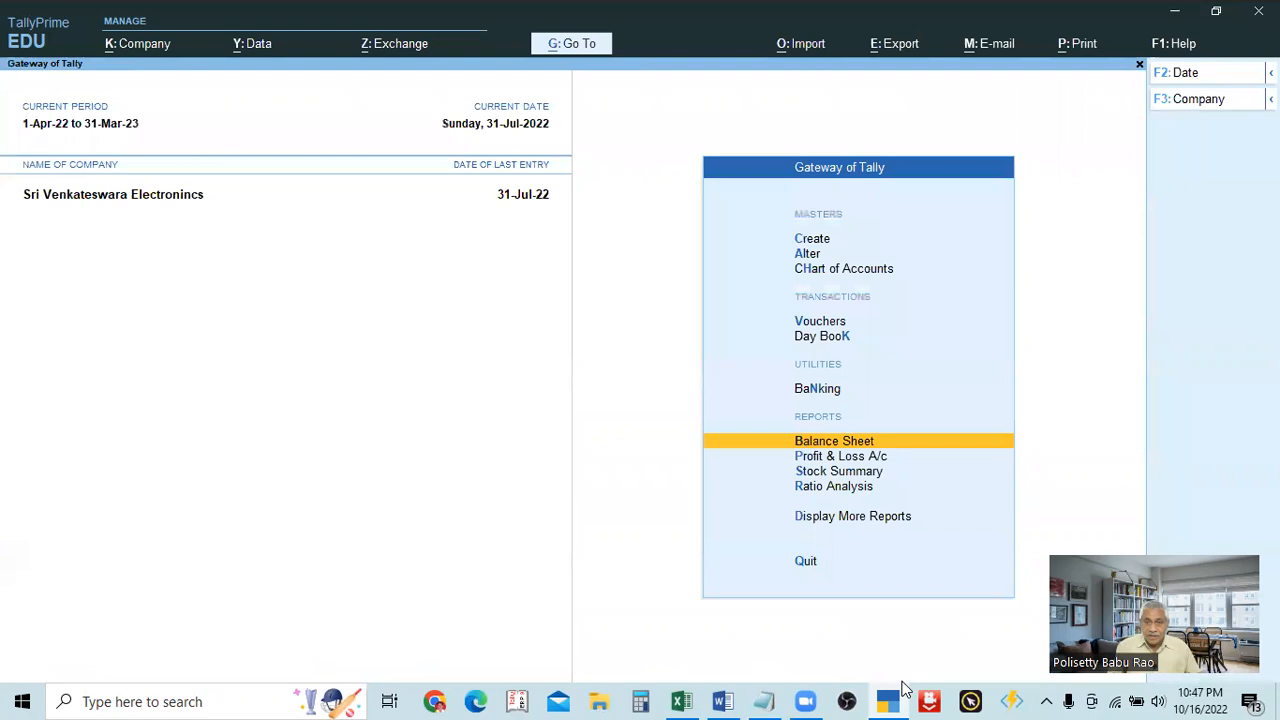
key("Down")
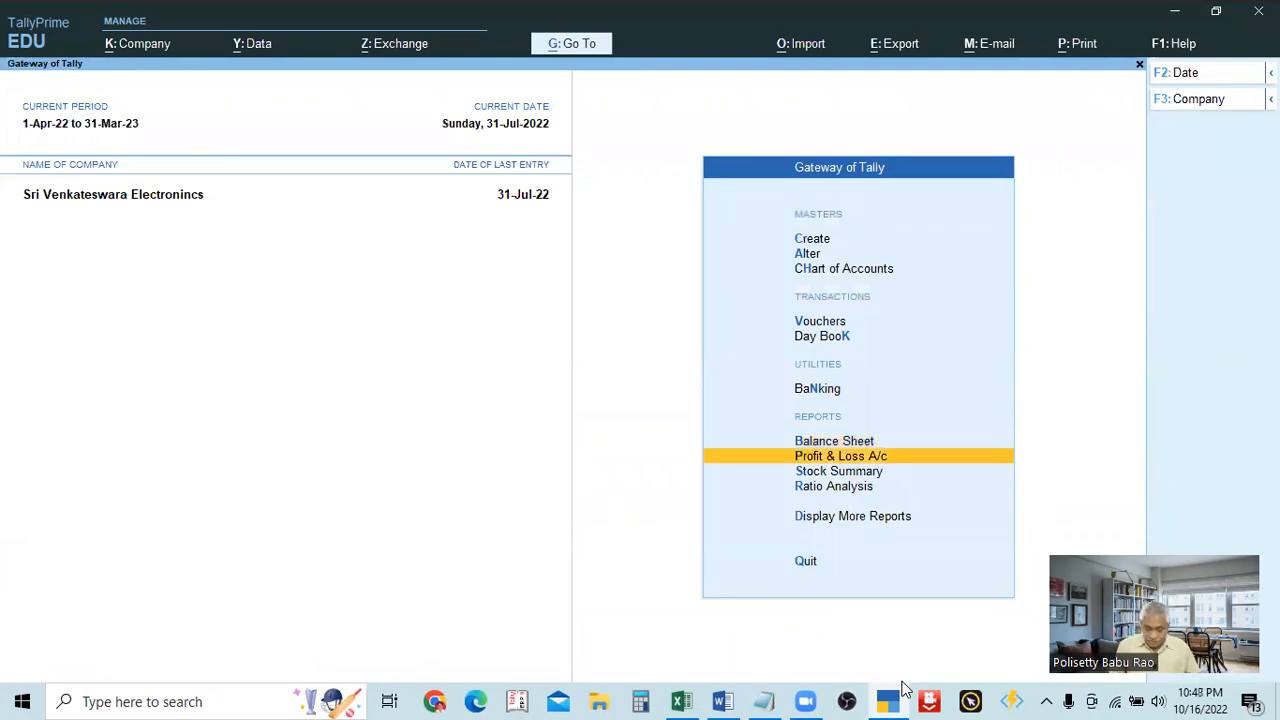
key("Return")
key("Return")
key("Escape")
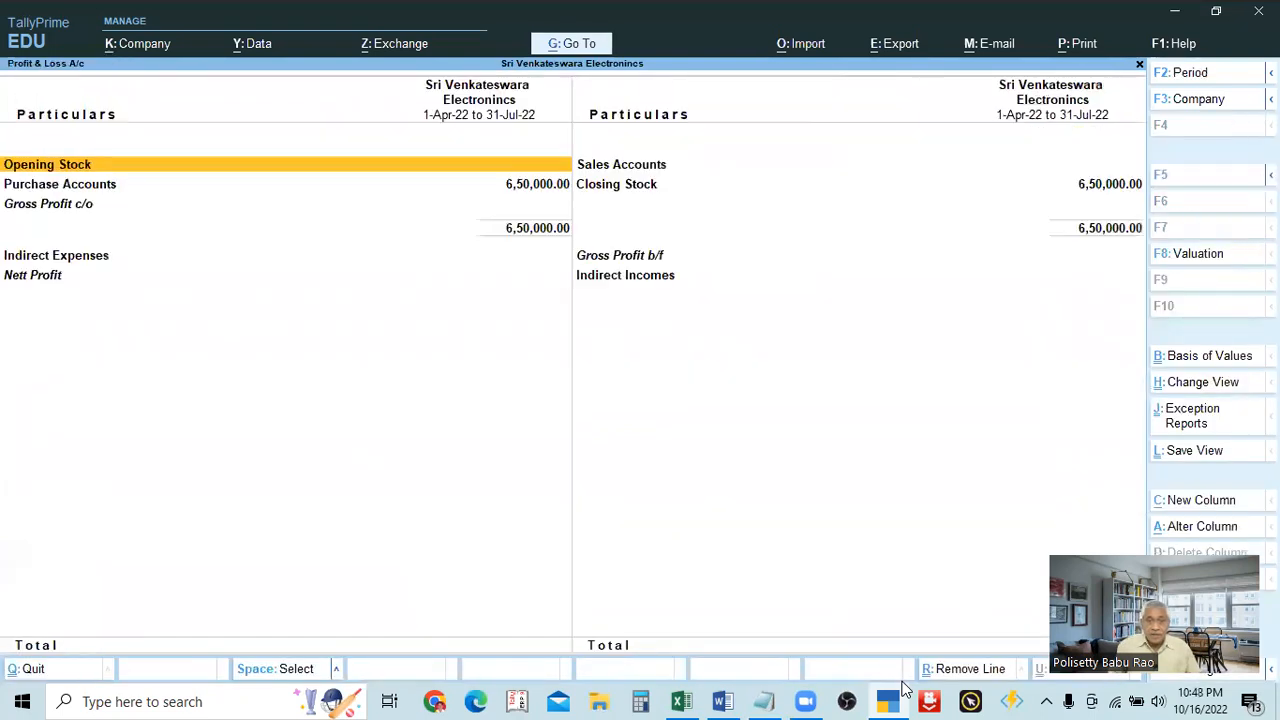
key("Down")
key("Return")
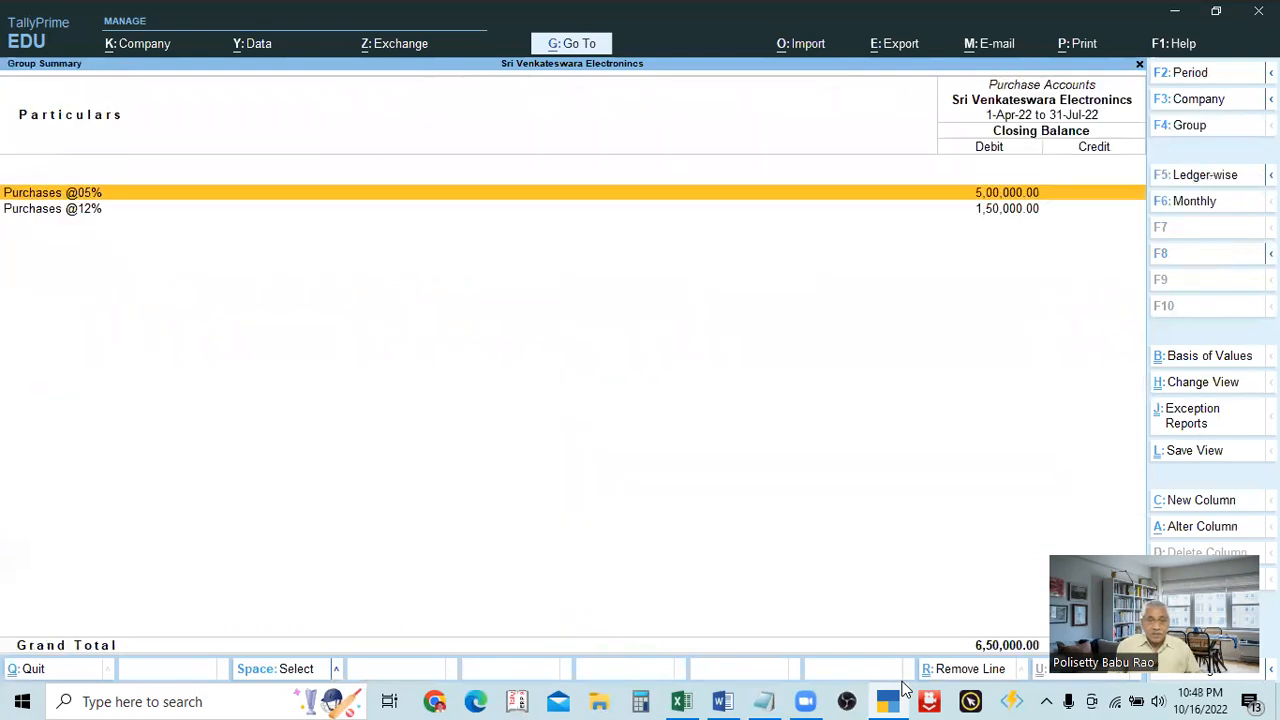
key("Return")
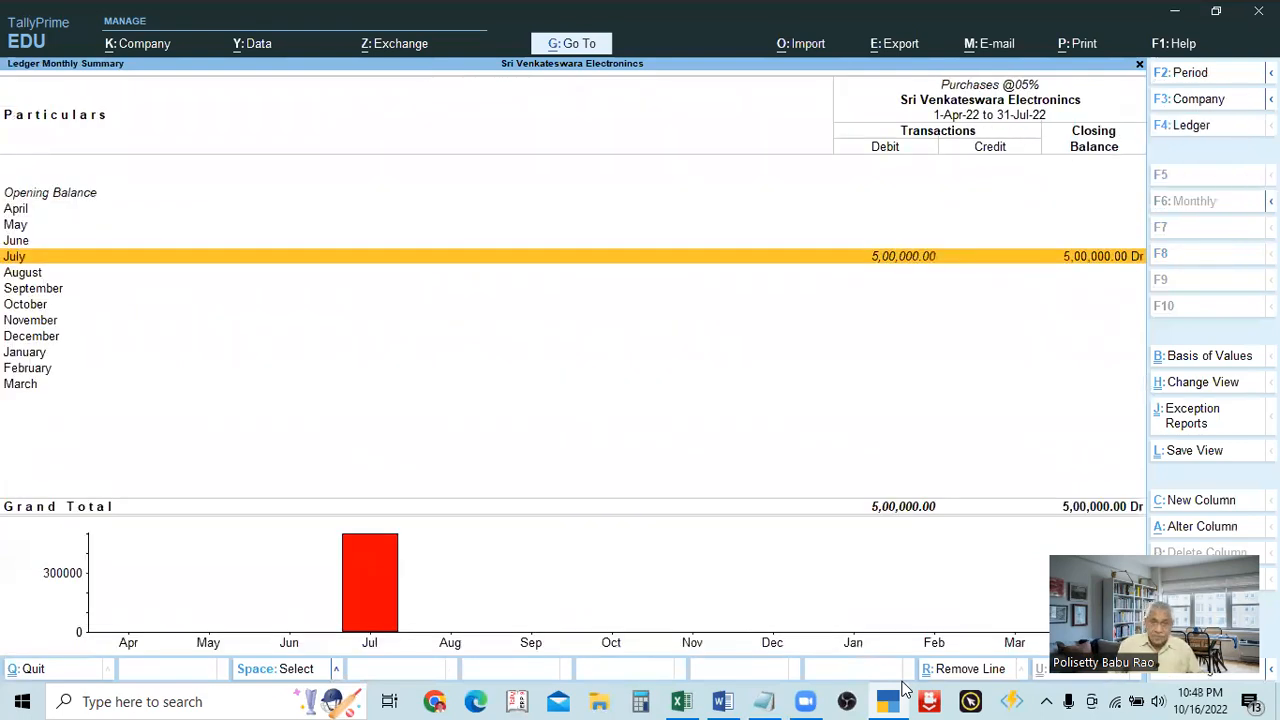
key("Return")
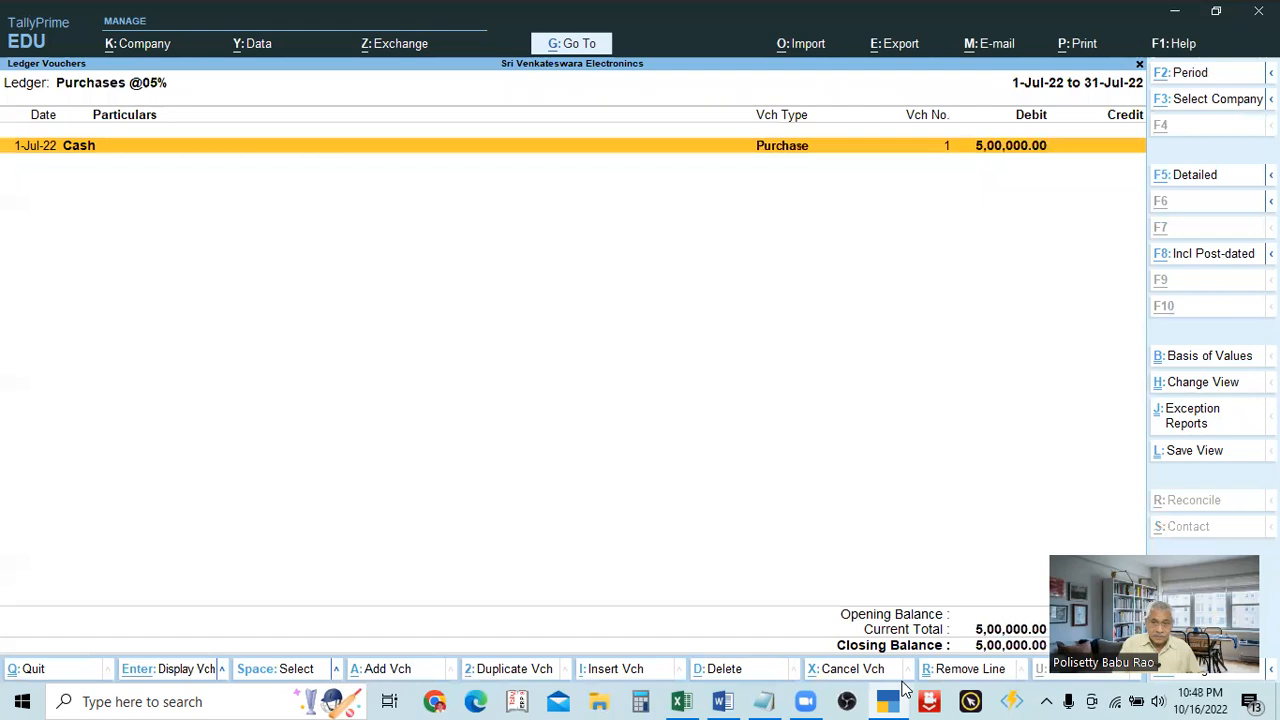
key("alt+d")
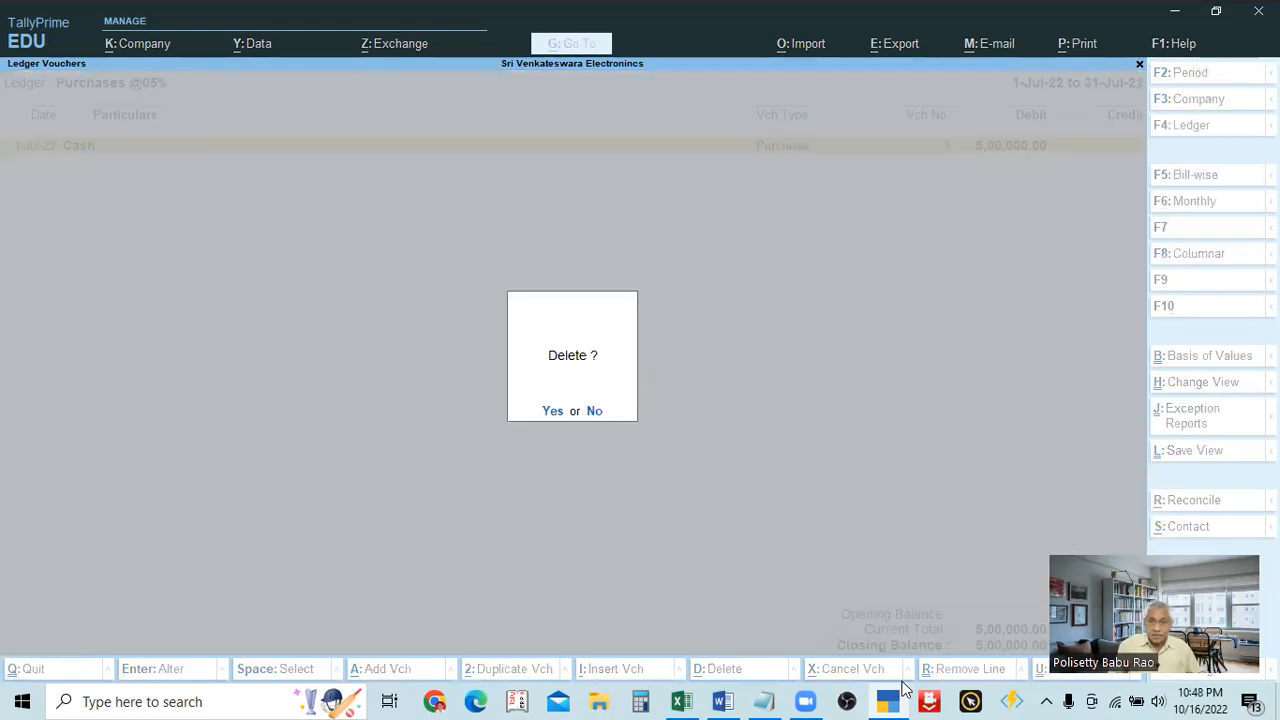
key("y")
key("Escape")
key("Escape")
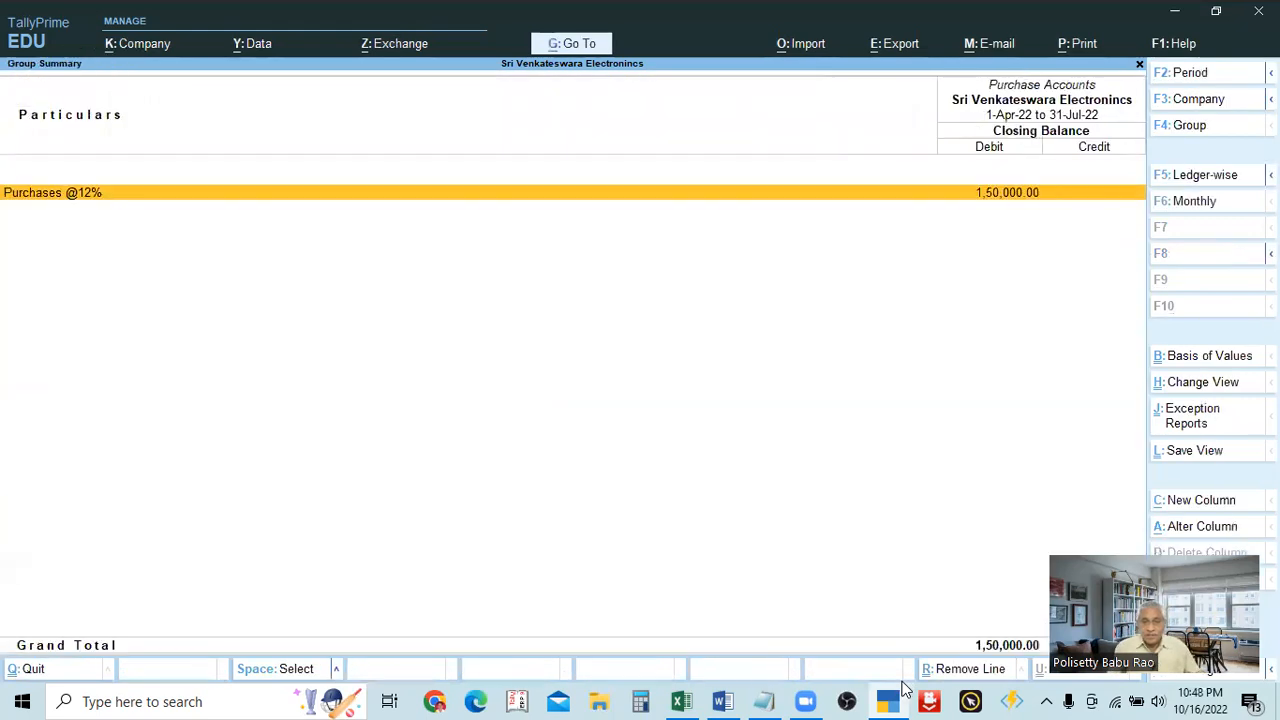
key("Return")
key("Return")
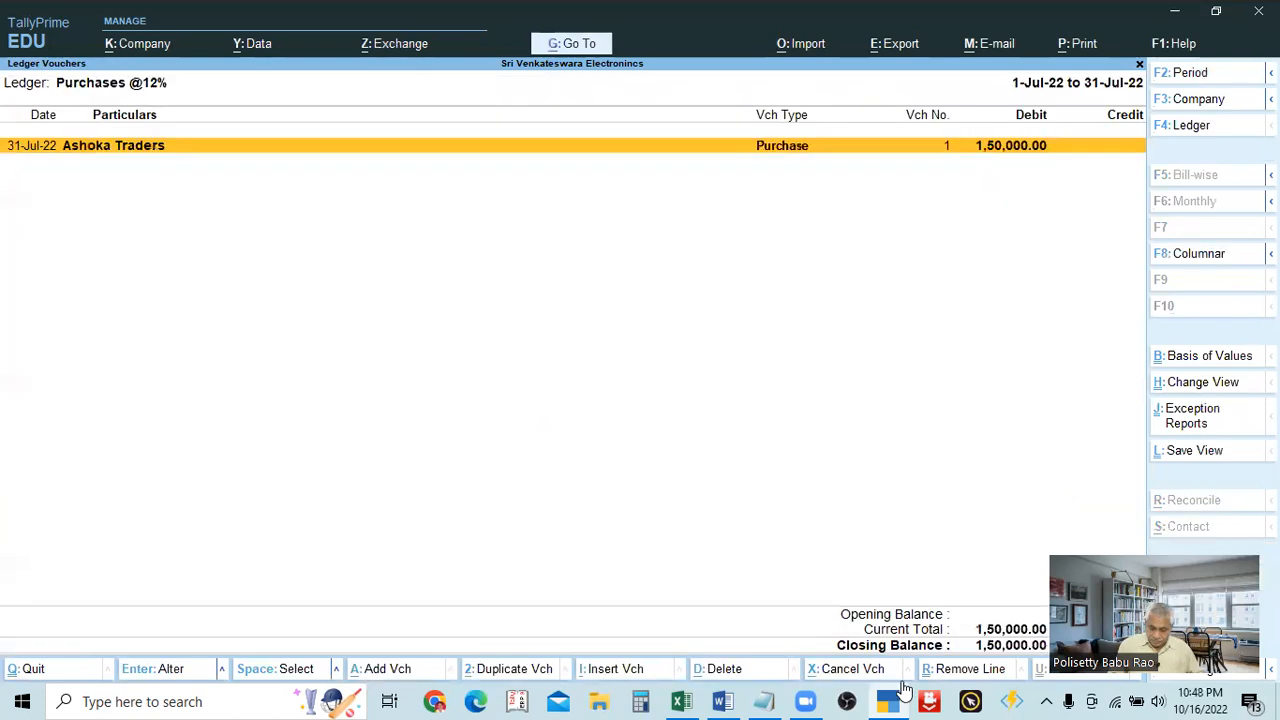
key("alt+d")
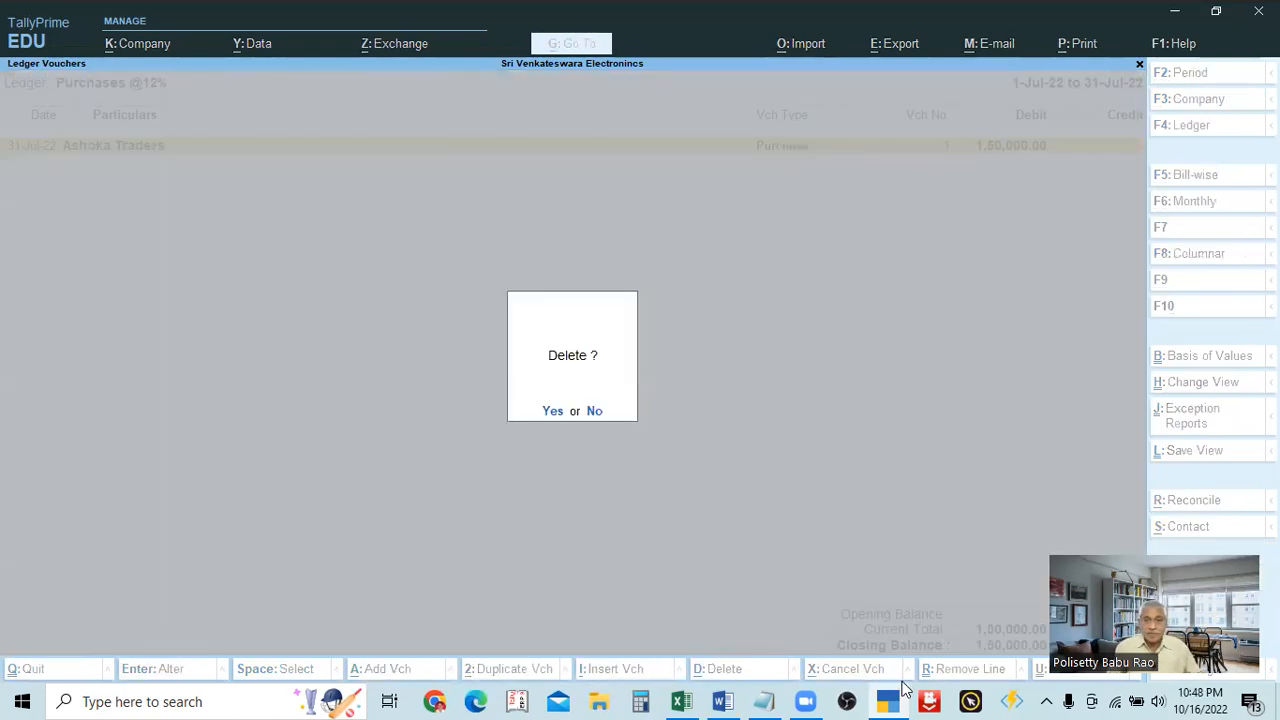
key("y")
key("Escape")
key("Escape")
key("Escape")
key("Escape")
key("Escape")
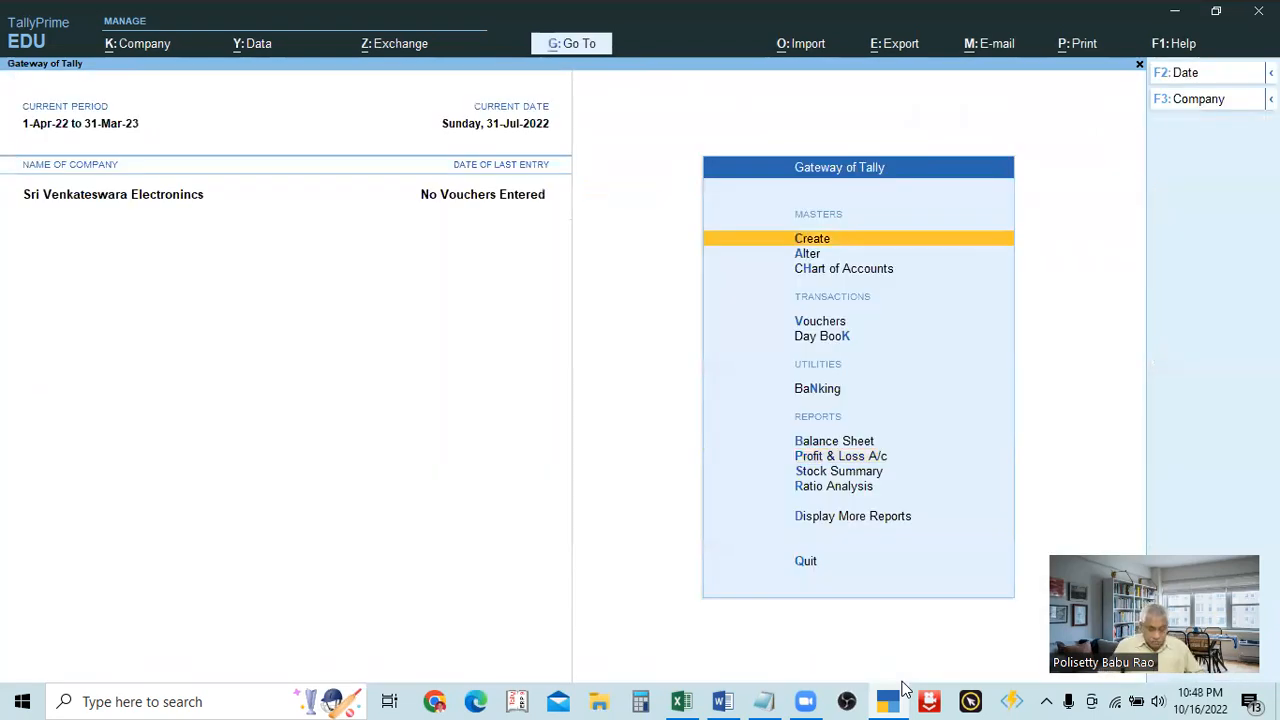
Step: Open a new Purchase voucher and choose Item Invoice as its voucher mode
left_click(815, 322)
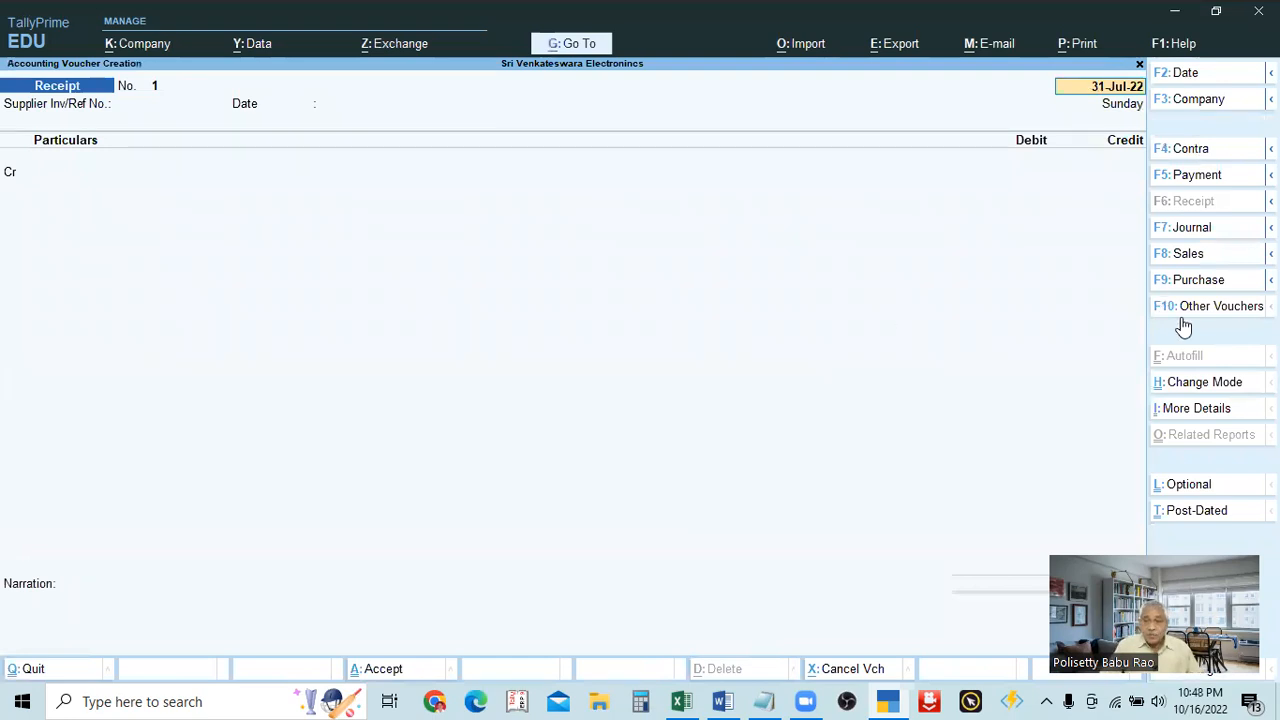
left_click(1183, 281)
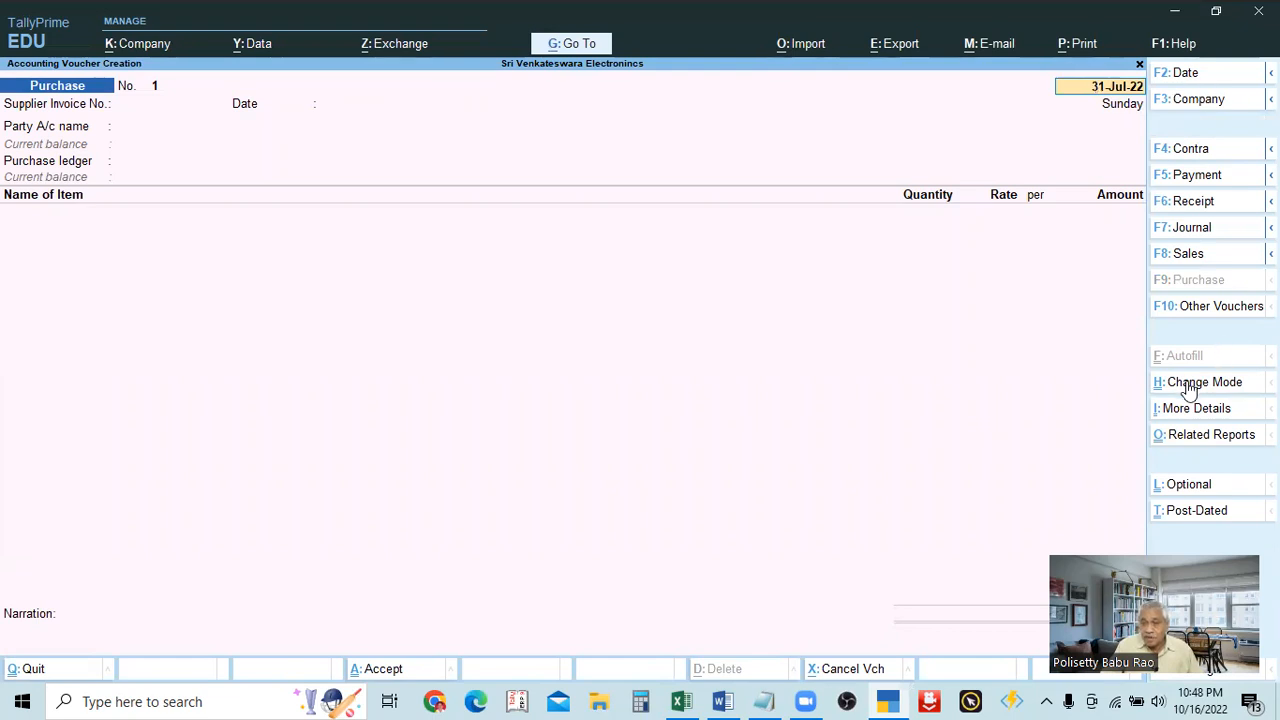
key("ctrl")
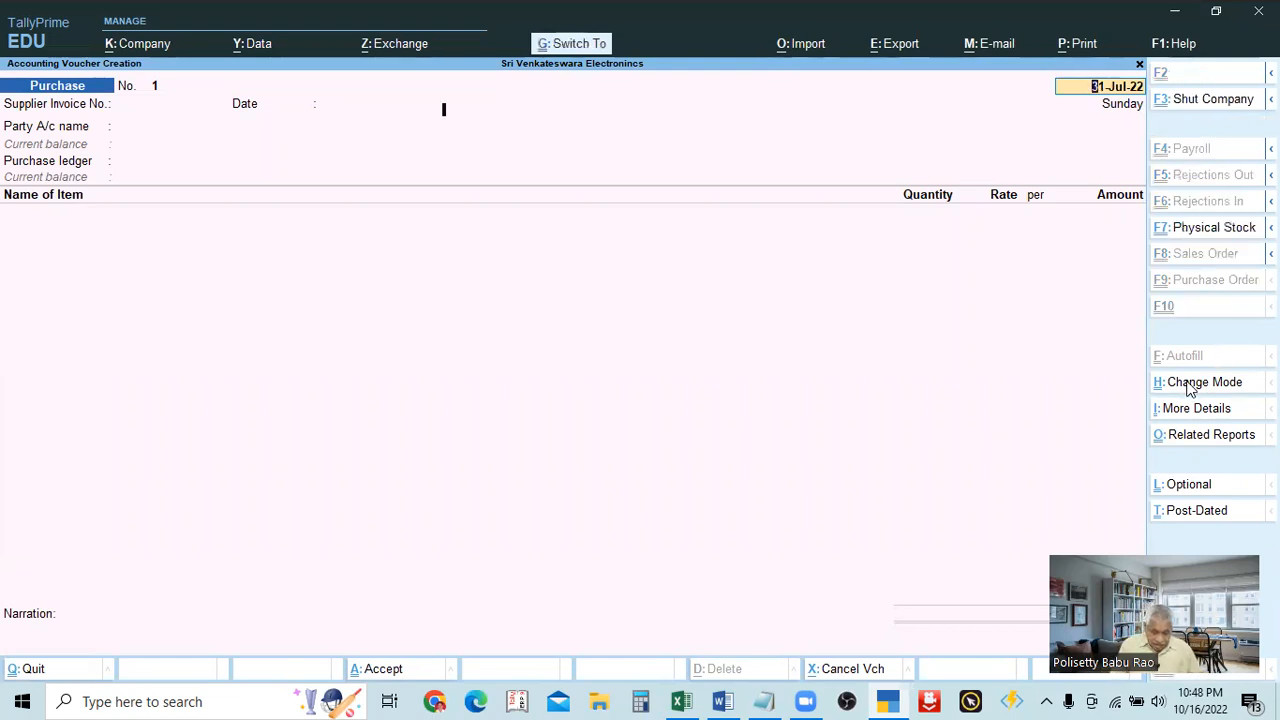
key("ctrl+h")
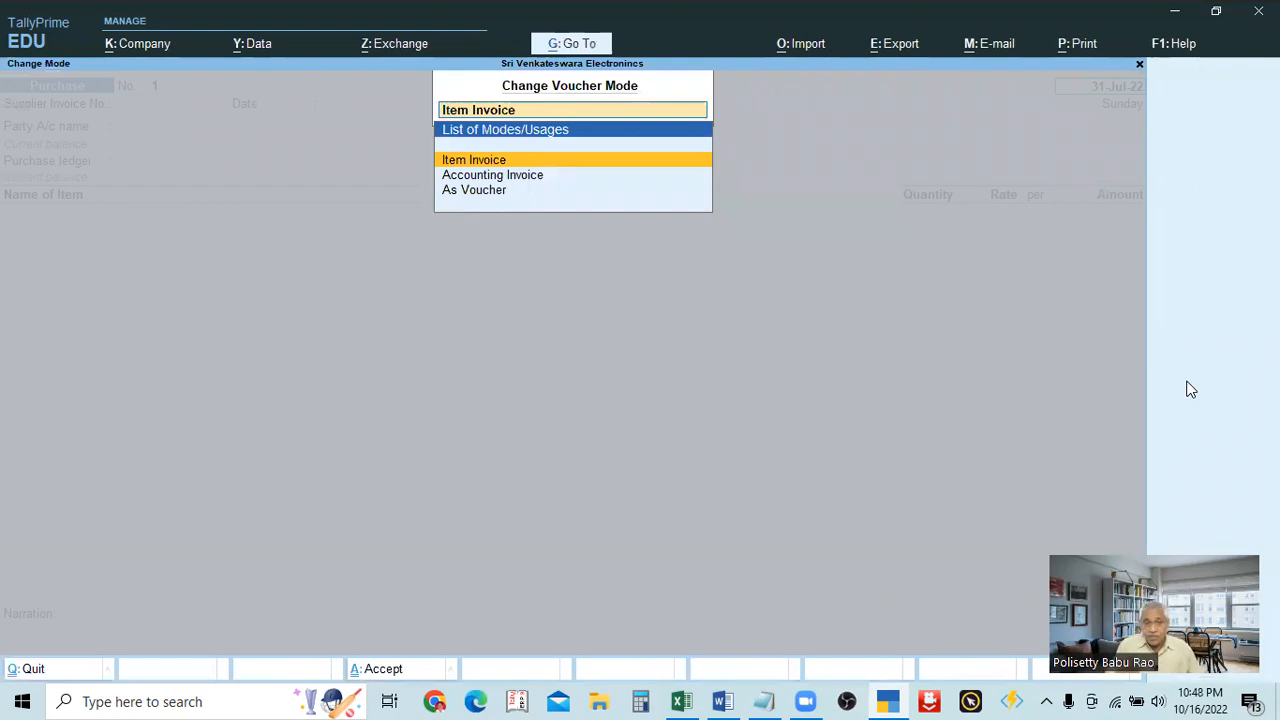
key("Return")
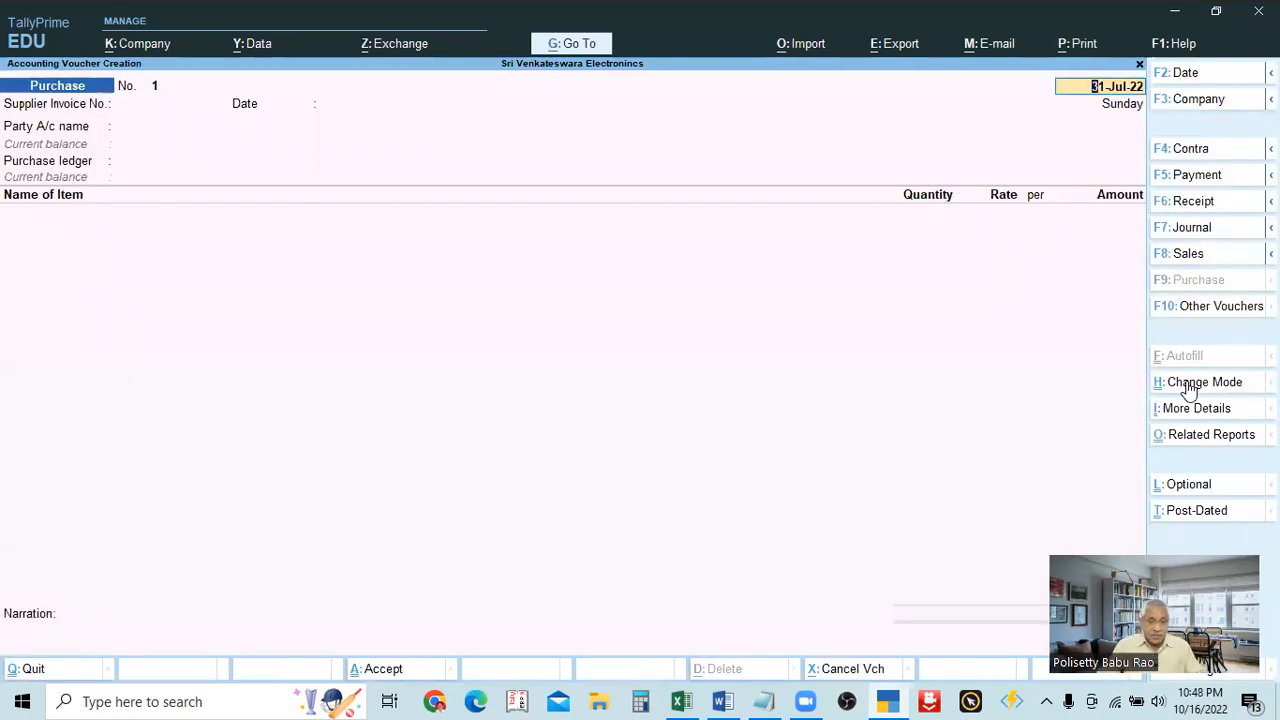
Step: Check the Problem # 6 purchase voucher transactions in Notepad and switch back to TallyPrime
left_click(763, 701)
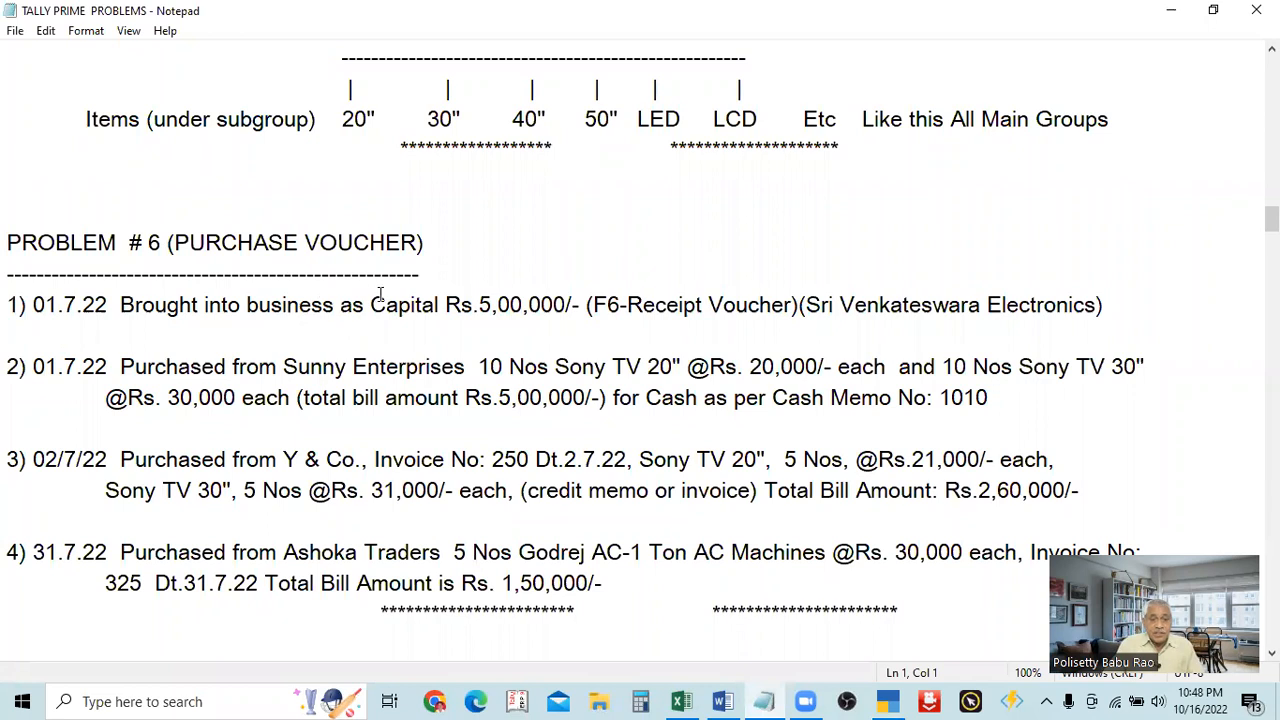
scroll(670, 336, "up", 1)
key("alt+Tab")
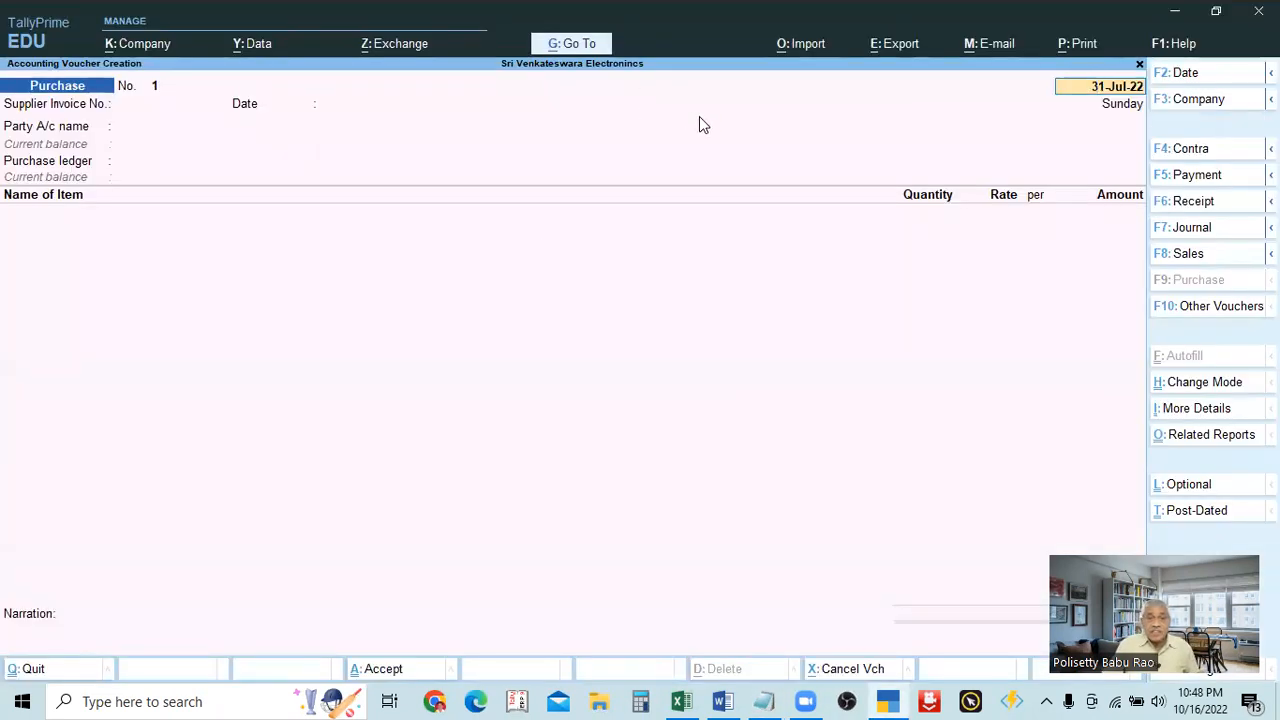
key("Return")
key("Return")
key("Up")
key("Down")
key("Down")
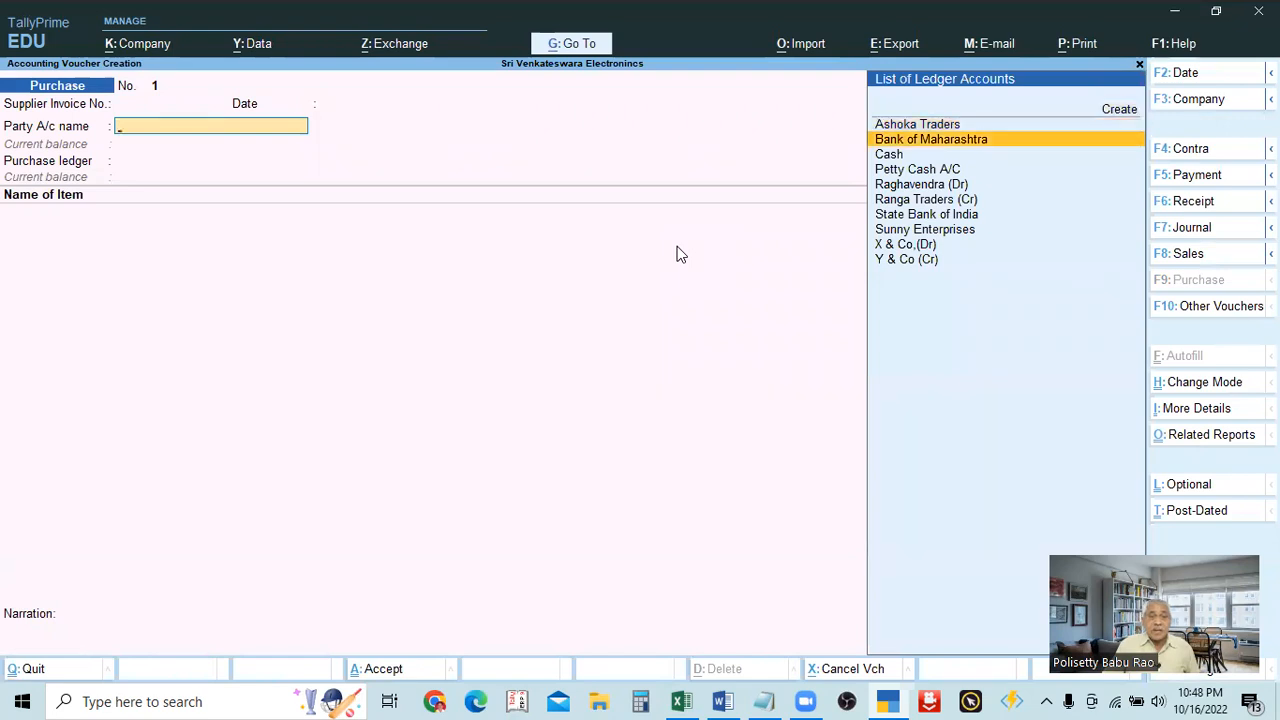
key("alt+Tab")
key("alt+Tab")
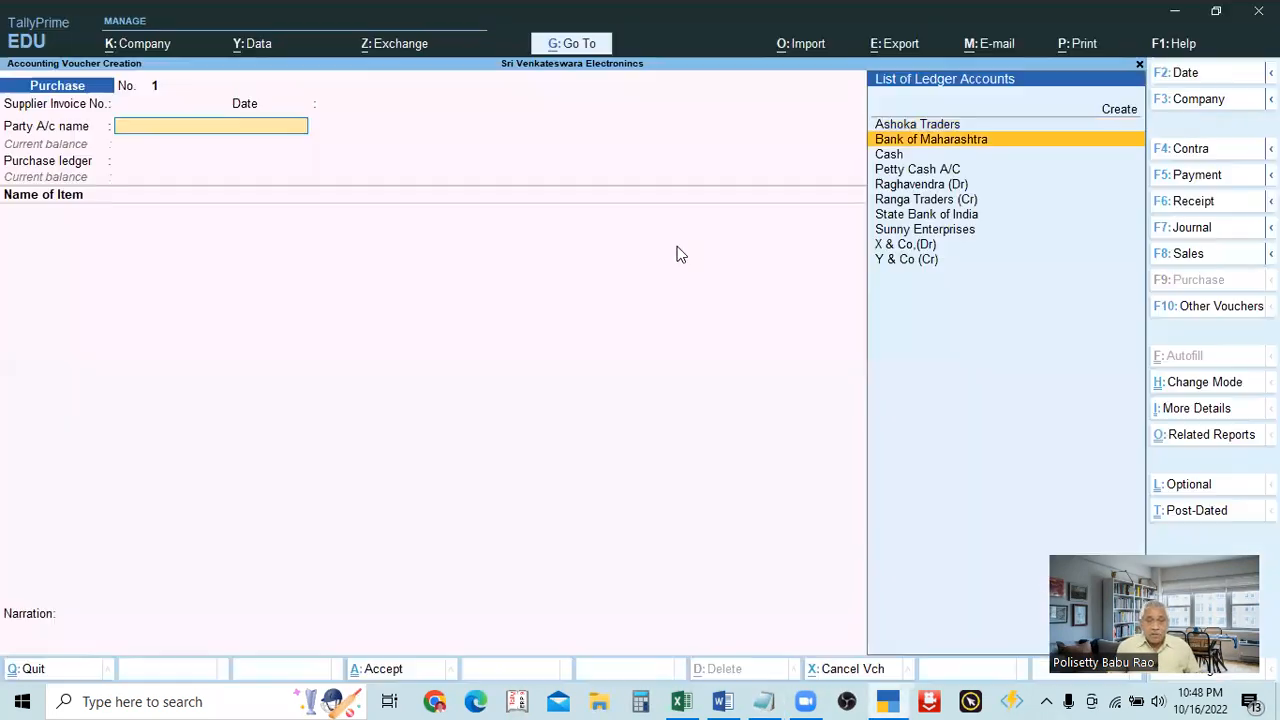
key("Escape")
key("Escape")
key("Escape")
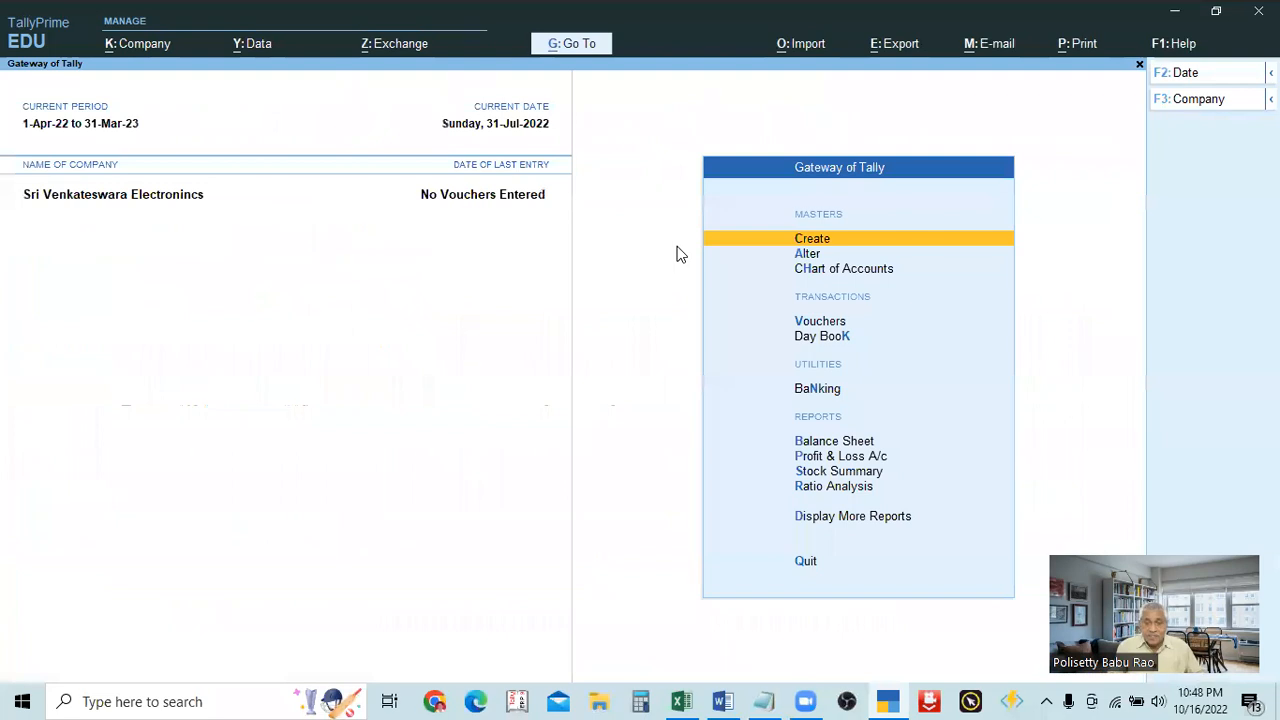
Step: Open the list of companies and select Sri Venkateswara Electronincs
key("alt+F3")
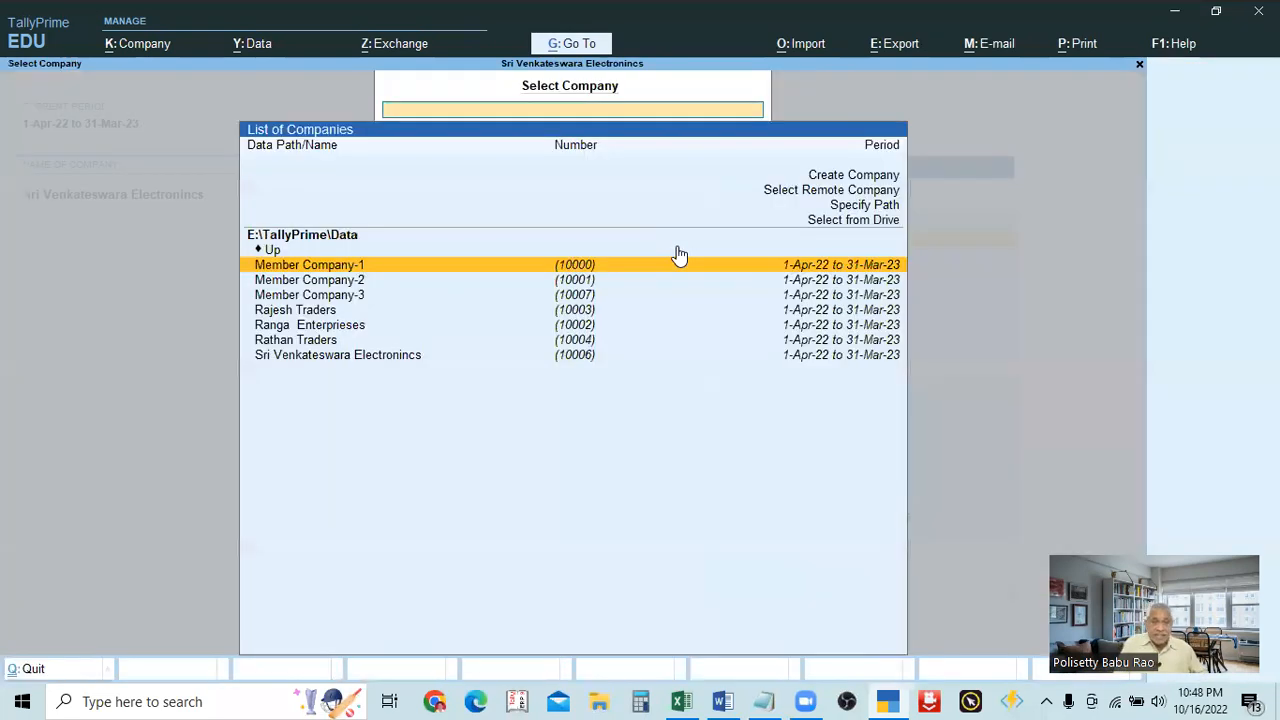
key("Down")
key("Down")
key("Down")
key("Down")
key("Down")
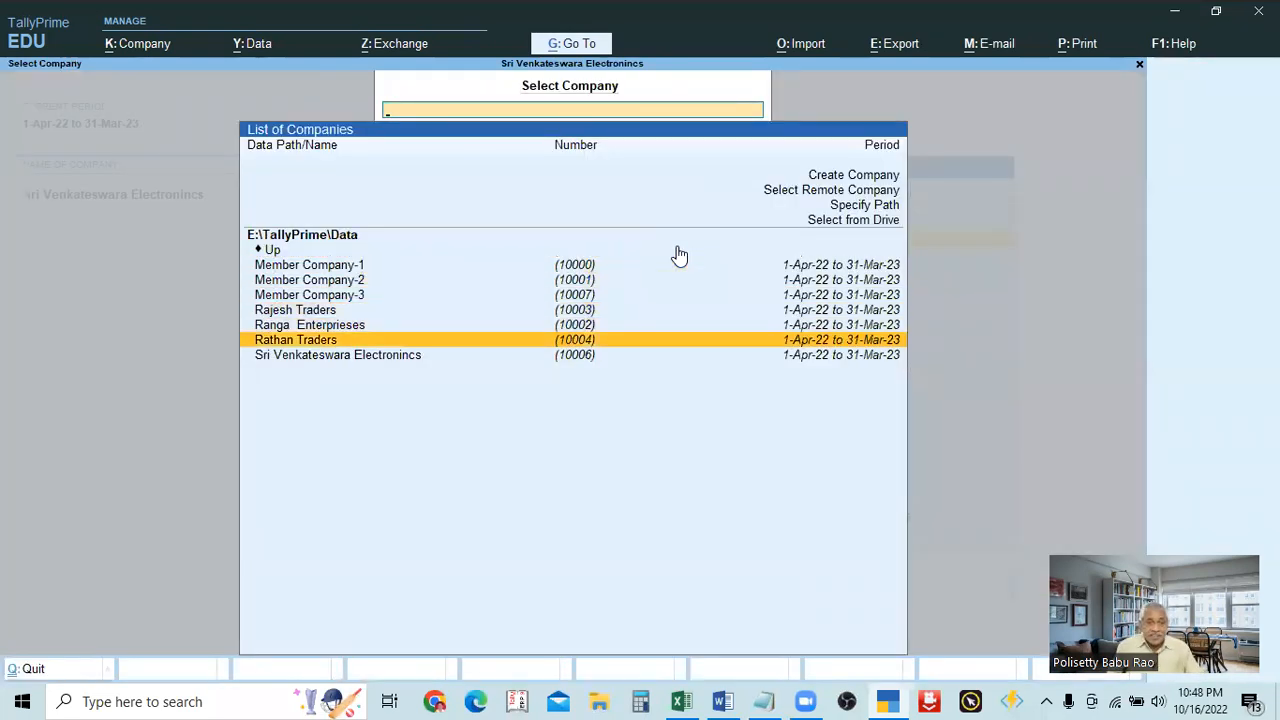
key("Down")
key("Return")
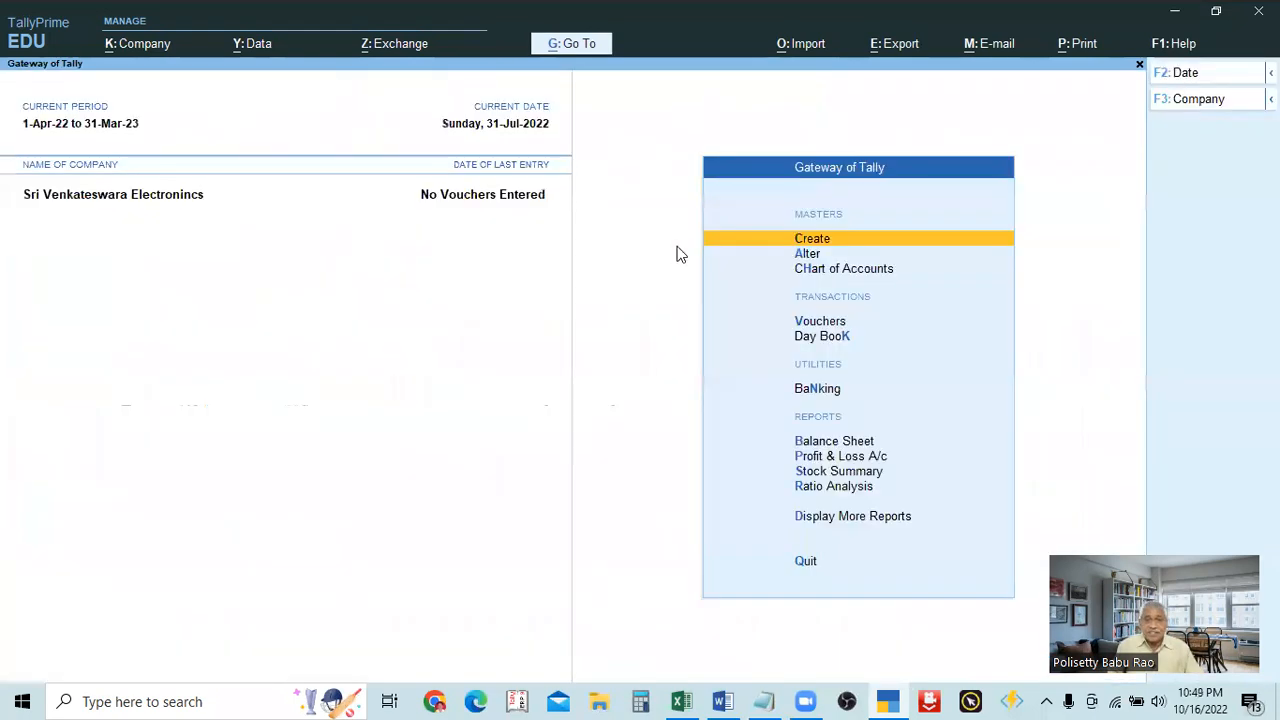
Step: Open a new Purchase voucher and switch to Notepad to read the Problem # 6 transactions
key("v")
key("F9")
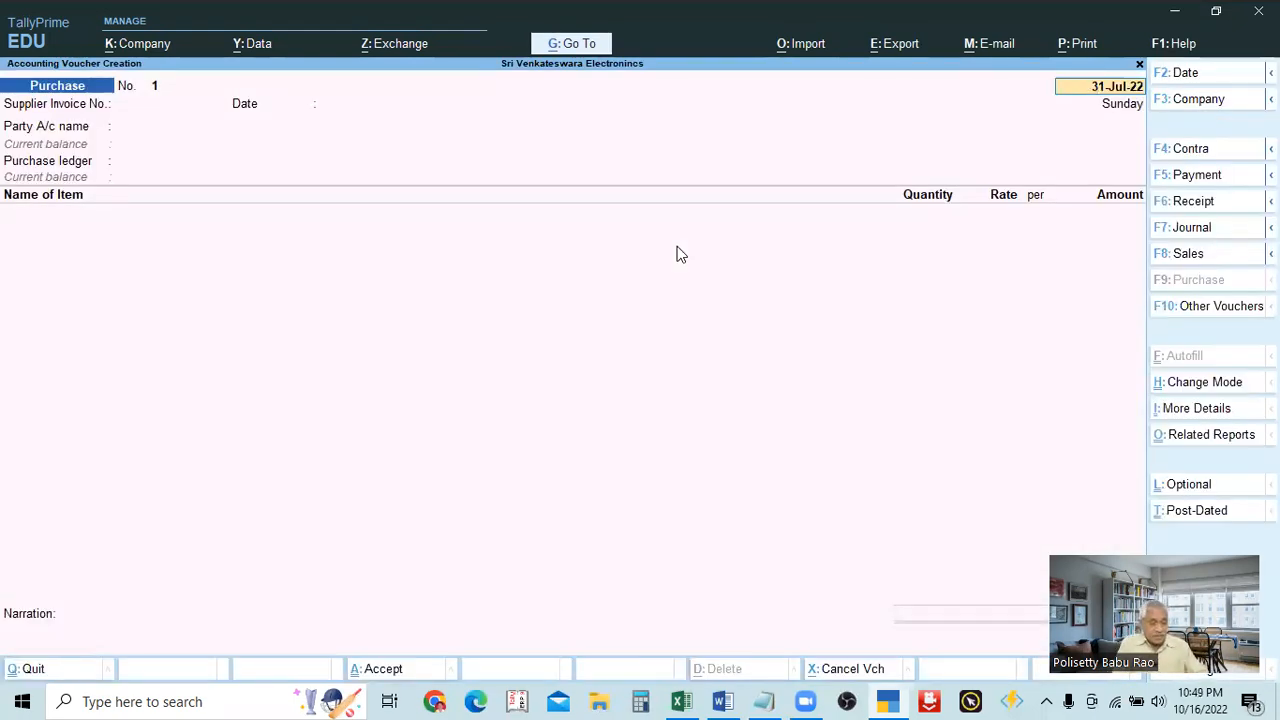
left_click(763, 700)
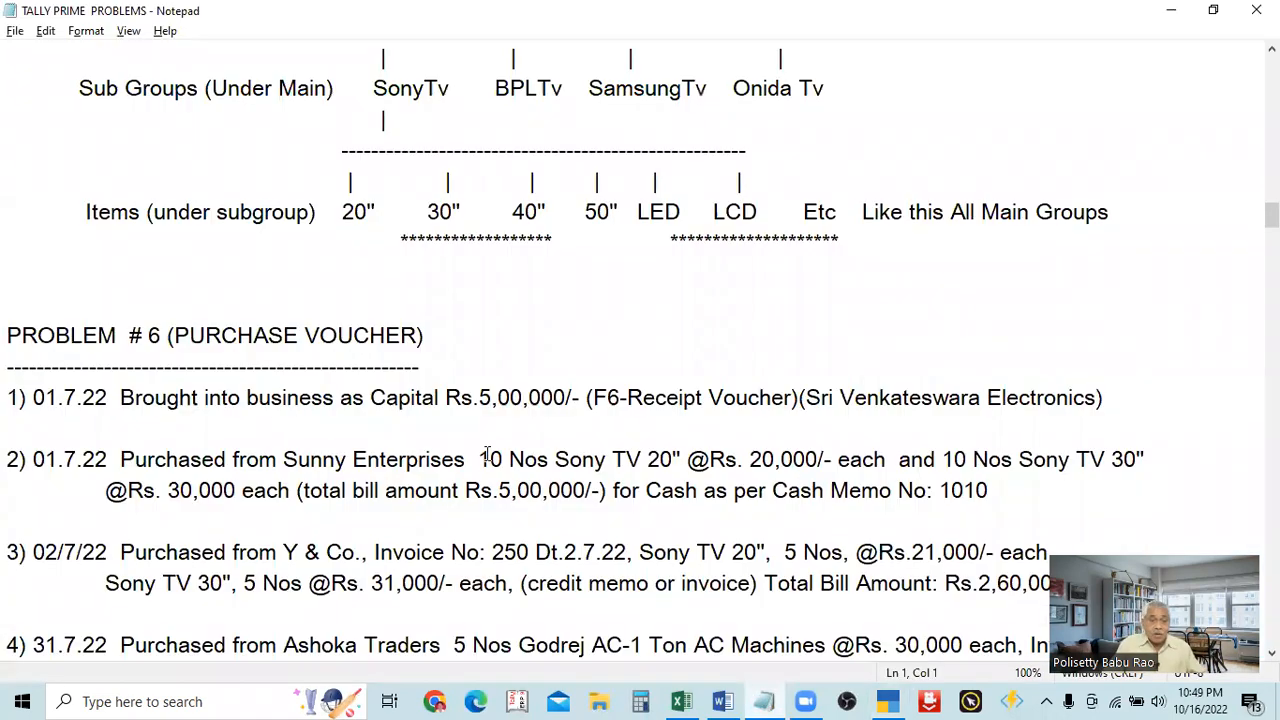
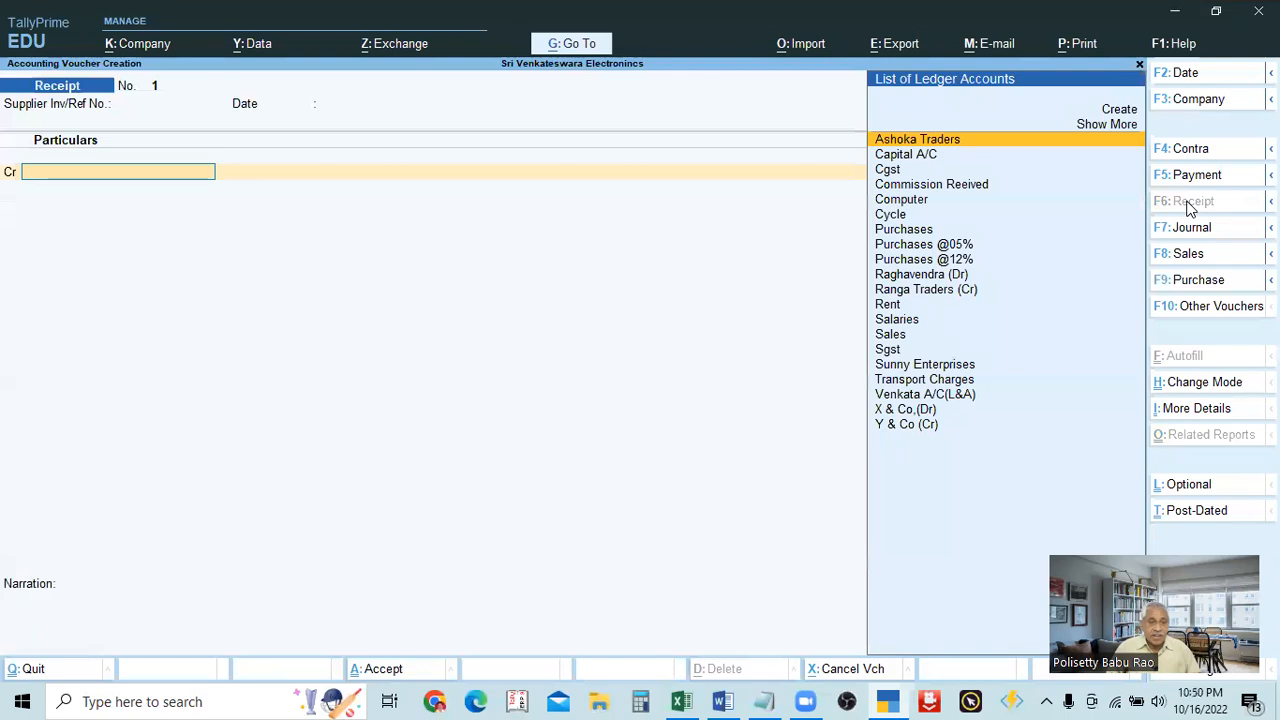
Step: Check the first Problem # 6 transaction in Notepad and credit Capital A/C with 5,00,000 in the 1-Jul-22 Receipt voucher
key("alt+Tab")
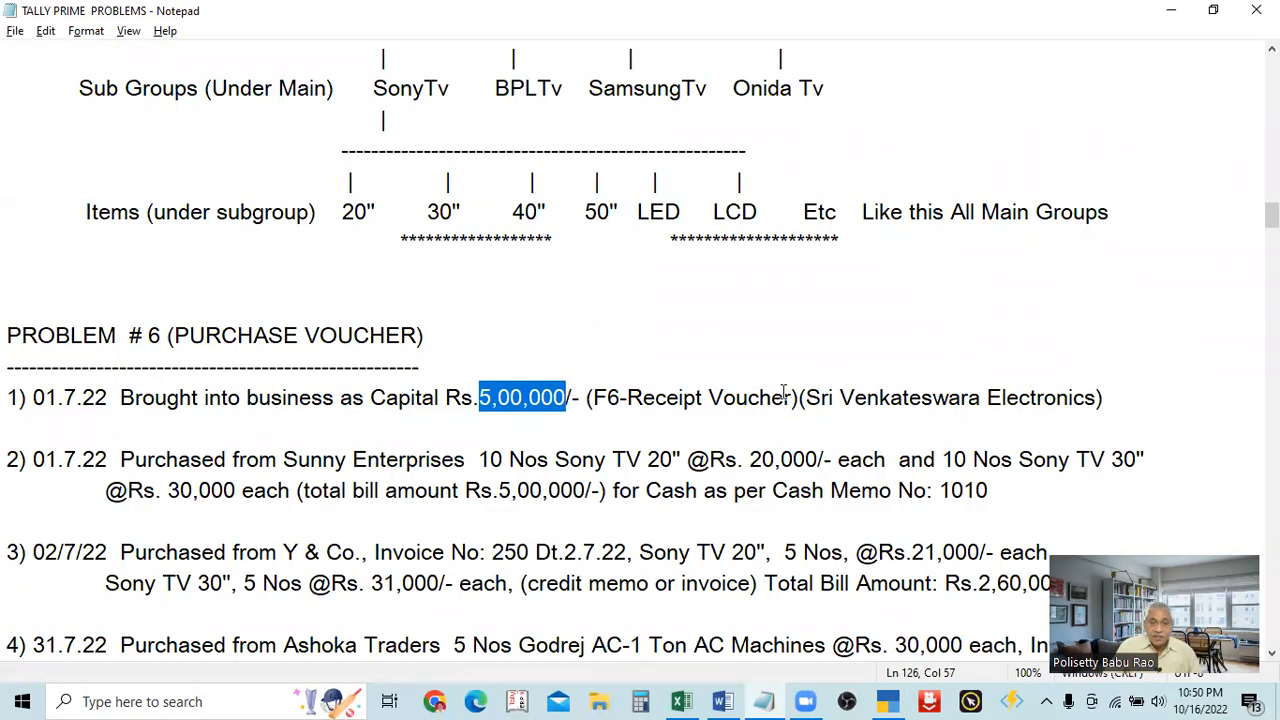
key("alt+Tab")
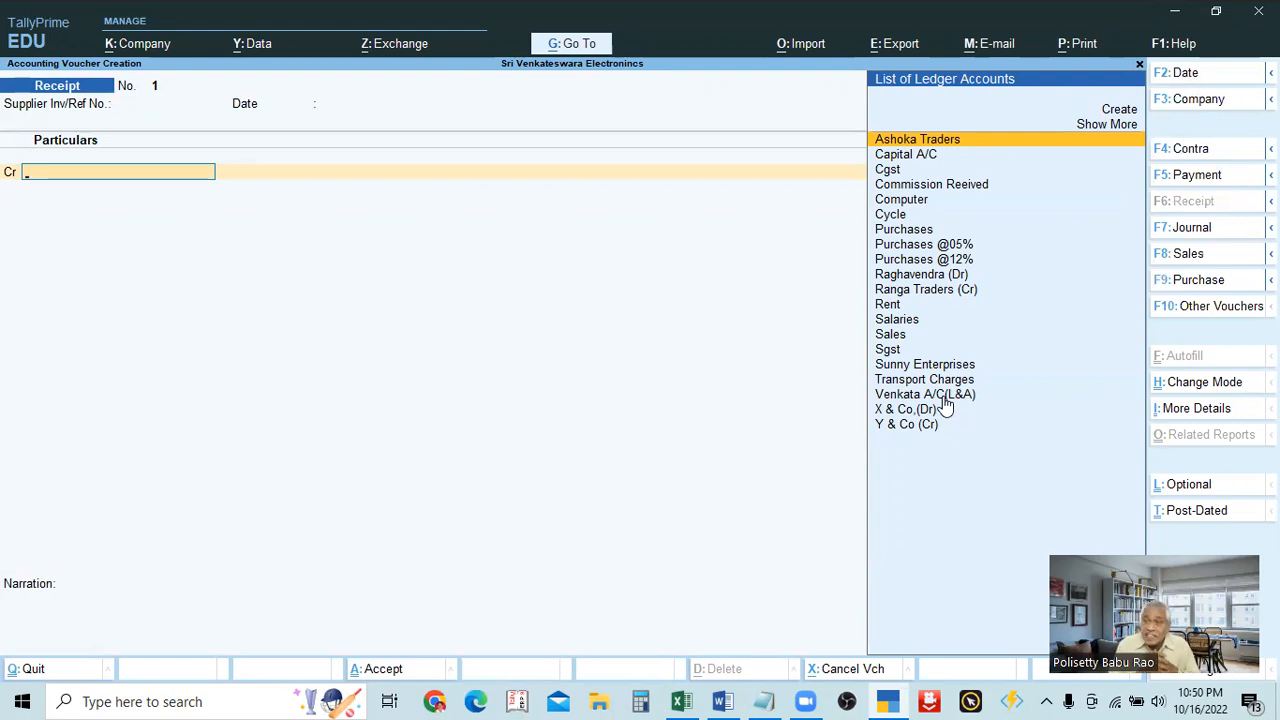
key("Down")
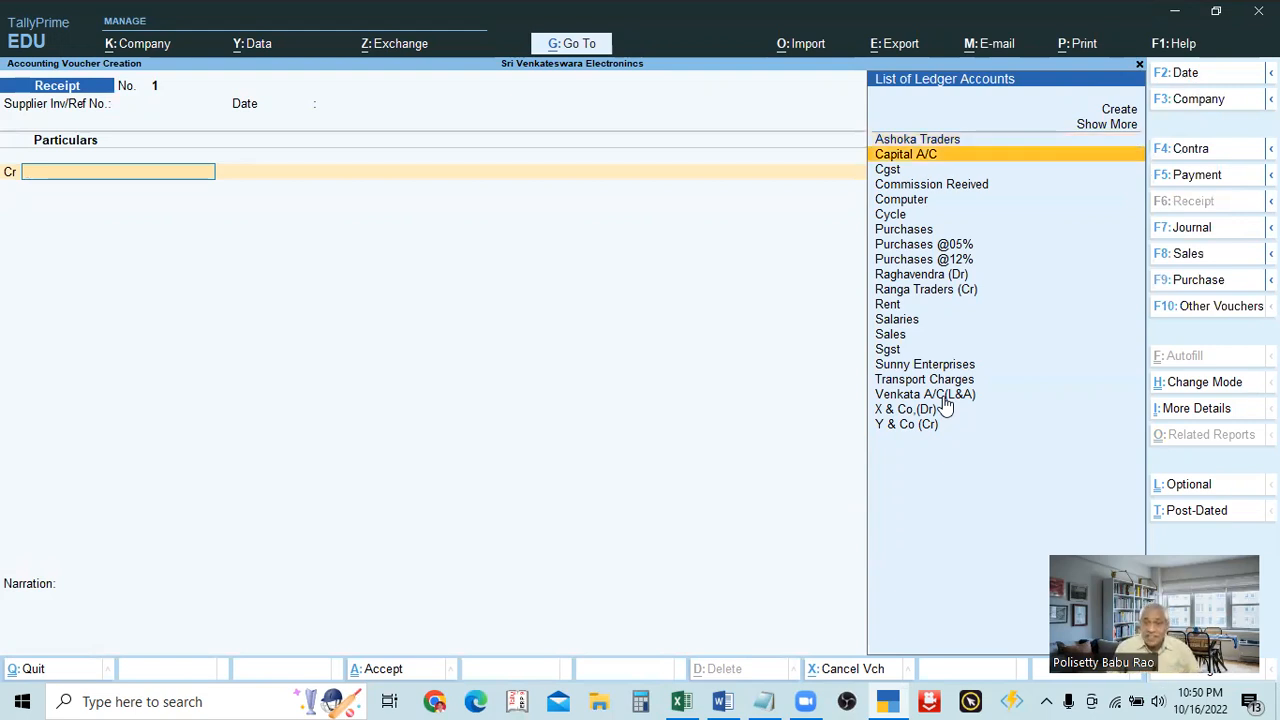
key("Return")
type("5,00,000")
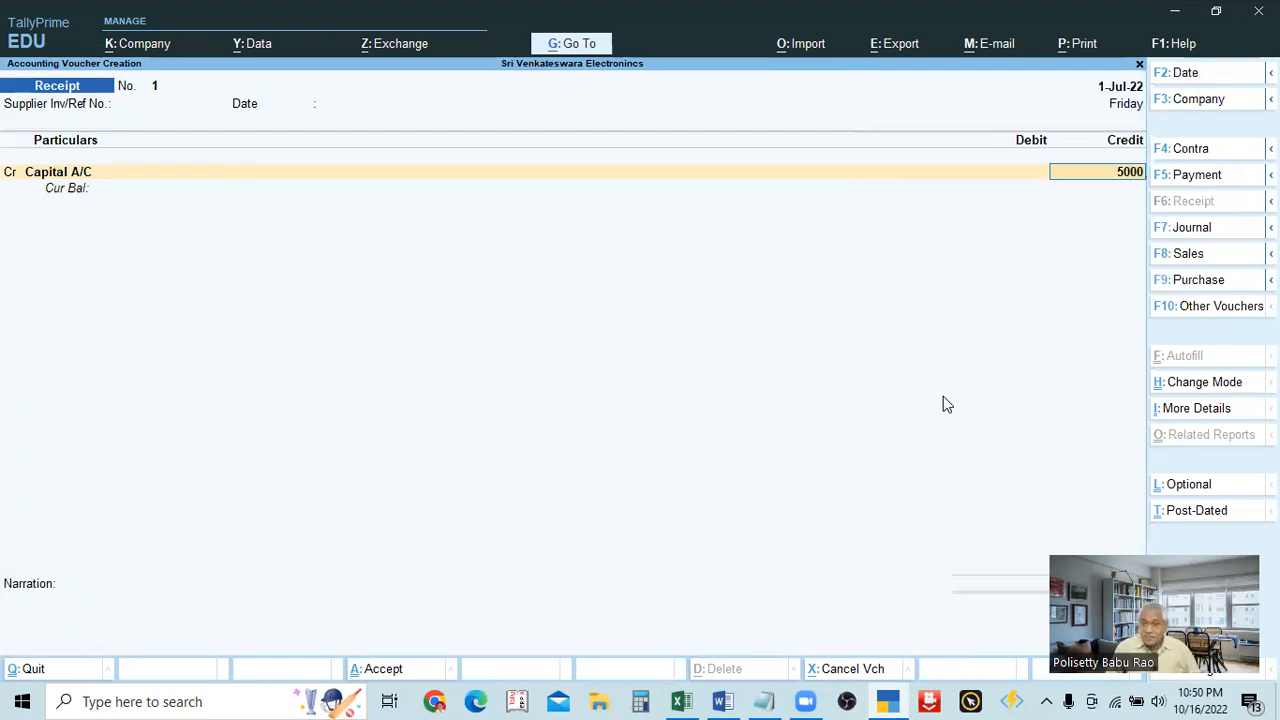
key("Return")
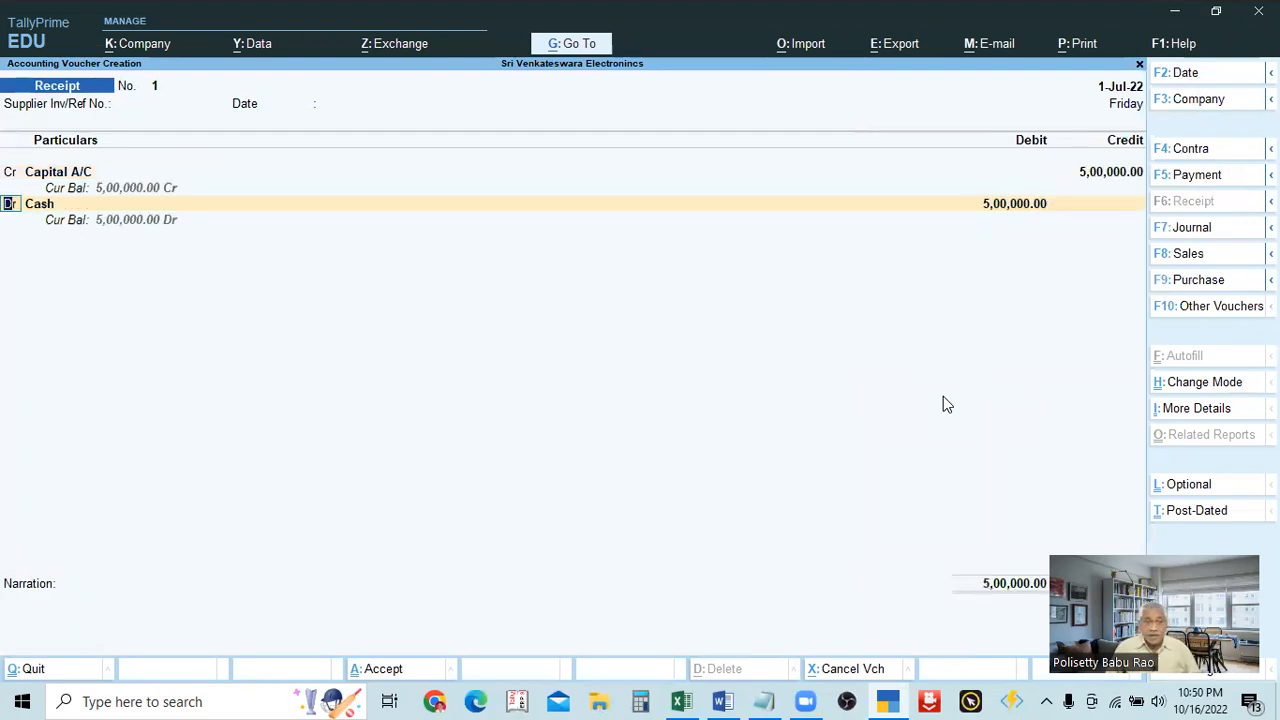
Step: Save the Receipt voucher with Cash as the debit ledger and switch to Notepad for the second Problem # 6 transaction
key("Return")
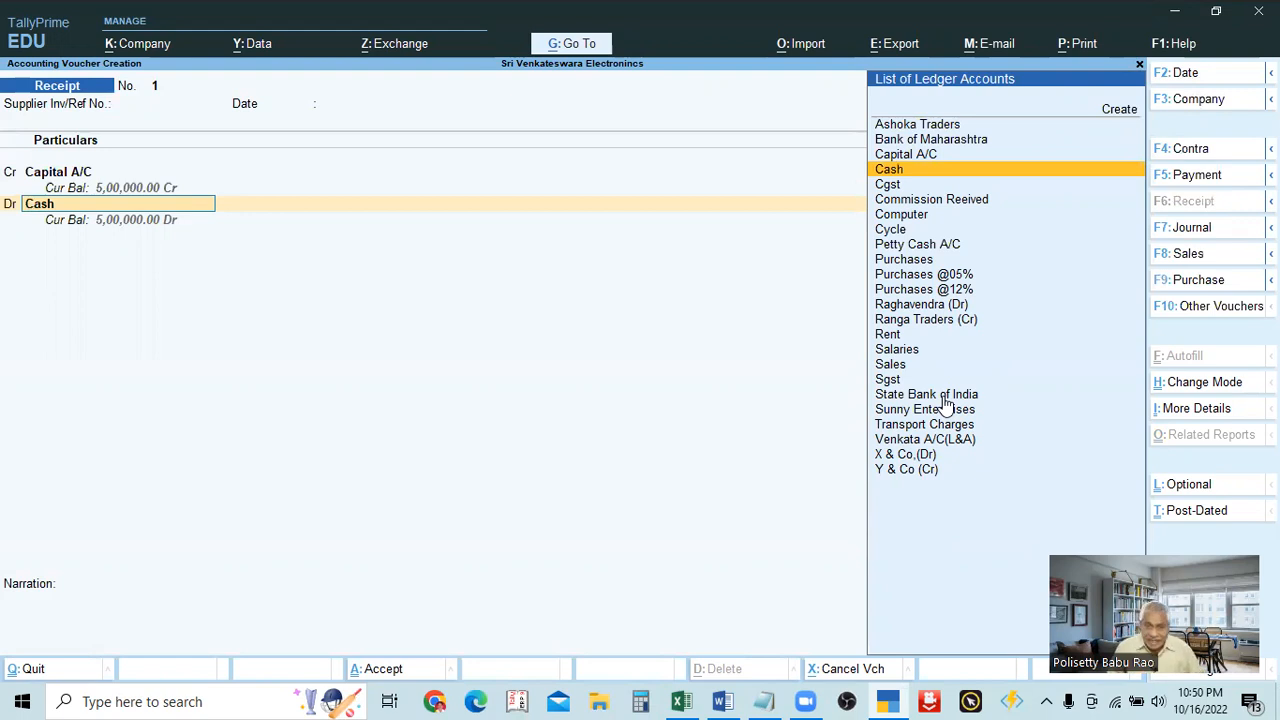
key("Return")
key("Return")
key("Return")
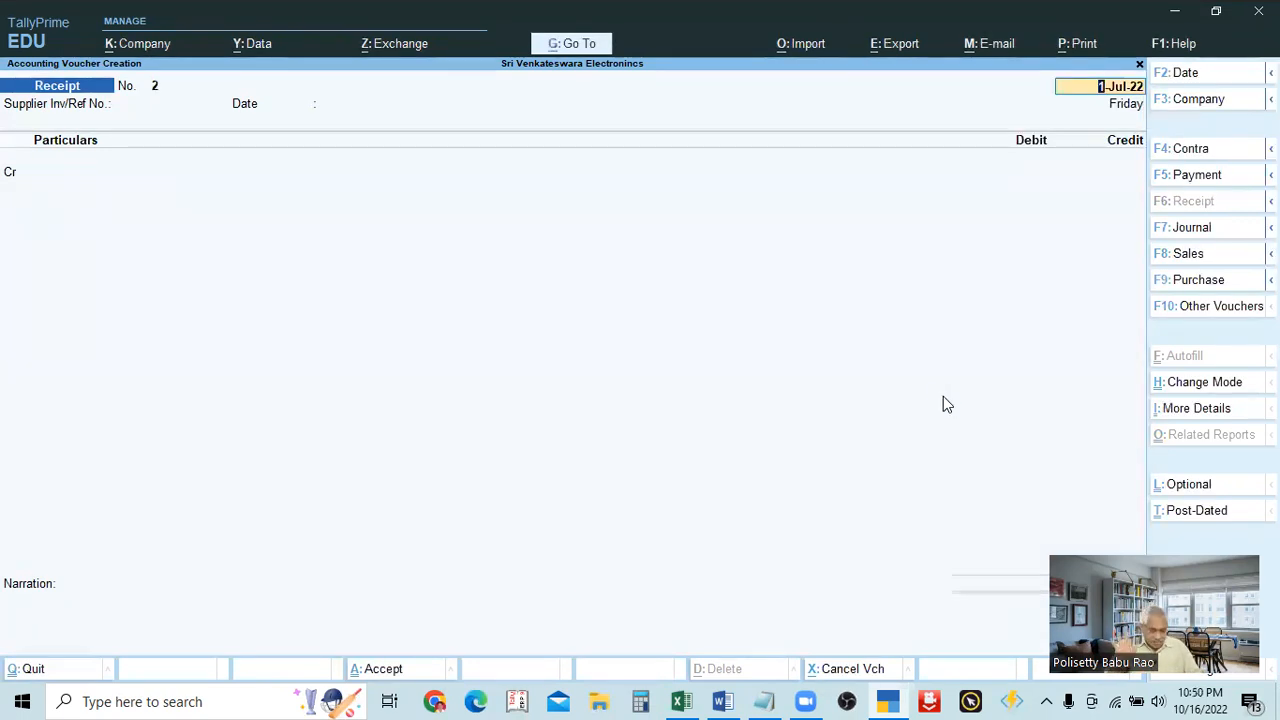
key("alt+Tab")
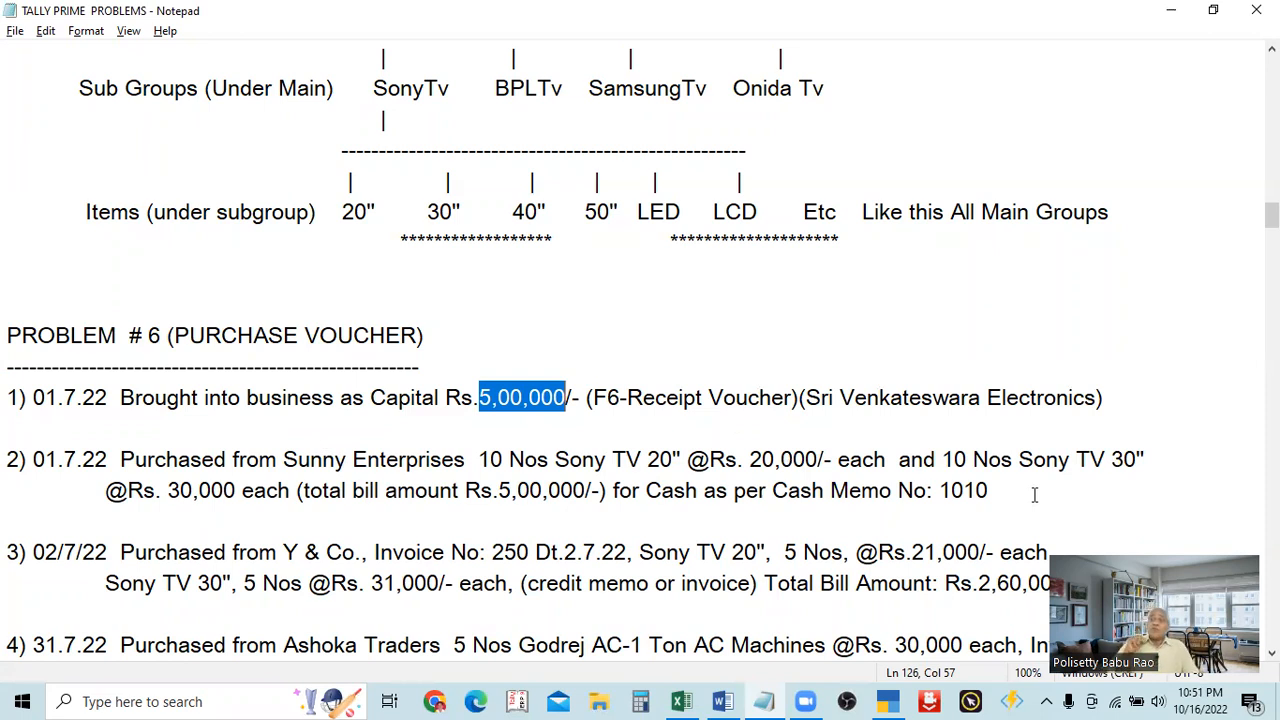
Step: Open a new Purchase voucher and check the second Problem # 6 transaction in Notepad against its supplier invoice field
key("alt+Tab")
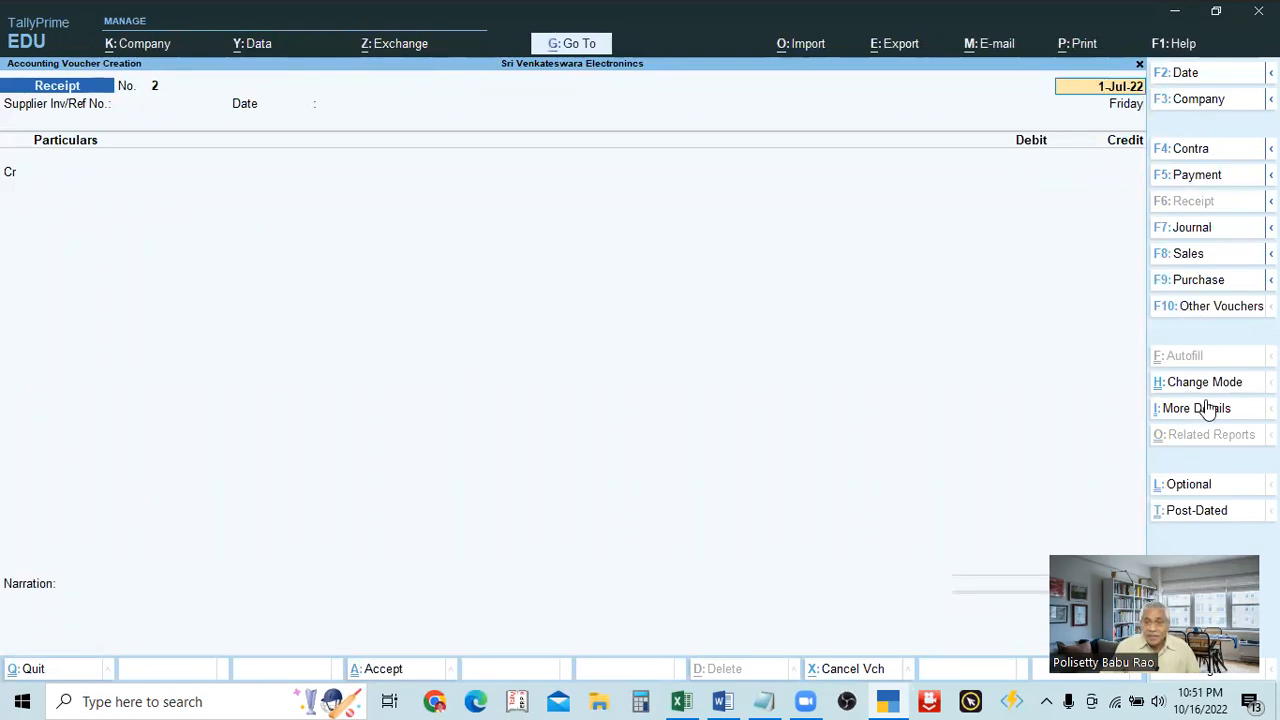
left_click(1180, 285)
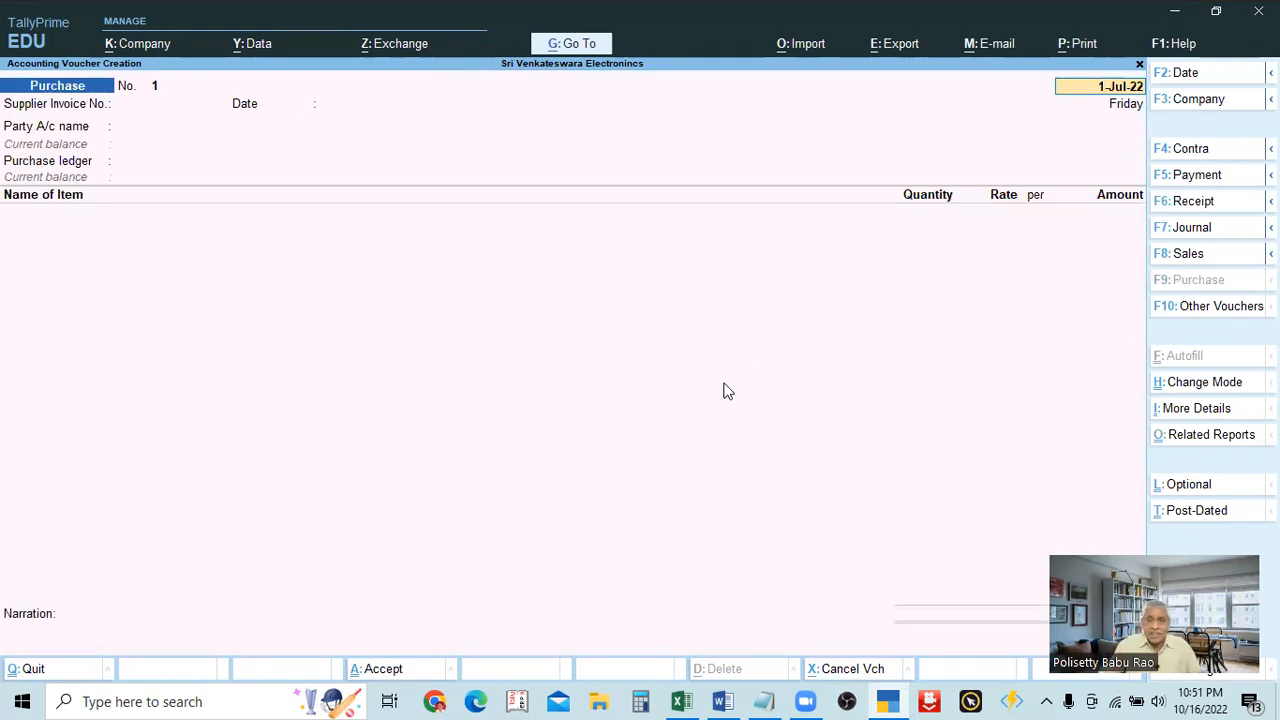
key("alt+Tab")
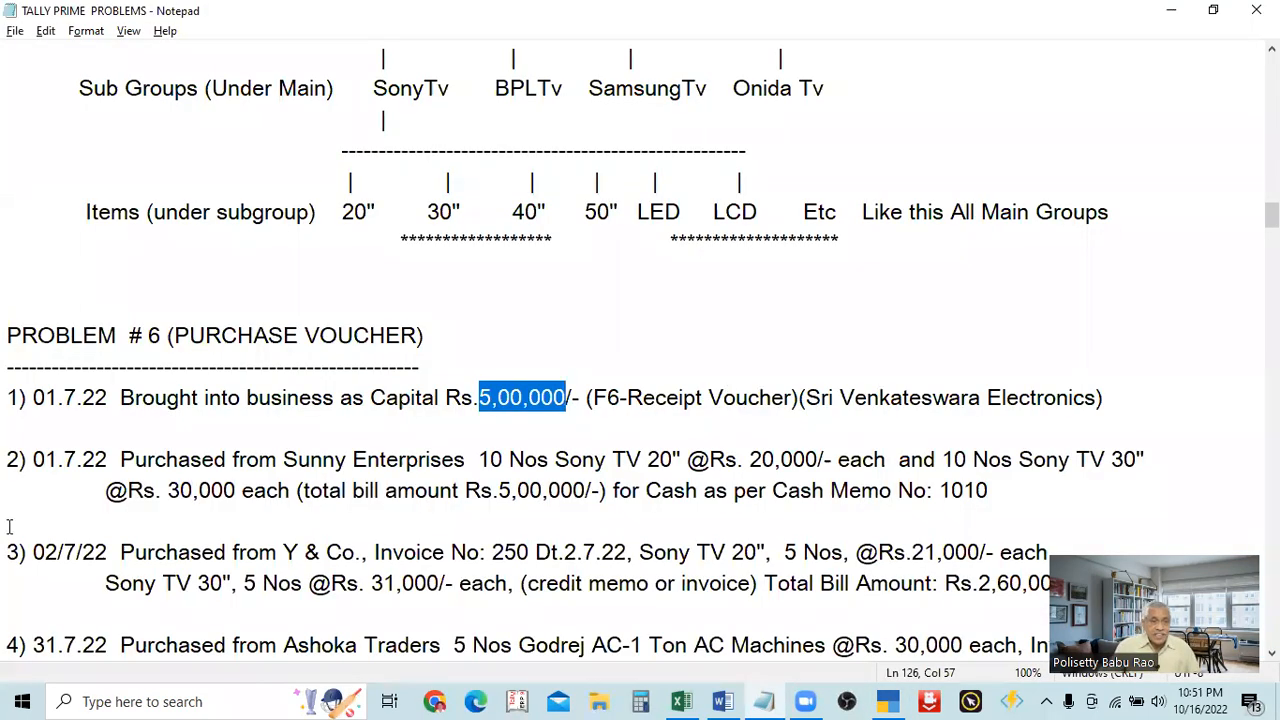
key("alt+Tab")
key("Return")
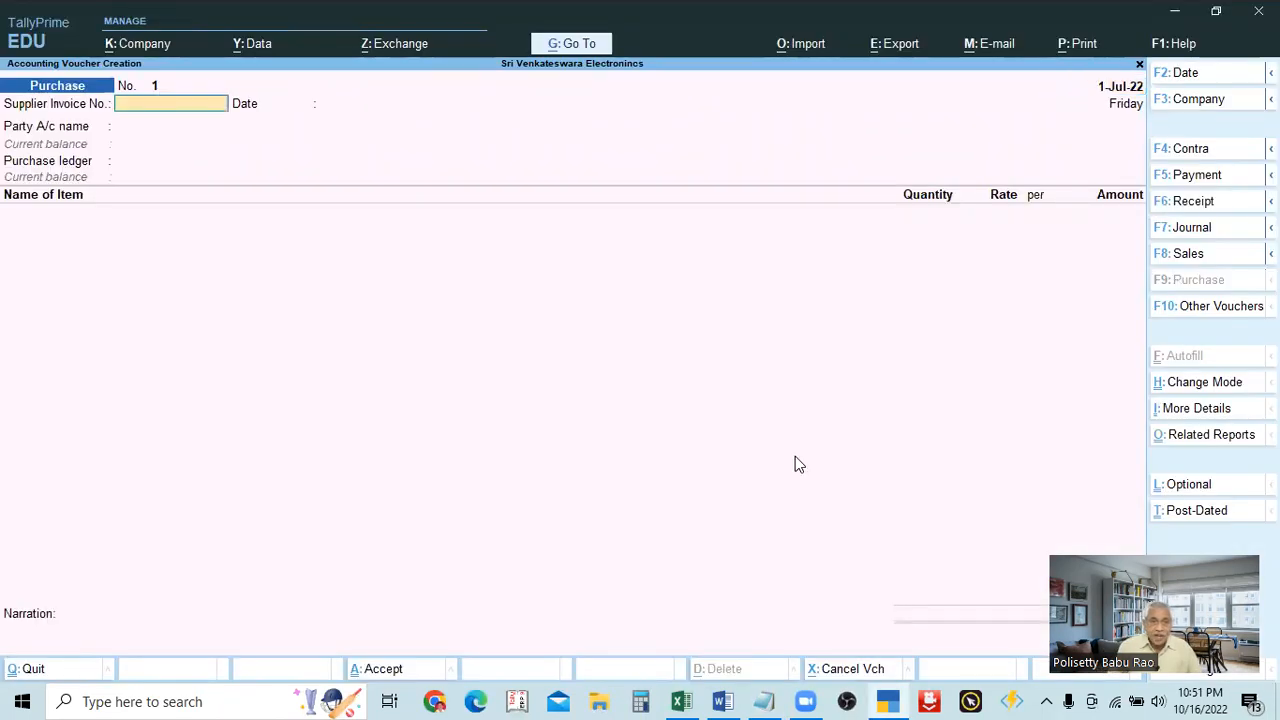
key("alt+Tab")
key("alt+Tab")
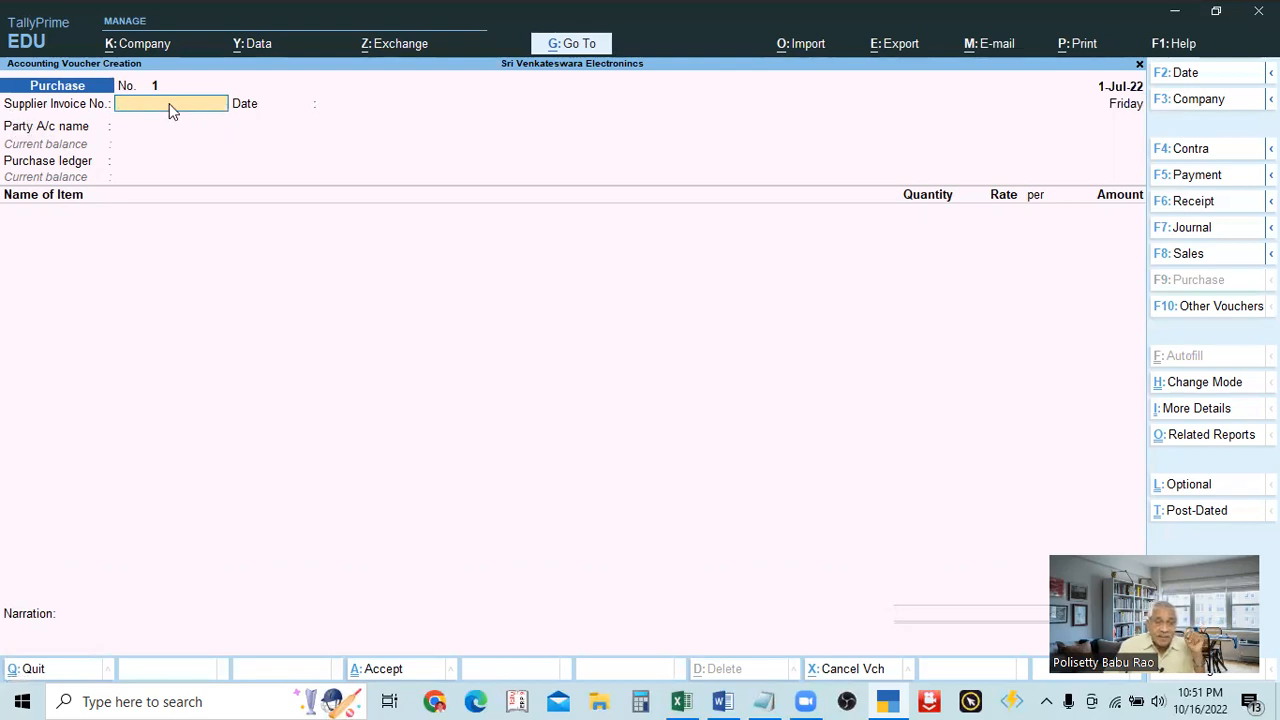
left_click(811, 506)
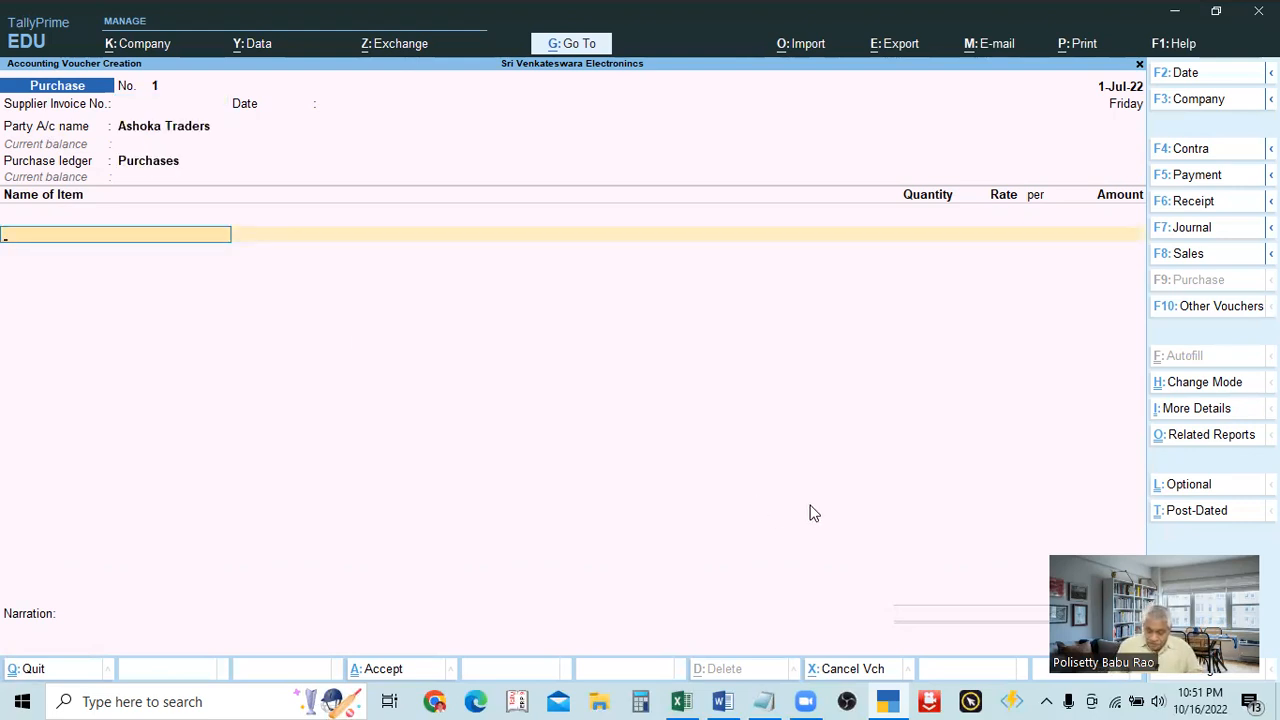
Step: Set Provide Supplier Invoice details to No in the Purchase voucher configuration and save it
key("F12")
key("Down")
key("Down")
key("Down")
key("Down")
key("Down")
key("Down")
key("Down")
key("Up")
key("Up")
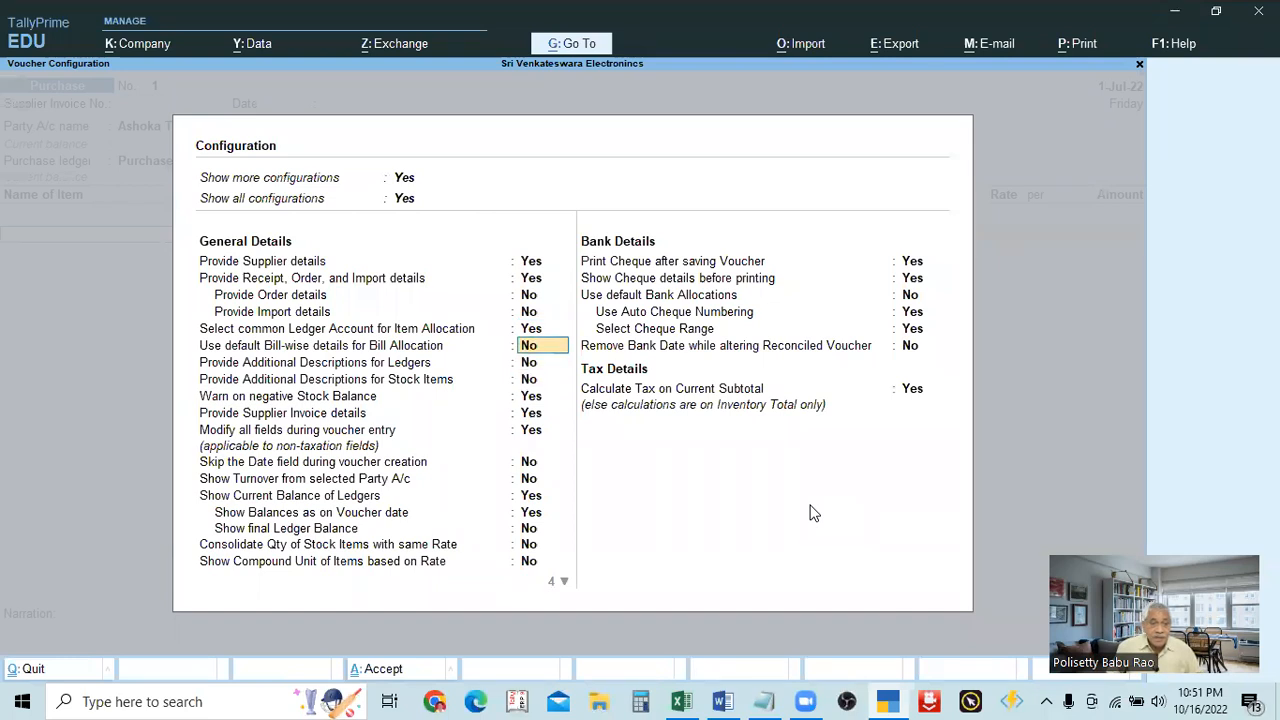
key("Down")
key("Down")
key("Down")
key("Down")
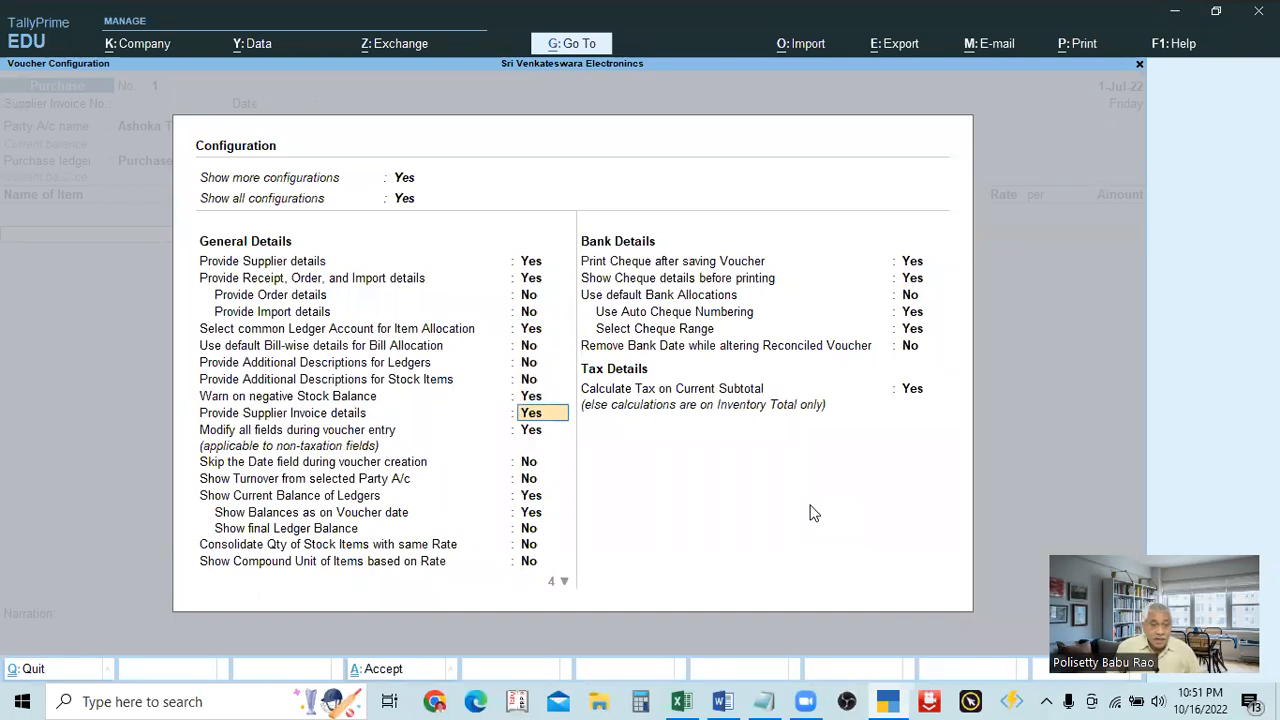
key("n")
key("Return")
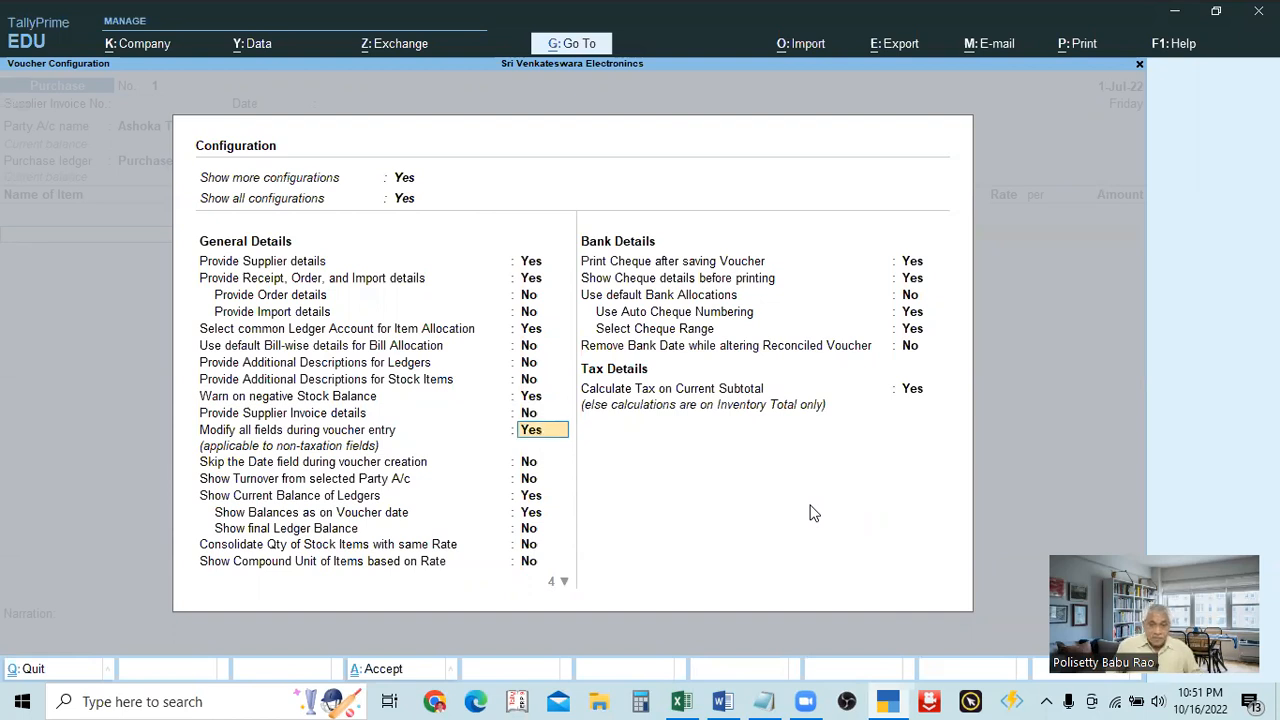
key("ctrl+a")
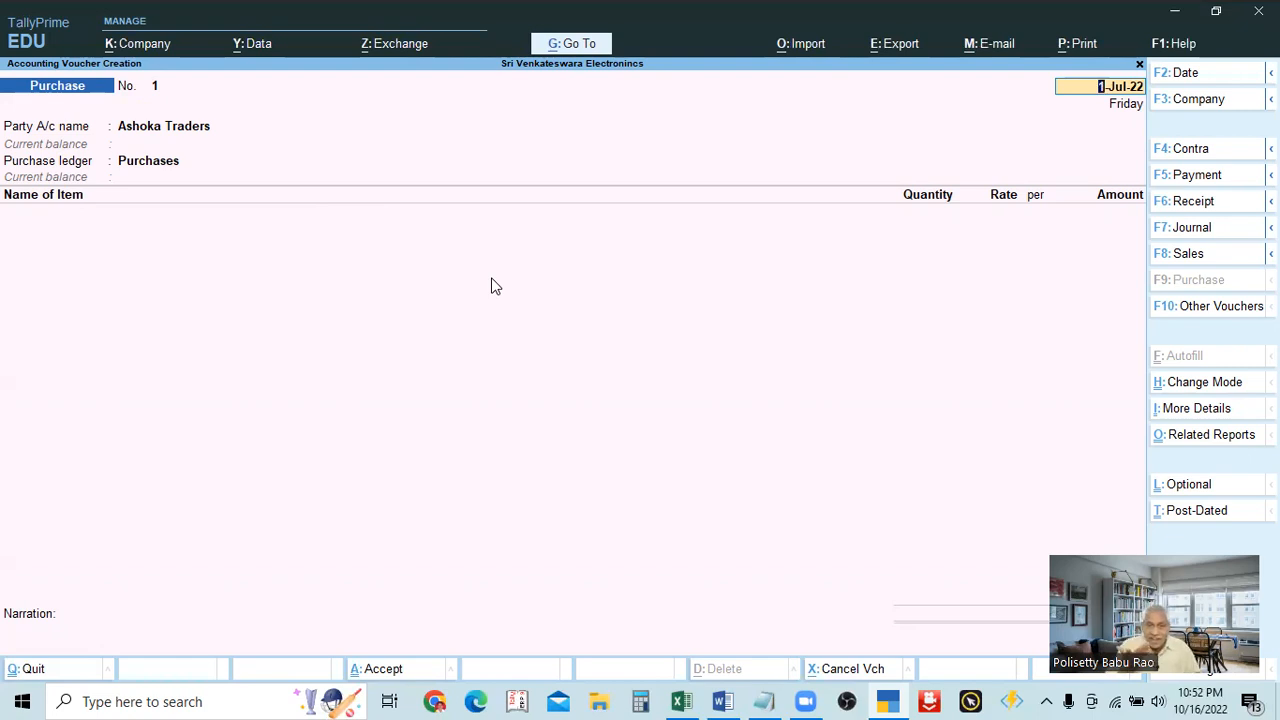
Step: Look at the company features of Sri Venkateswara Electronincs and return to the Purchase voucher
key("F11")
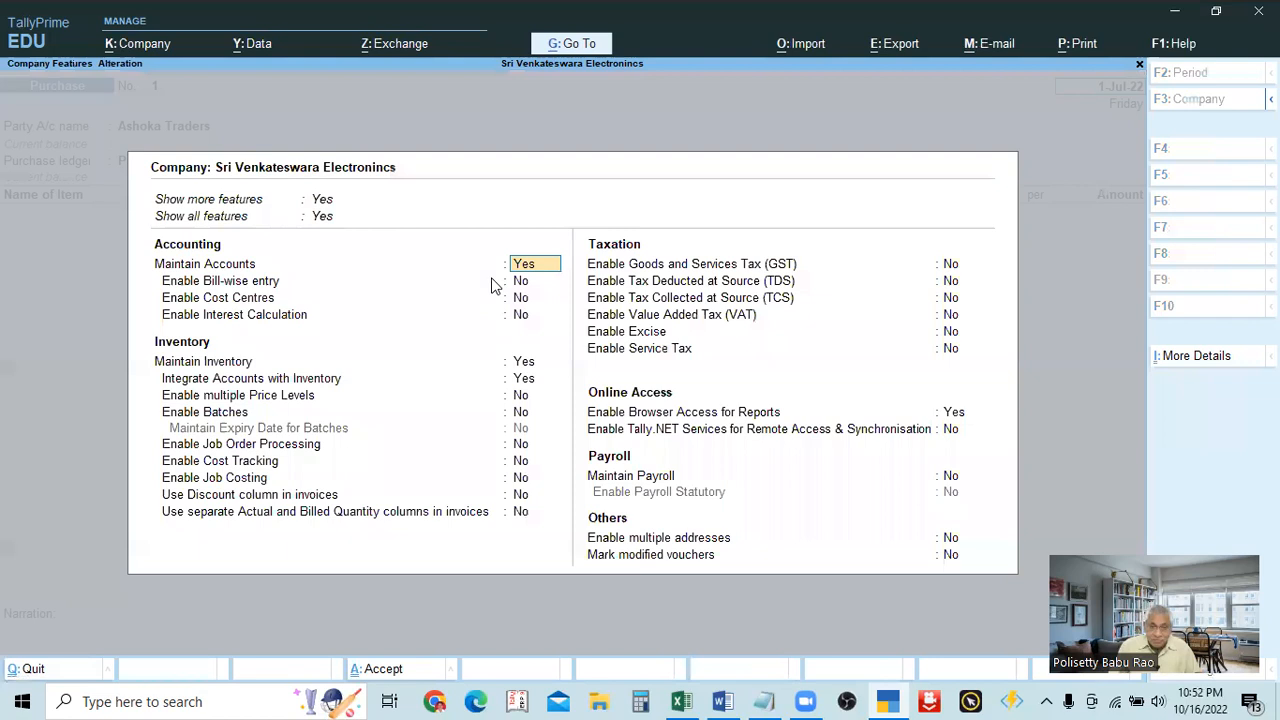
key("Escape")
key("Escape")
key("y")
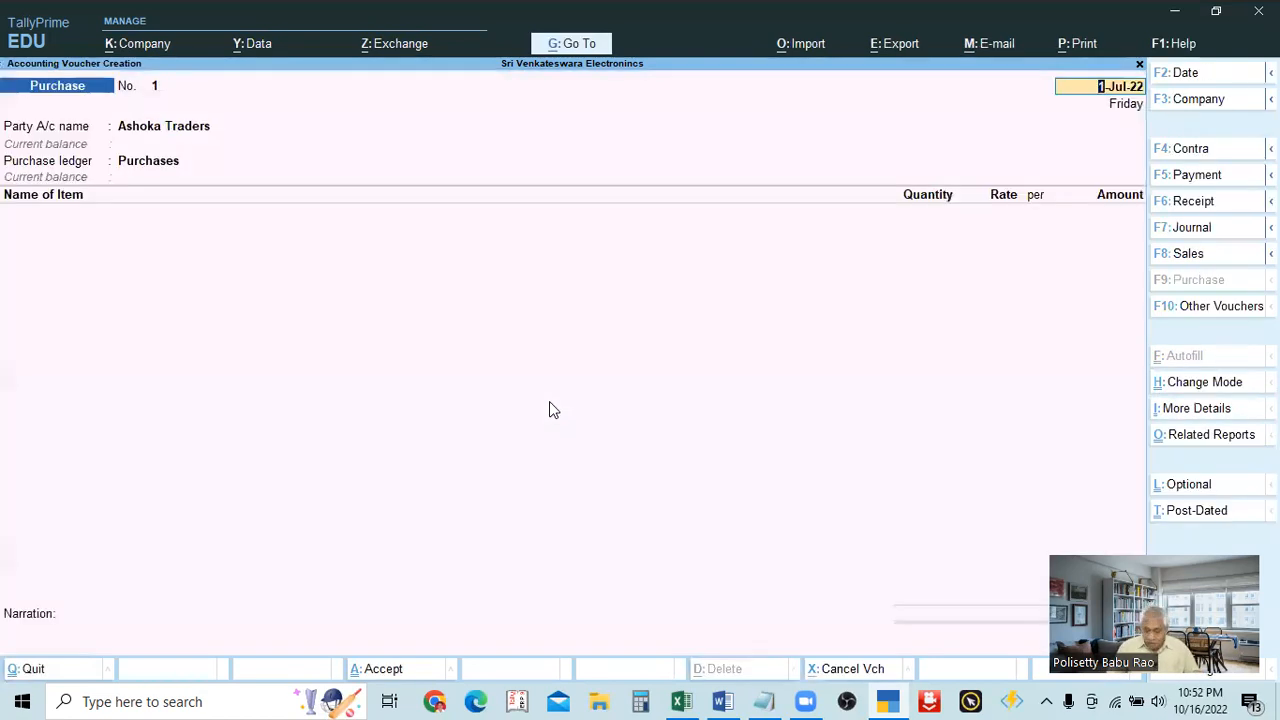
Step: Set Provide Supplier Invoice details back to Yes in the Purchase voucher configuration and save it
key("F12")
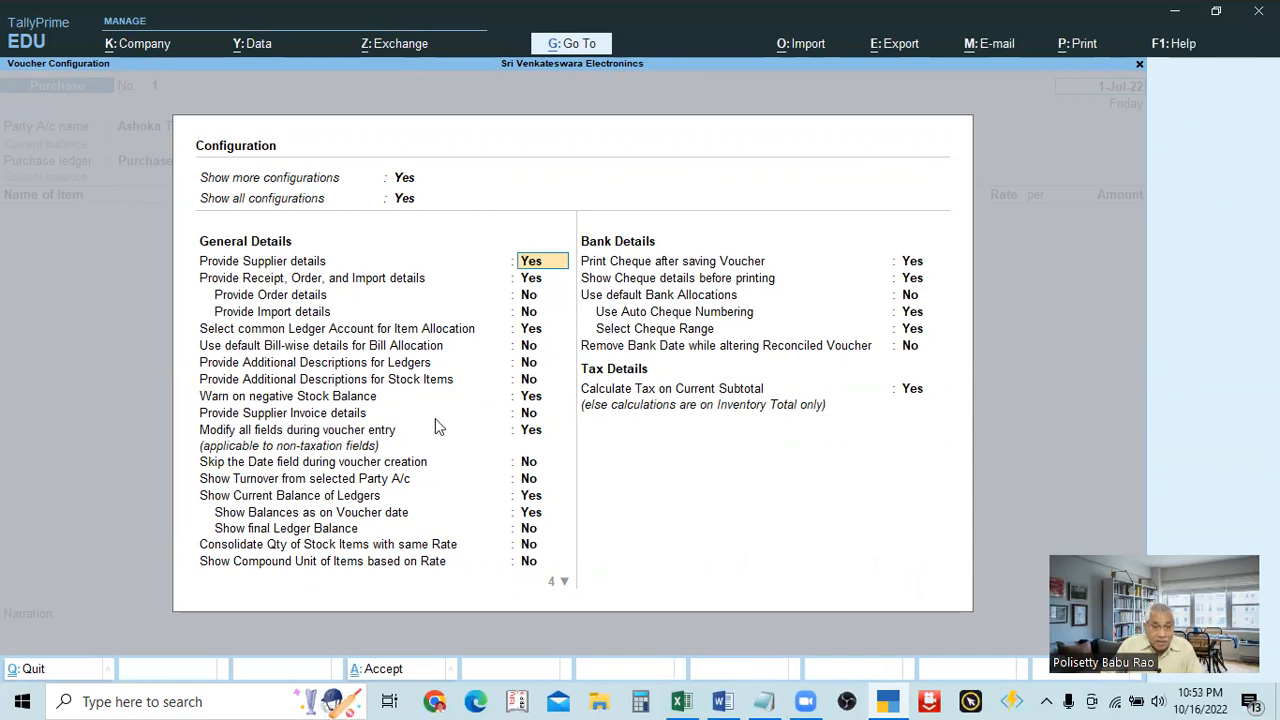
left_click(529, 417)
key("y")
key("Return")
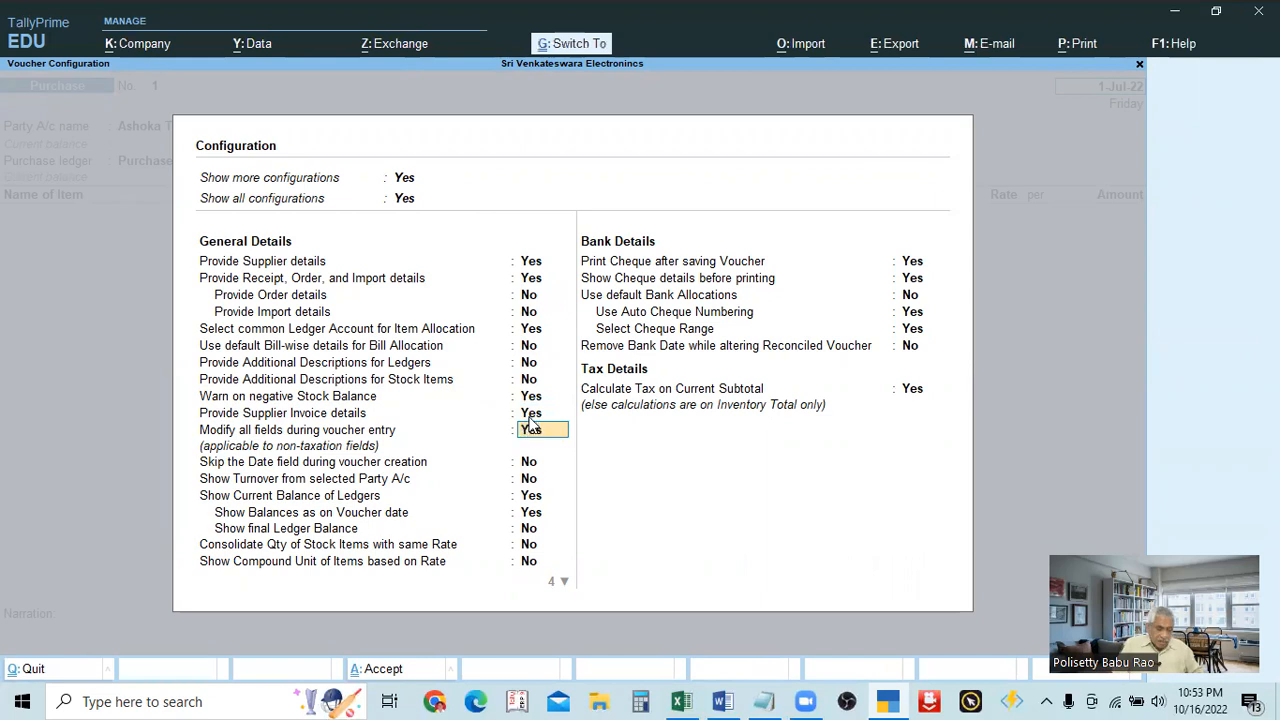
key("ctrl+a")
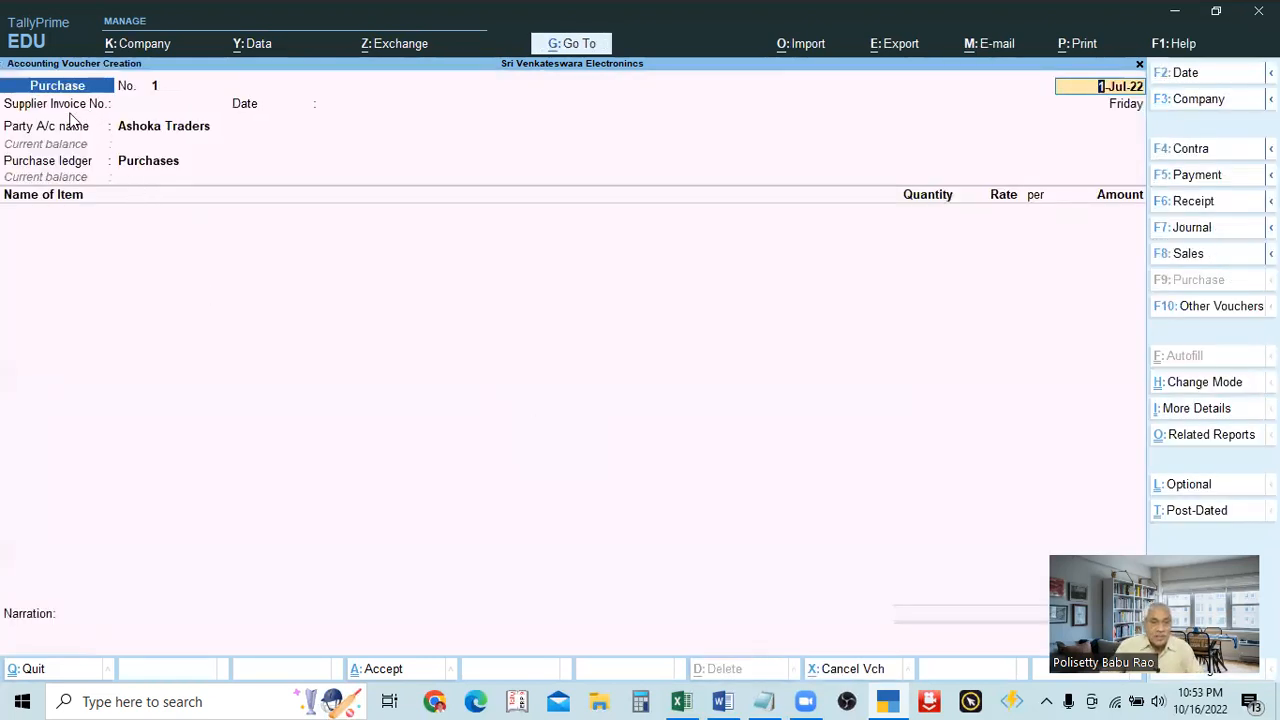
Step: Look up the cash memo number in Notepad and enter supplier invoice number 1010 dated 1-Jul-22 in the Purchase voucher
left_click(169, 107)
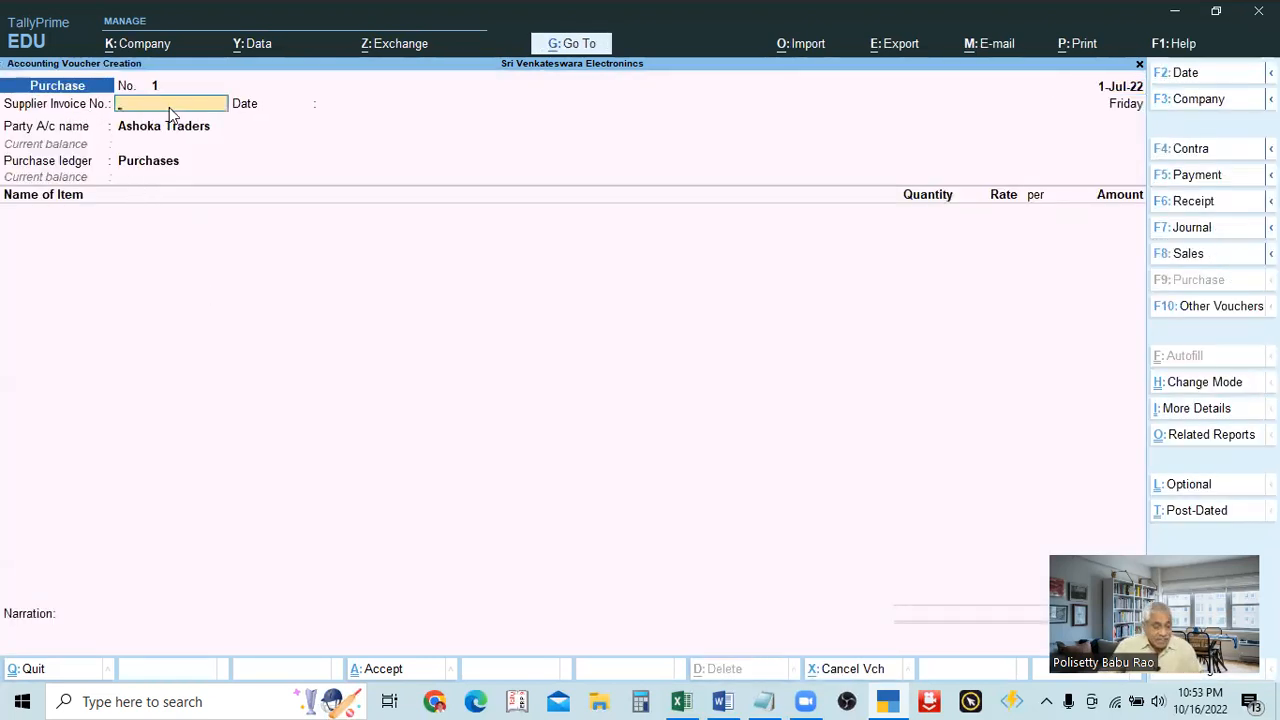
left_click(764, 700)
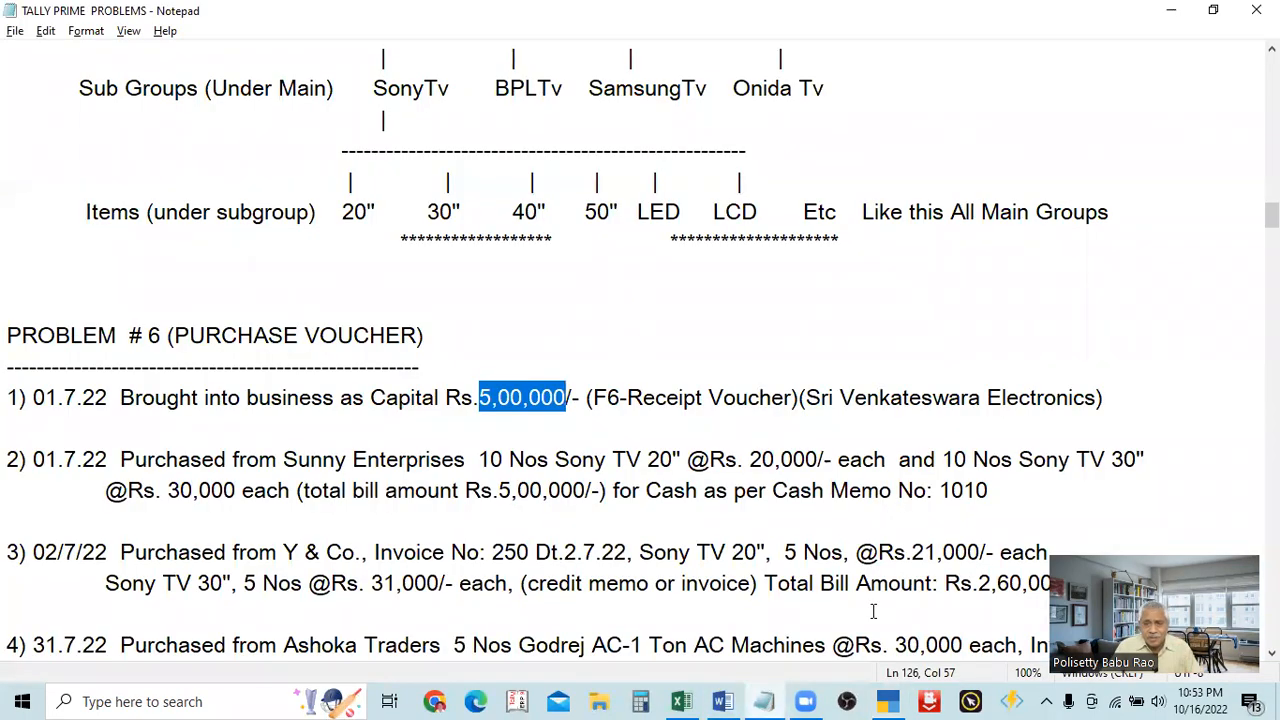
left_click(764, 700)
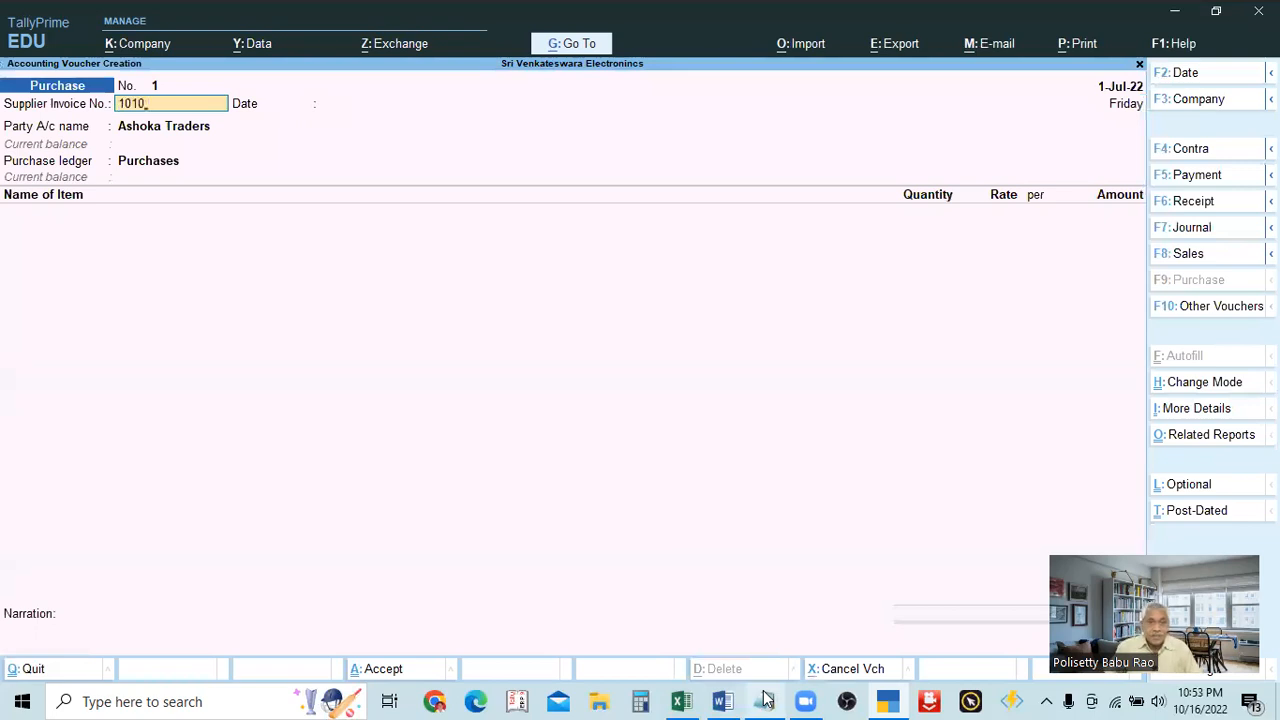
key("Return")
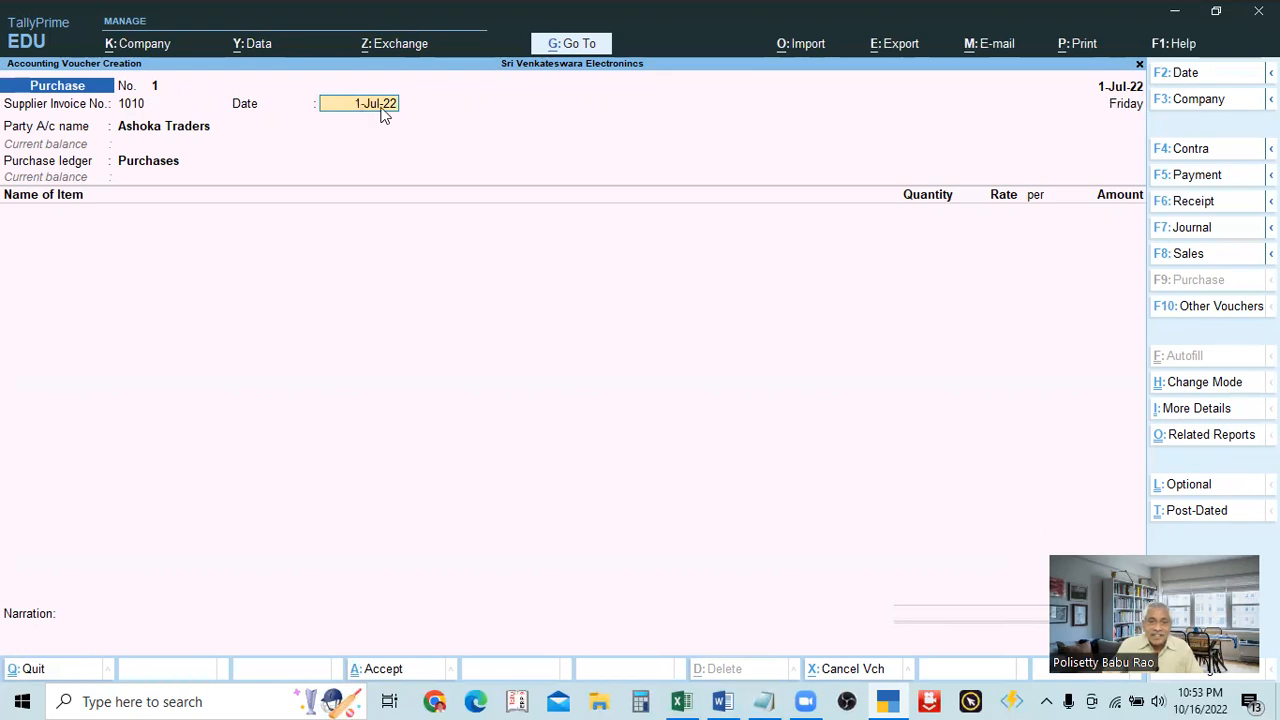
key("Return")
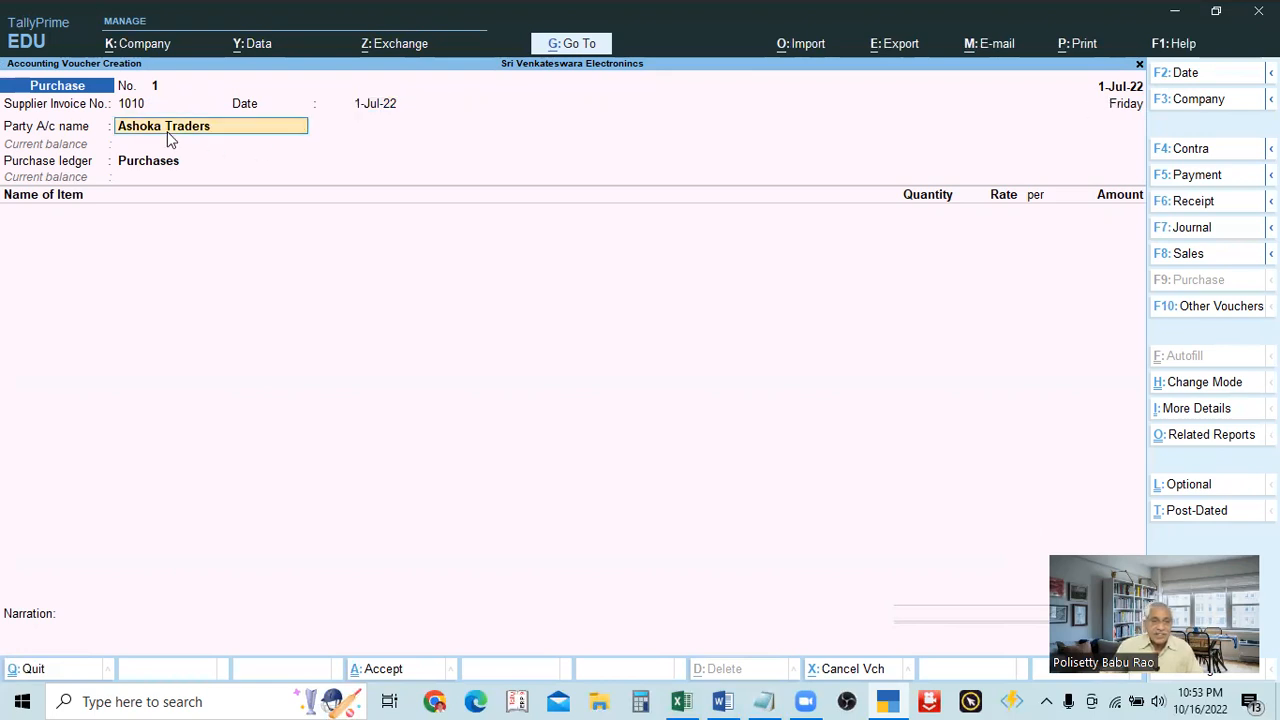
Step: Check the payment terms in Notepad, replace the party account with Cash and accept the blank Receipt Details
key("alt+Tab")
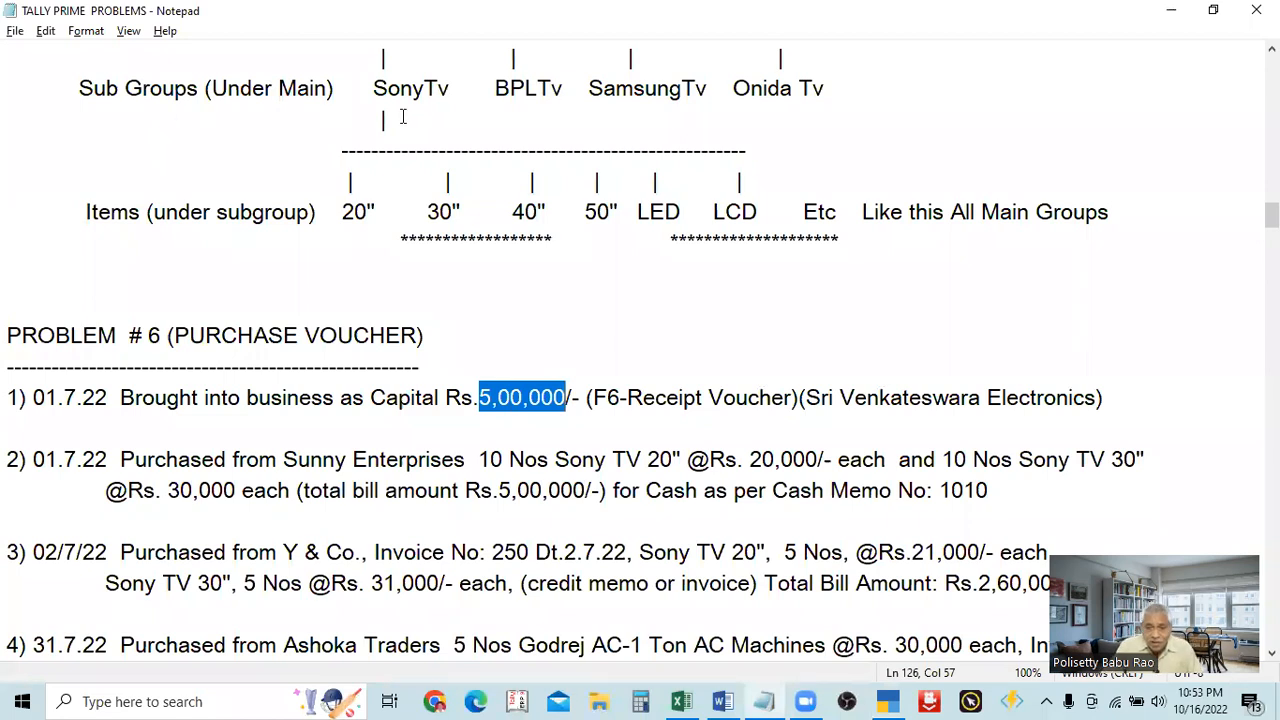
key("alt+Tab")
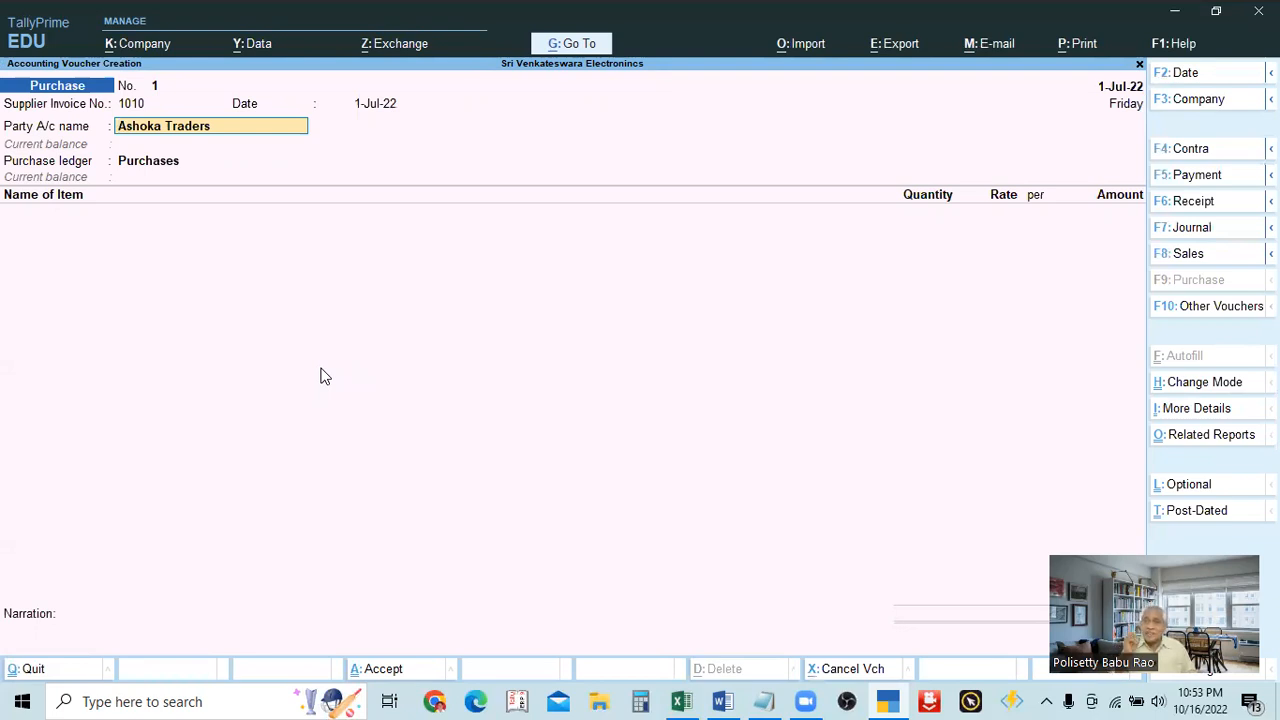
key("alt")
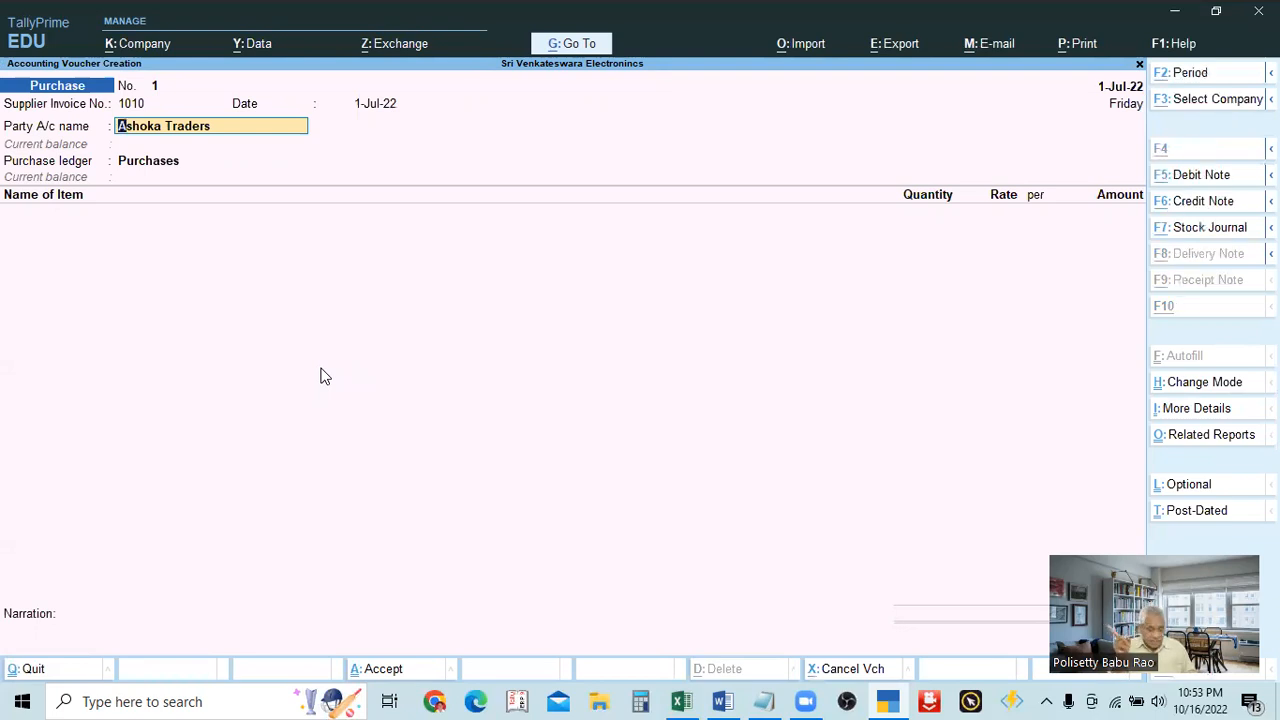
key("alt+Tab")
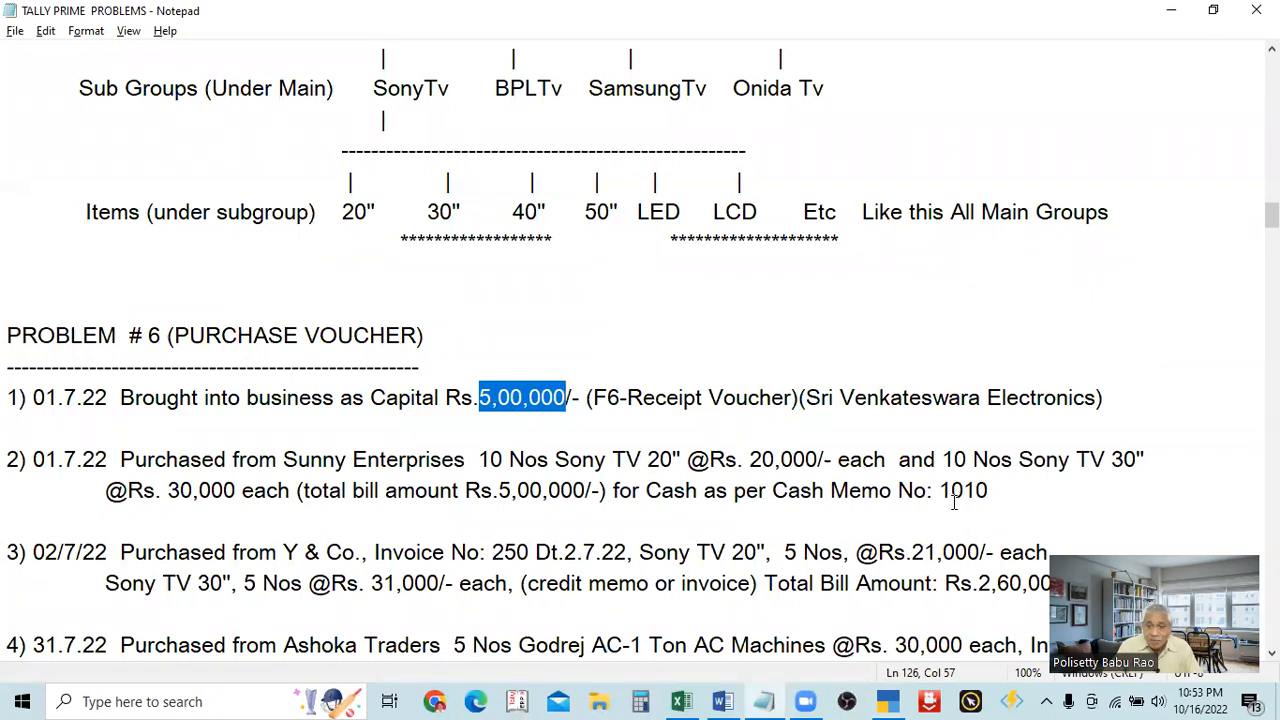
key("alt+Tab")
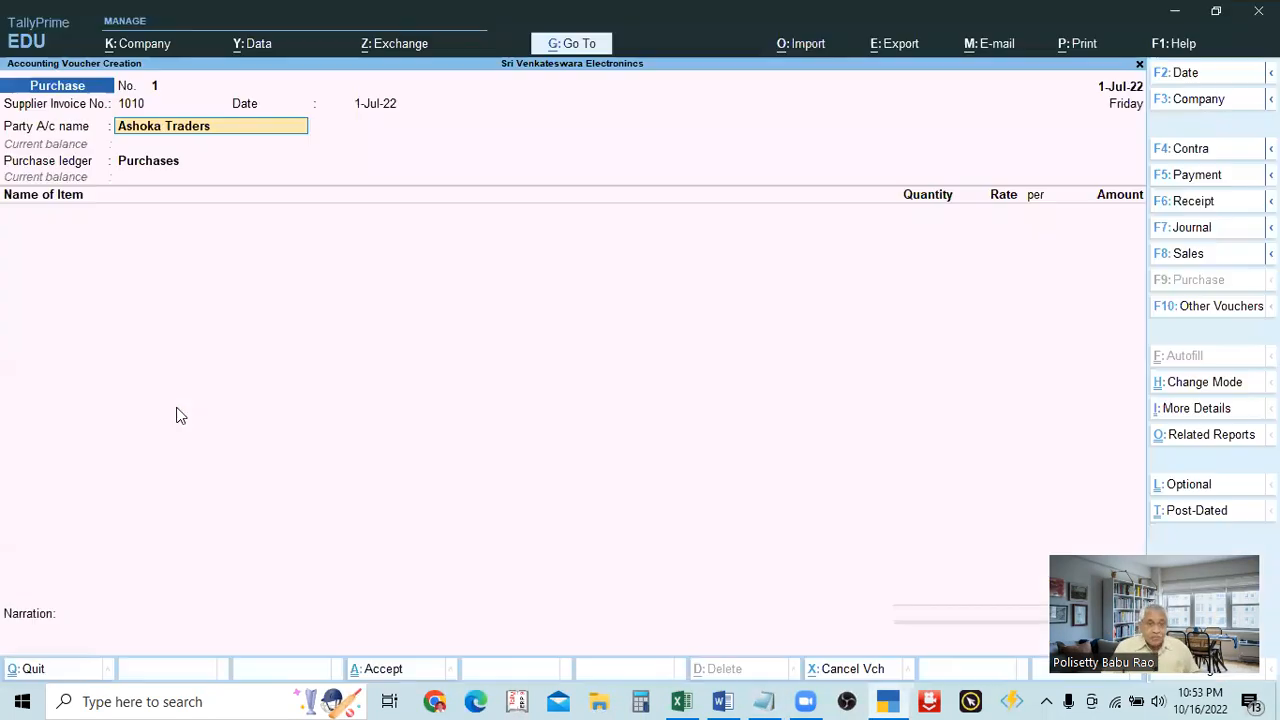
key("BackSpace")
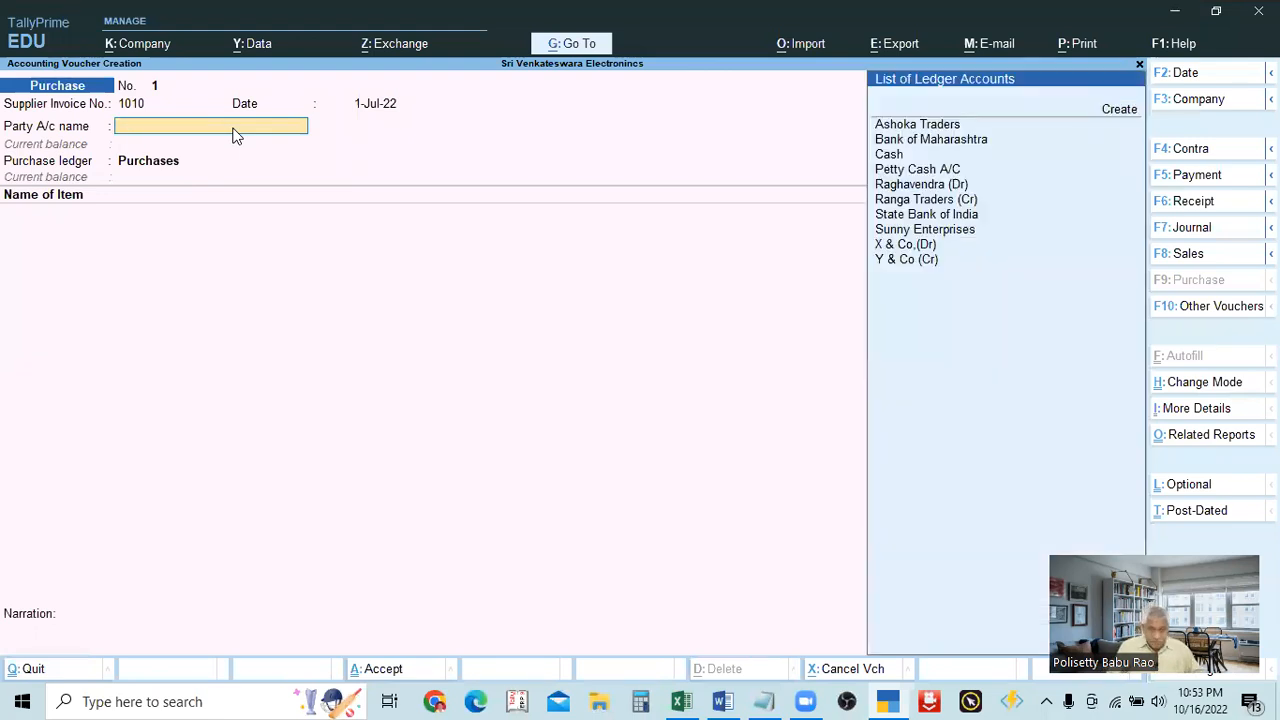
key("Down")
key("Down")
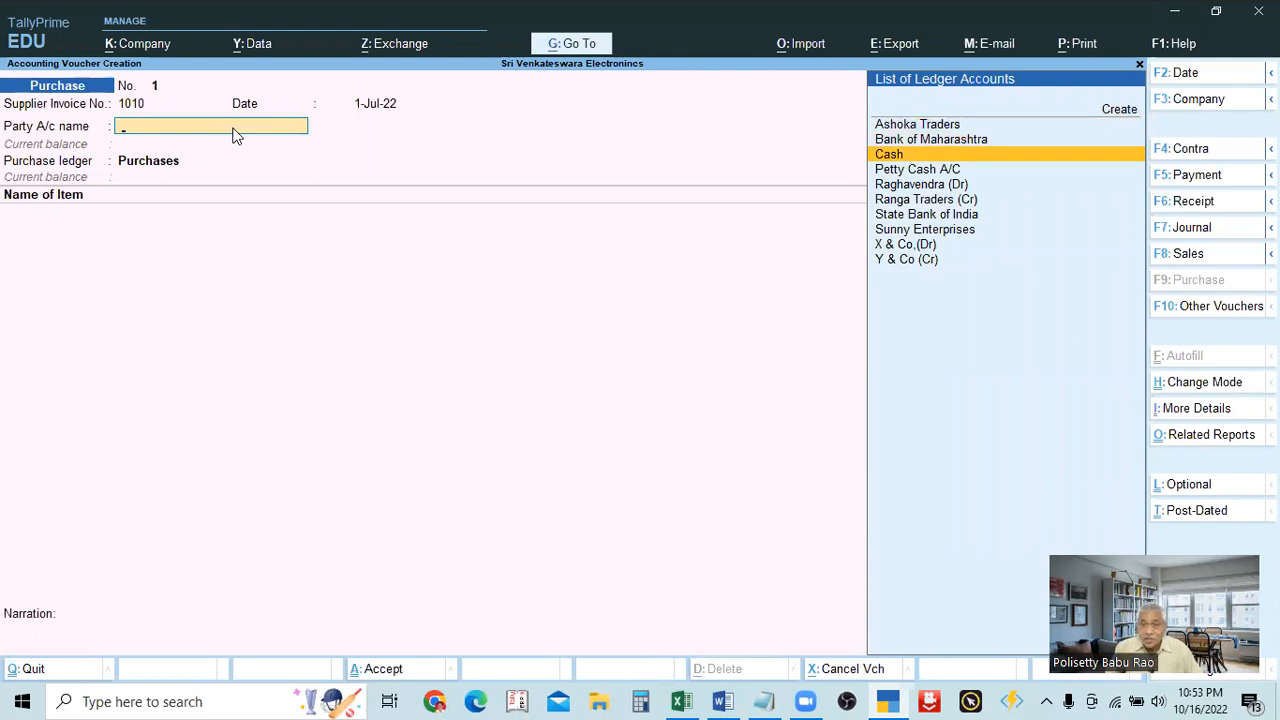
key("Return")
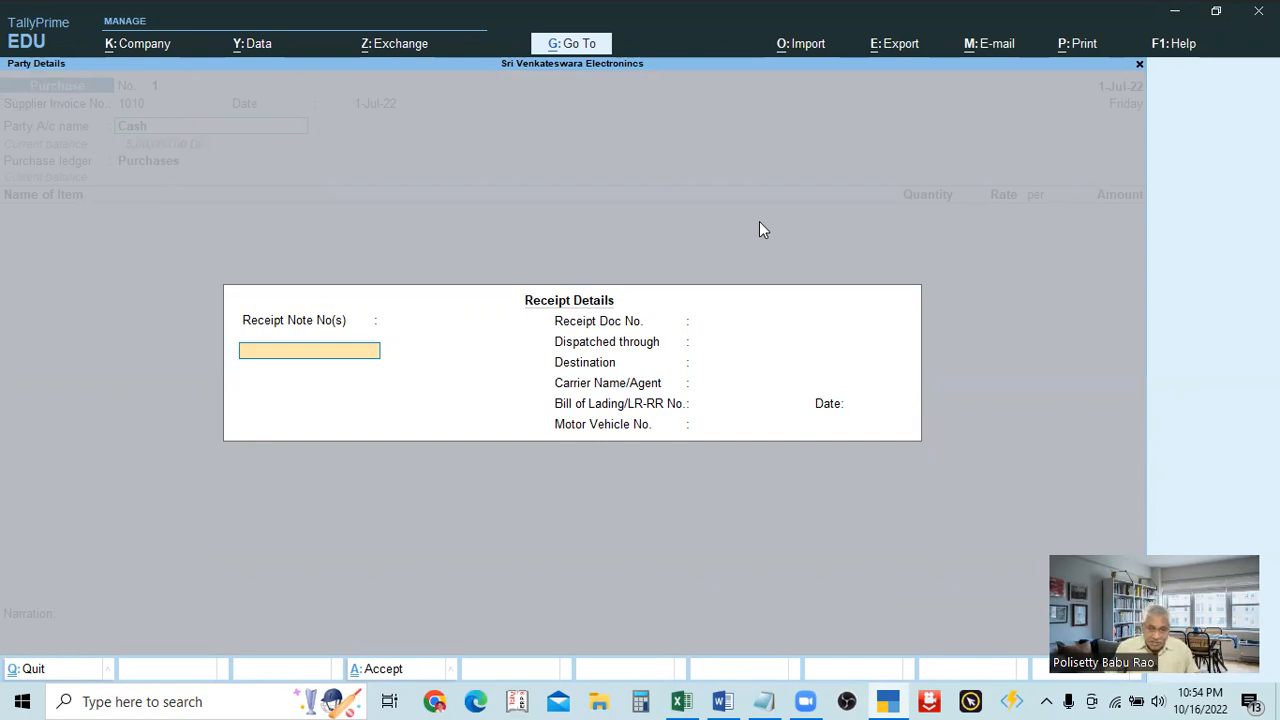
key("Escape")
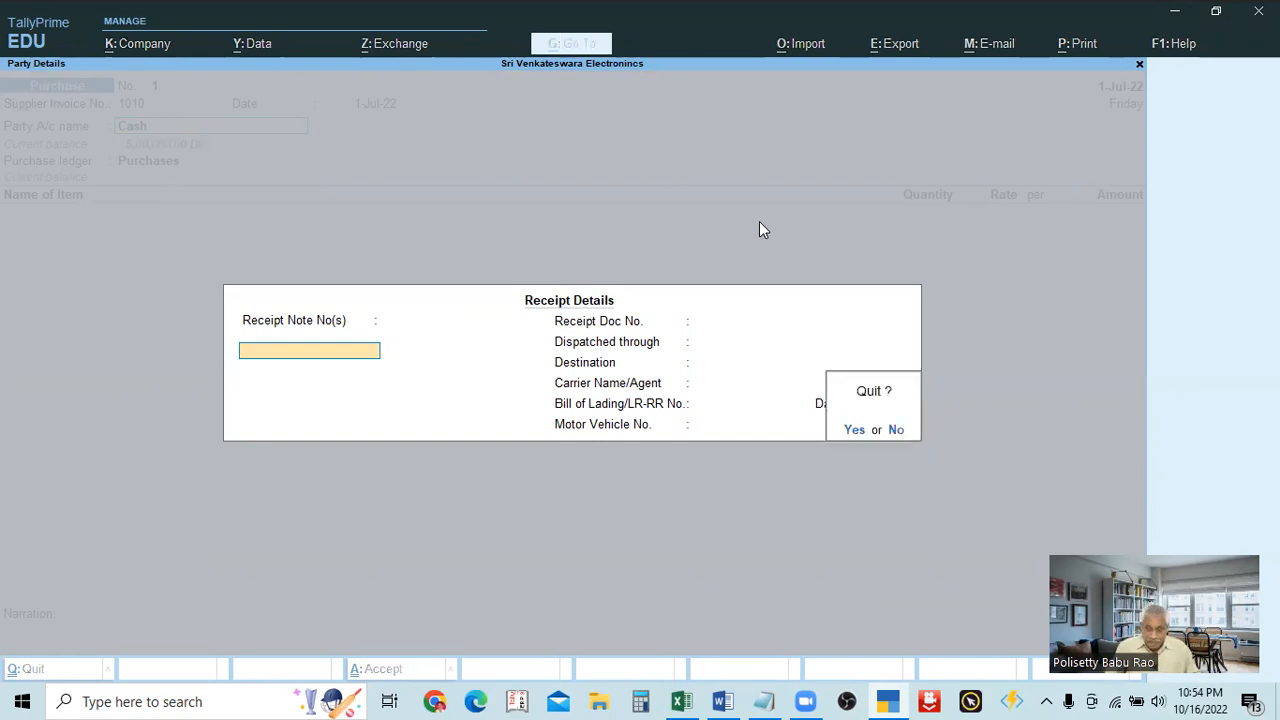
key("Escape")
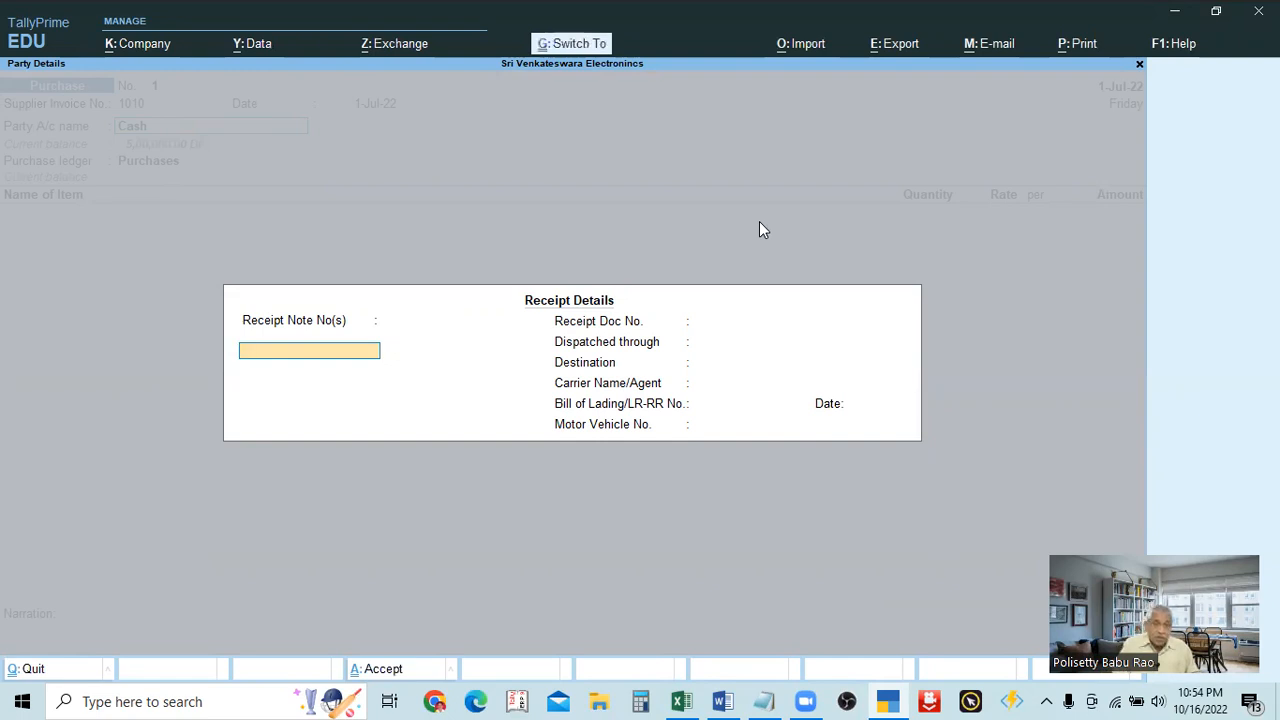
key("ctrl+a")
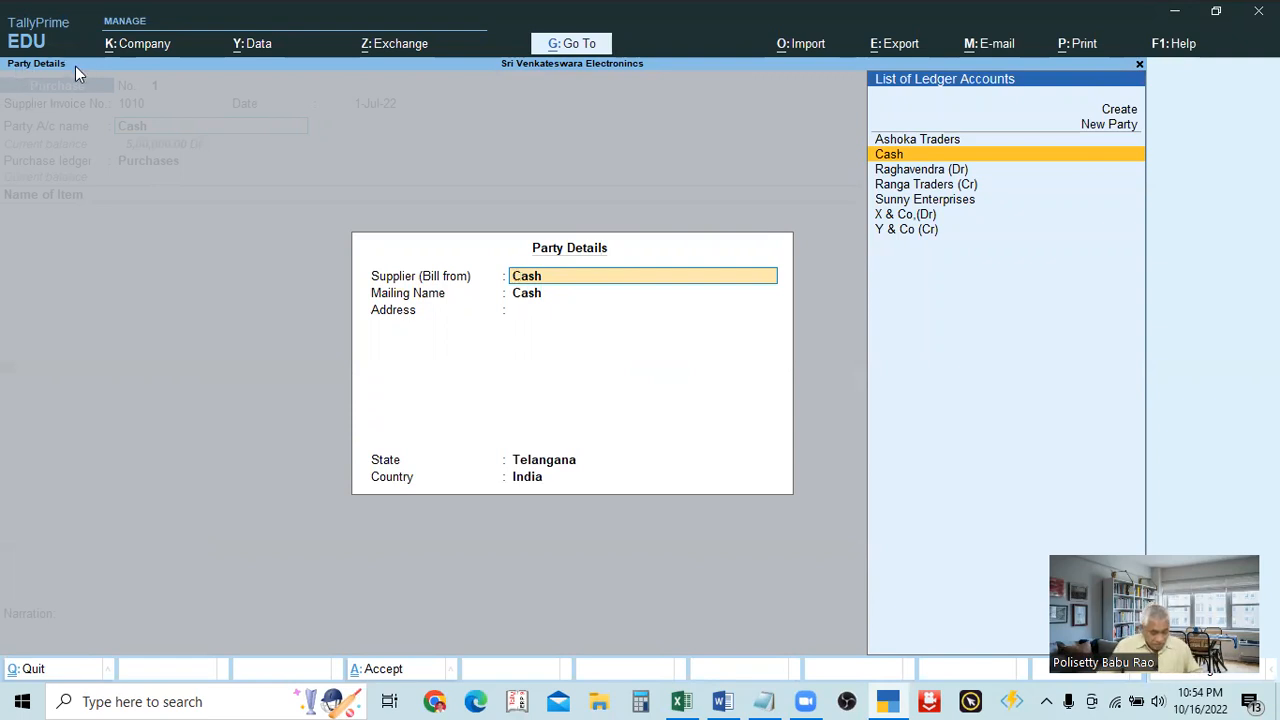
Step: Check the supplier in Notepad, set Supplier (Bill from) to Sunny Enterprises and accept the Party Details
key("ctrl+2")
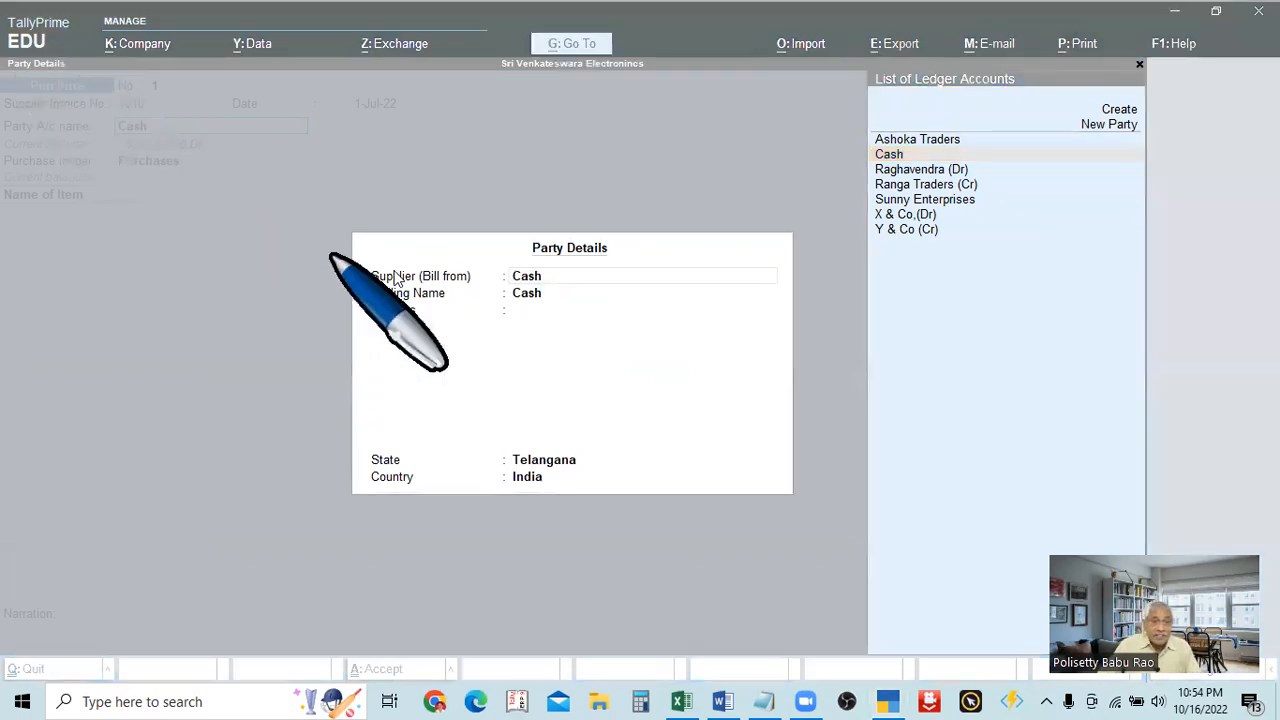
left_click(552, 276)
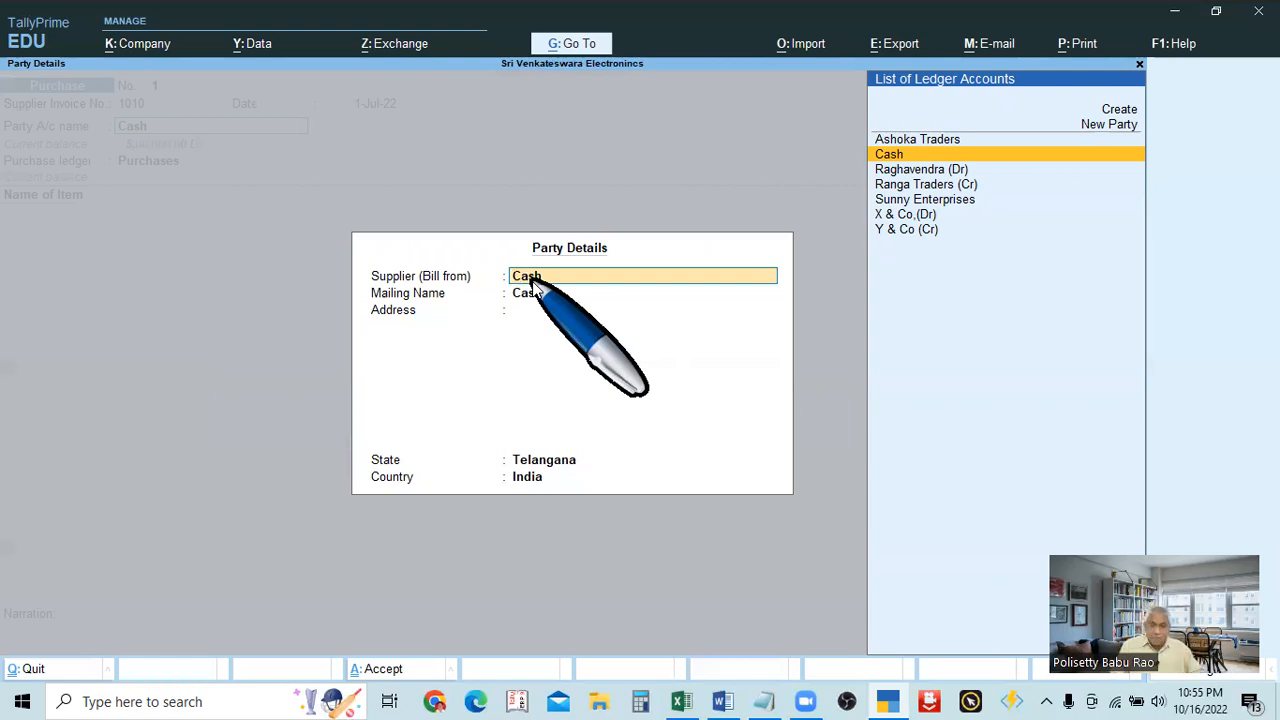
key("alt+Tab")
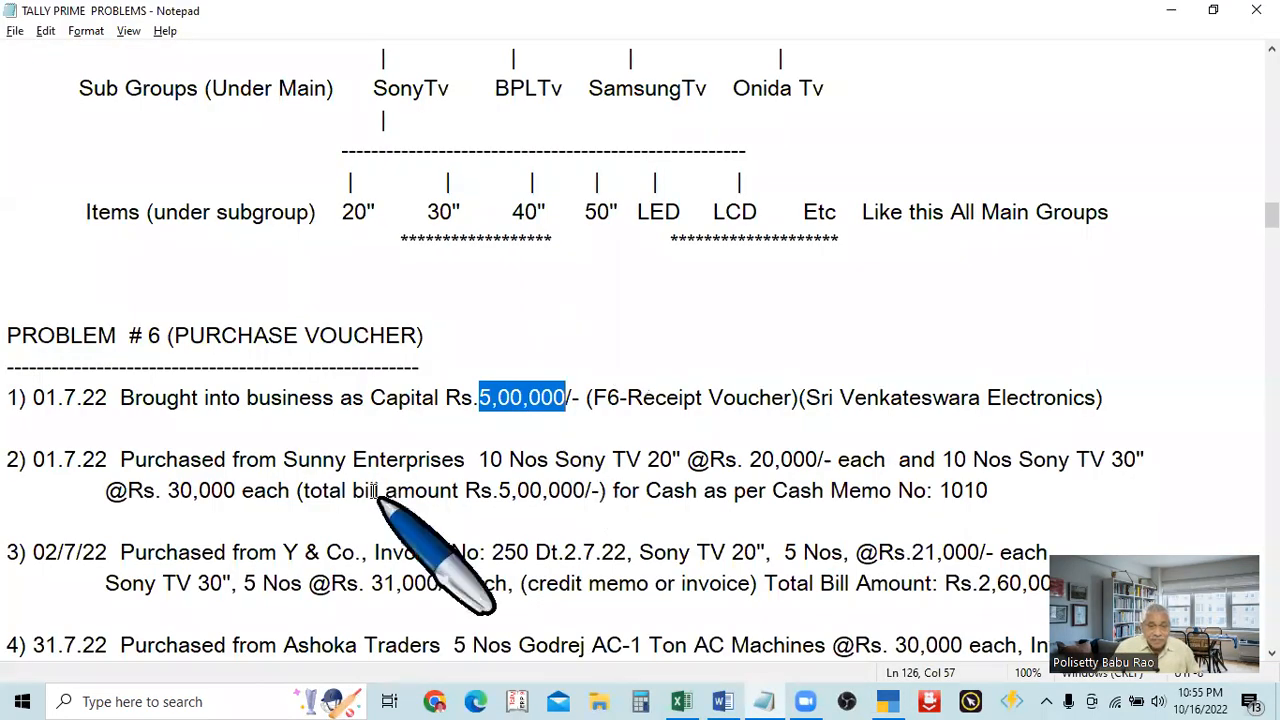
key("alt+Tab")
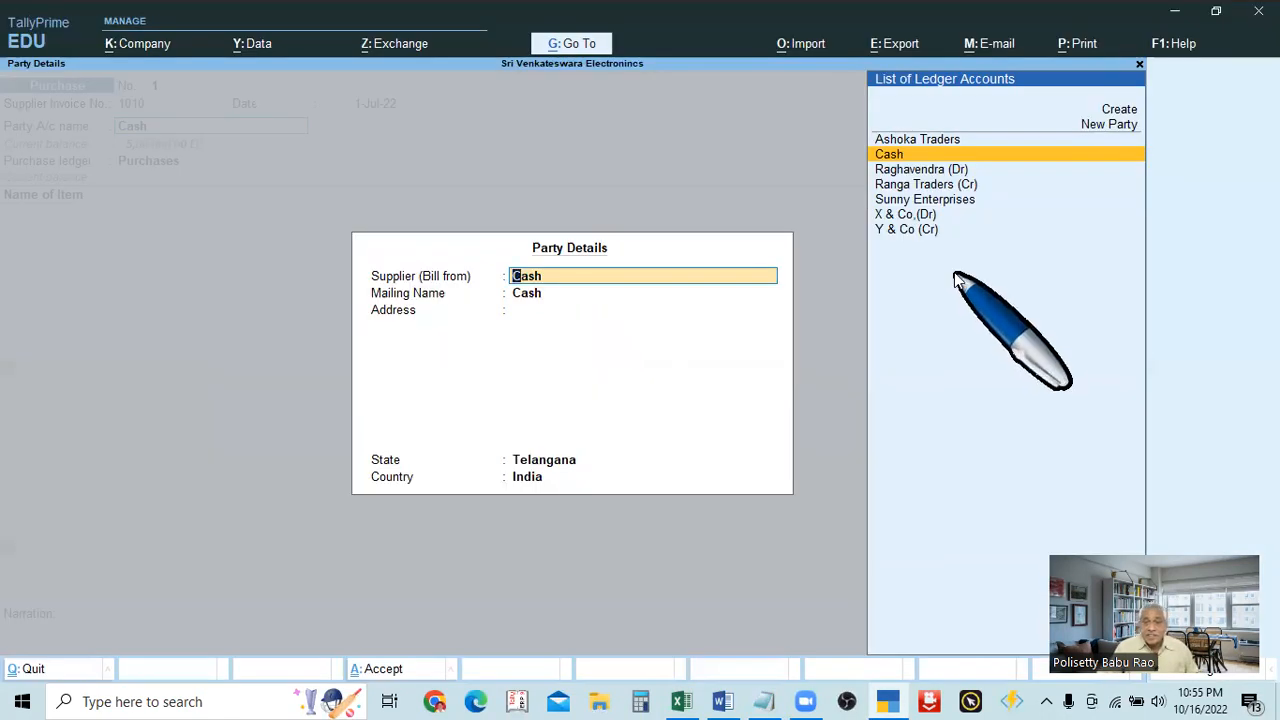
left_click(936, 205)
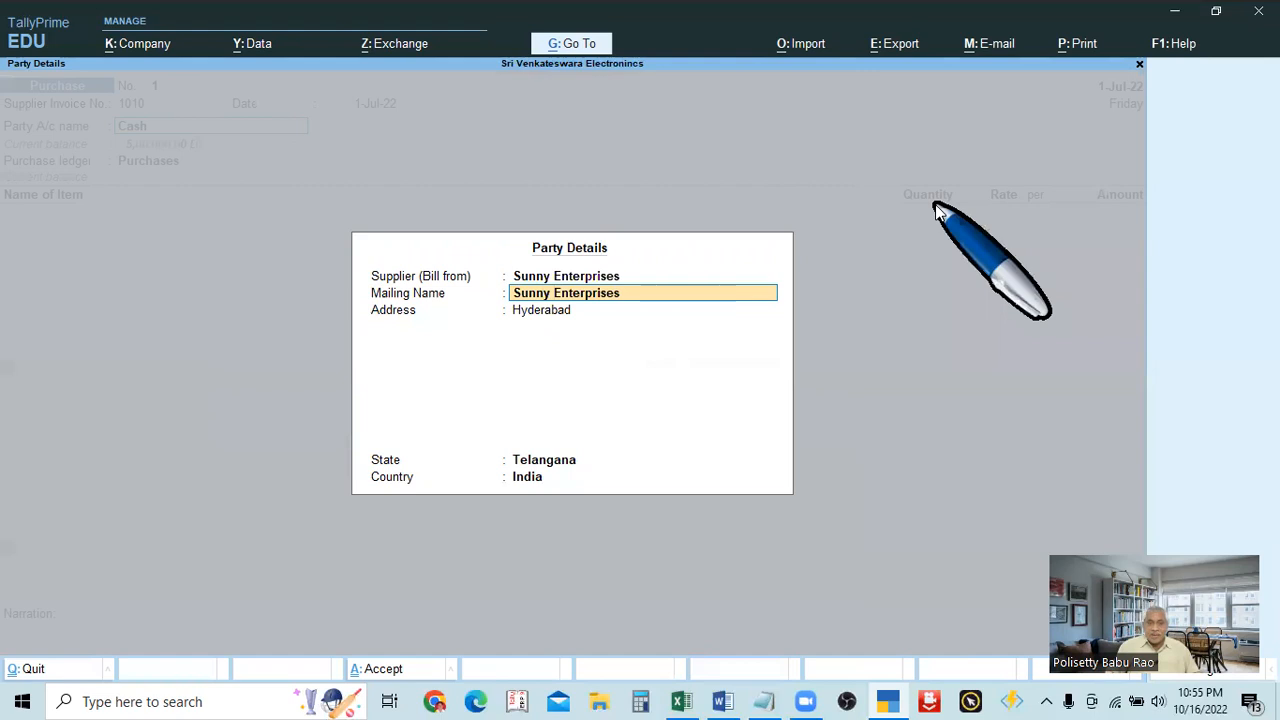
key("Return")
key("Return")
key("Return")
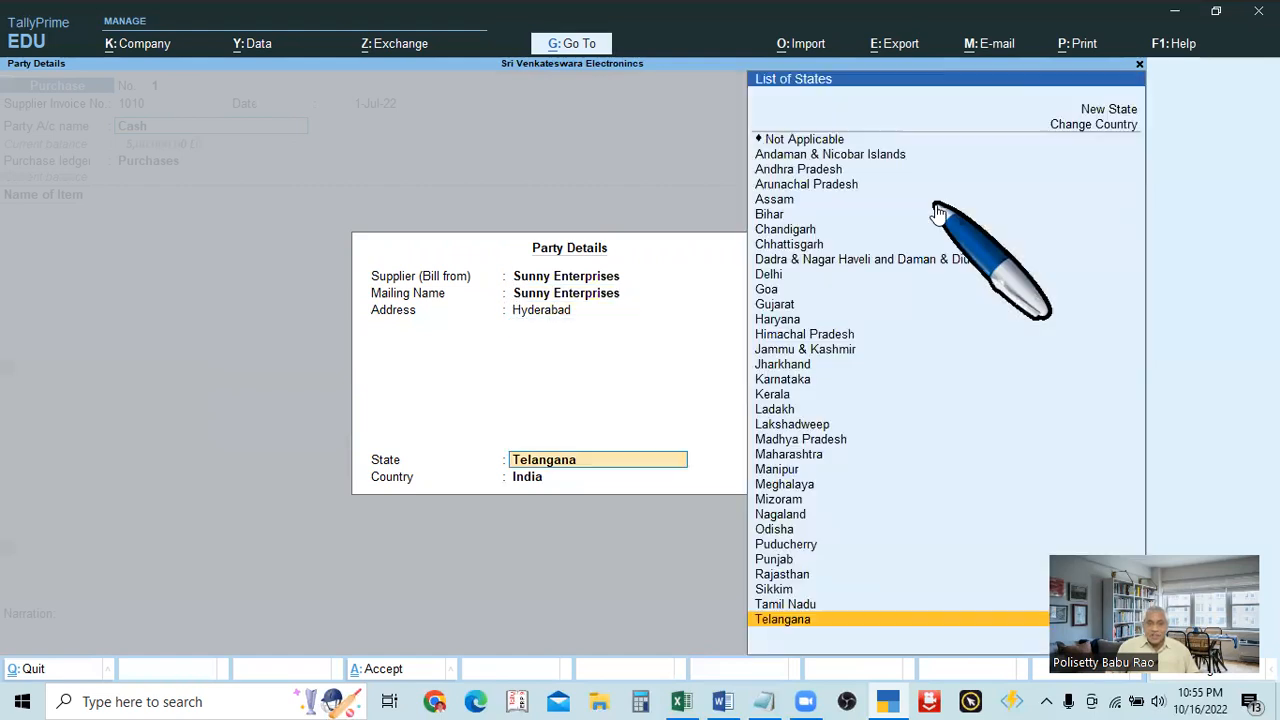
key("ctrl+a")
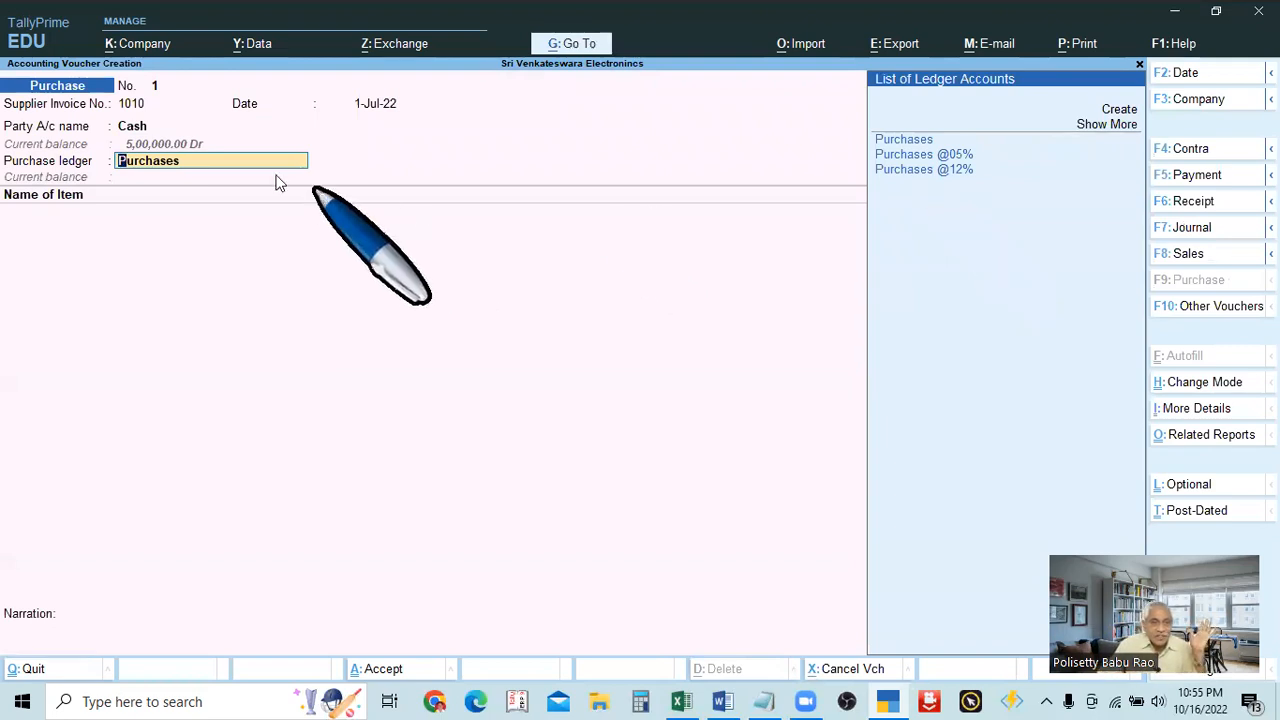
Step: Reopen the Receipt and Party Details of the Cash account to review the supplier, and accept them with Sunny Enterprises kept
left_click(143, 128)
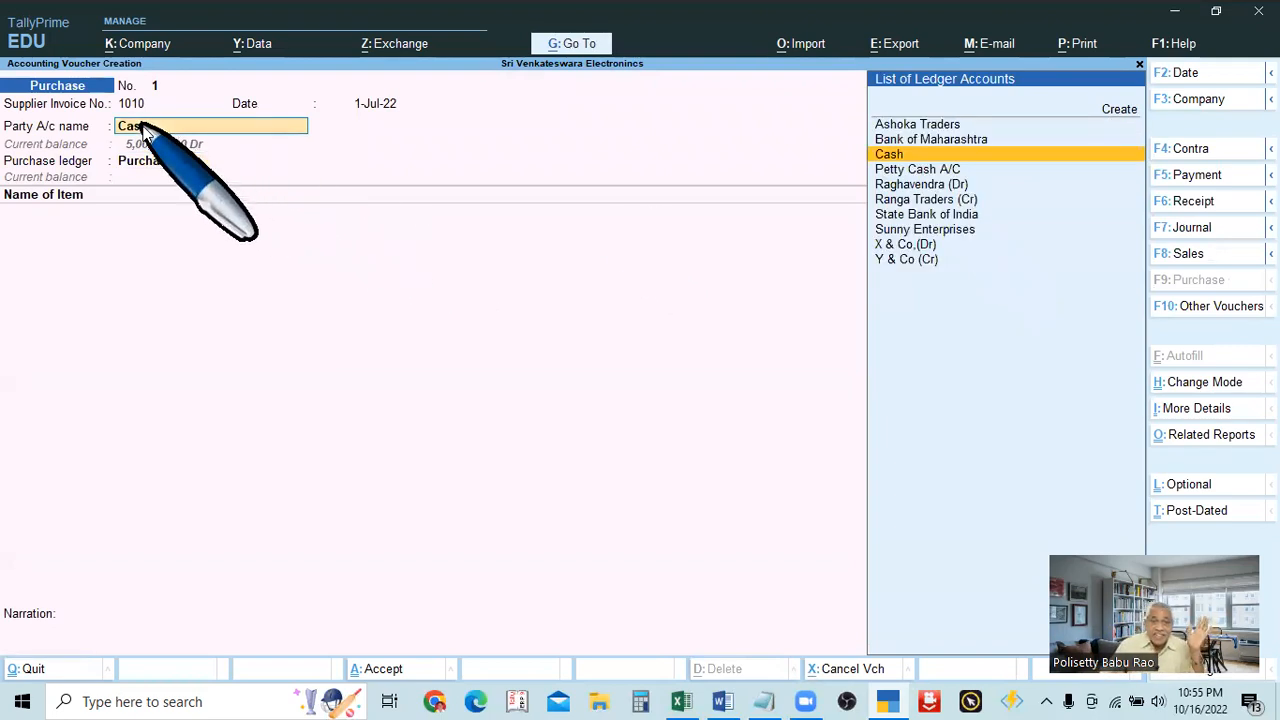
key("Return")
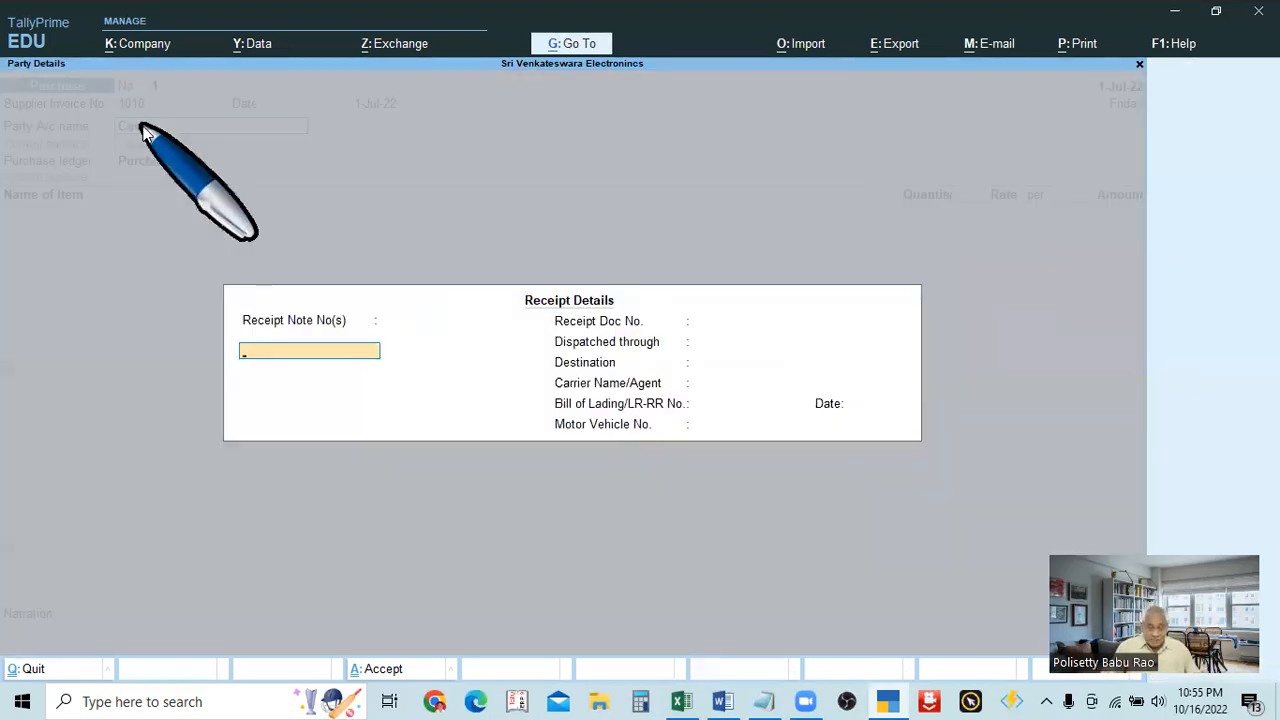
key("ctrl+a")
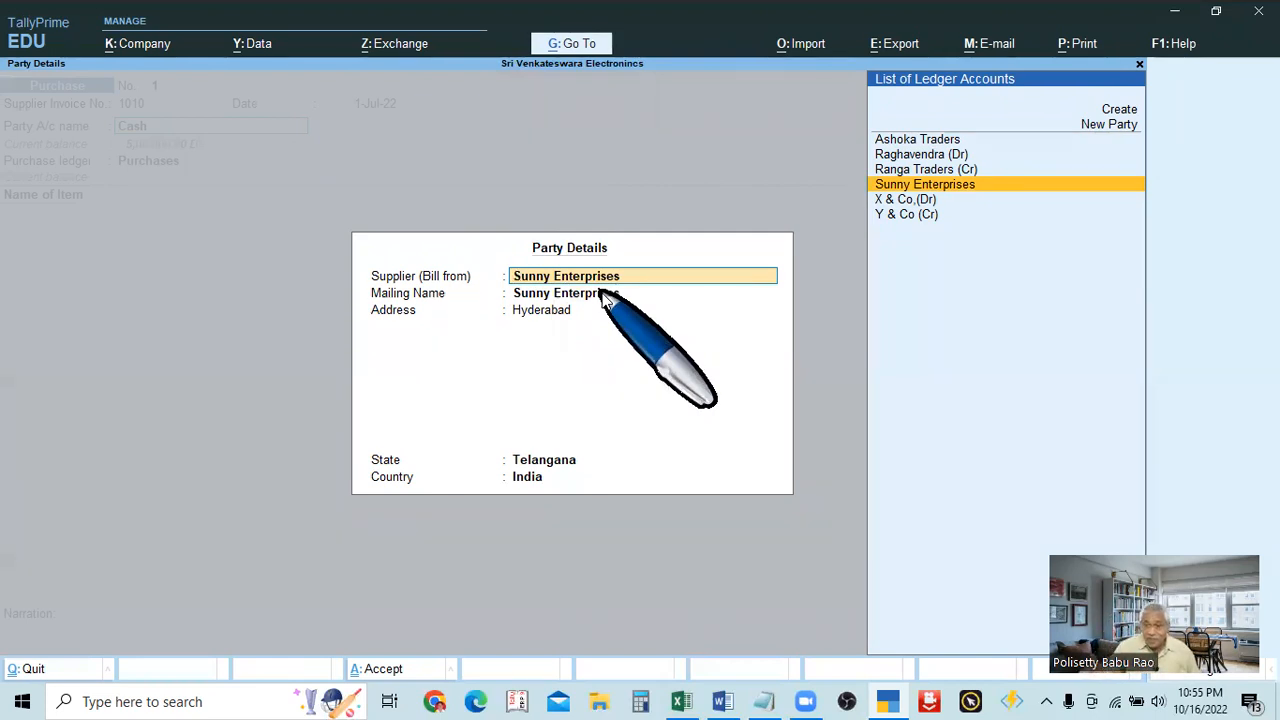
key("BackSpace")
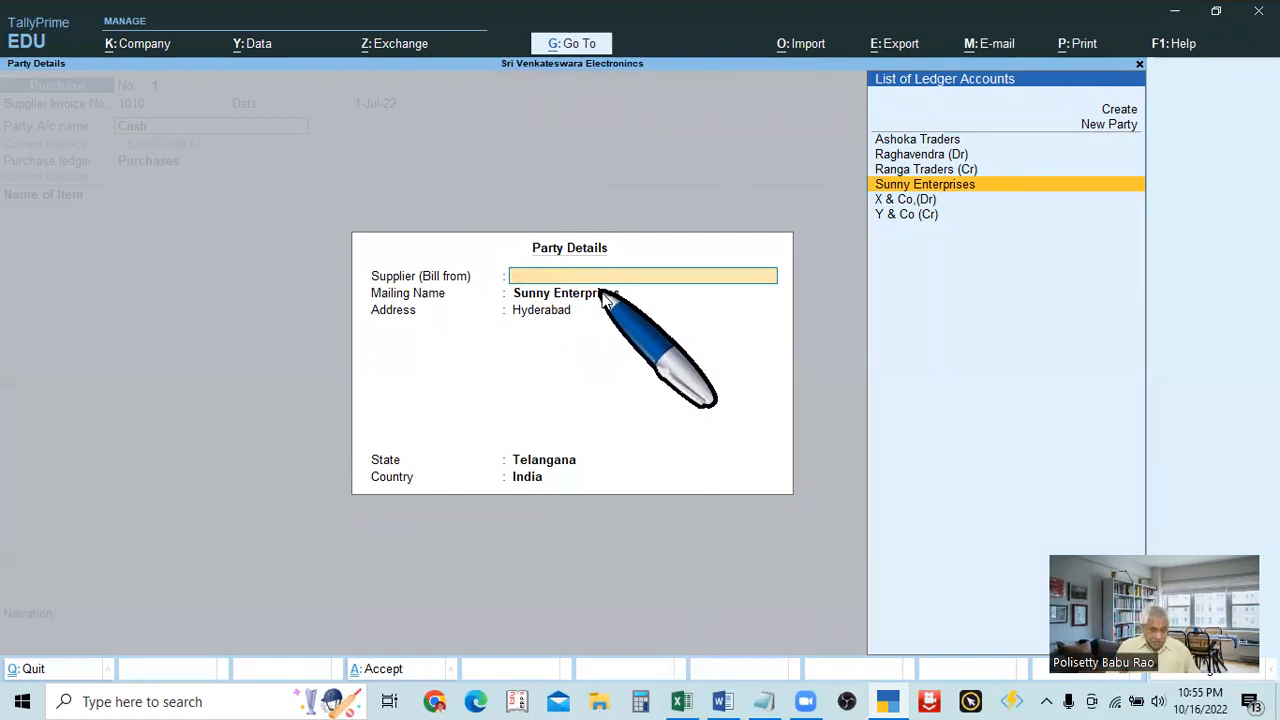
key("Escape")
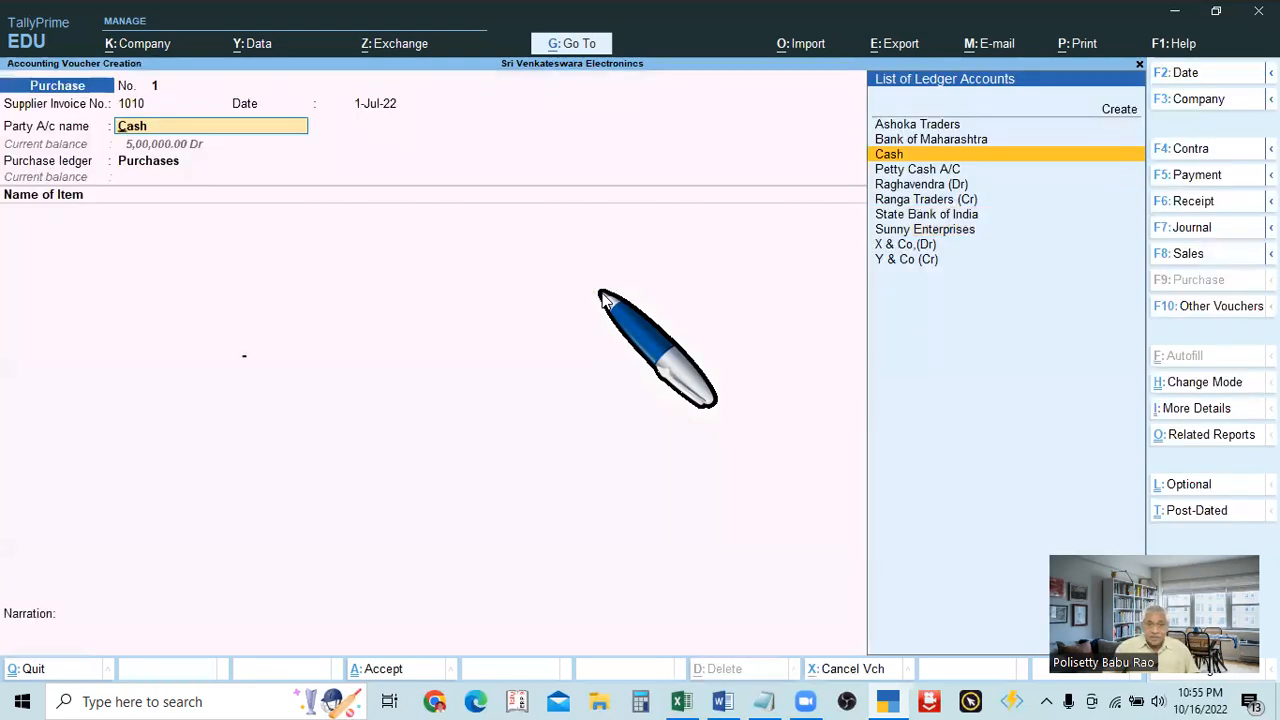
key("Return")
key("ctrl+a")
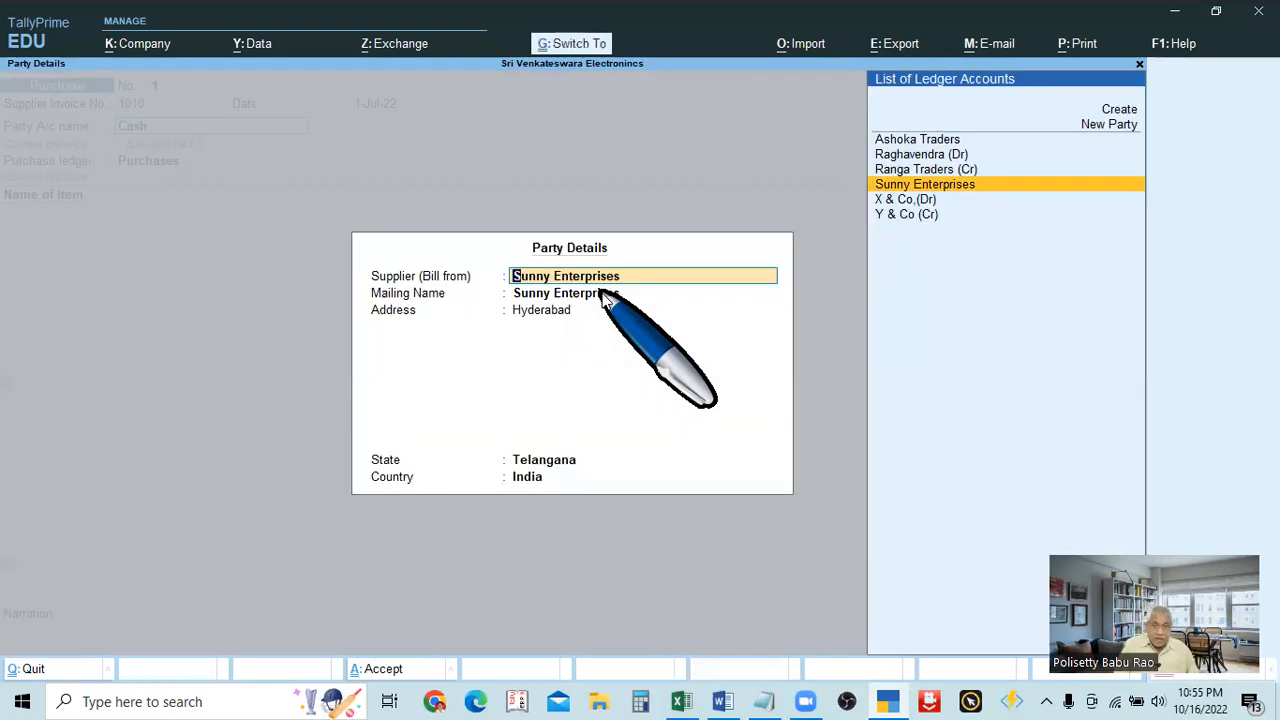
key("ctrl+a")
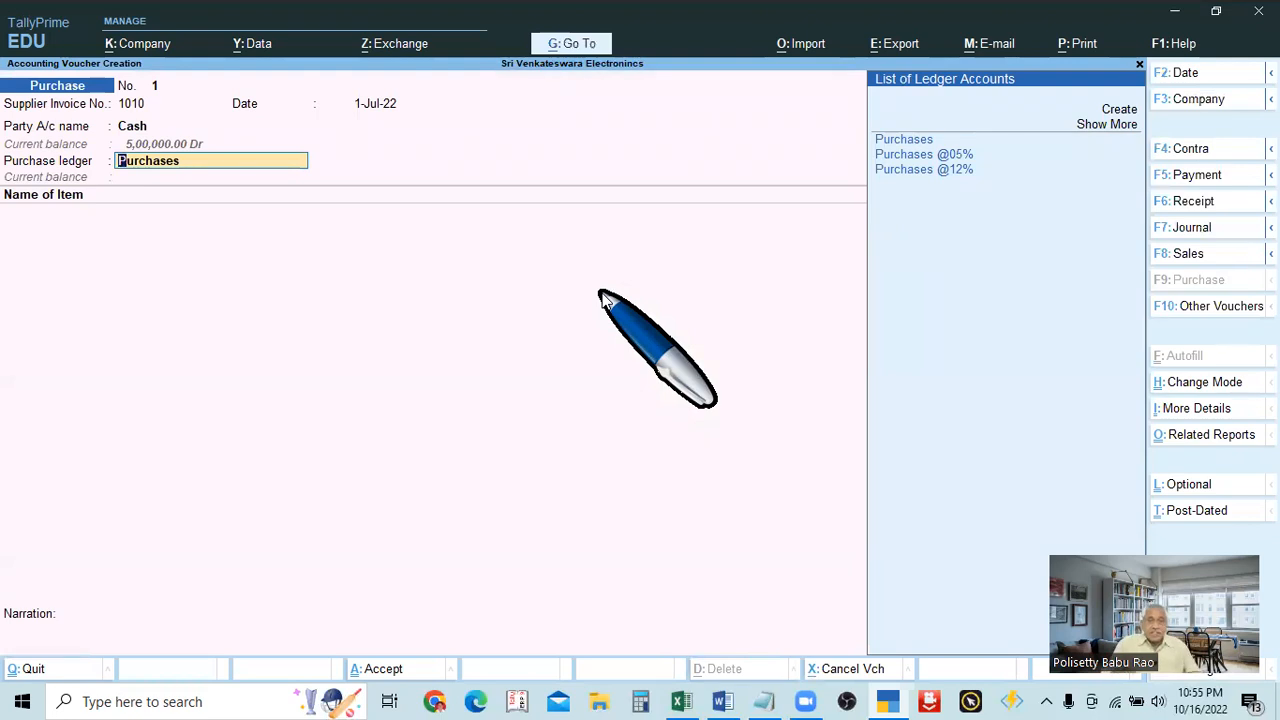
key("Return")
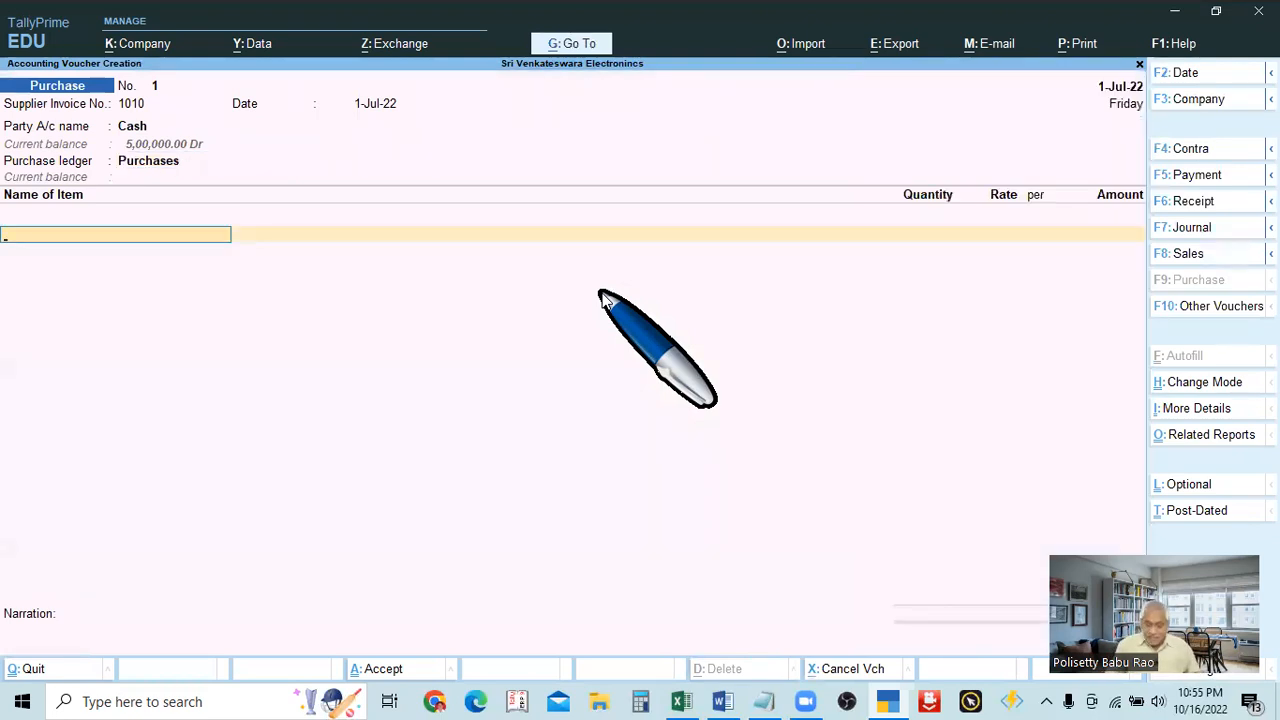
left_click(130, 161)
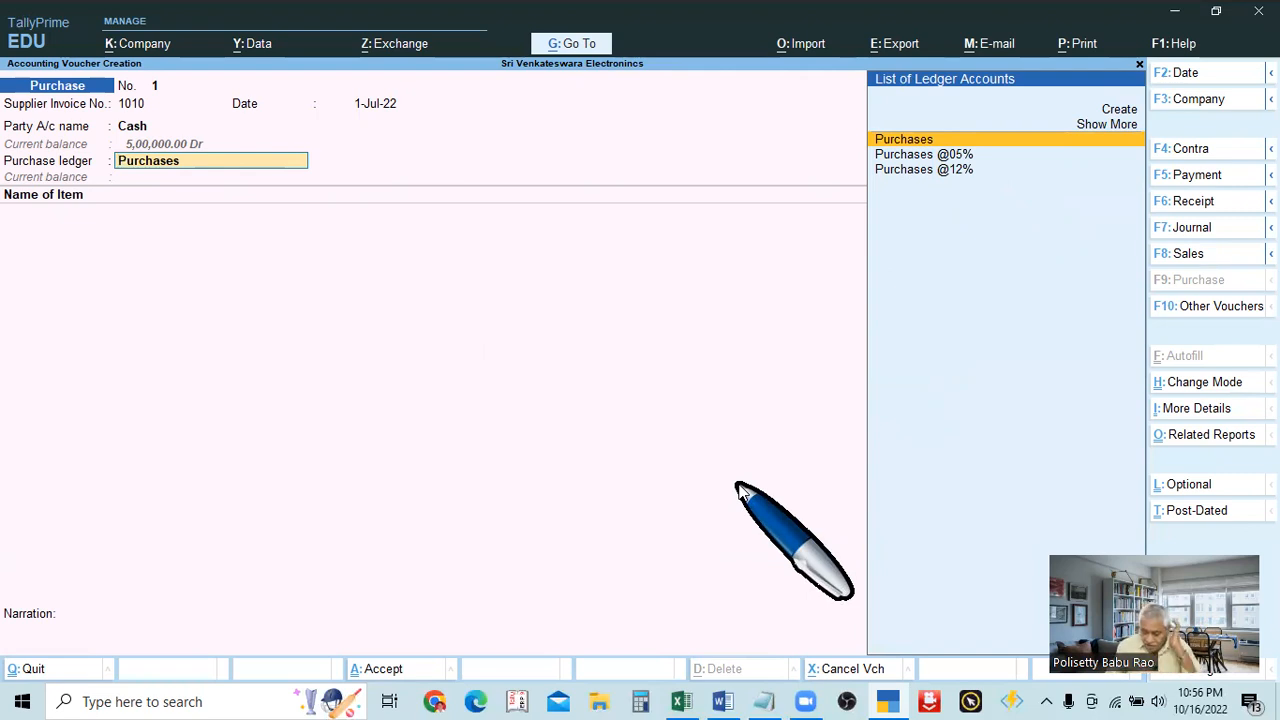
key("Down")
key("Down")
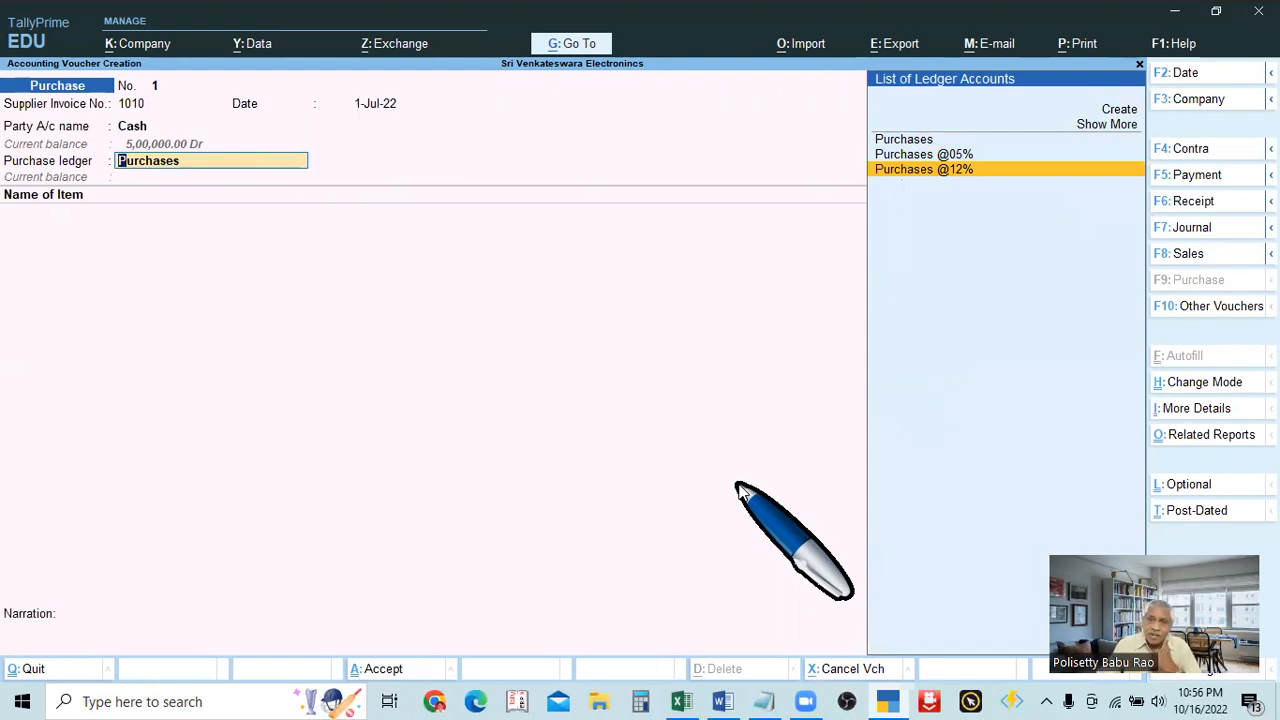
left_click(910, 142)
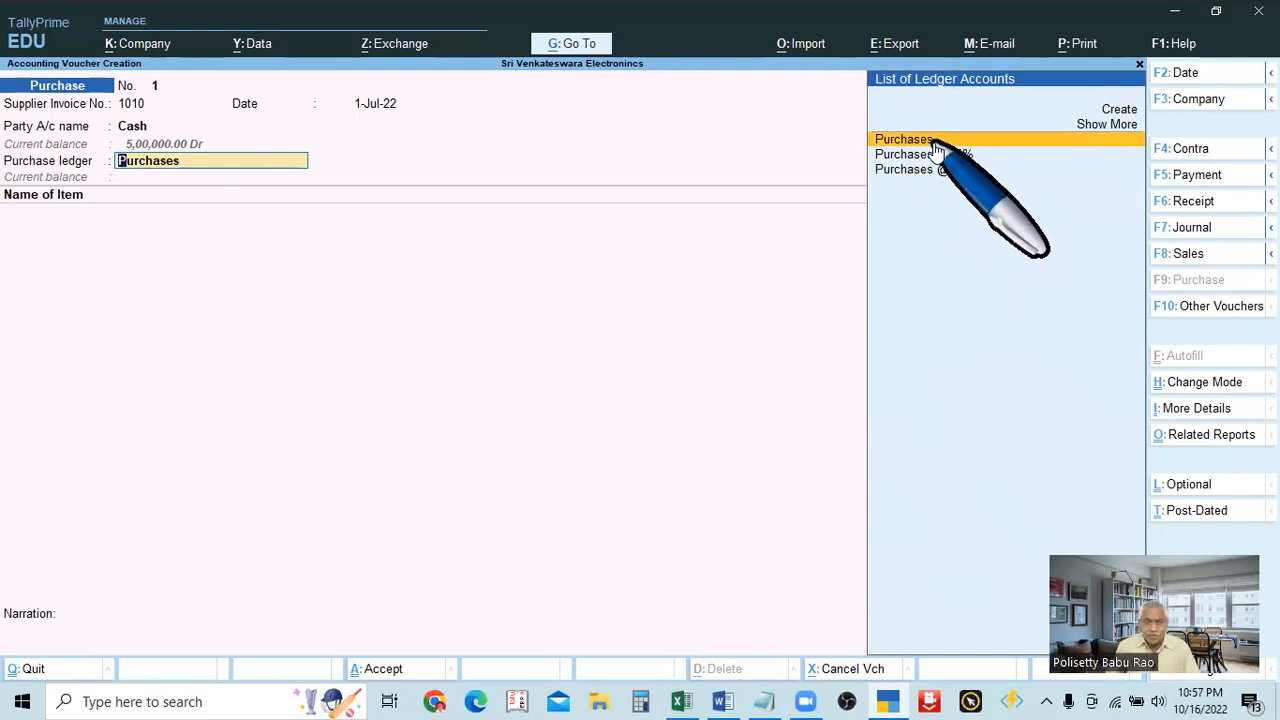
left_click(934, 153)
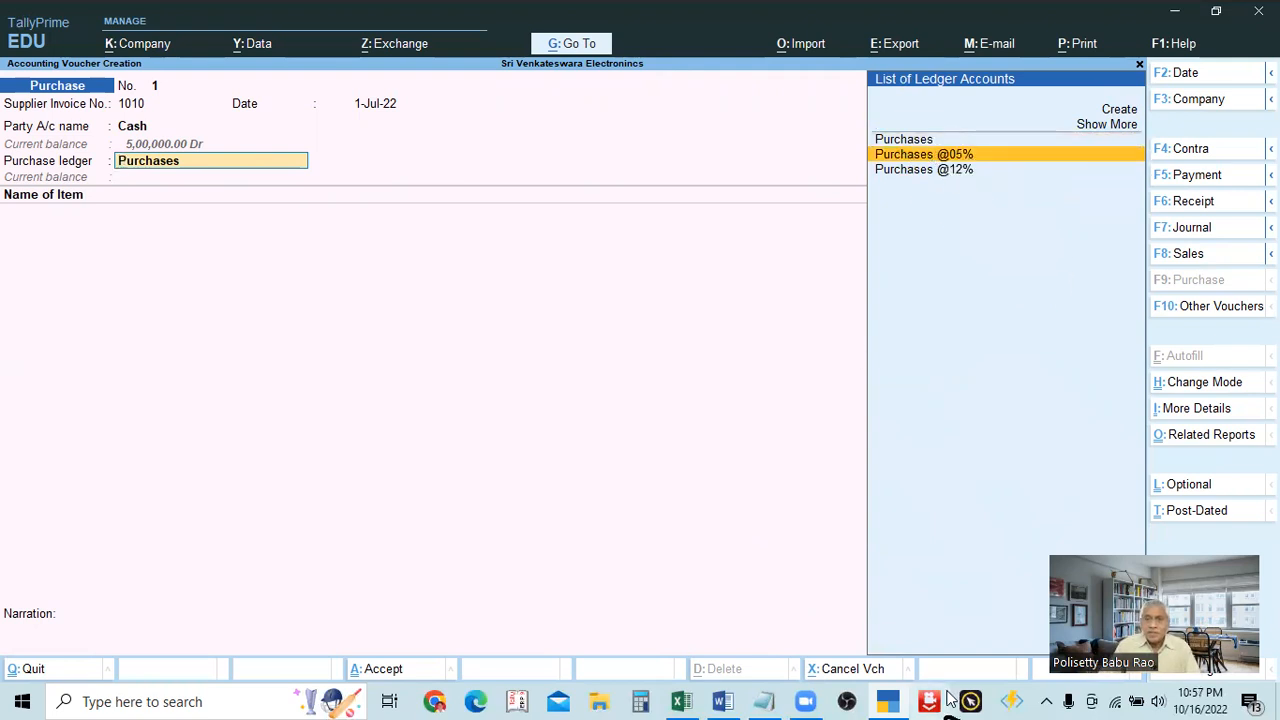
key("Down")
key("Return")
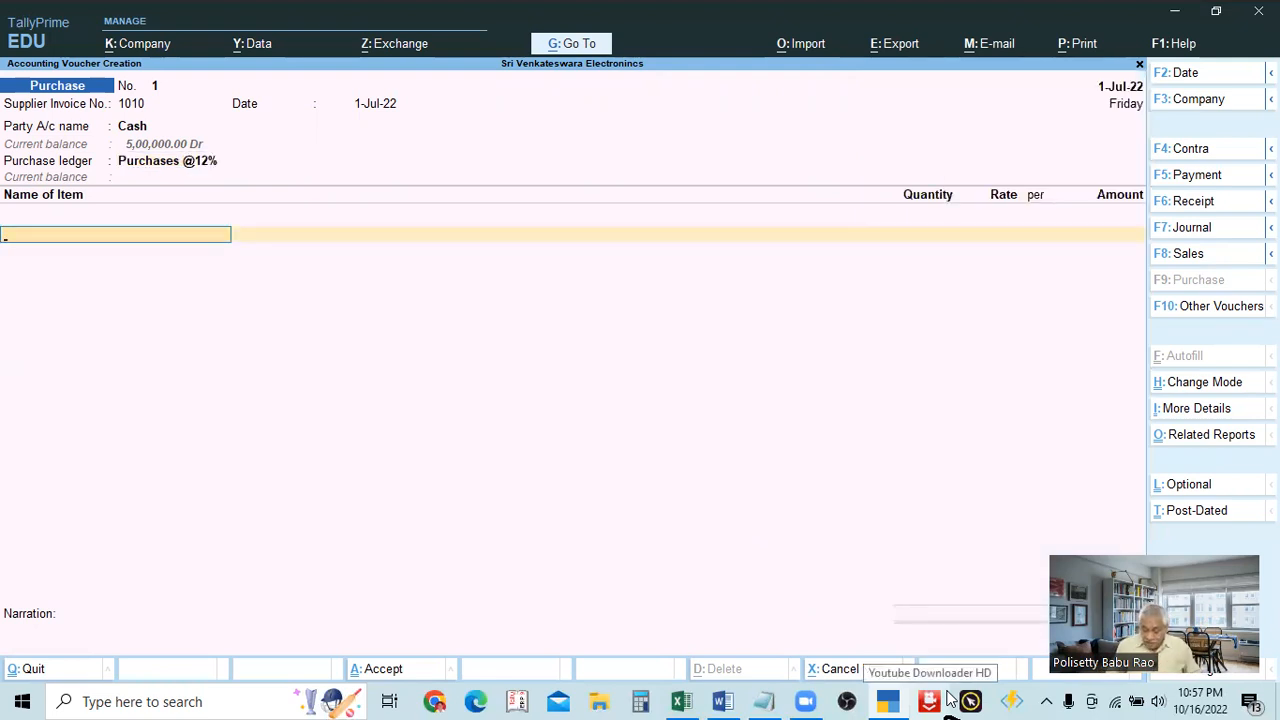
key("BackSpace")
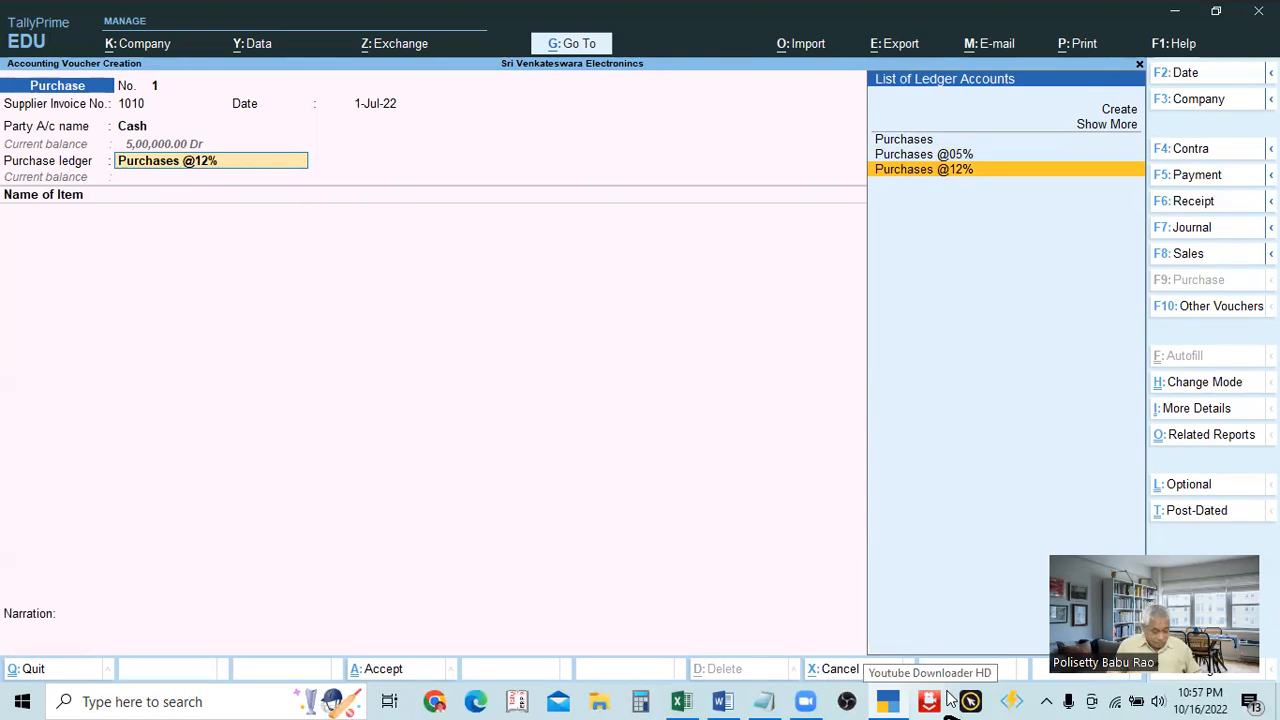
key("ctrl+Return")
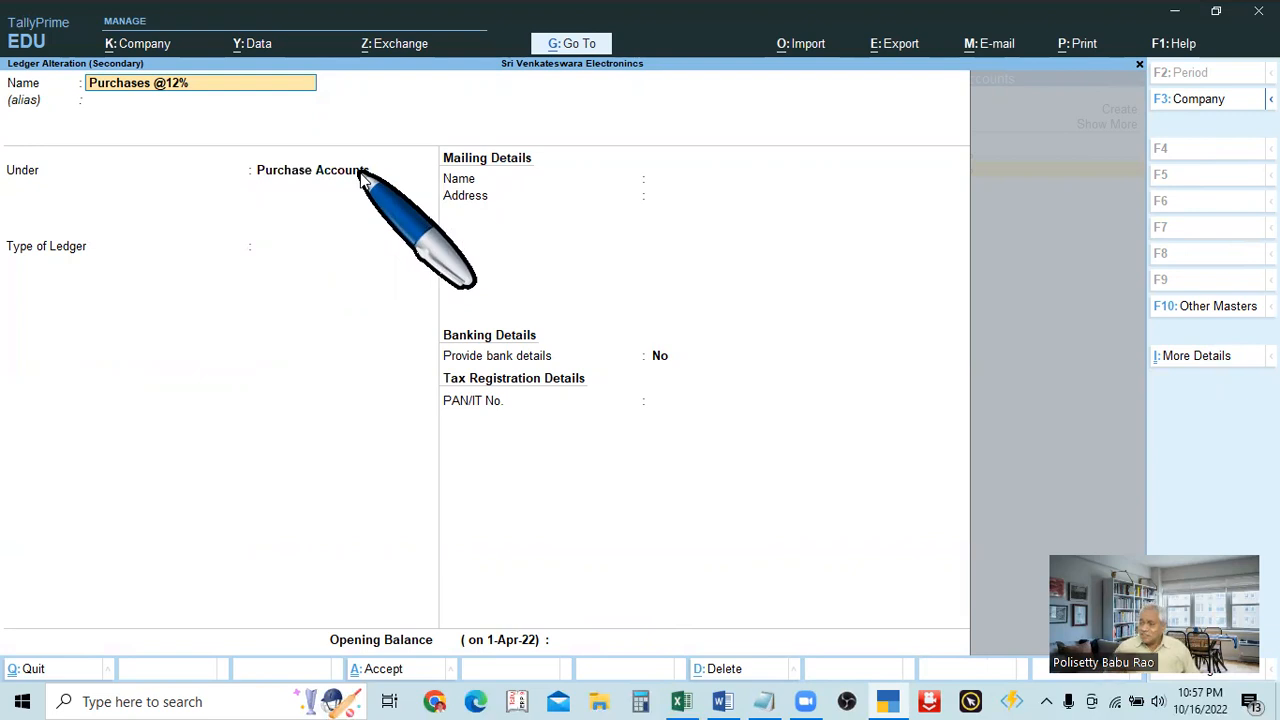
key("Escape")
key("Escape")
key("Return")
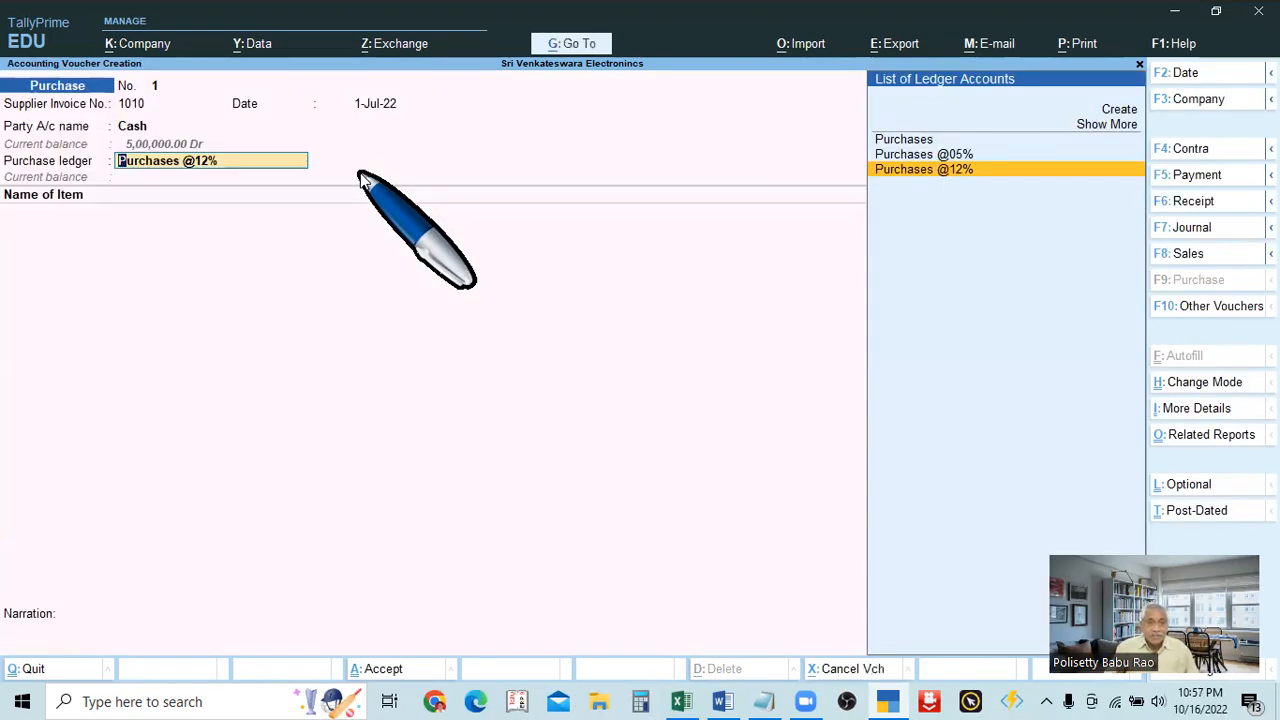
key("Return")
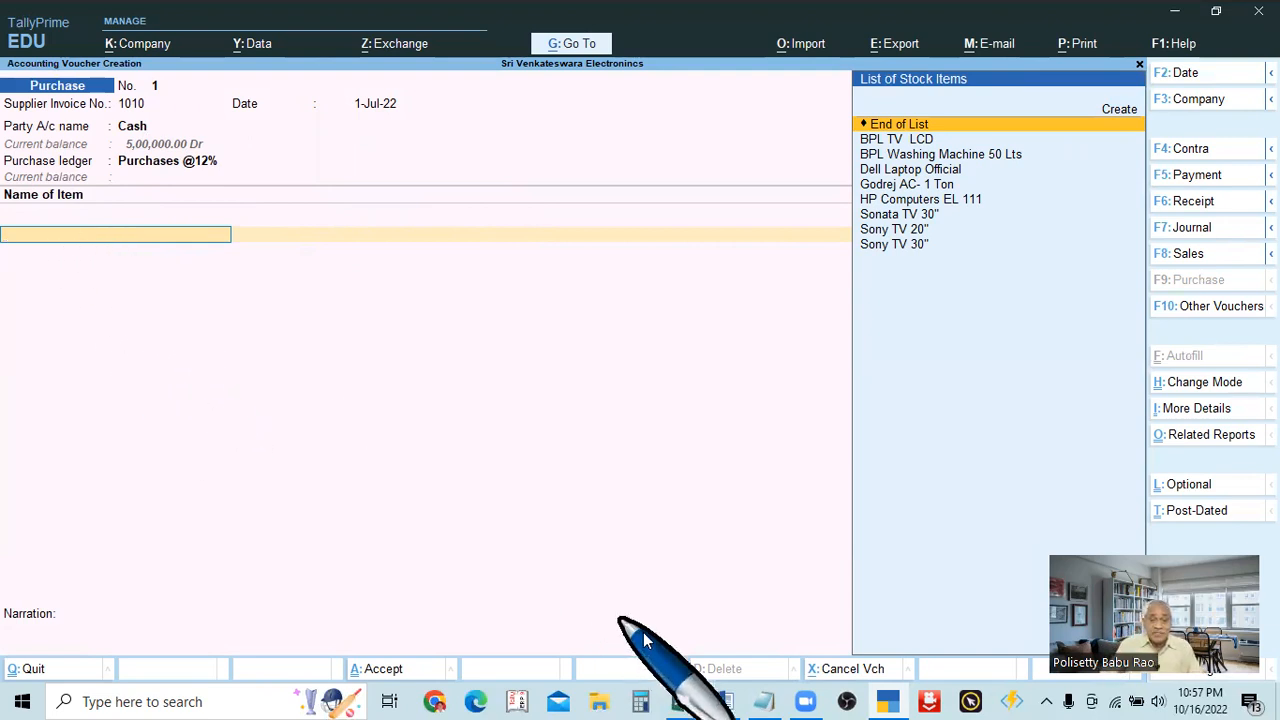
Step: Check the purchased items of transaction 2 in Notepad and add Sony TV 20" as the first stock item
left_click(764, 701)
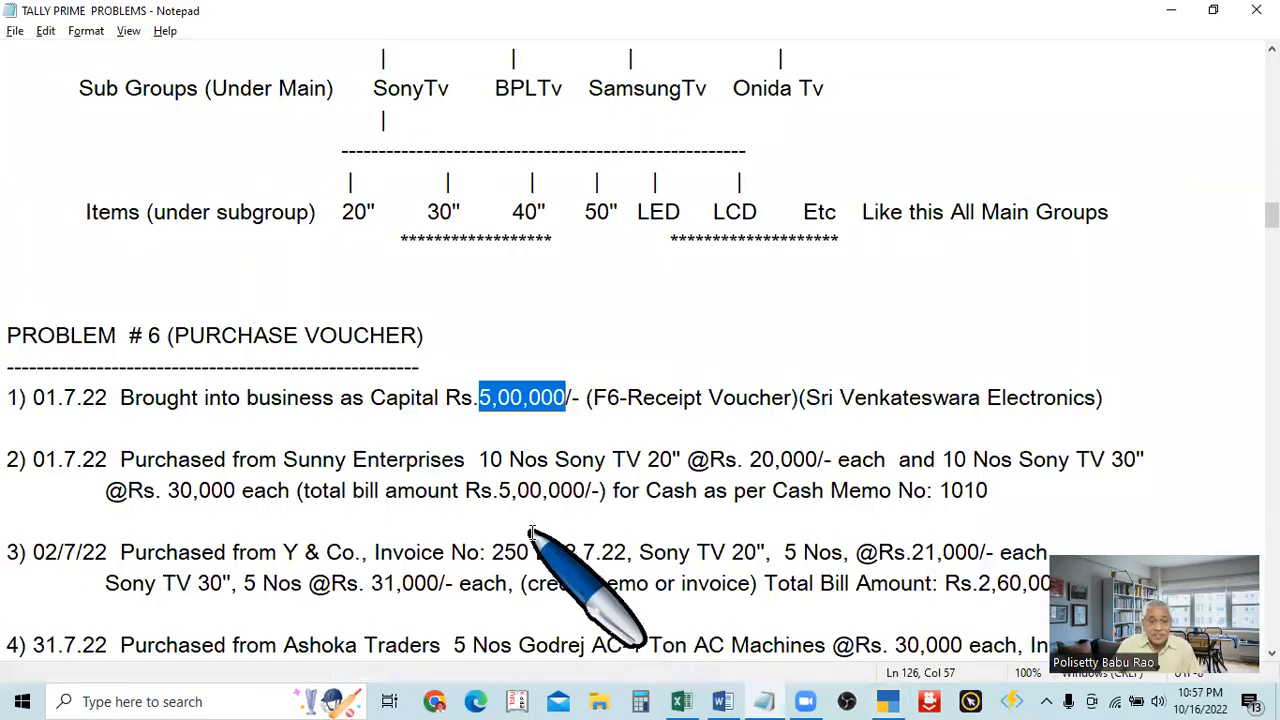
scroll(534, 480, "down", 2)
scroll(549, 340, "up", 1)
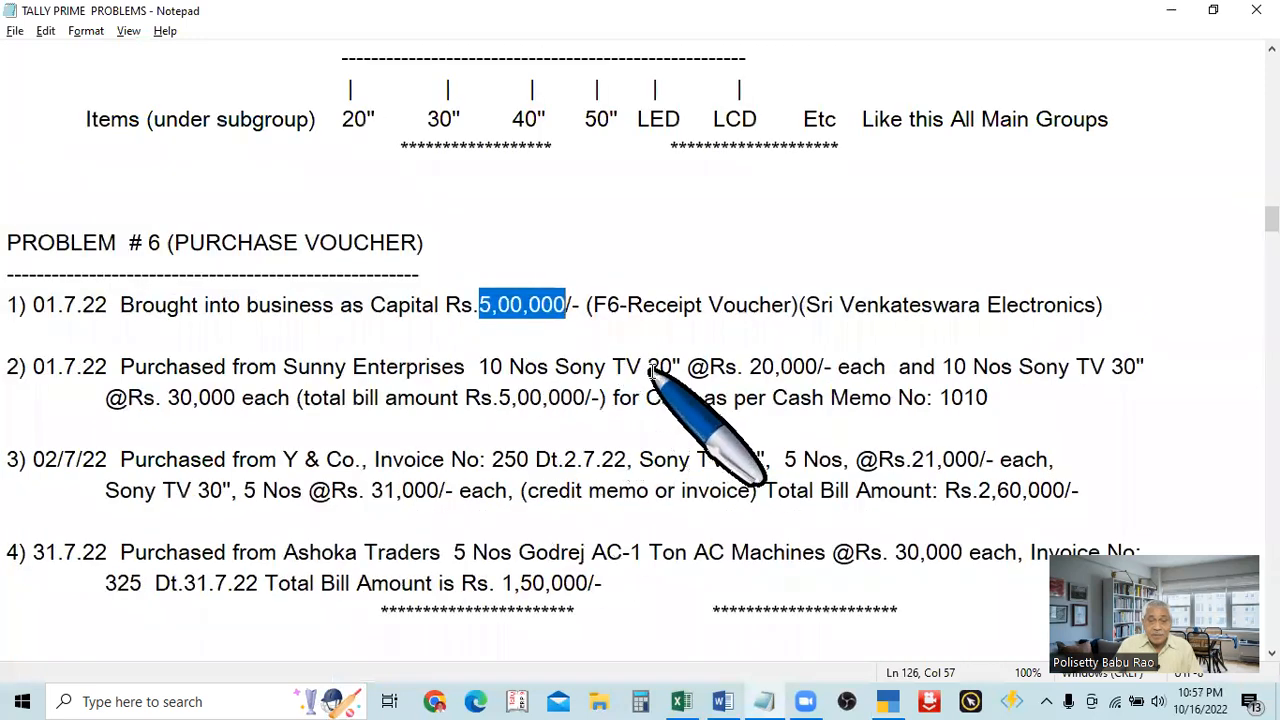
key("alt+Tab")
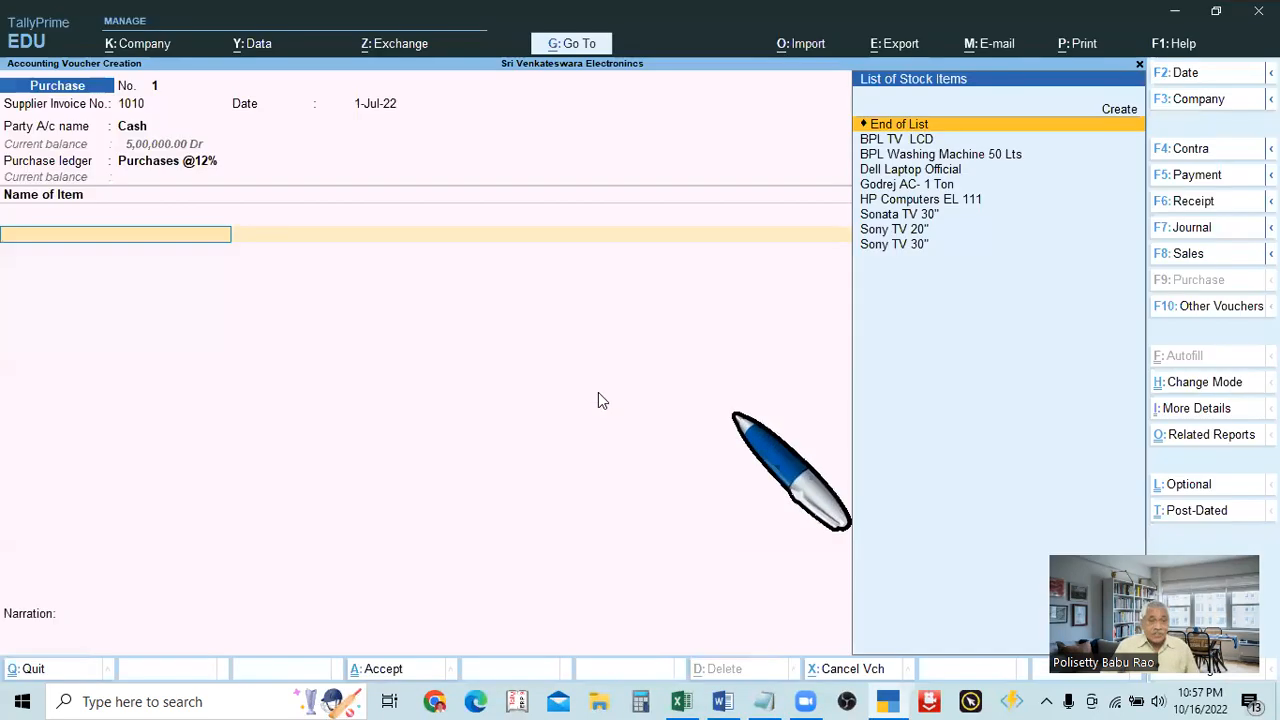
type("SONY")
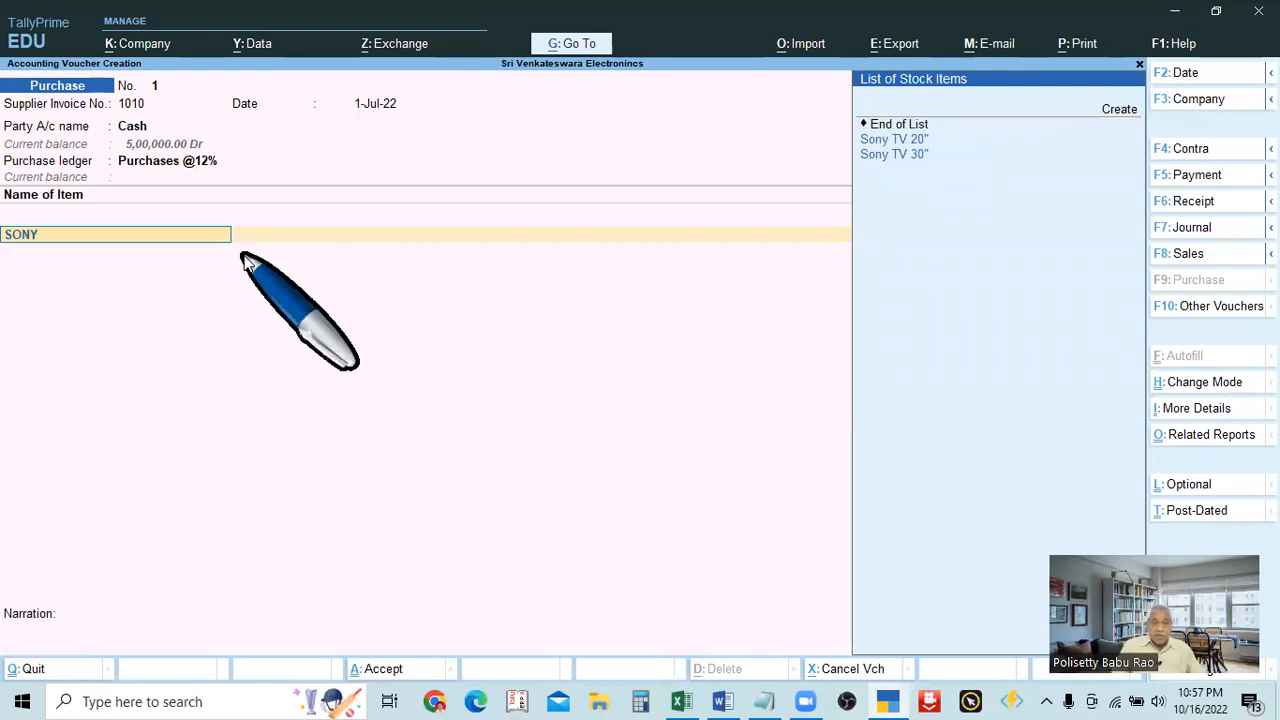
key("Down")
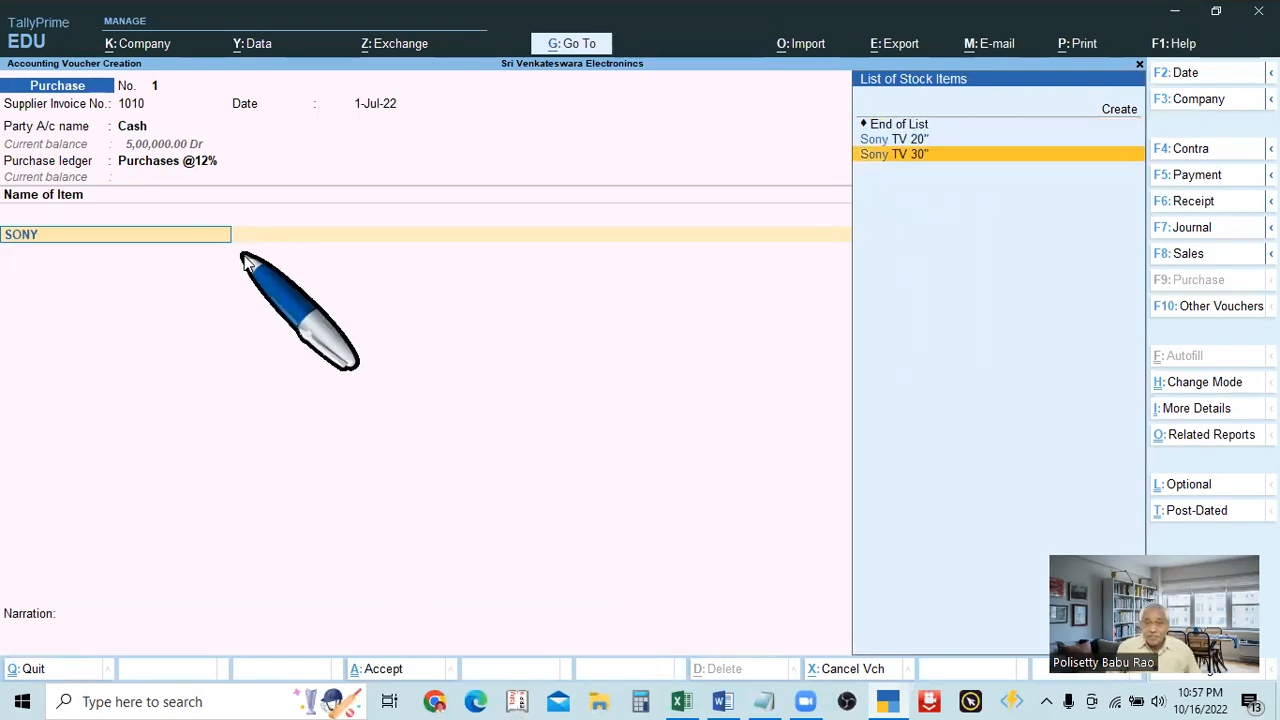
key("Up")
key("Return")
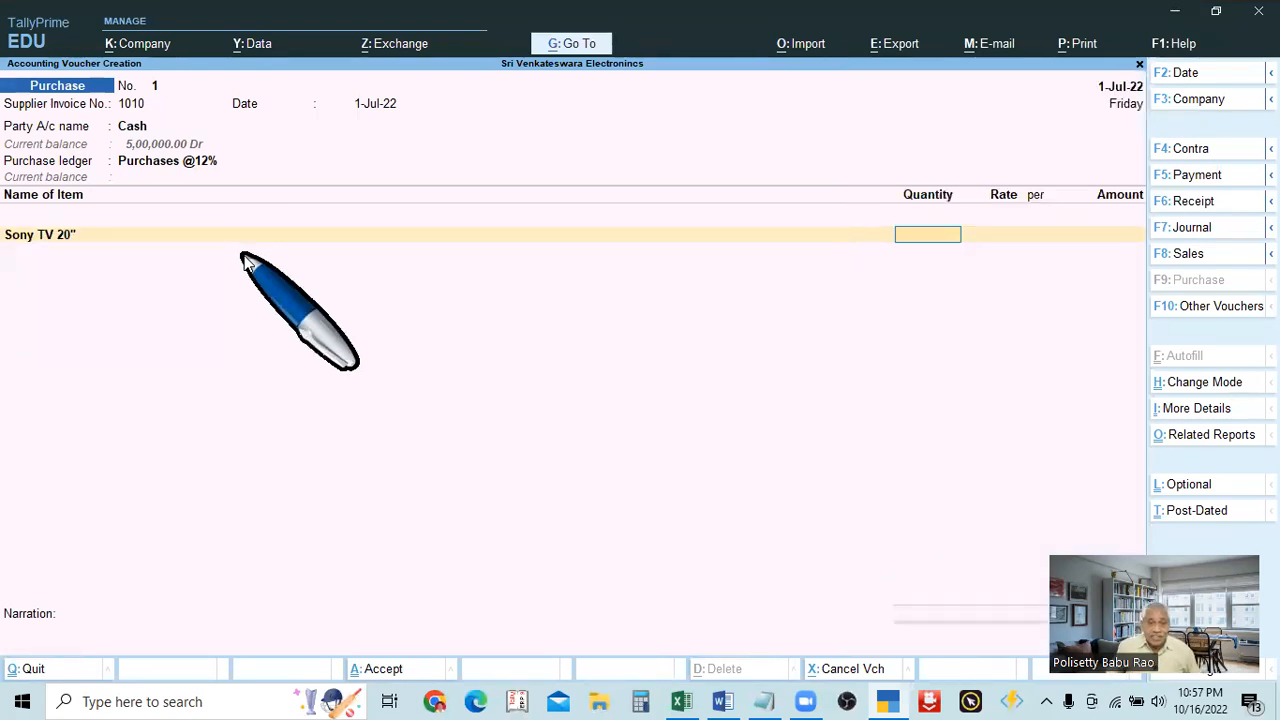
Step: Enter 10 Nos at a rate of 20,000 for Sony TV 20", and check the second item's details in Notepad
type("10")
key("Return")
type("20,000")
key("Return")
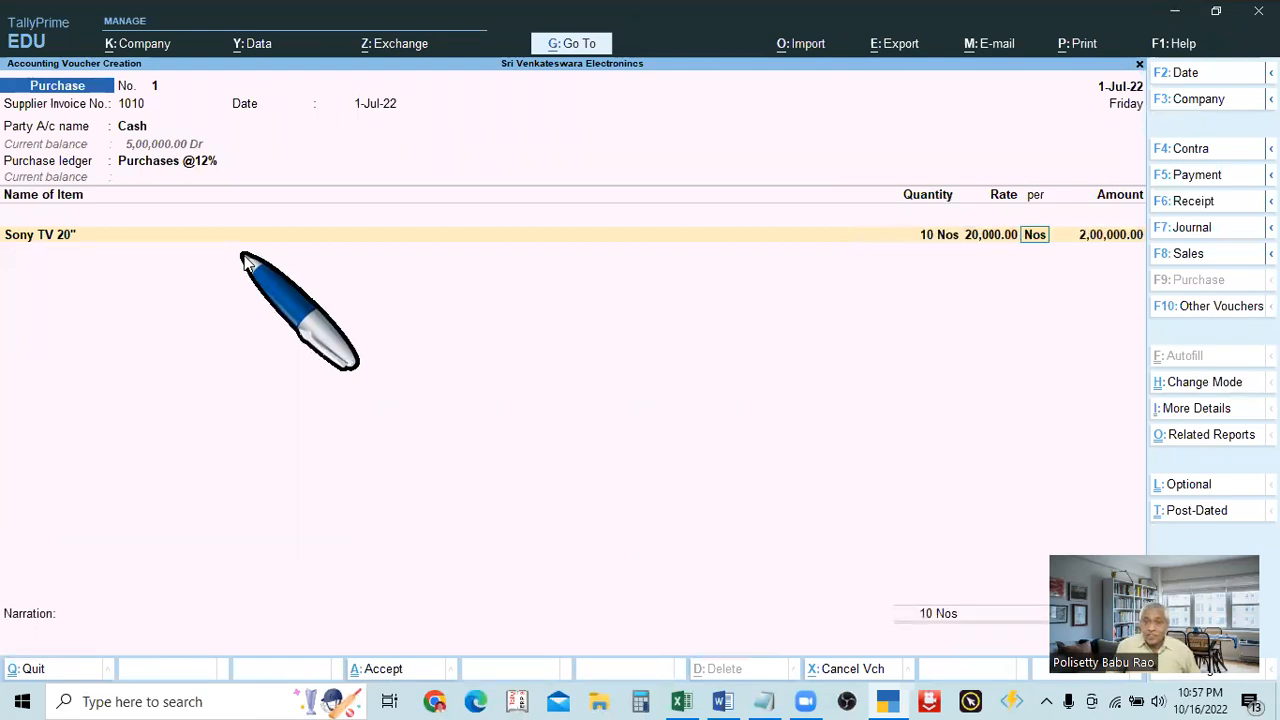
key("alt+Tab")
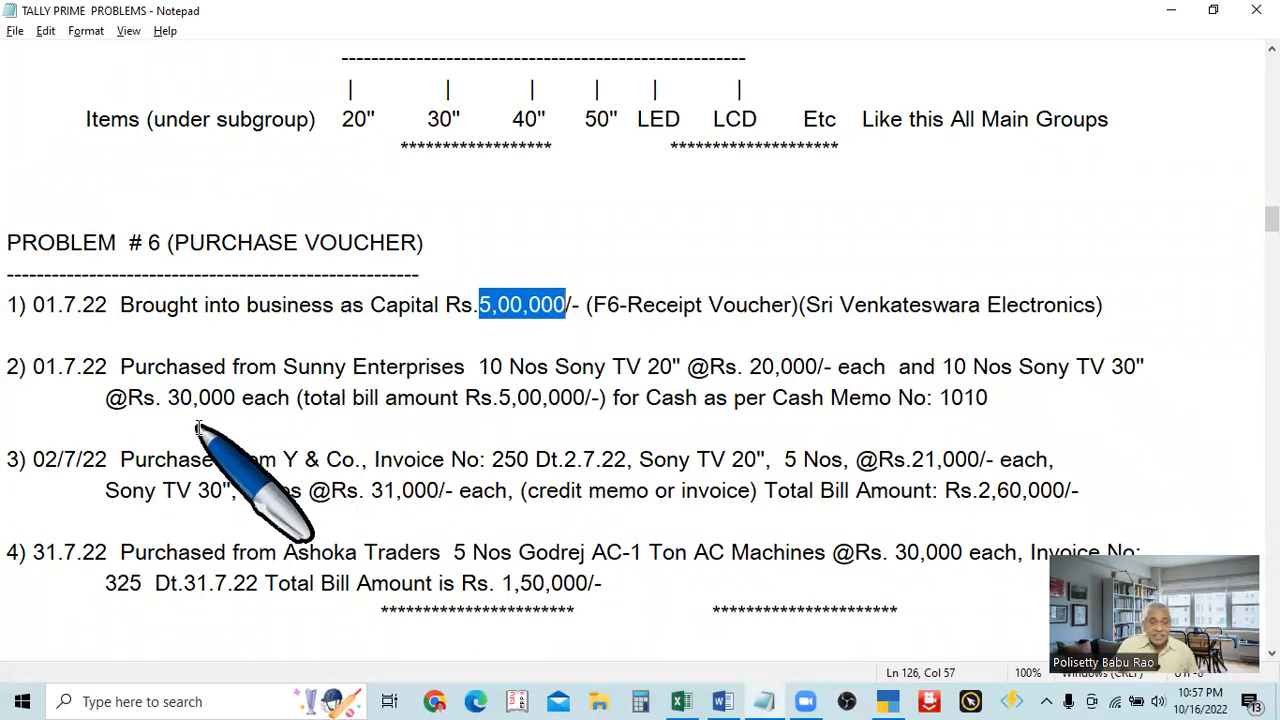
key("alt+Tab")
key("Return")
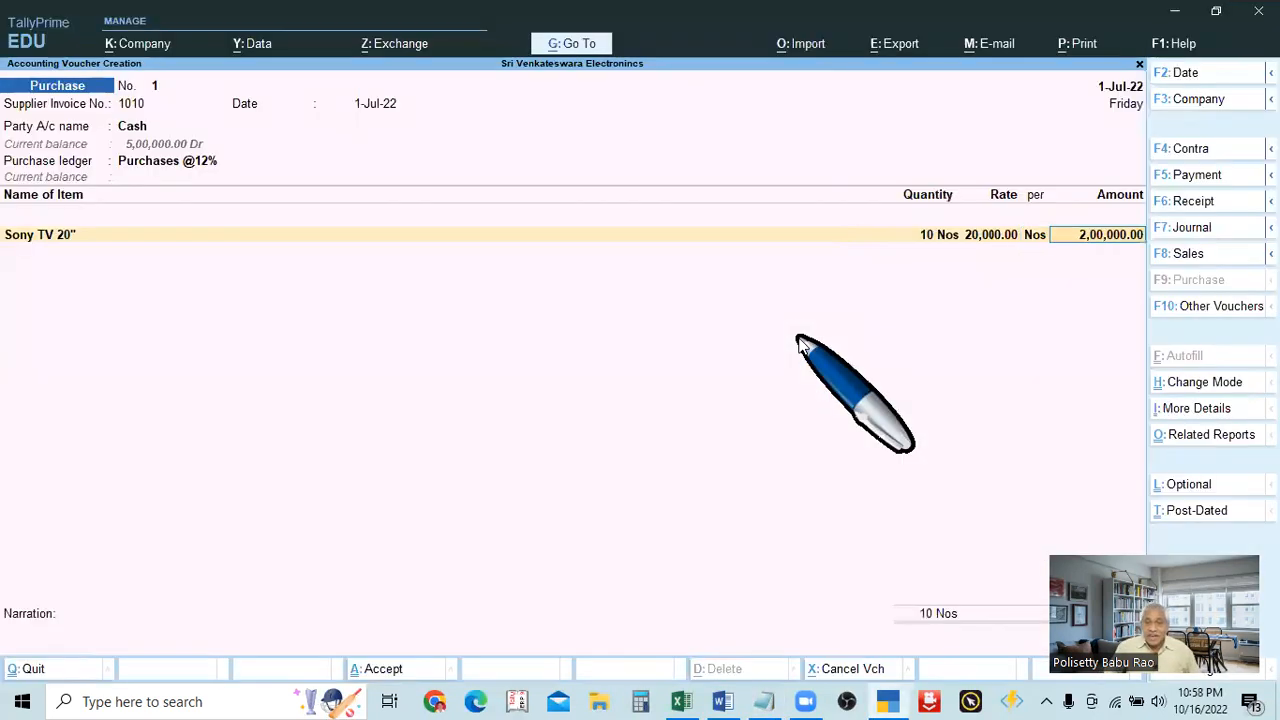
key("Return")
Step: Add Sony TV 30" as the second stock item with quantity 10 Nos and rate 30,000
type("SO")
key("Return")
key("Down")
key("Return")
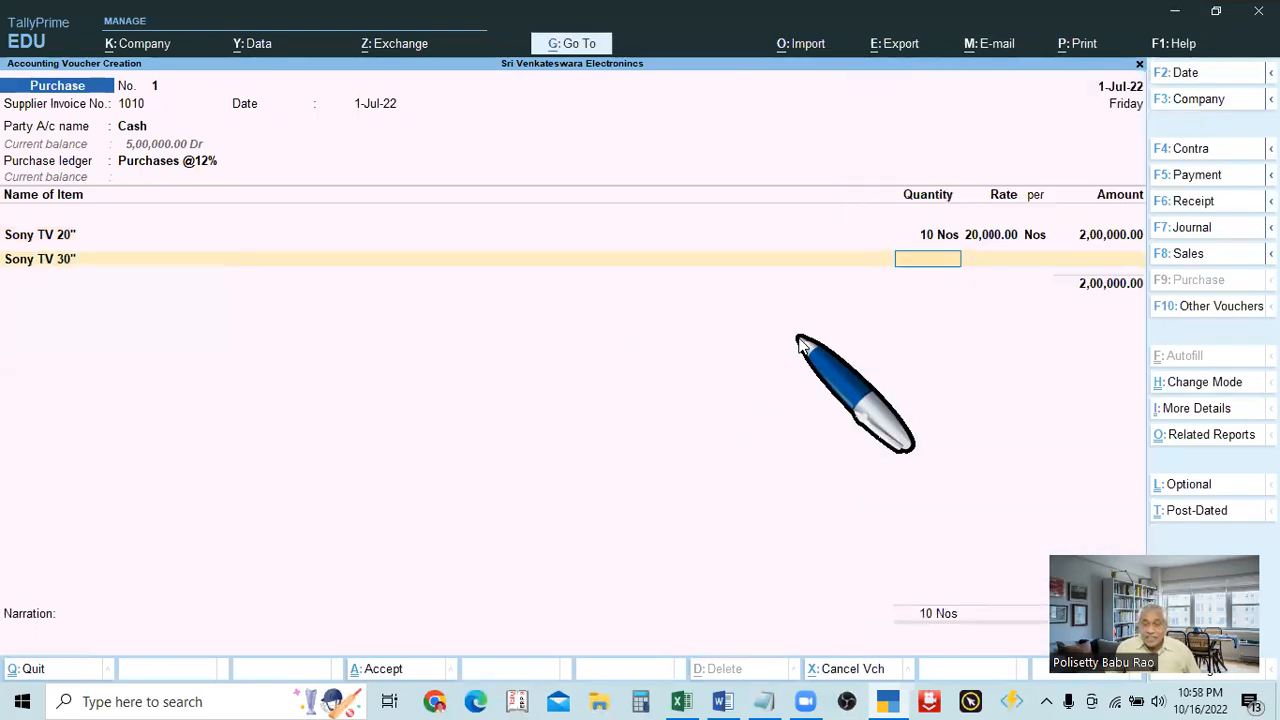
type("10")
key("Return")
type("3000")
key("Return")
key("Return")
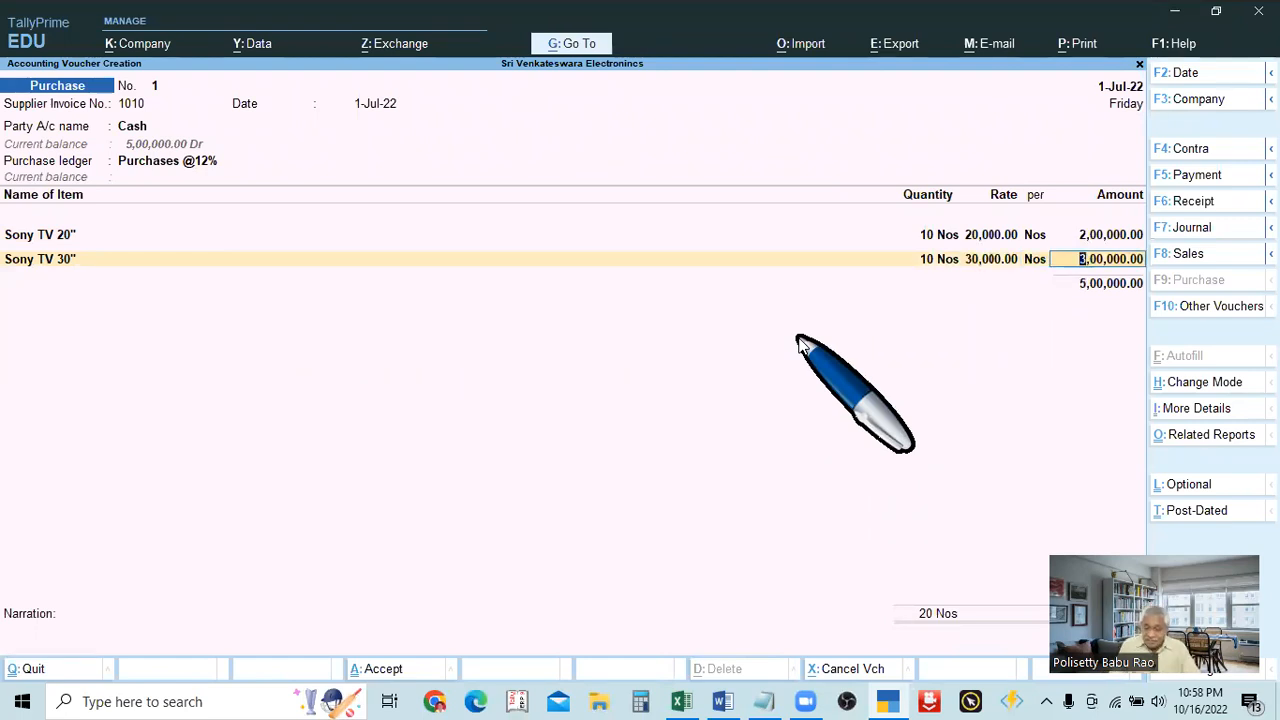
Step: End the item list and save the 1-Jul-22 cash purchase voucher without a narration
key("Return")
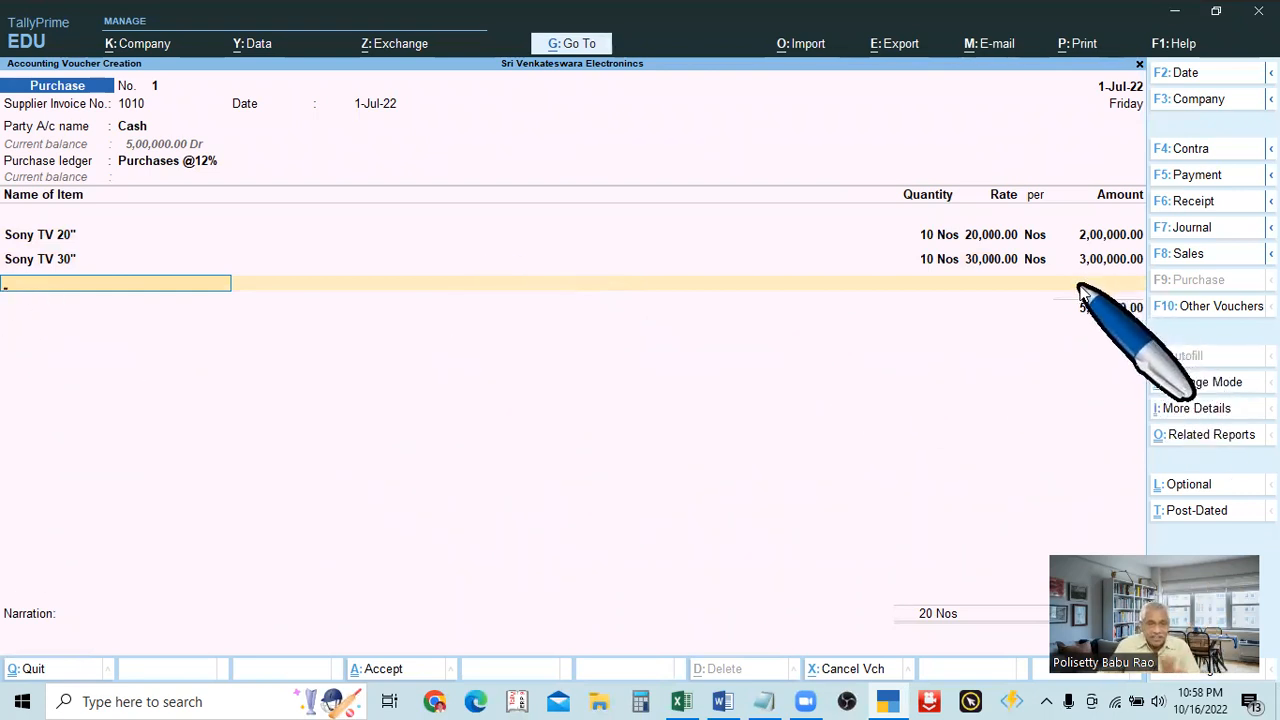
key("Return")
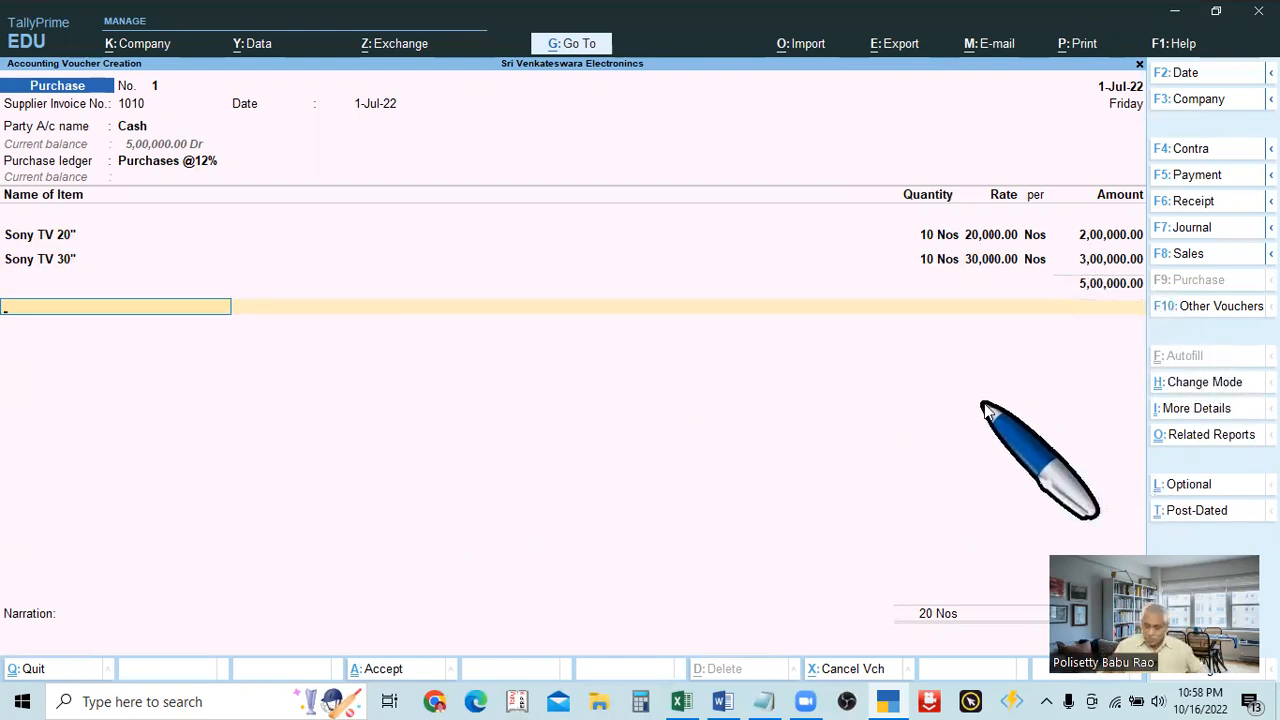
key("Return")
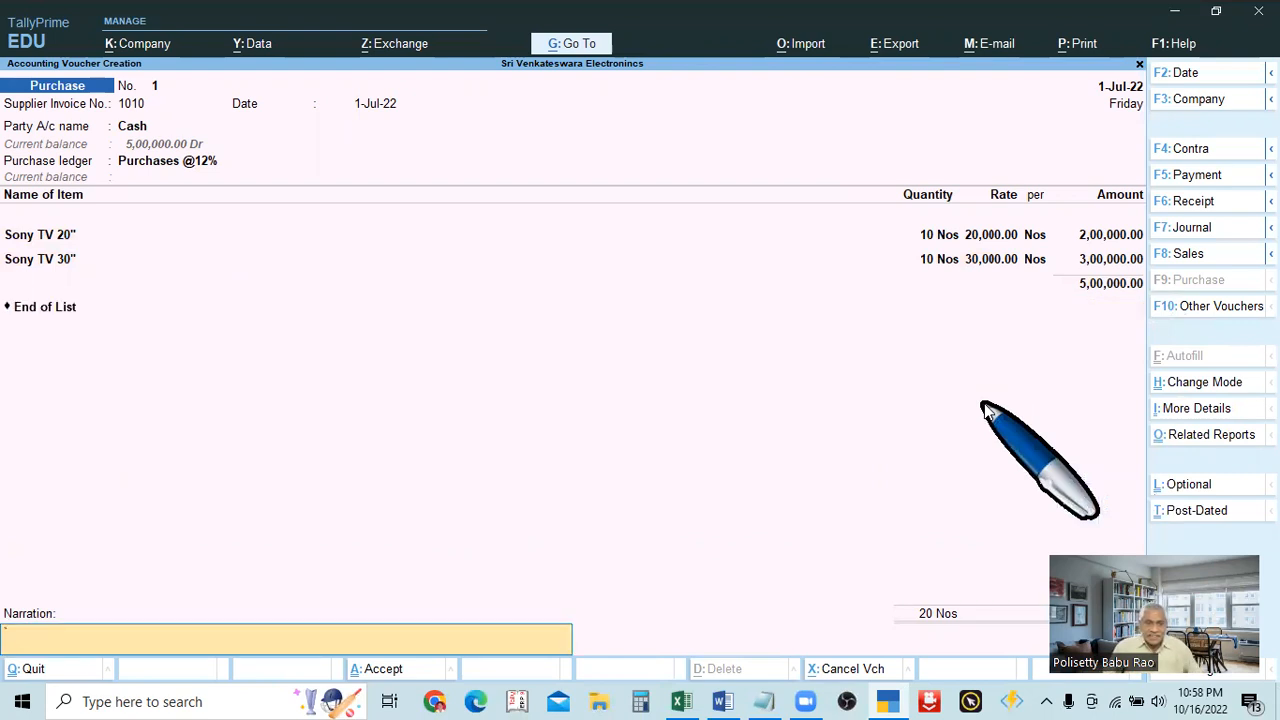
key("Return")
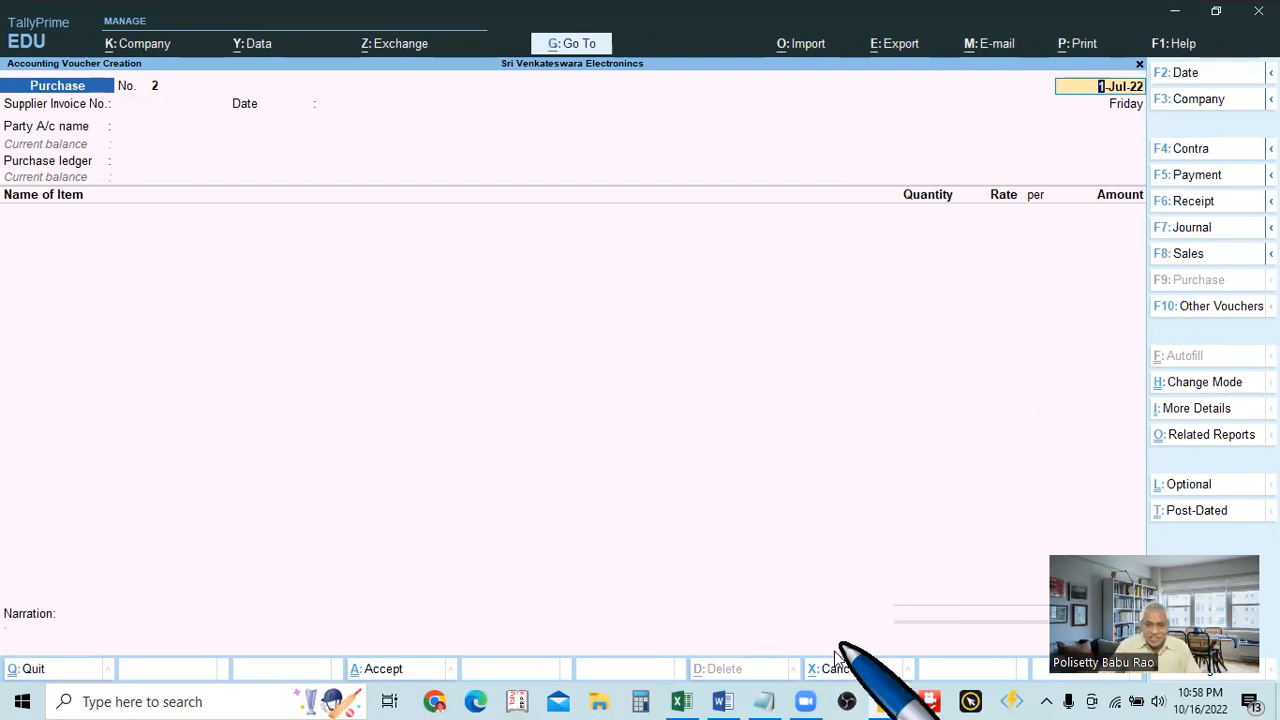
Step: Check the date of transaction 3 in Notepad and set the date of the new purchase voucher to 2-Jul-22
left_click(766, 700)
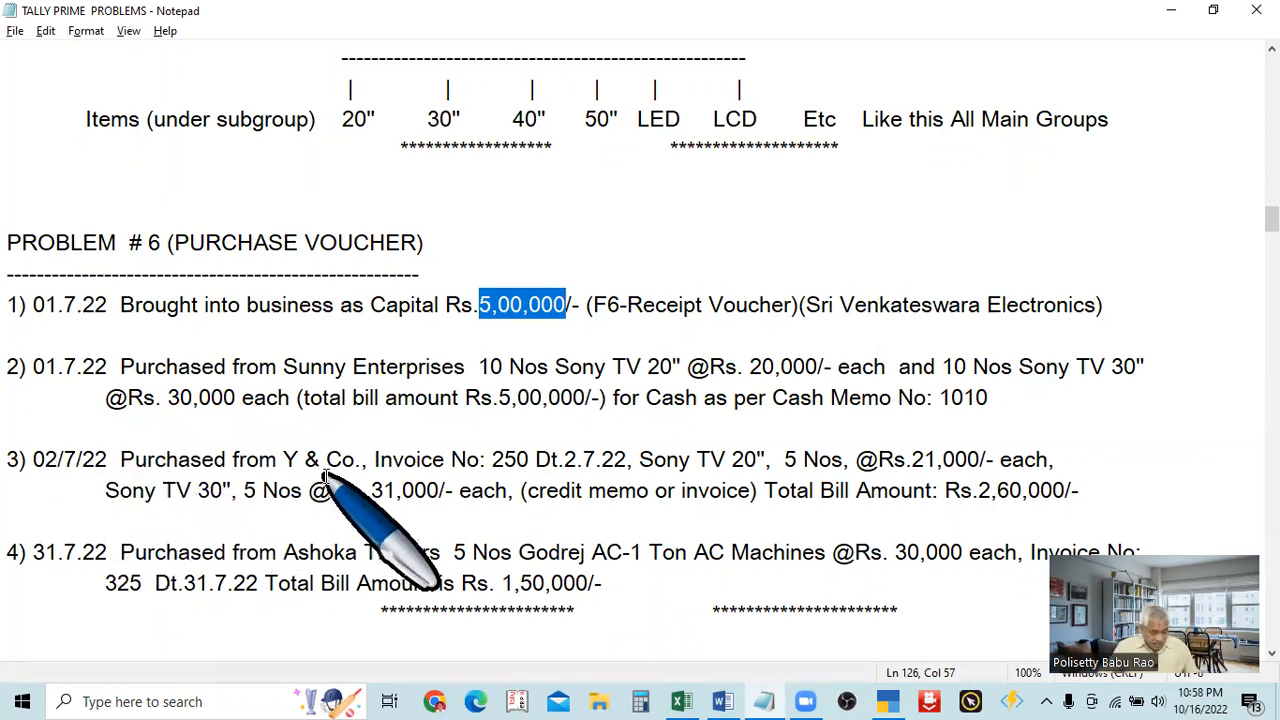
key("alt+Tab")
key("F2")
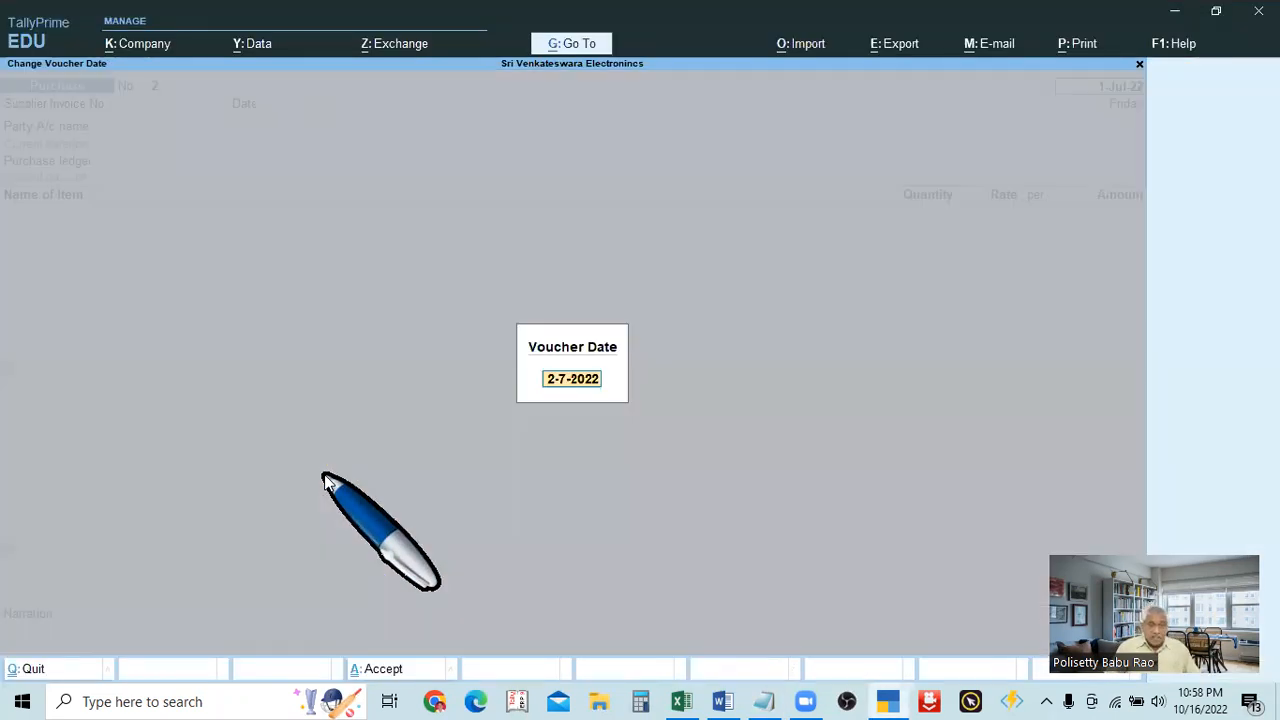
type("2.7")
key("Return")
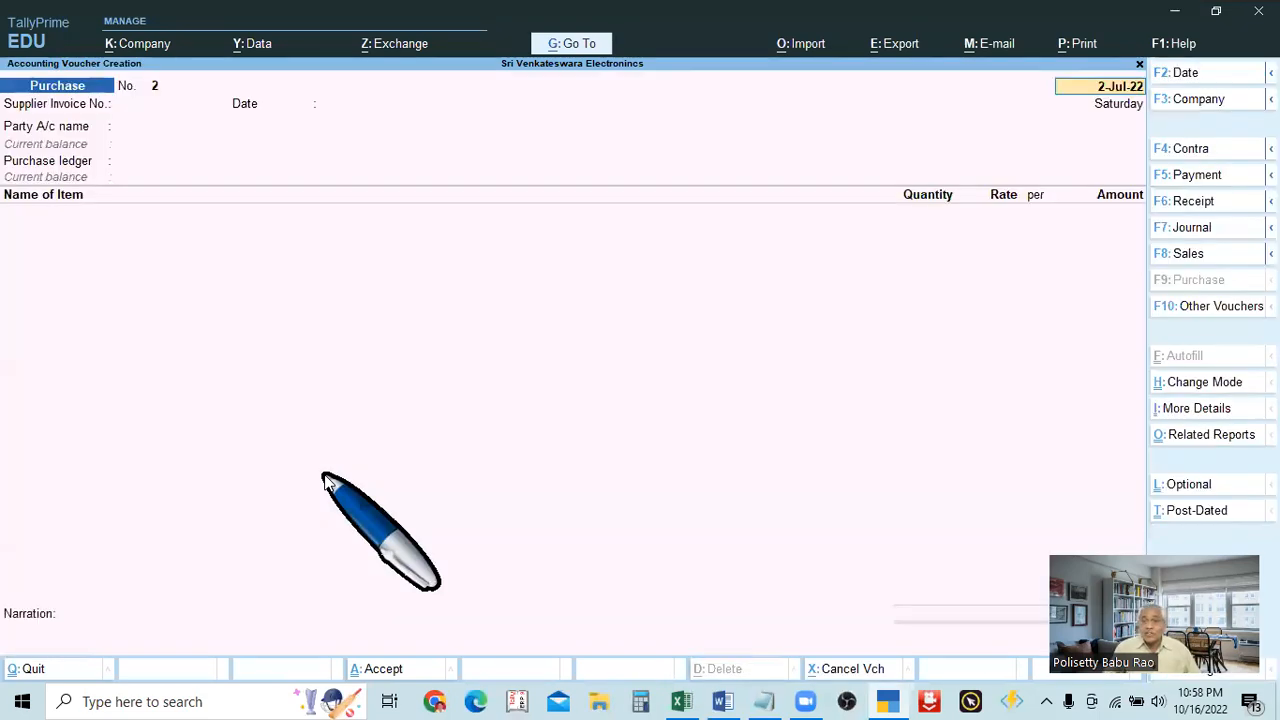
key("alt+Tab")
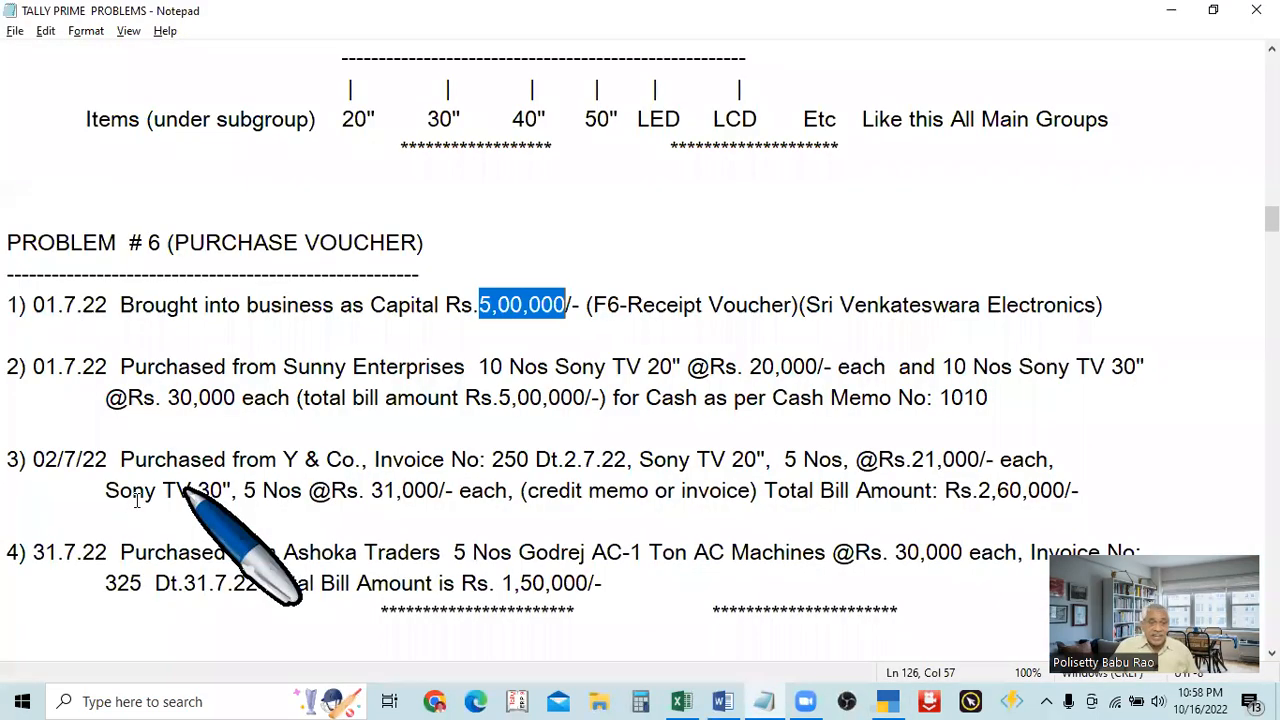
key("alt+Tab")
type("1.7")
key("Return")
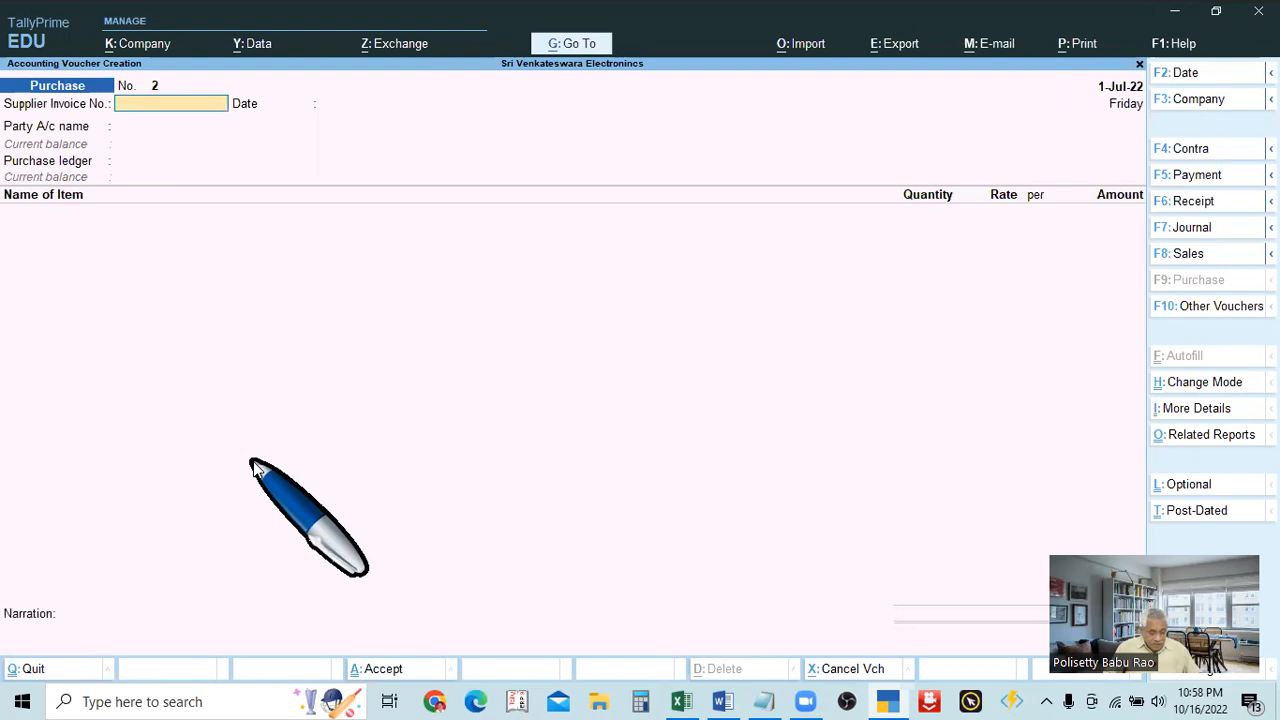
key("F2")
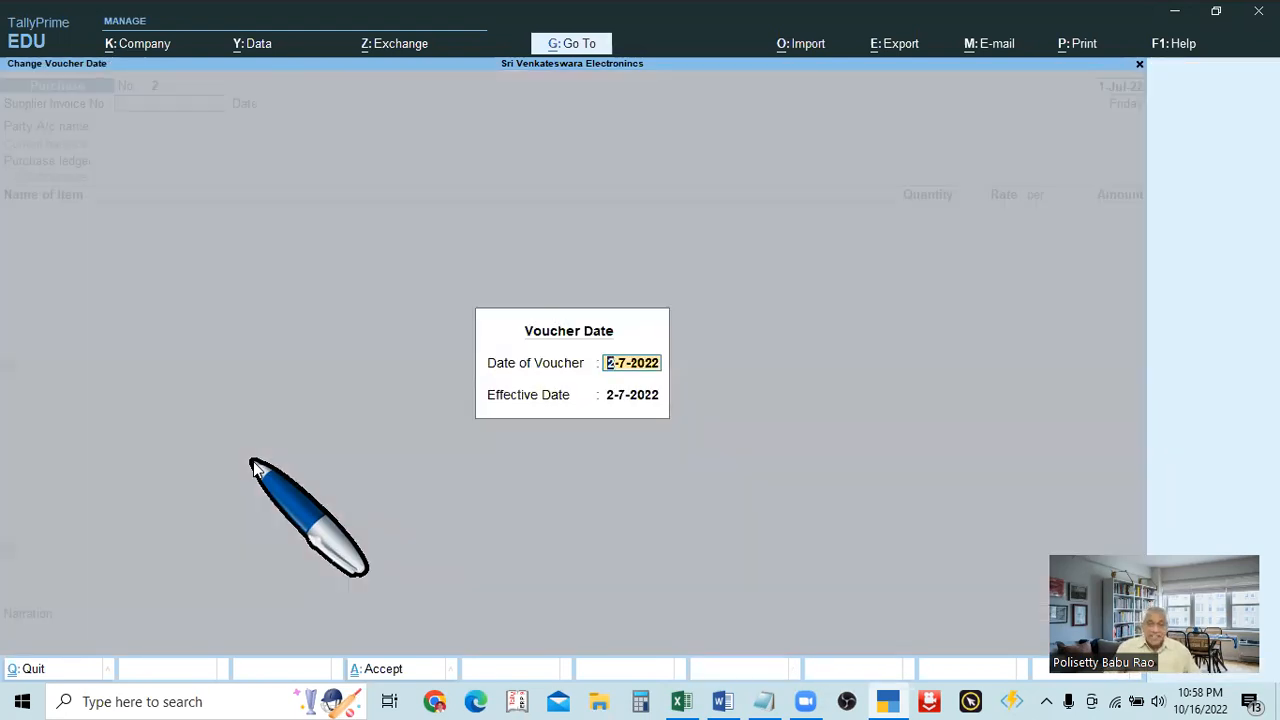
key("Escape")
key("Escape")
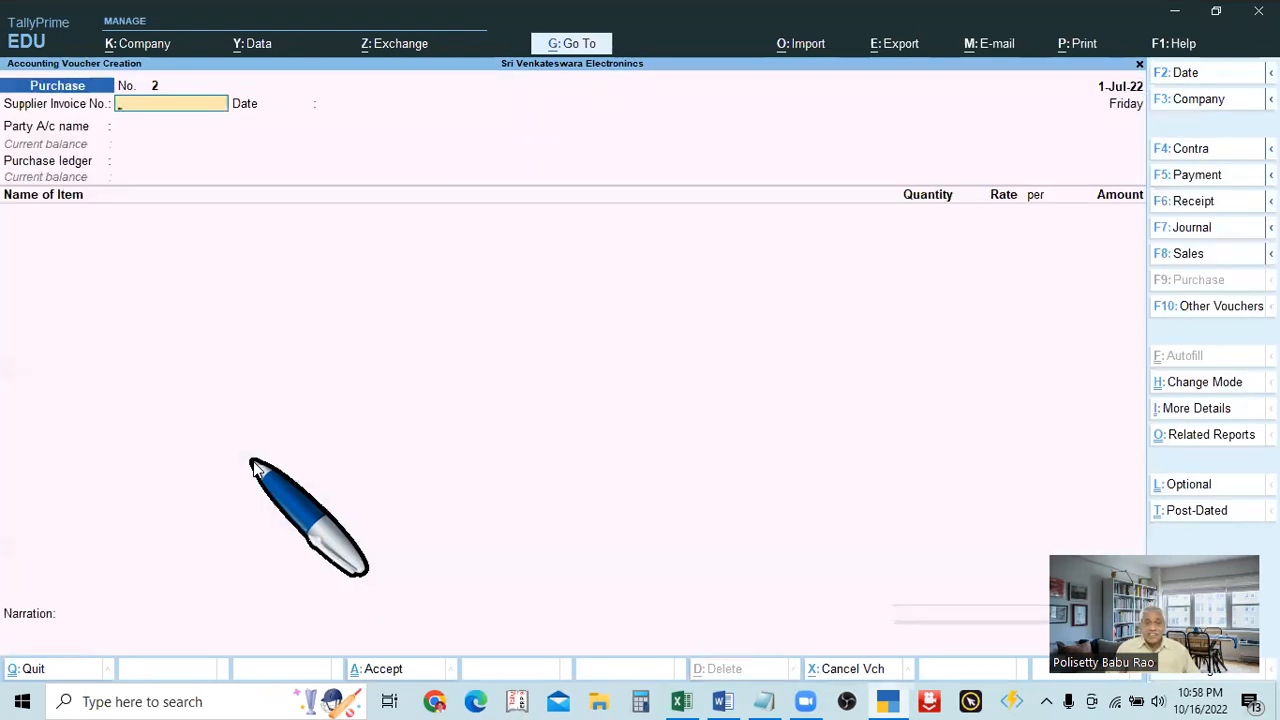
Step: Set the purchase voucher's date to 2-7-2022 through the voucher date dialog
key("F2")
key("Return")
key("Return")
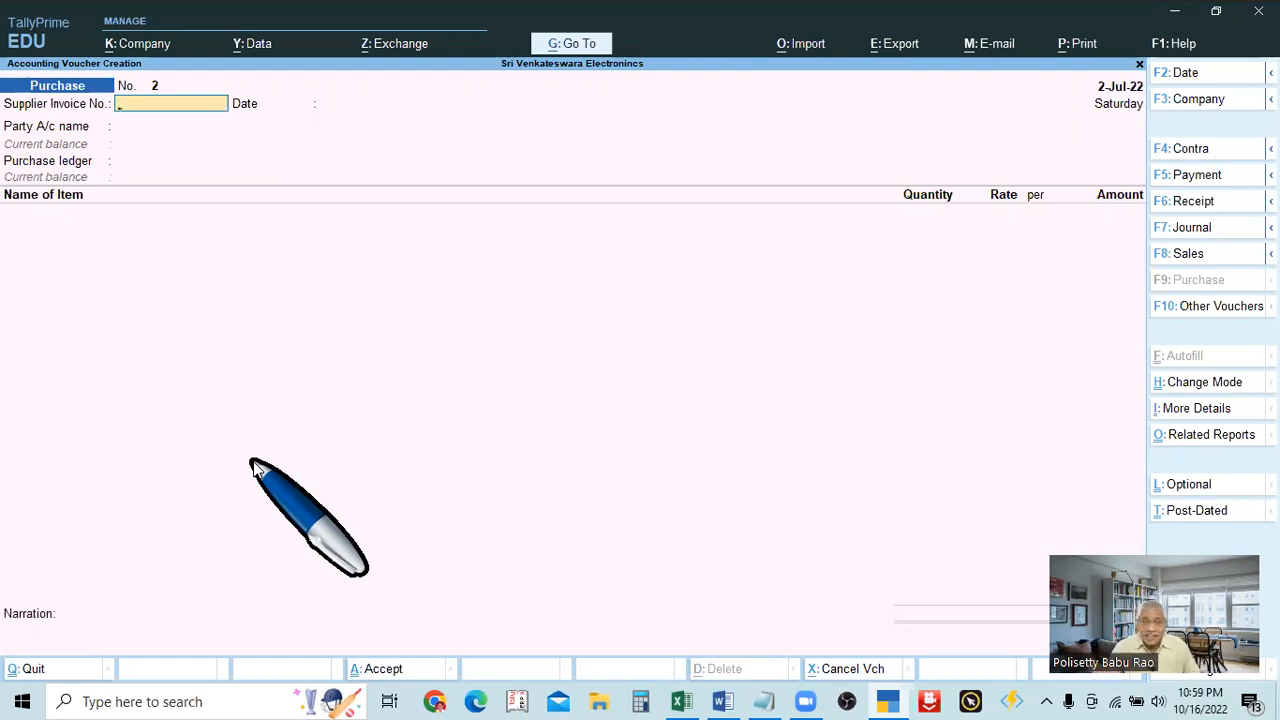
Step: Look up the invoice number of transaction 3 in Notepad and enter supplier invoice number 250 dated 2-Jul-22
key("alt+Tab")
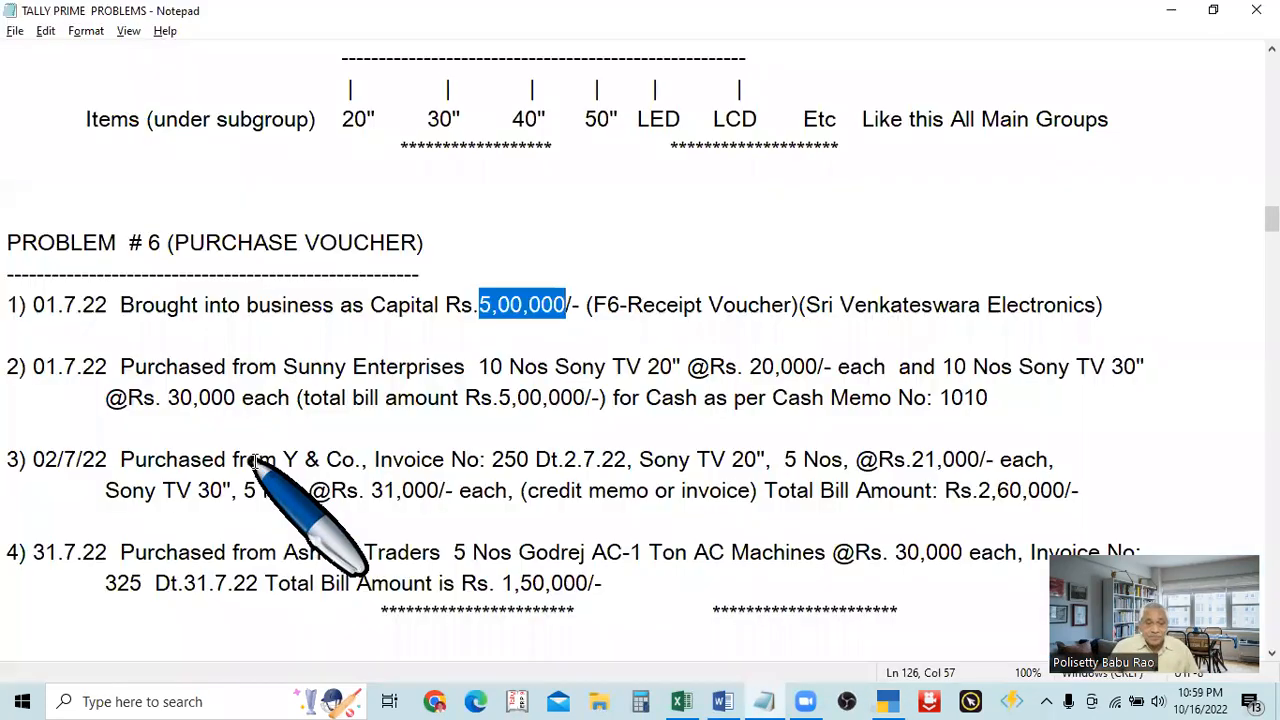
key("alt+Tab")
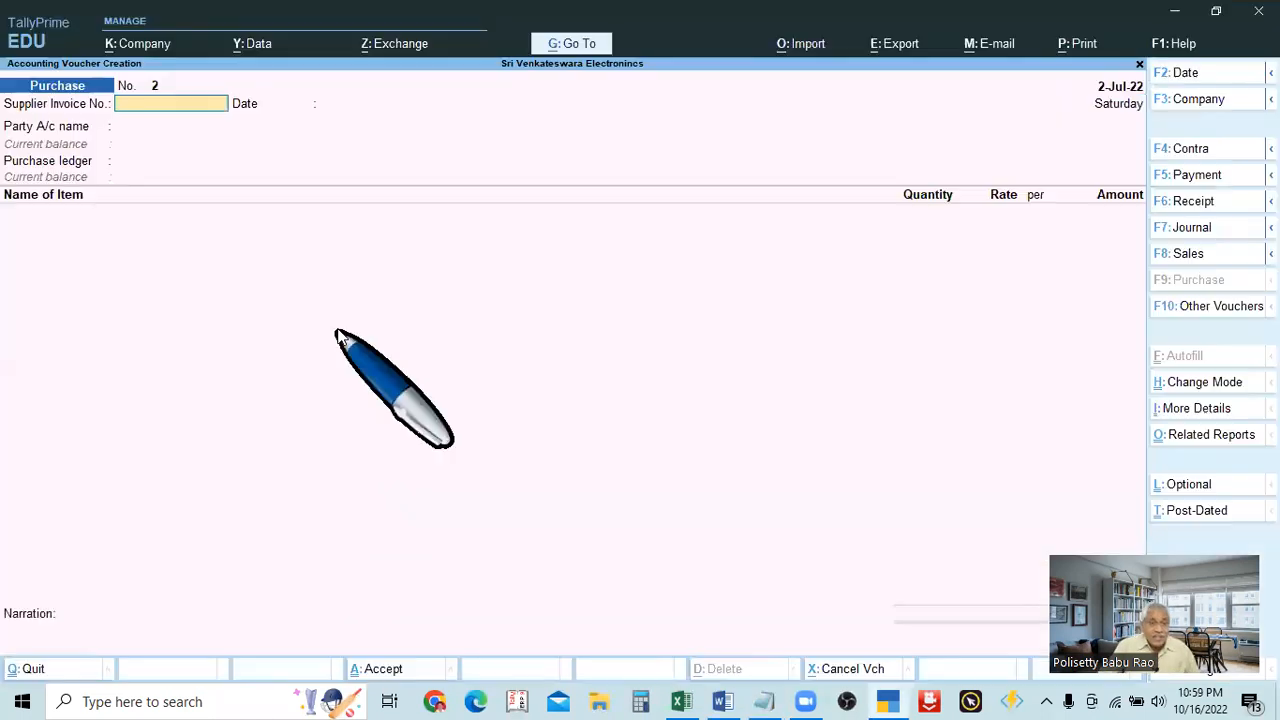
key("alt+Tab")
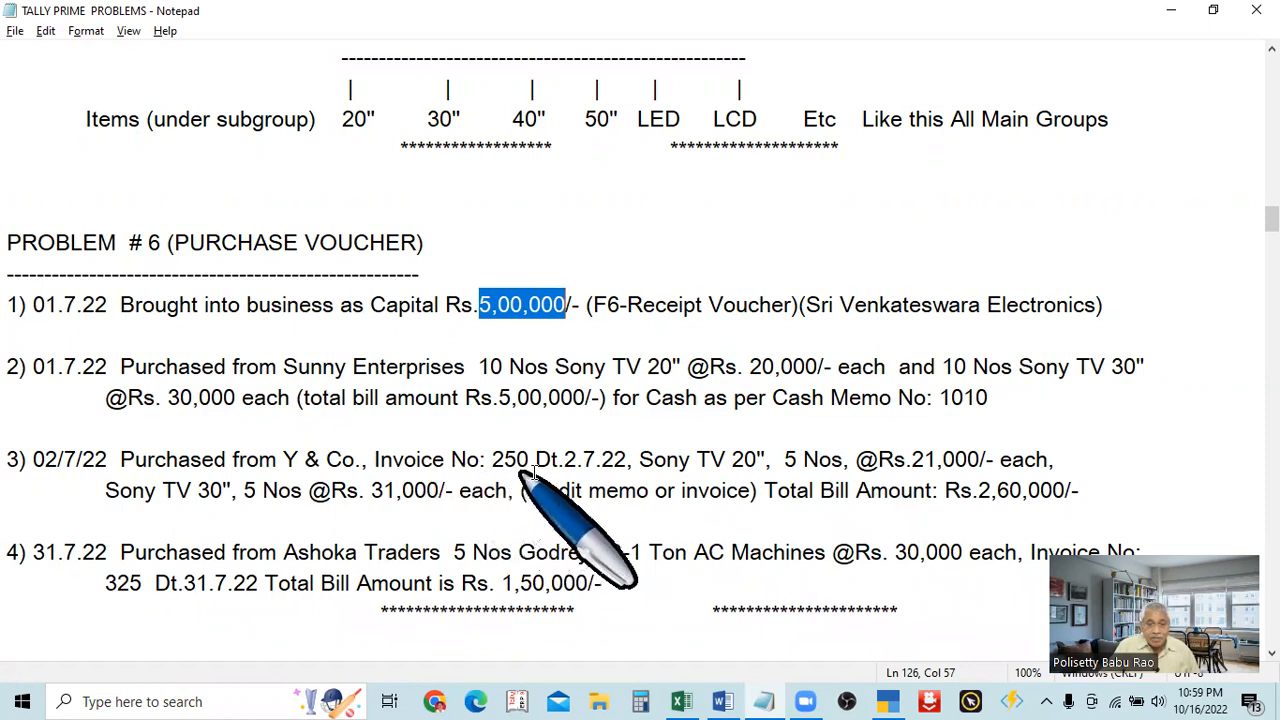
key("alt+Tab")
type("50")
key("Return")
key("Return")
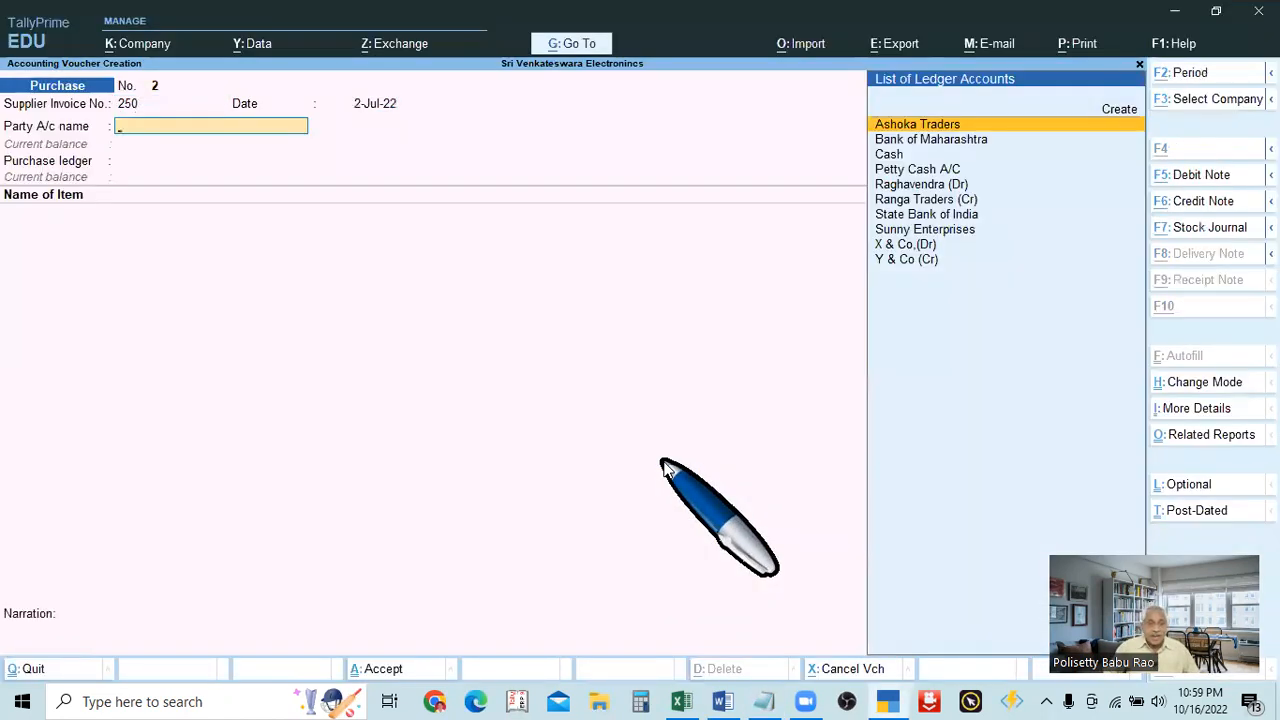
Step: Check the supplier in Notepad, choose Y & Co (Cr) as the party account, and accept the party details with the receipt details left blank
key("alt+Tab")
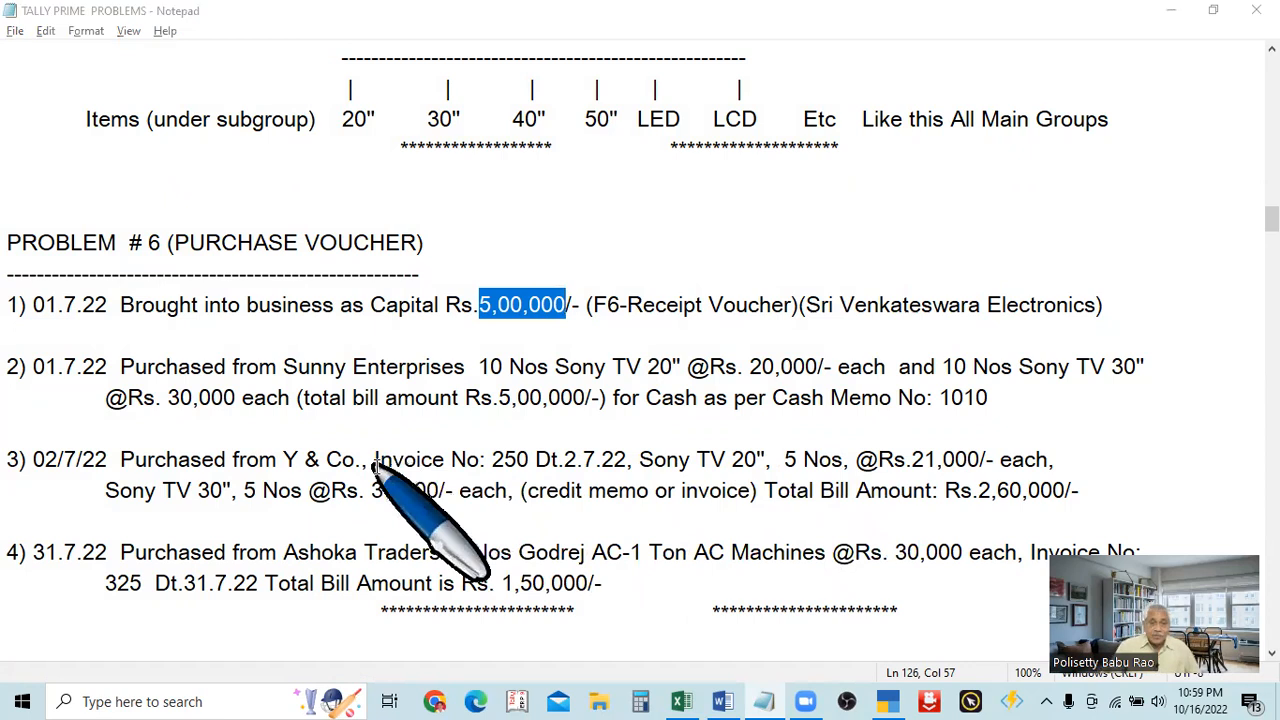
key("alt+Tab")
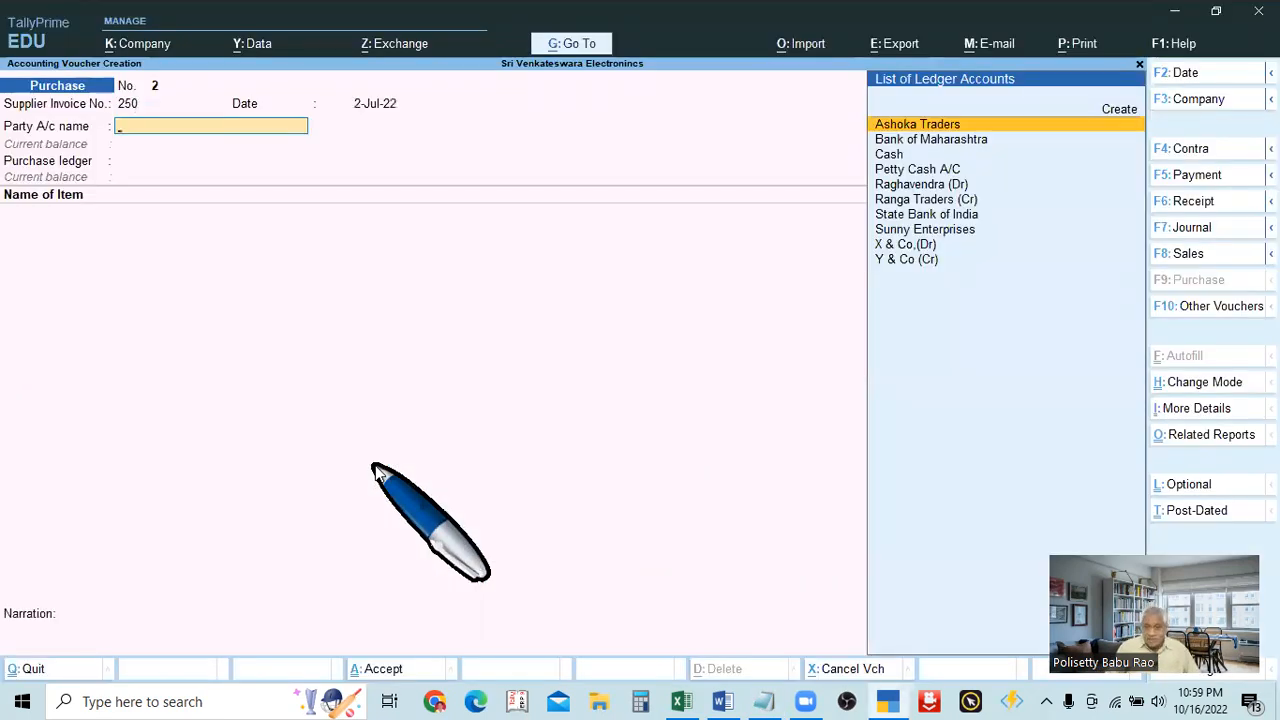
key("Down")
key("Down")
key("Down")
key("Down")
key("Down")
key("Down")
key("Down")
key("Down")
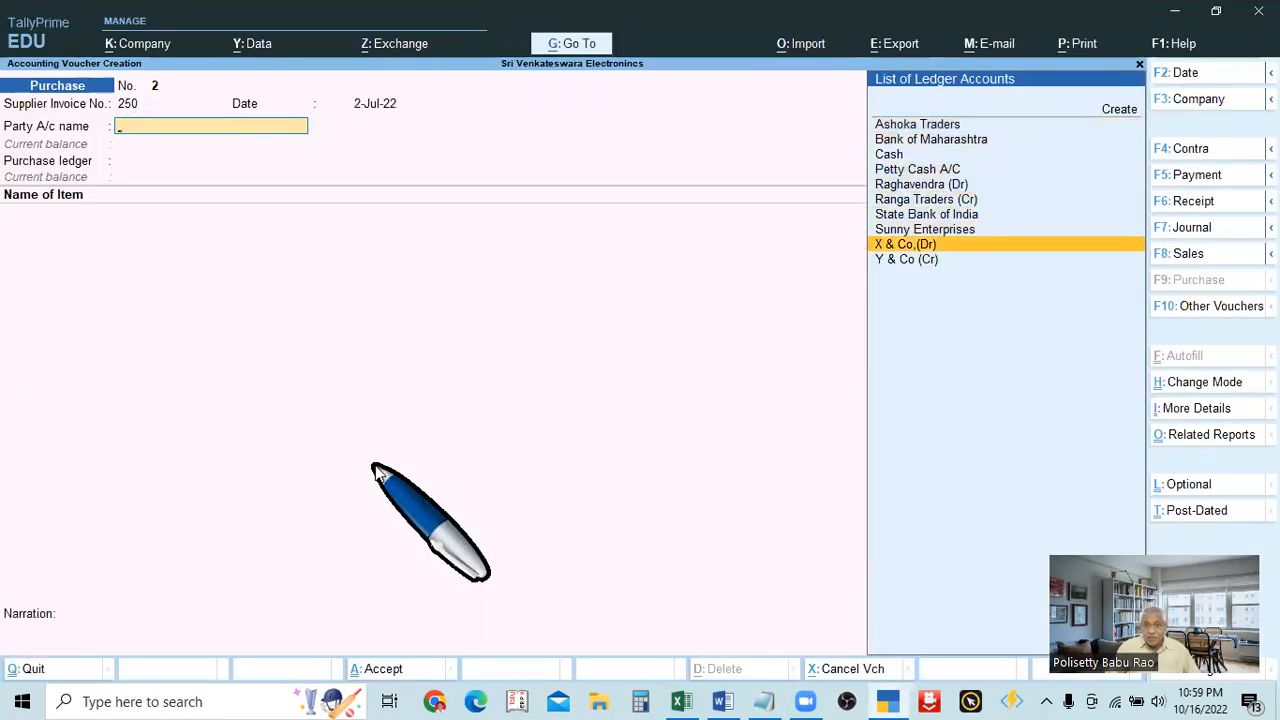
key("Down")
key("Return")
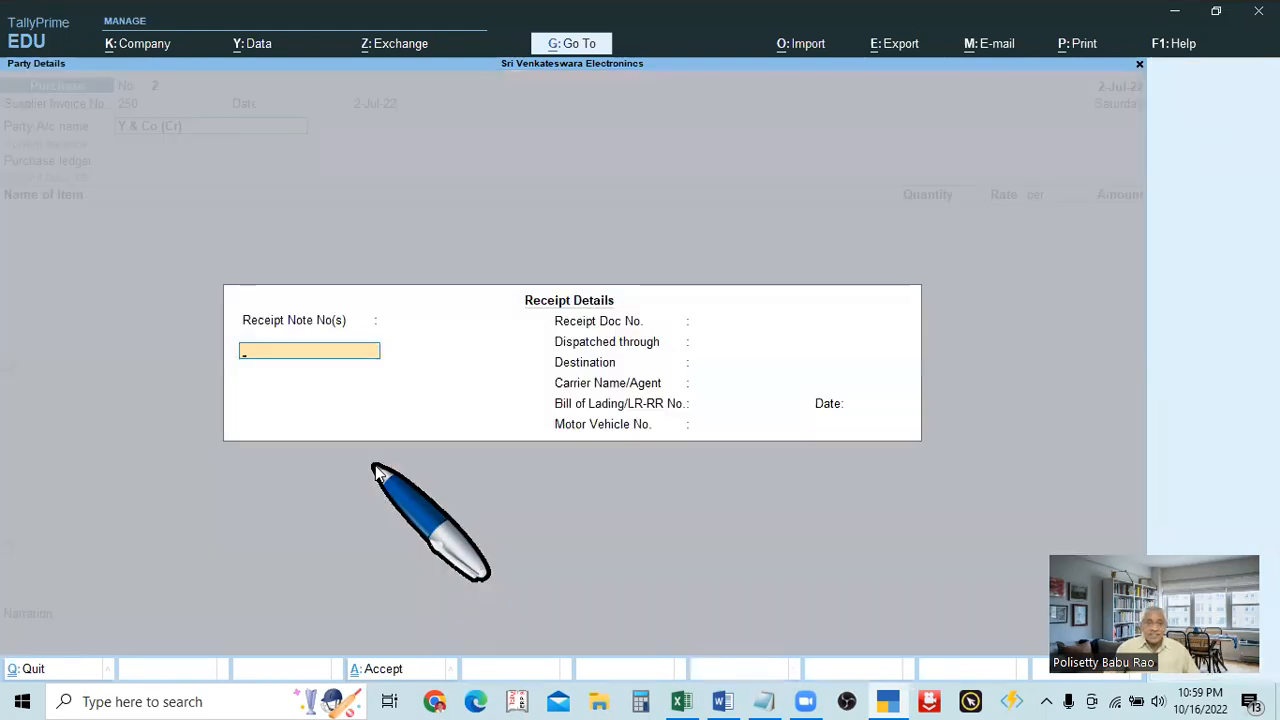
key("Escape")
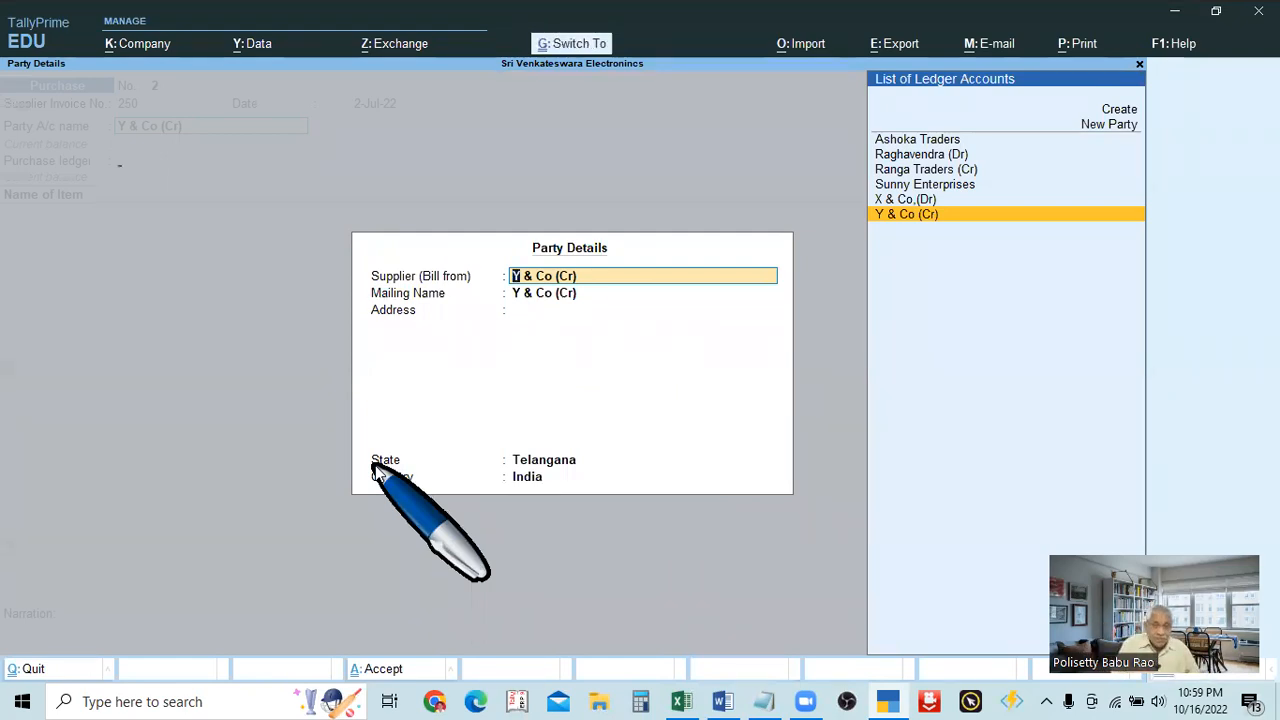
key("ctrl+a")
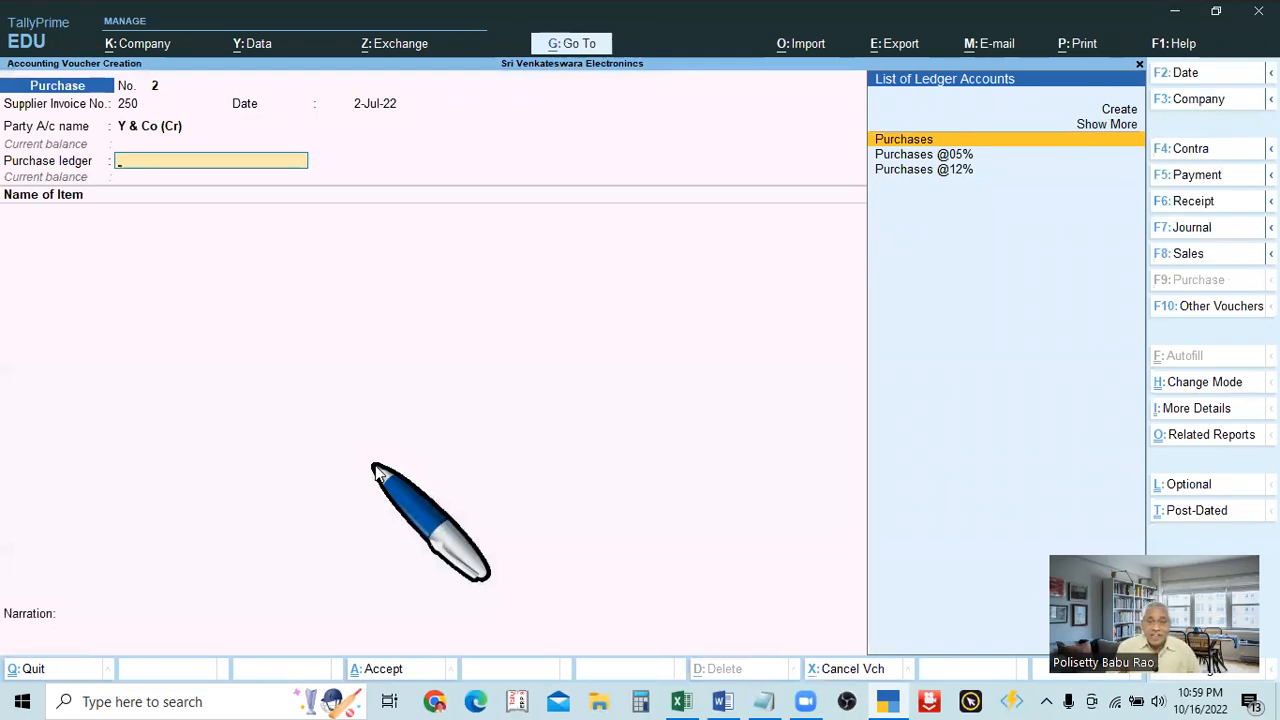
key("Down")
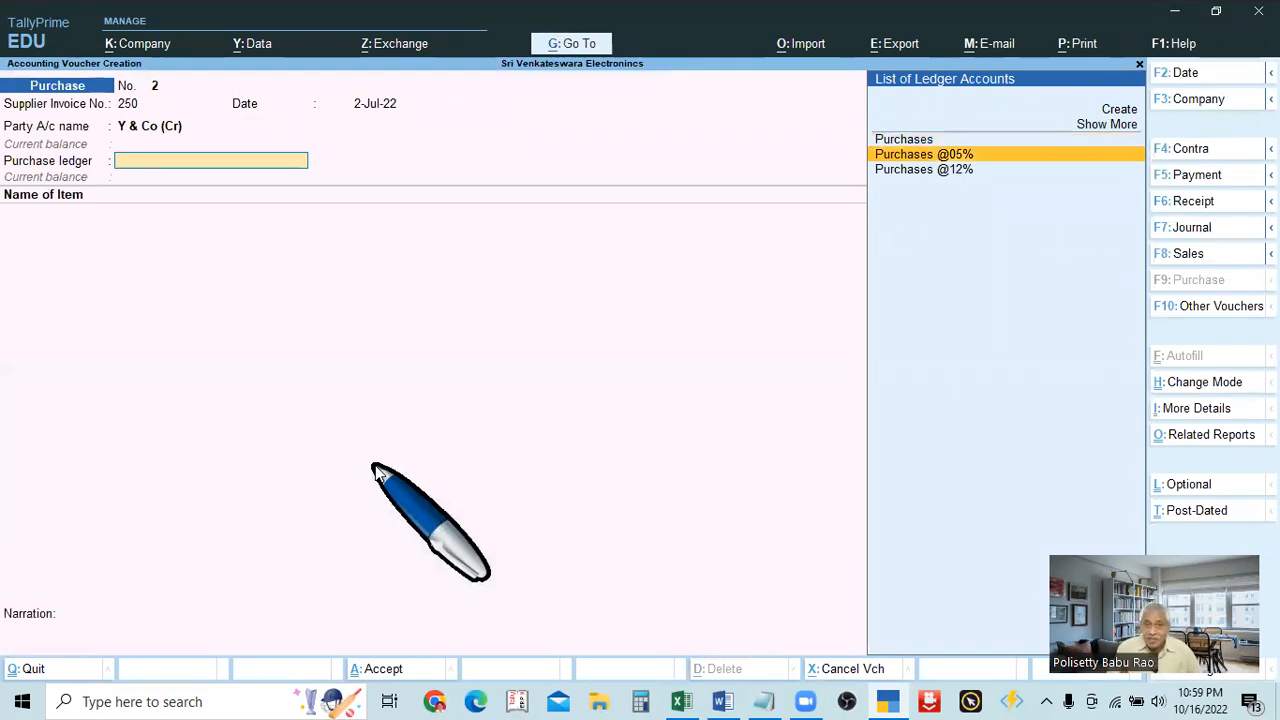
key("Down")
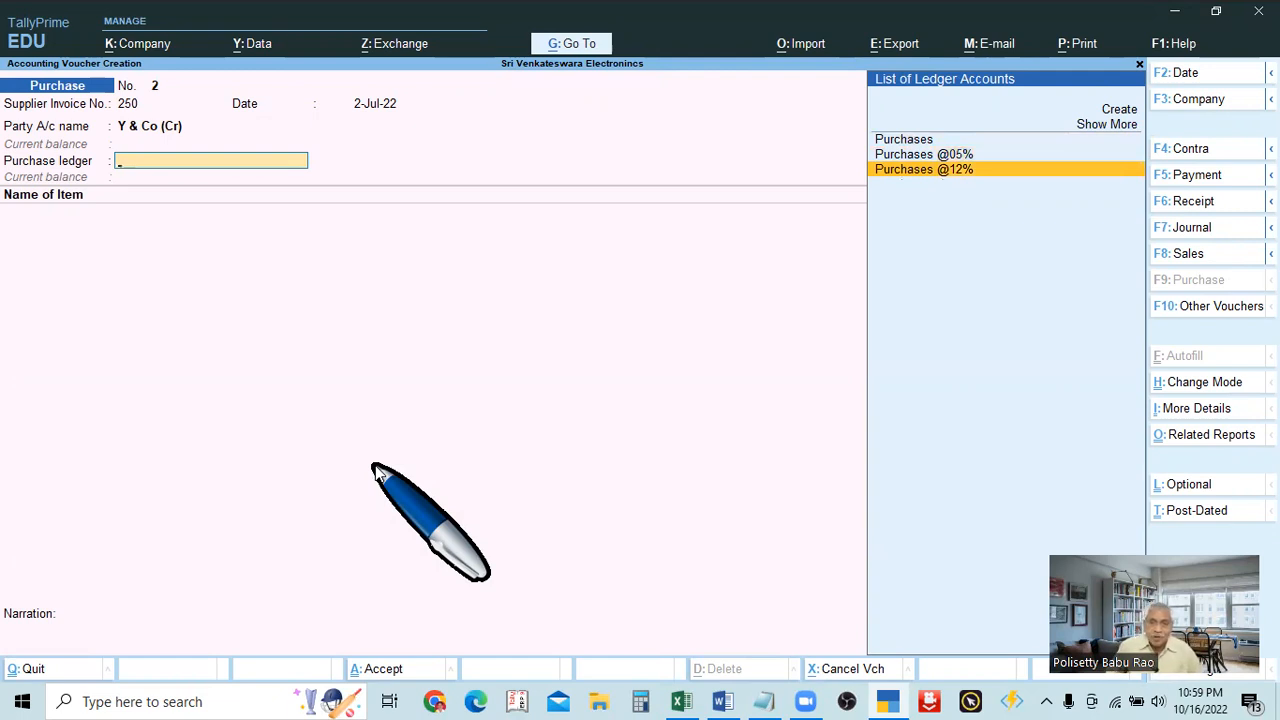
key("Return")
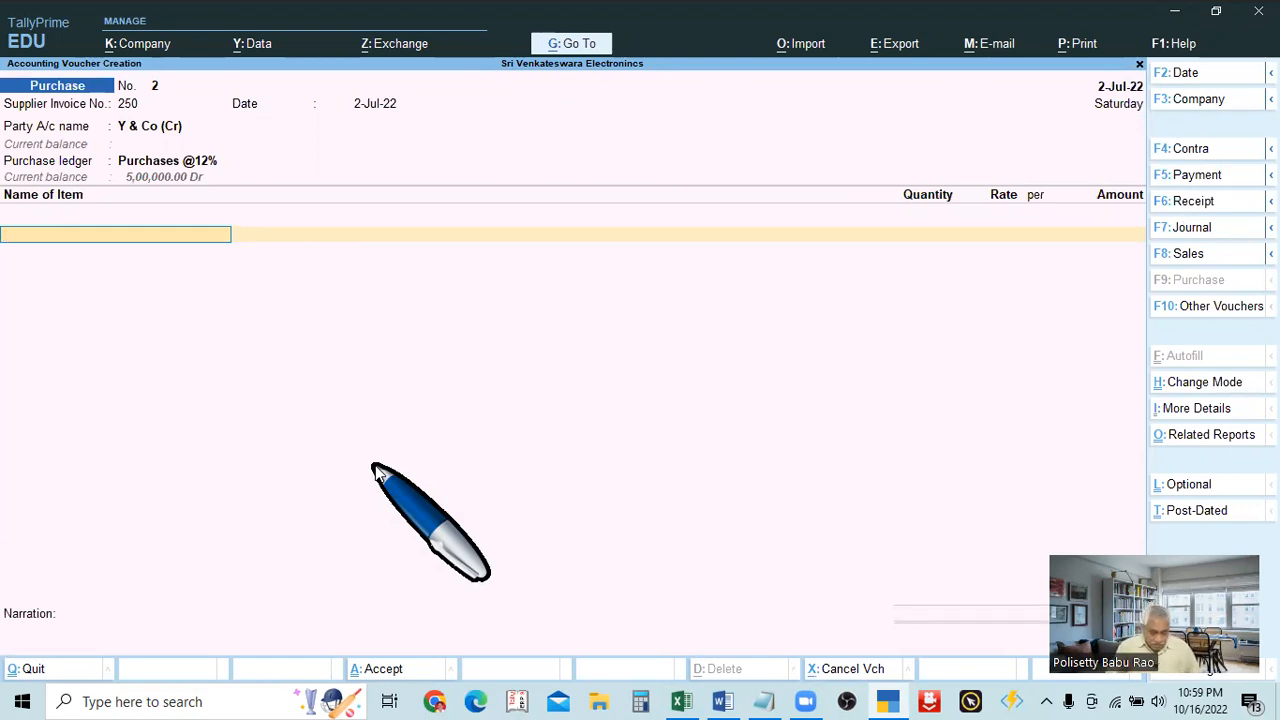
Step: Check the items of transaction 3 in Notepad and add Sony TV 20" with quantity 5 Nos
key("alt+Tab")
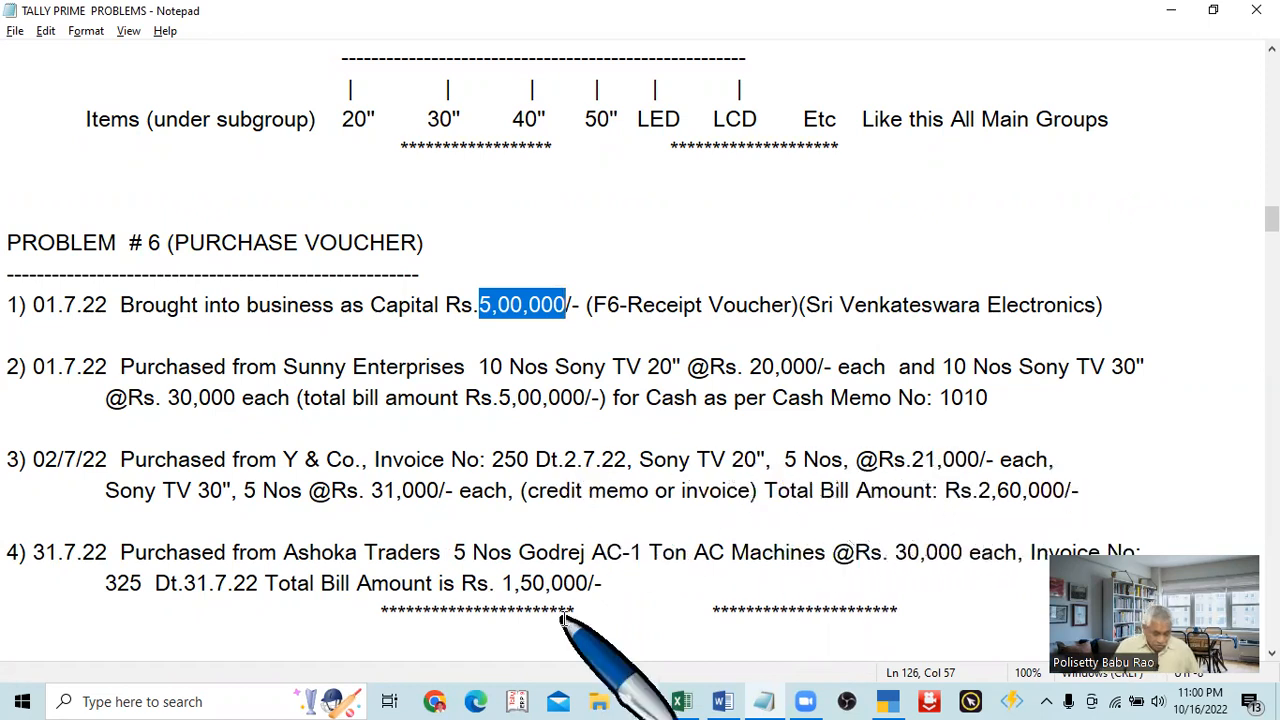
key("alt+Tab")
type("SON")
key("Down")
key("Return")
type("5")
key("Return")
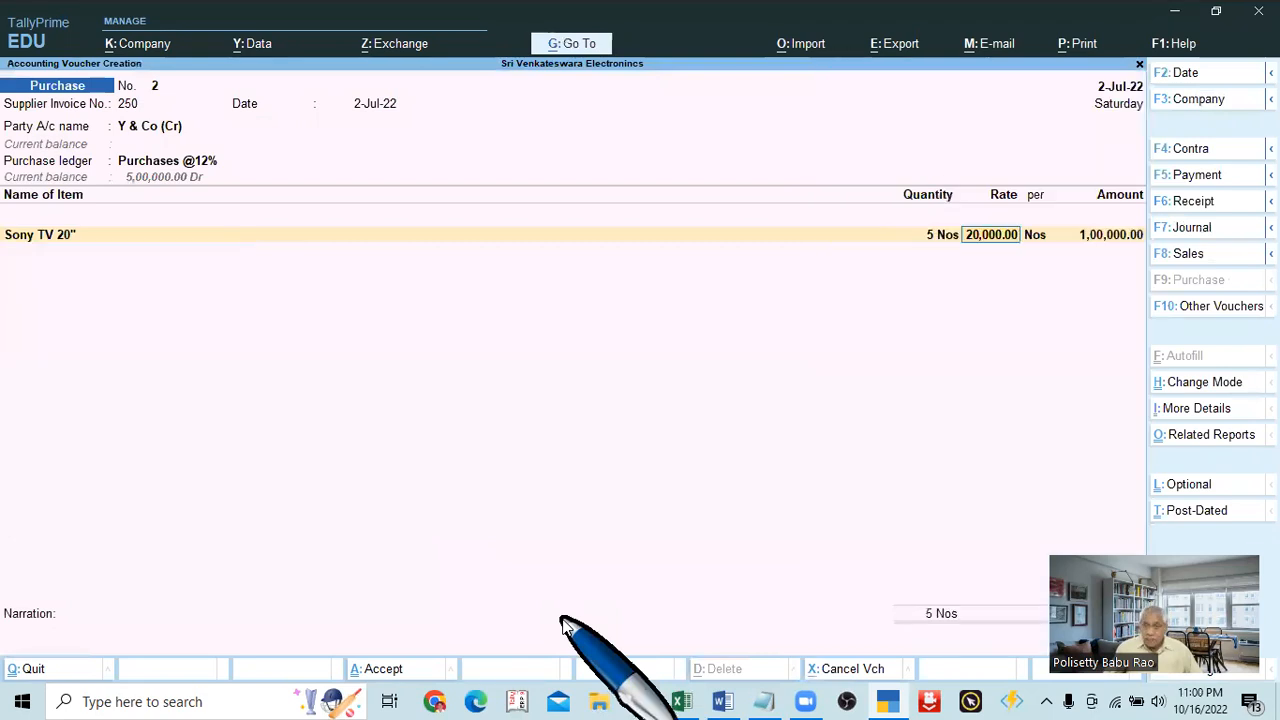
Step: Set the rate of Sony TV 20" to 21,000 per Nos, rechecking it in Notepad, and complete the item line
type("210")
key("alt+Tab")
key("alt+Tab")
type("000")
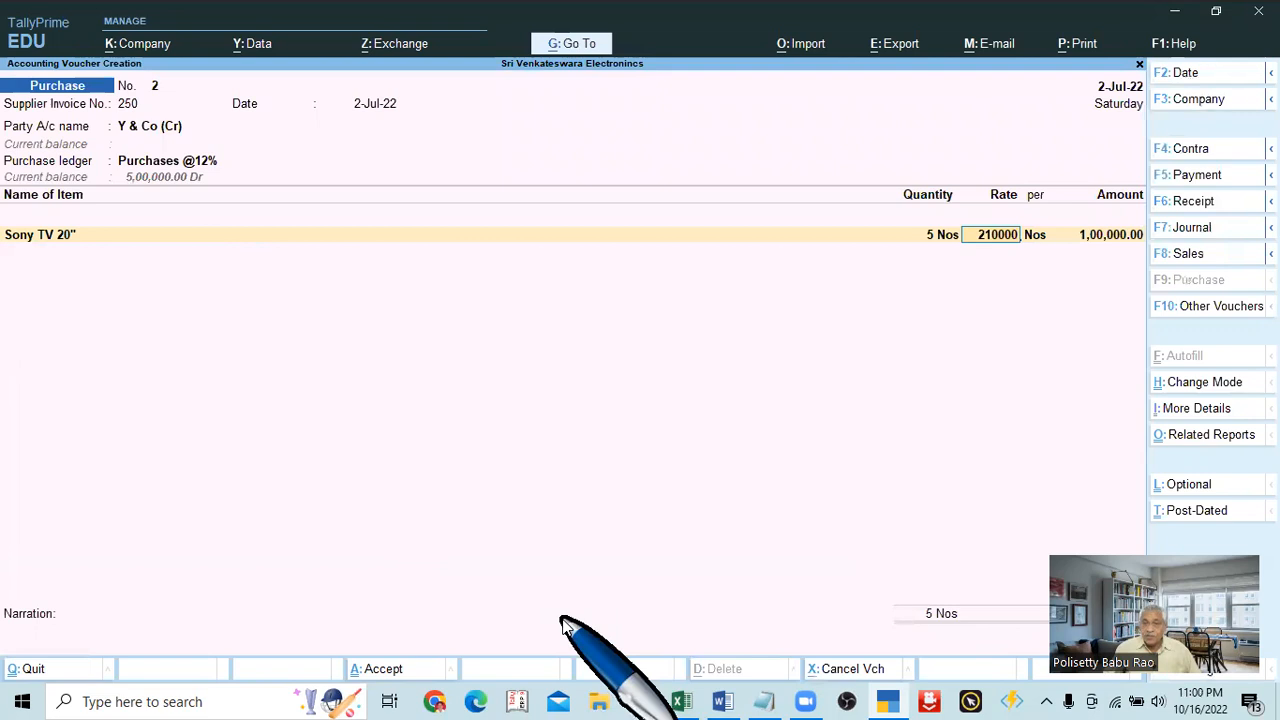
key("BackSpace")
key("Return")
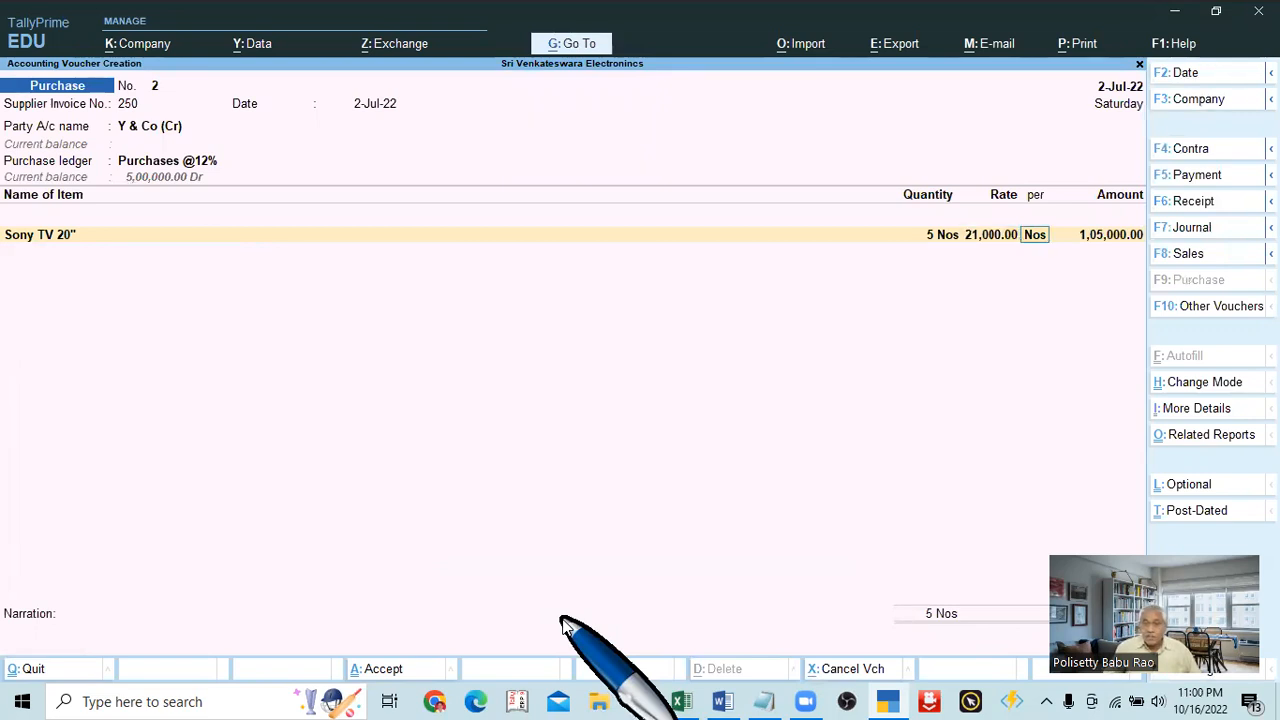
key("Return")
Step: Add Sony TV 30" as the second stock item with quantity 5 Nos and rate 31,000
type("son")
key("Down")
key("Return")
type("5 Nos")
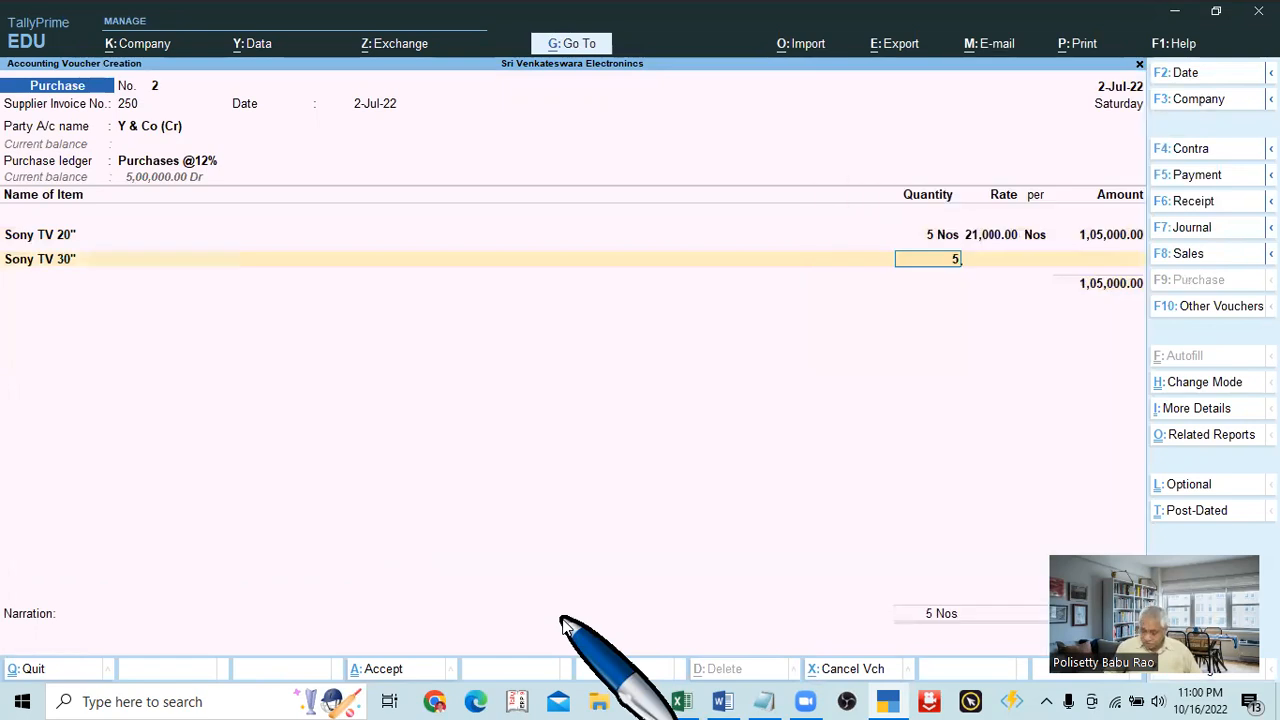
key("Return")
type("310000.00")
key("Return")
key("Return")
key("Return")
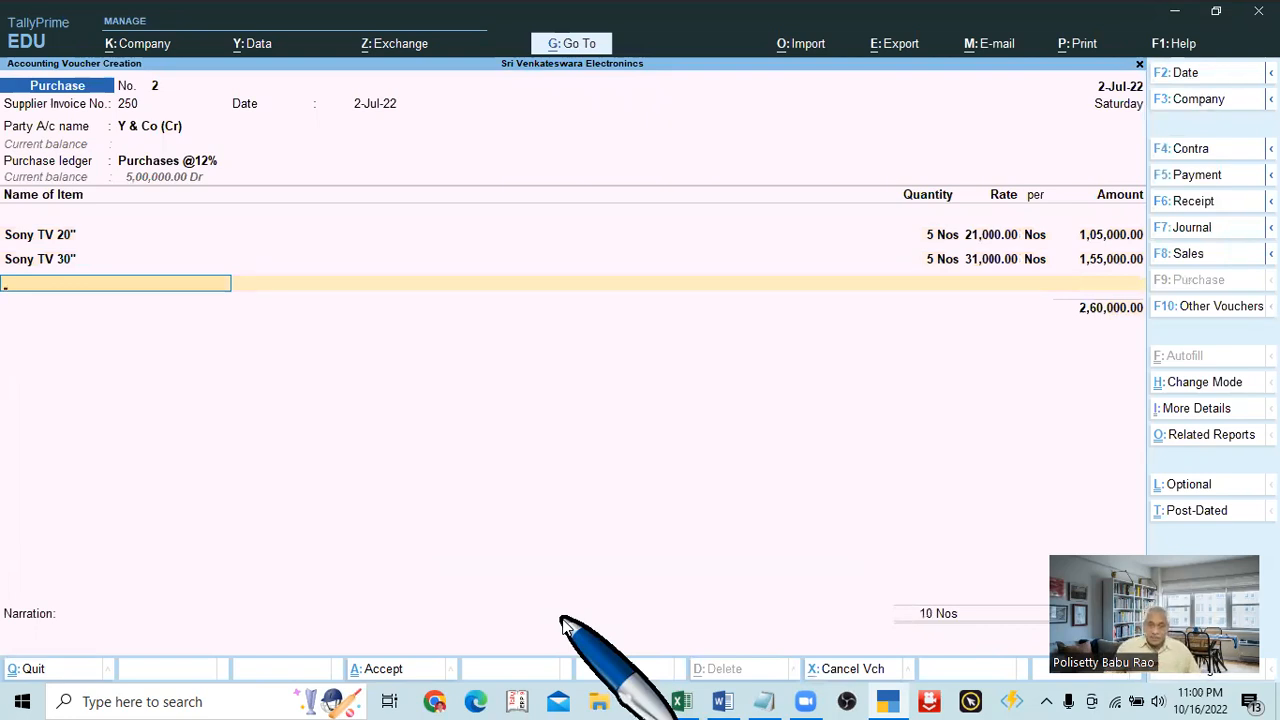
Step: End the item list, save the Y & Co purchase voucher without a narration, and check the problem's transactions in Notepad
key("Return")
key("Return")
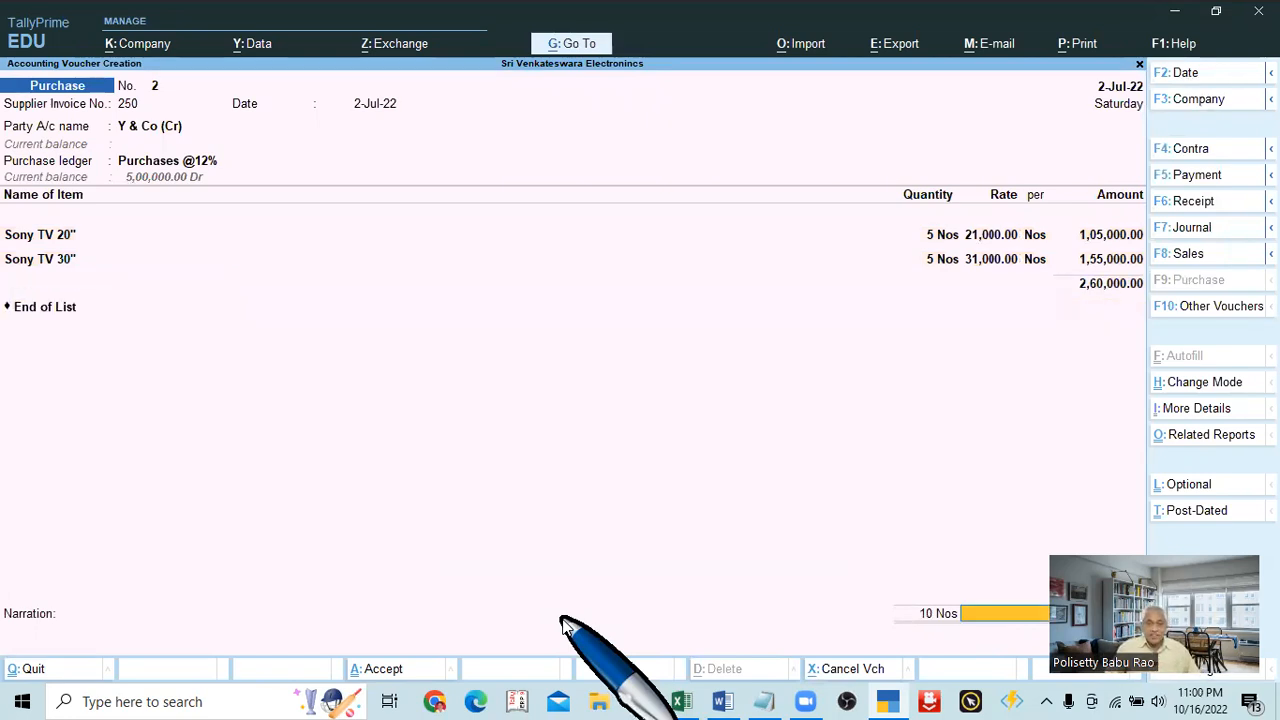
key("Return")
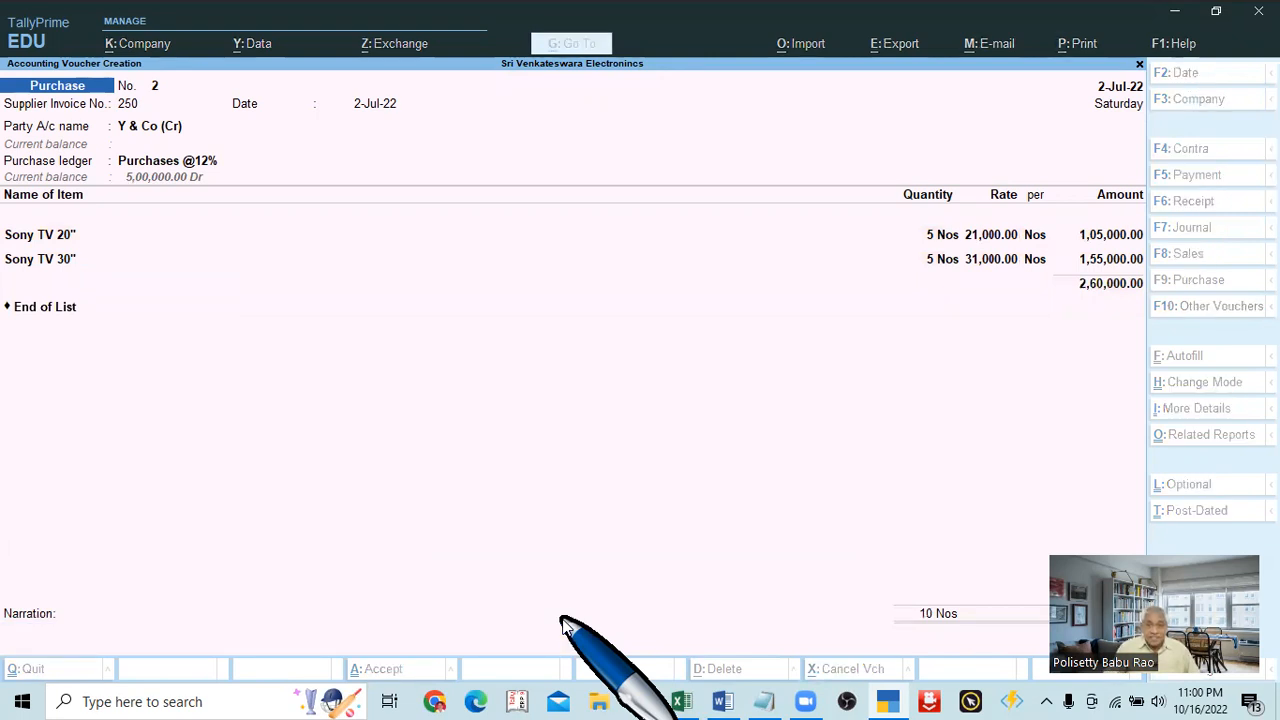
left_click(386, 664)
key("alt+Tab")
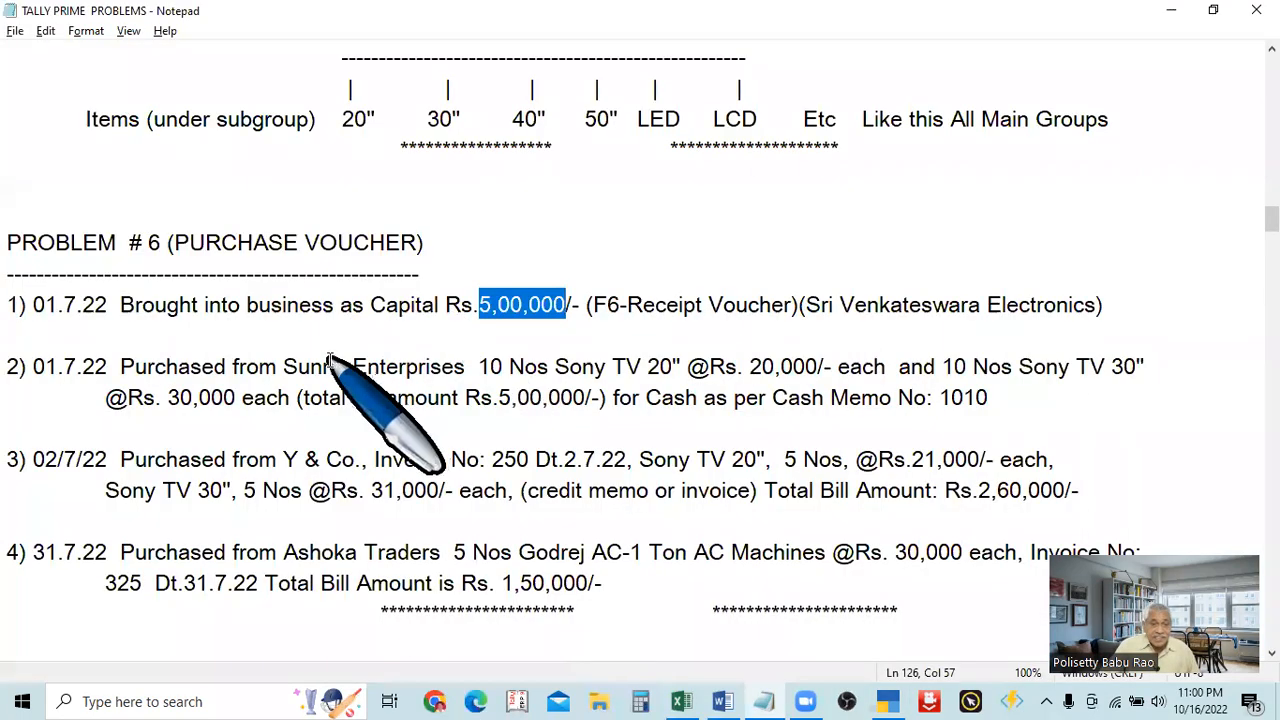
key("alt+Tab")
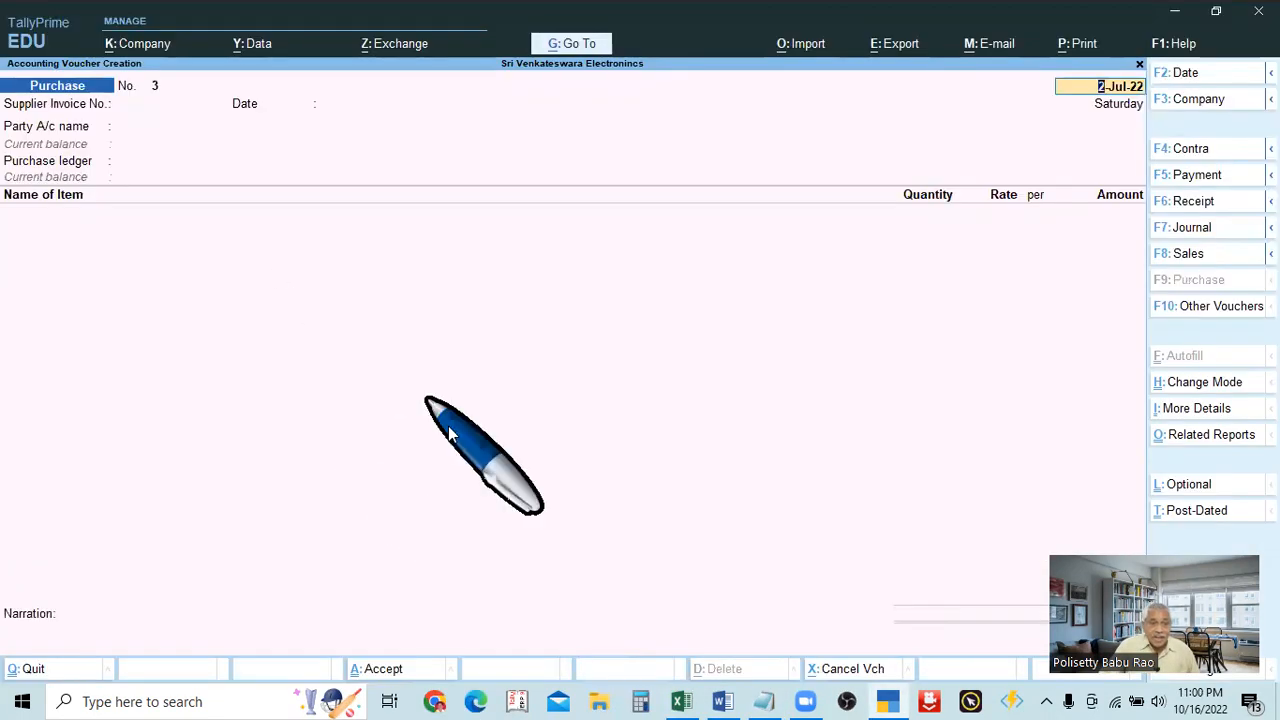
Step: Check transaction 4 in Notepad and set the new purchase voucher's date to 31-Jul-22
key("alt+Tab")
key("alt+Tab")
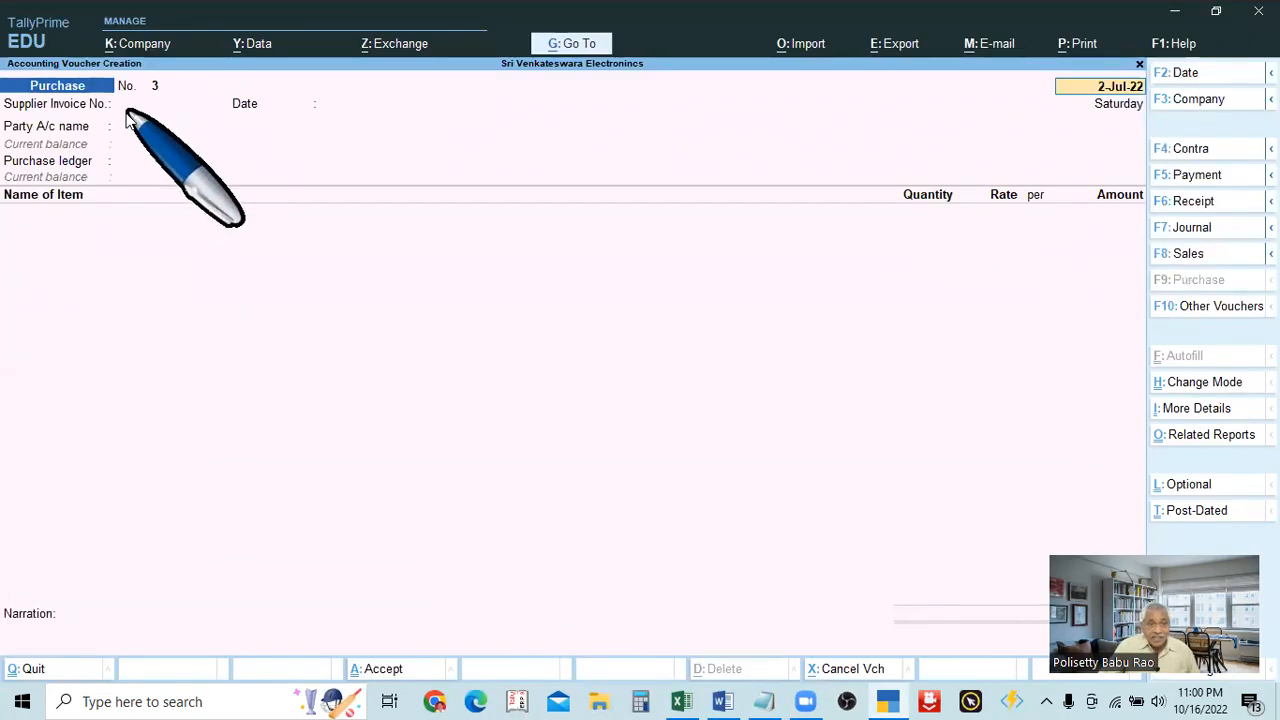
key("alt+Tab")
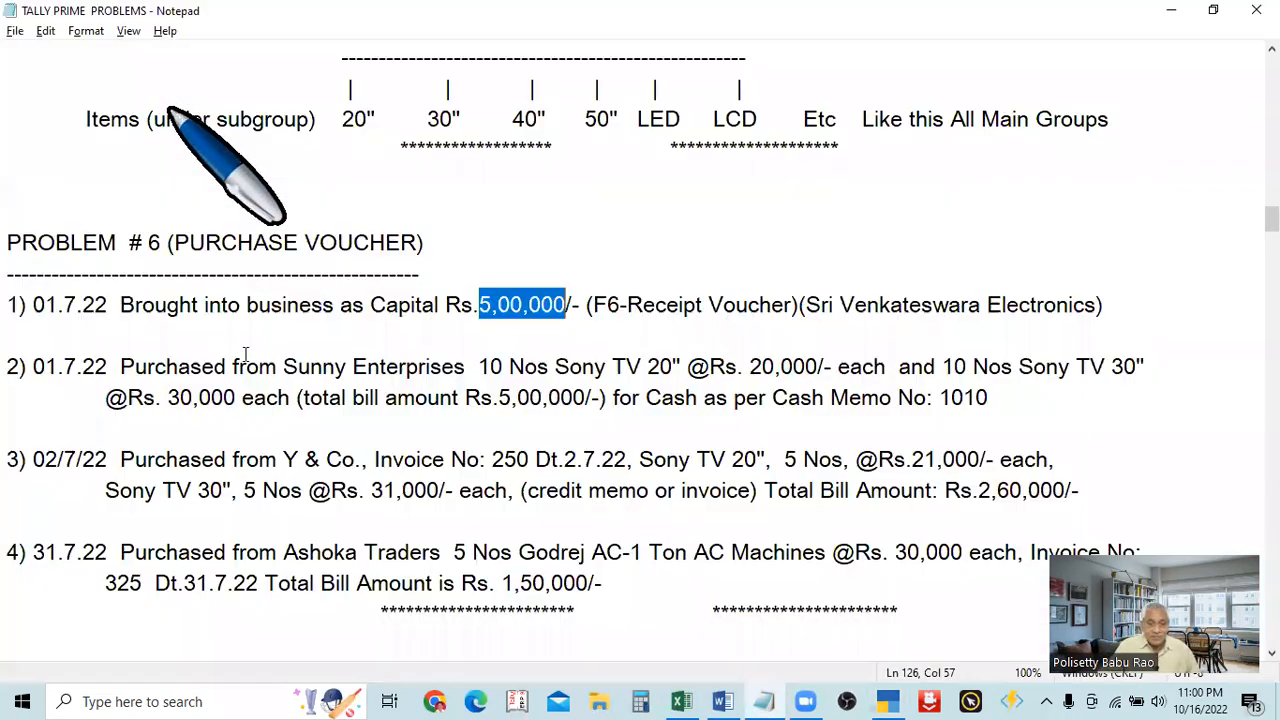
key("alt+Tab")
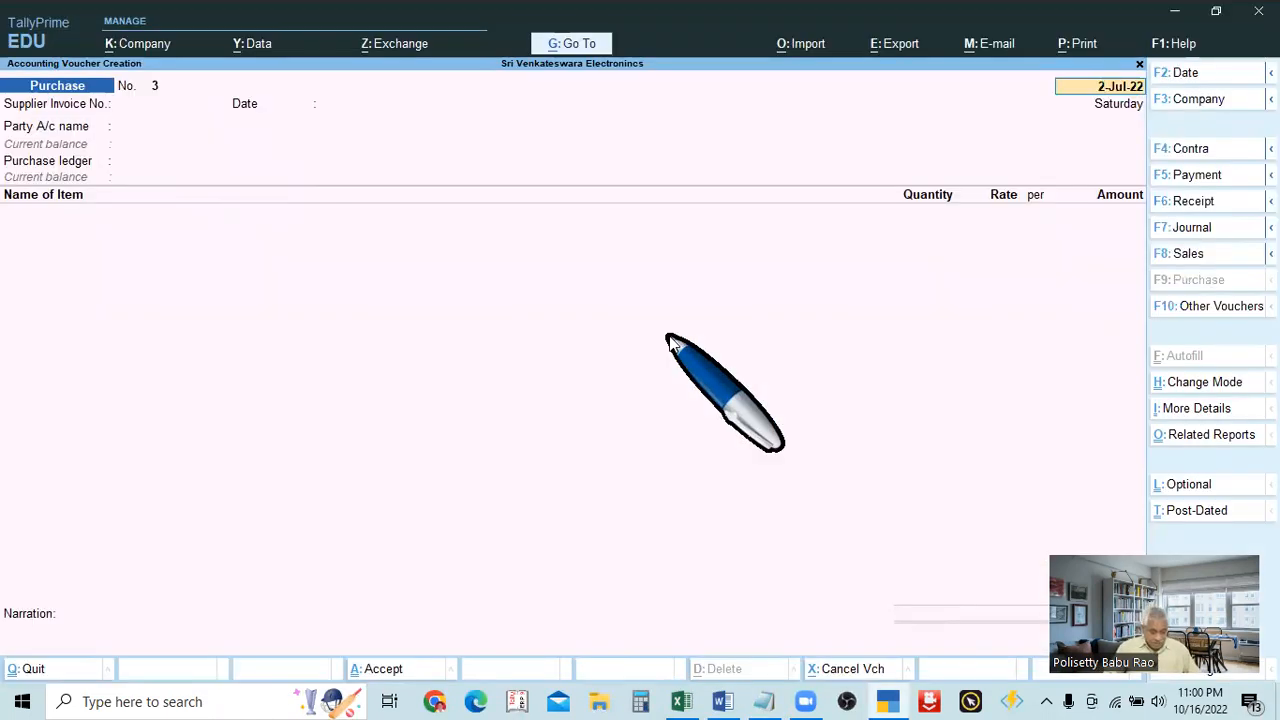
key("F2")
type("31.7")
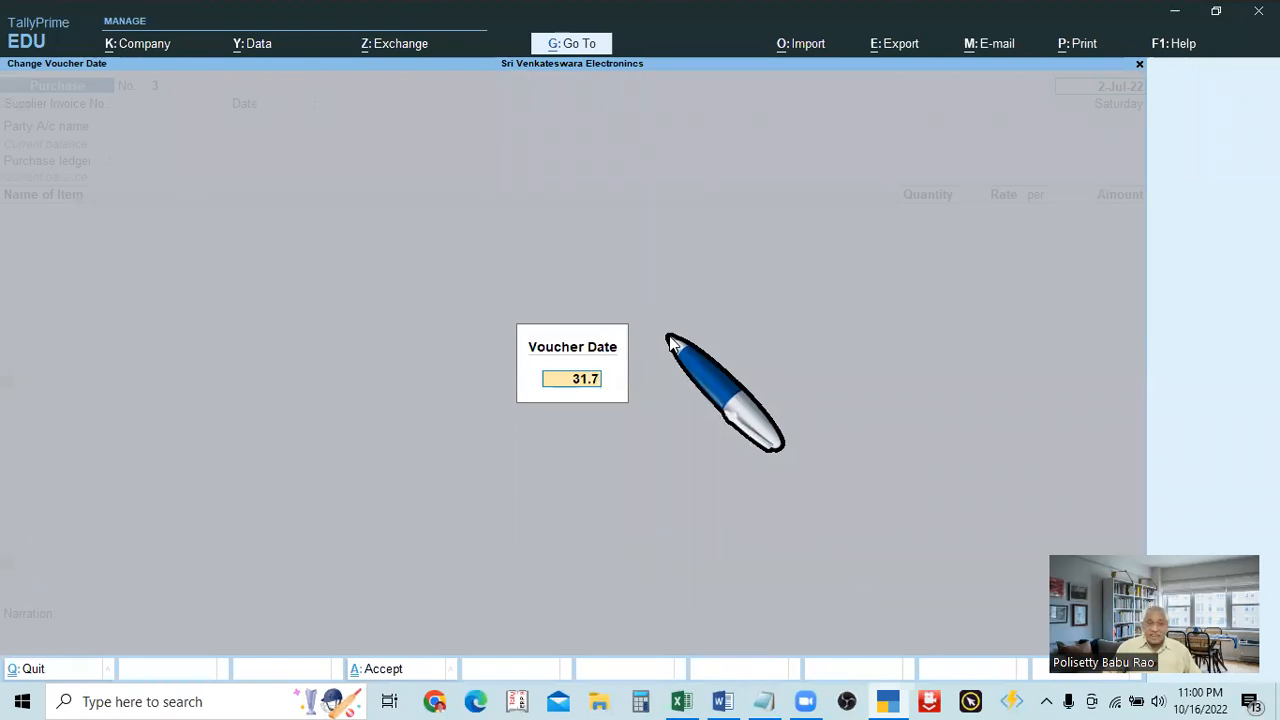
key("Return")
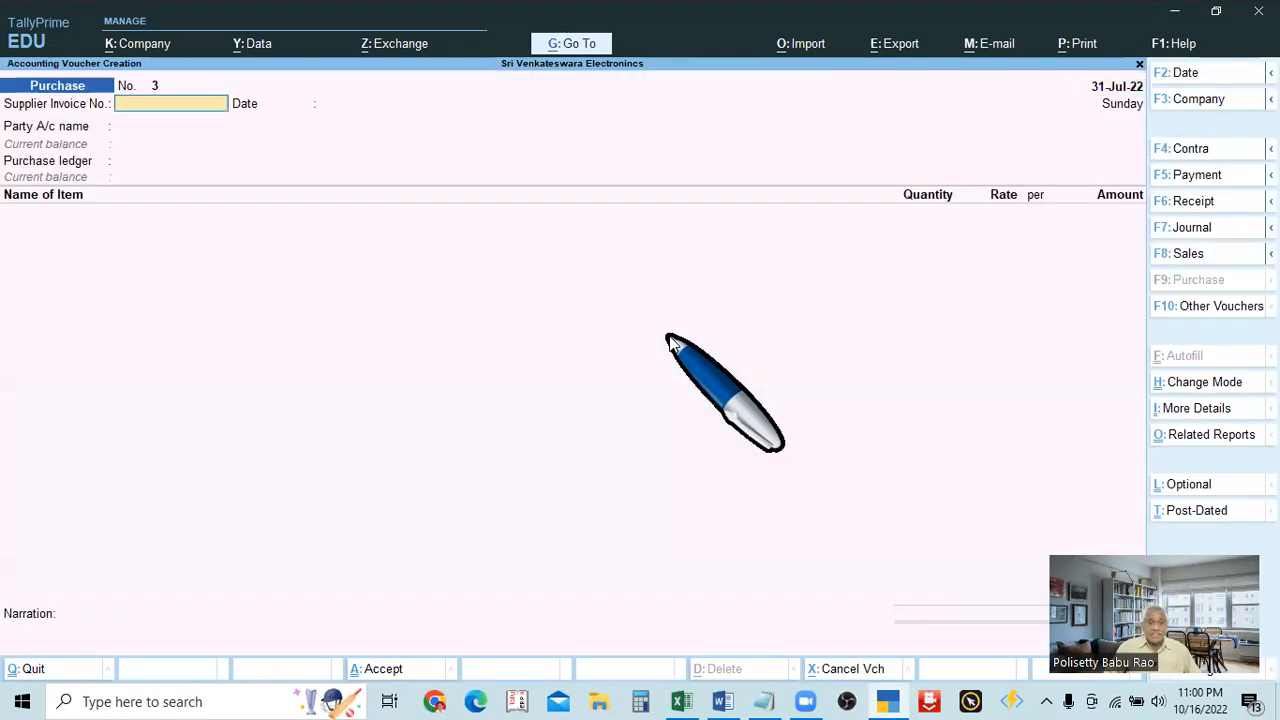
Step: Enter supplier invoice number 325 dated 31-Jul-22 on the voucher, verifying both against transaction 4 in Notepad
key("alt+Tab")
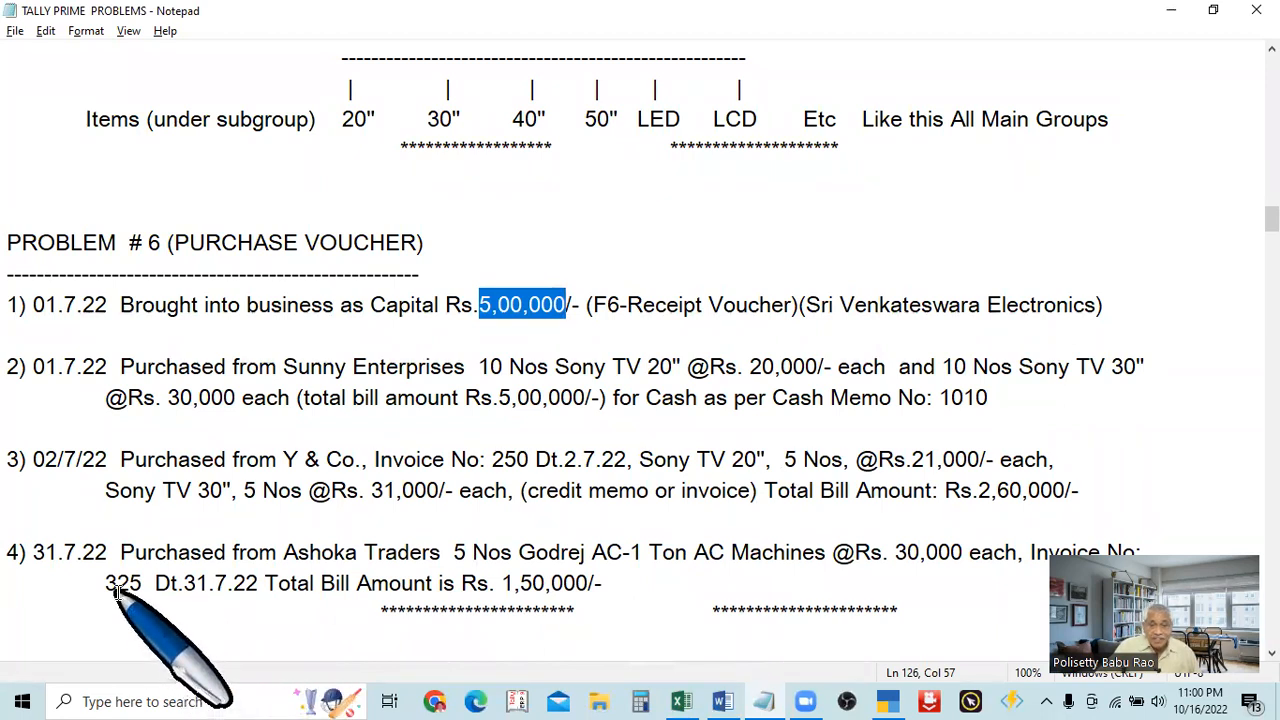
key("alt+Tab")
type("32")
key("Return")
key("Return")
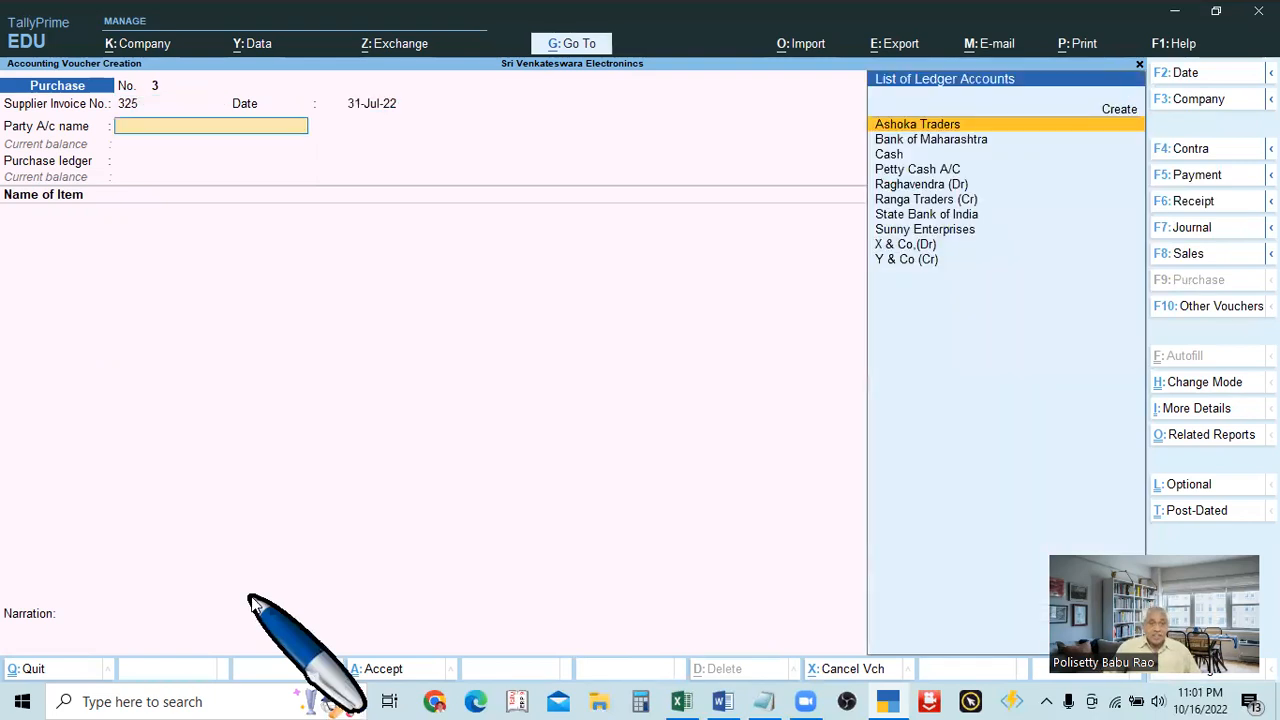
key("alt+Tab")
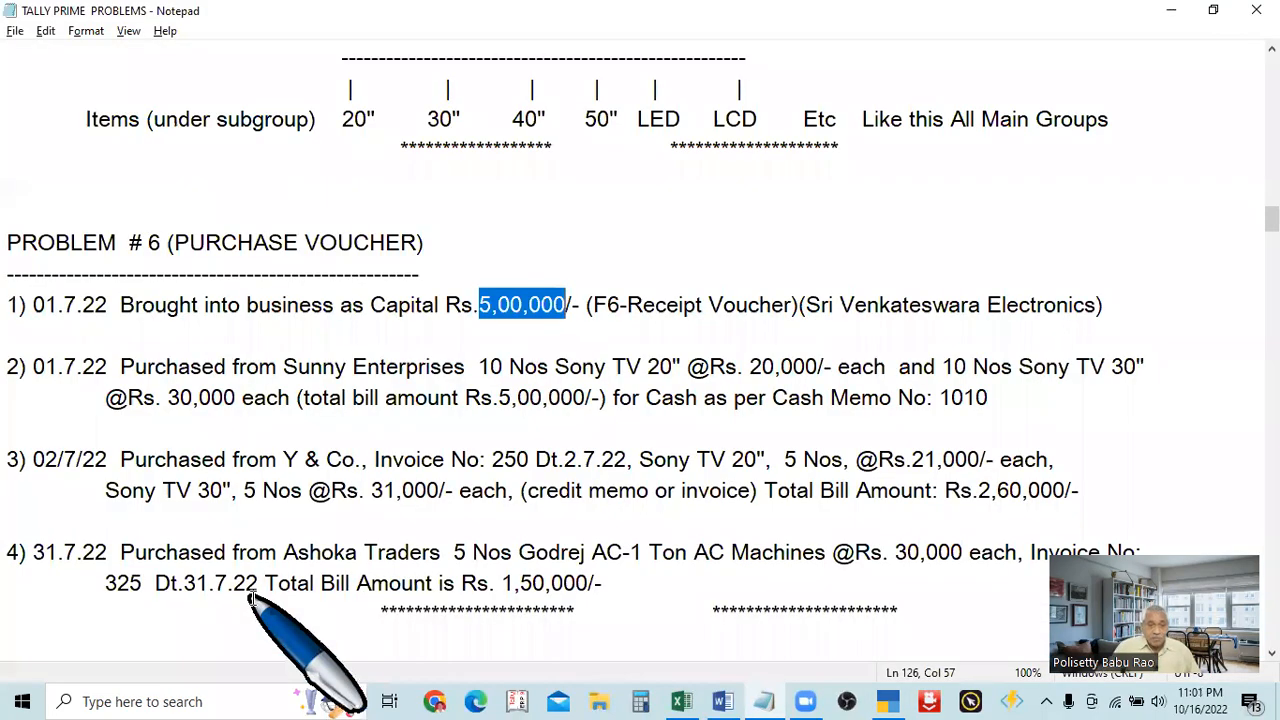
key("alt+Tab")
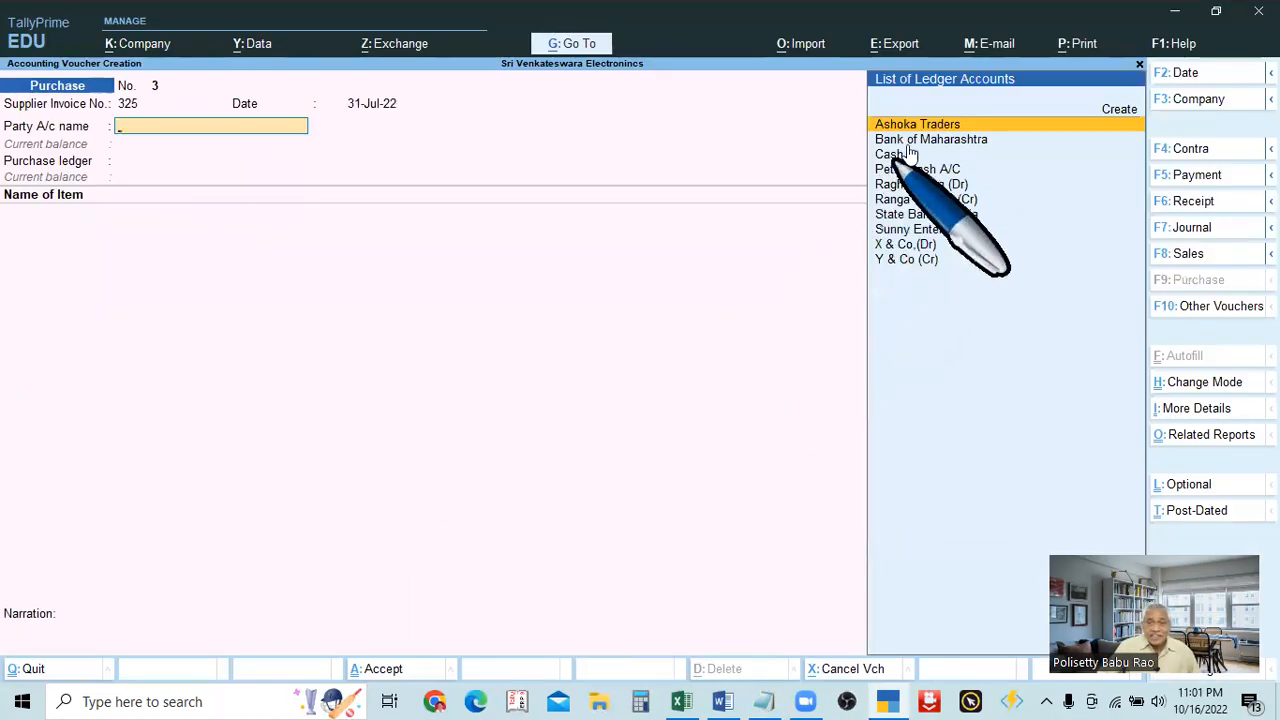
Step: Retype the word "Traders" after "Ashoka" in transaction 4 of the Notepad problem file and save the file
key("alt+Tab")
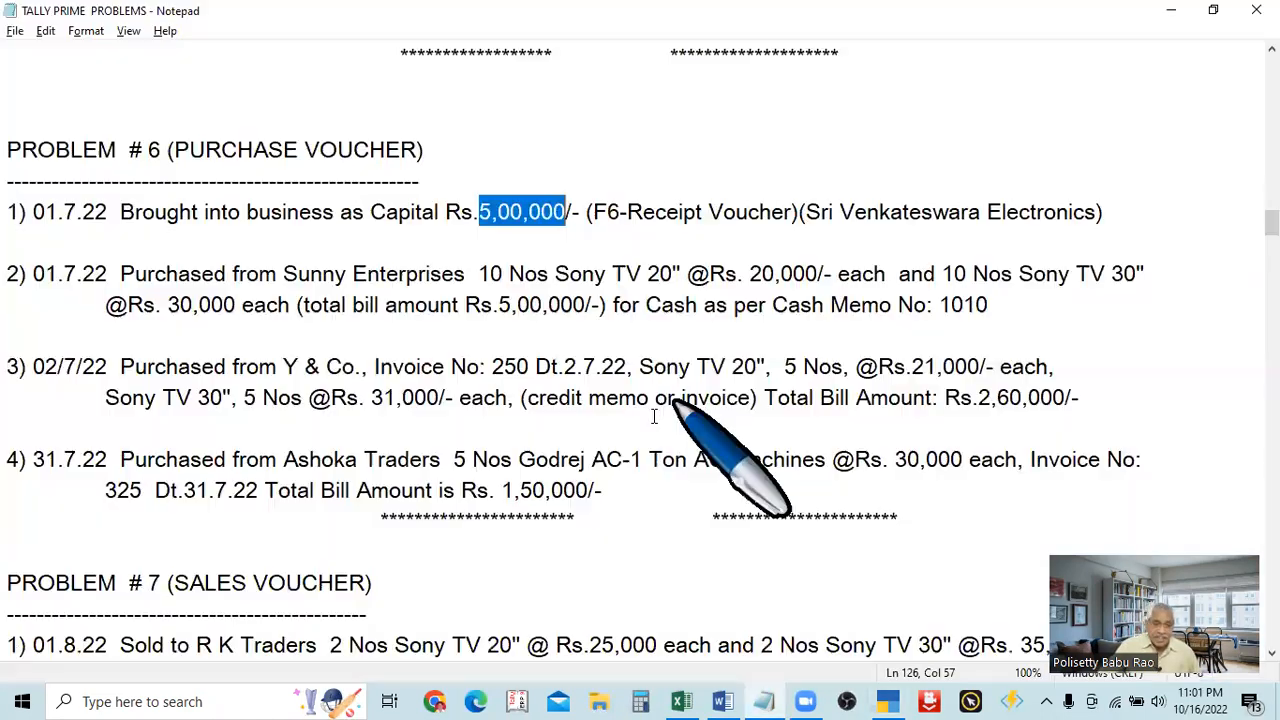
left_click(410, 457)
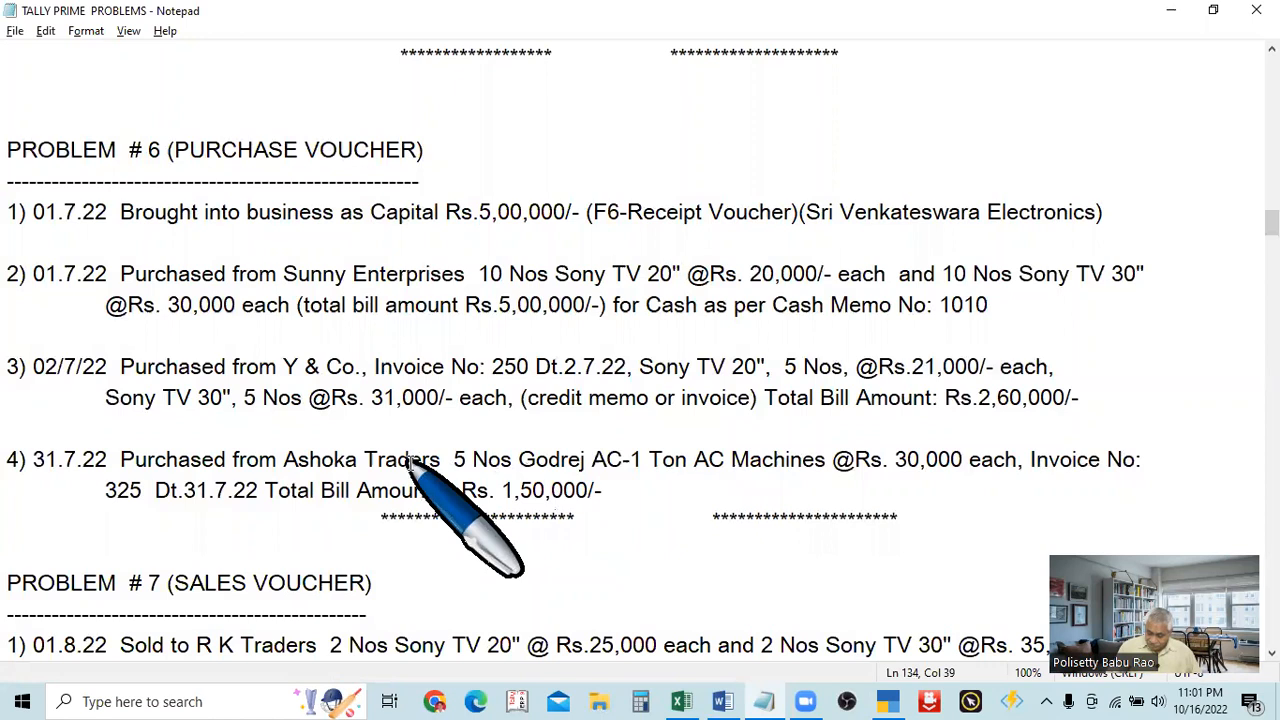
left_click(440, 459)
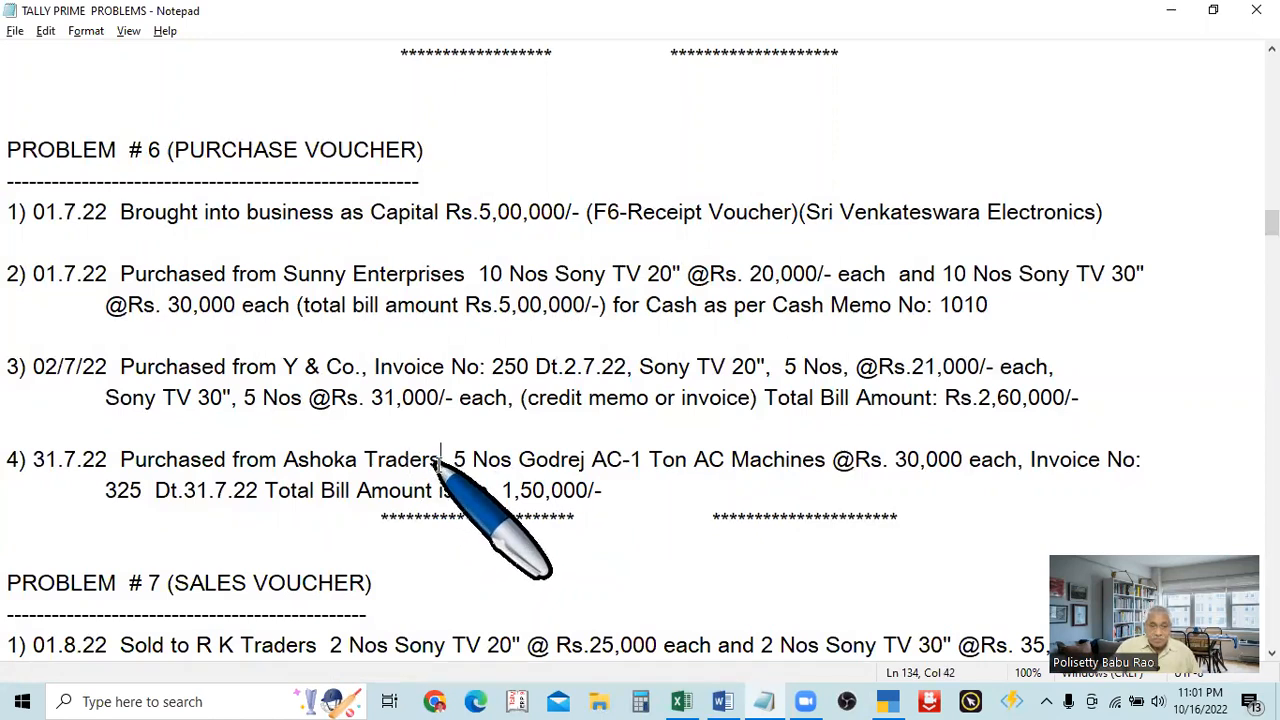
key("BackSpace")
key("BackSpace")
key("BackSpace")
key("BackSpace")
key("BackSpace")
key("BackSpace")
key("BackSpace")
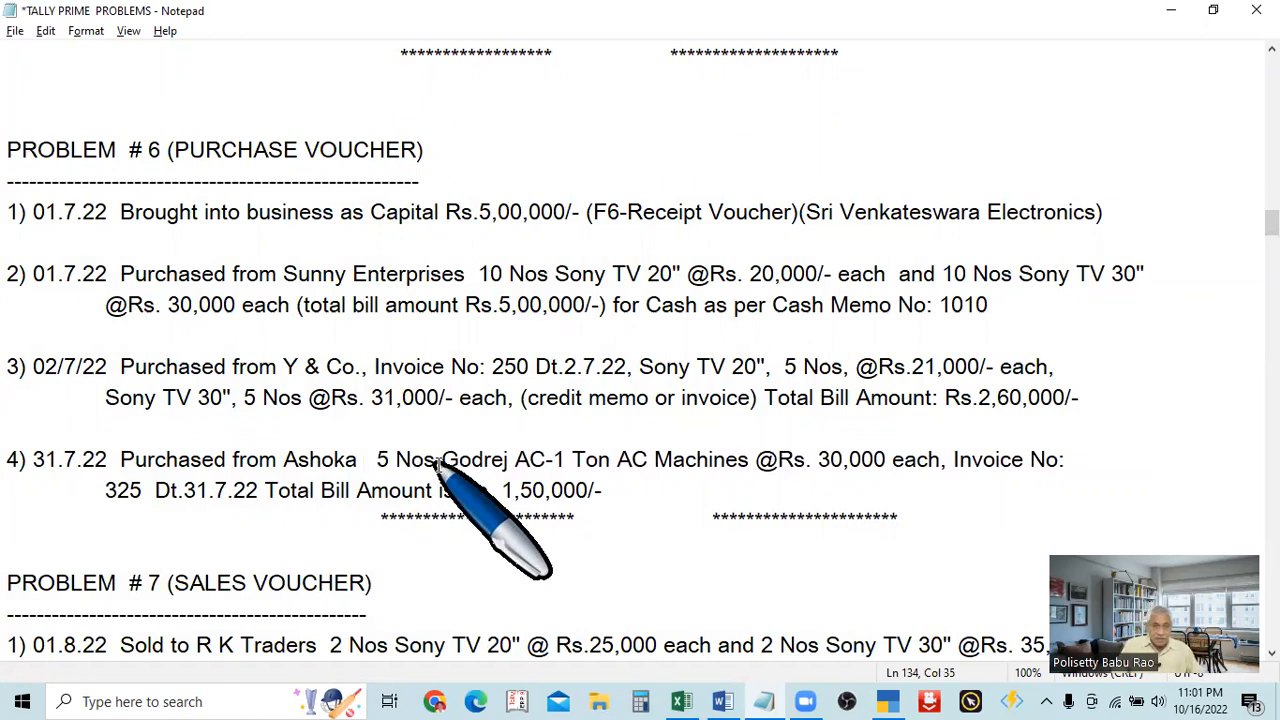
type("TRAD")
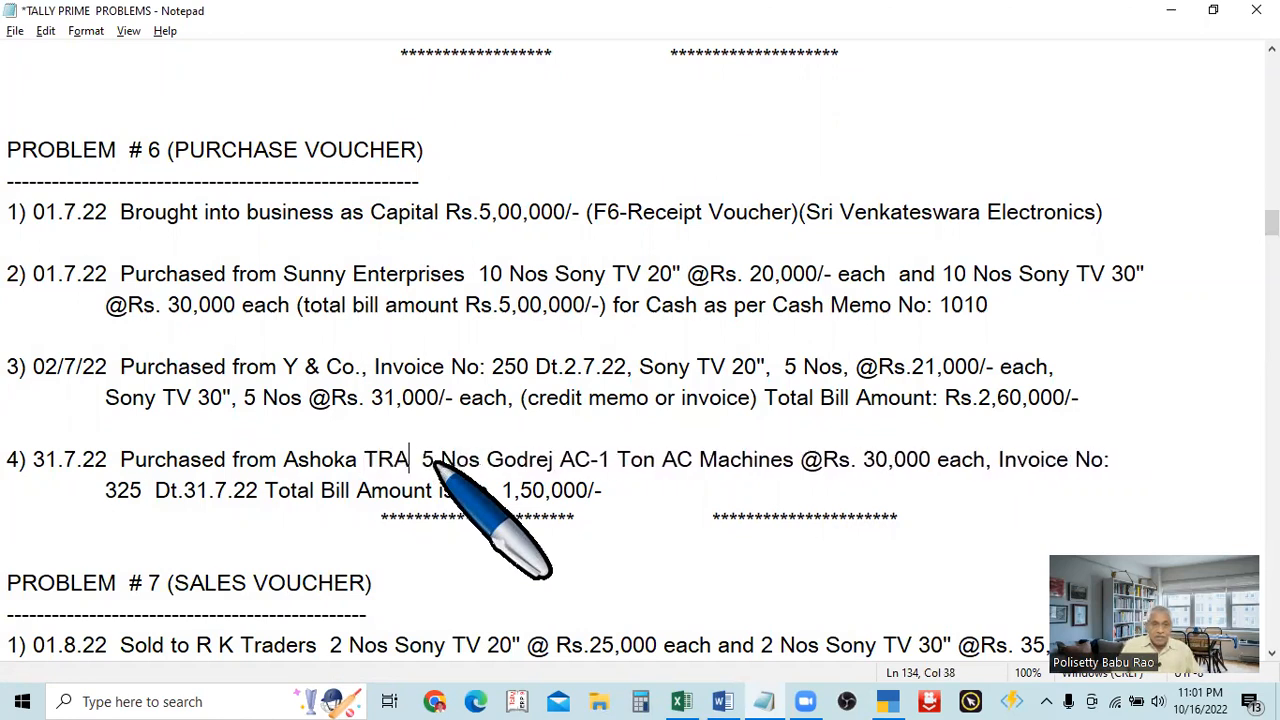
key("BackSpace")
key("BackSpace")
key("BackSpace")
type("raders")
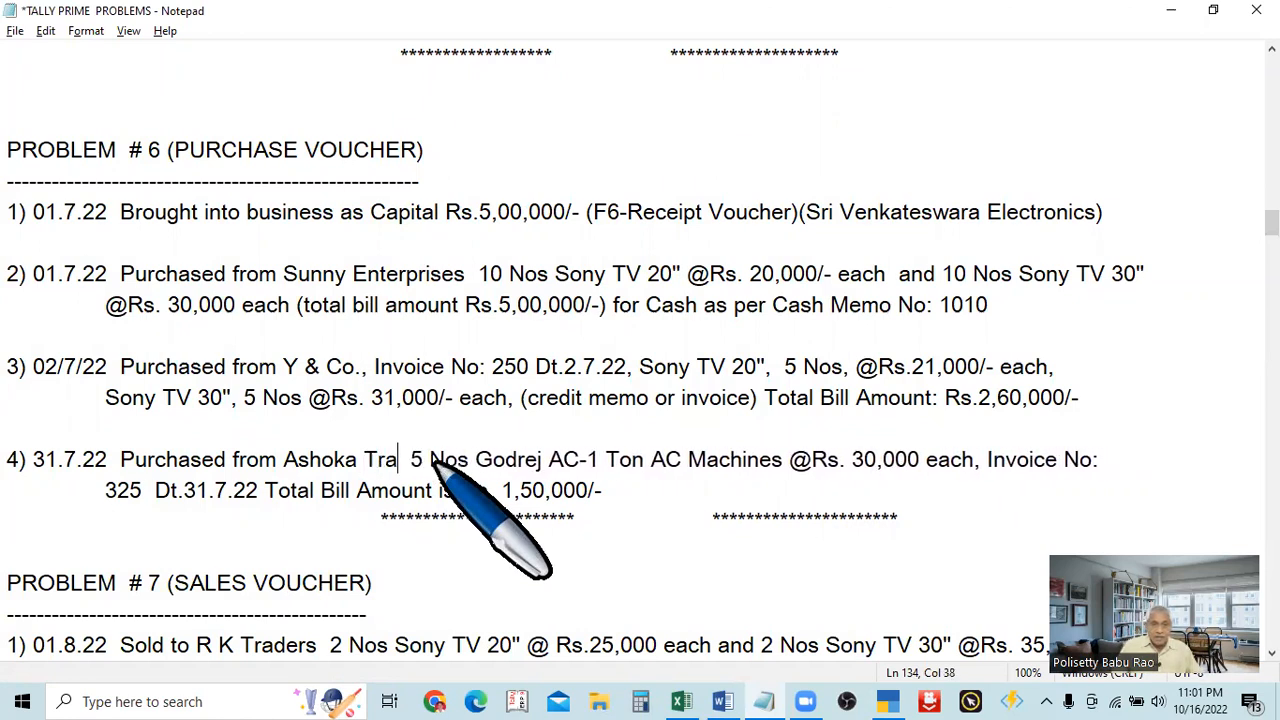
key("ctrl+s")
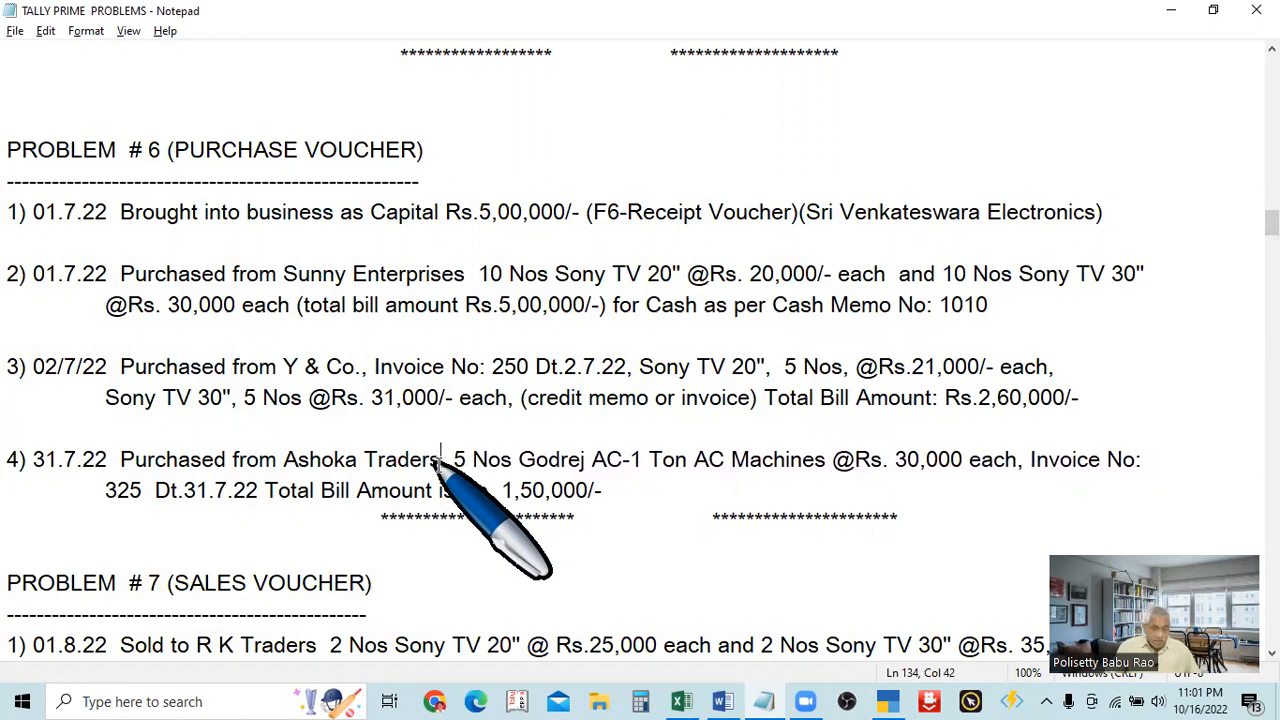
Step: Select Ashoka Traders as the voucher's party account in TallyPrime and accept the default party details
key("alt+Tab")
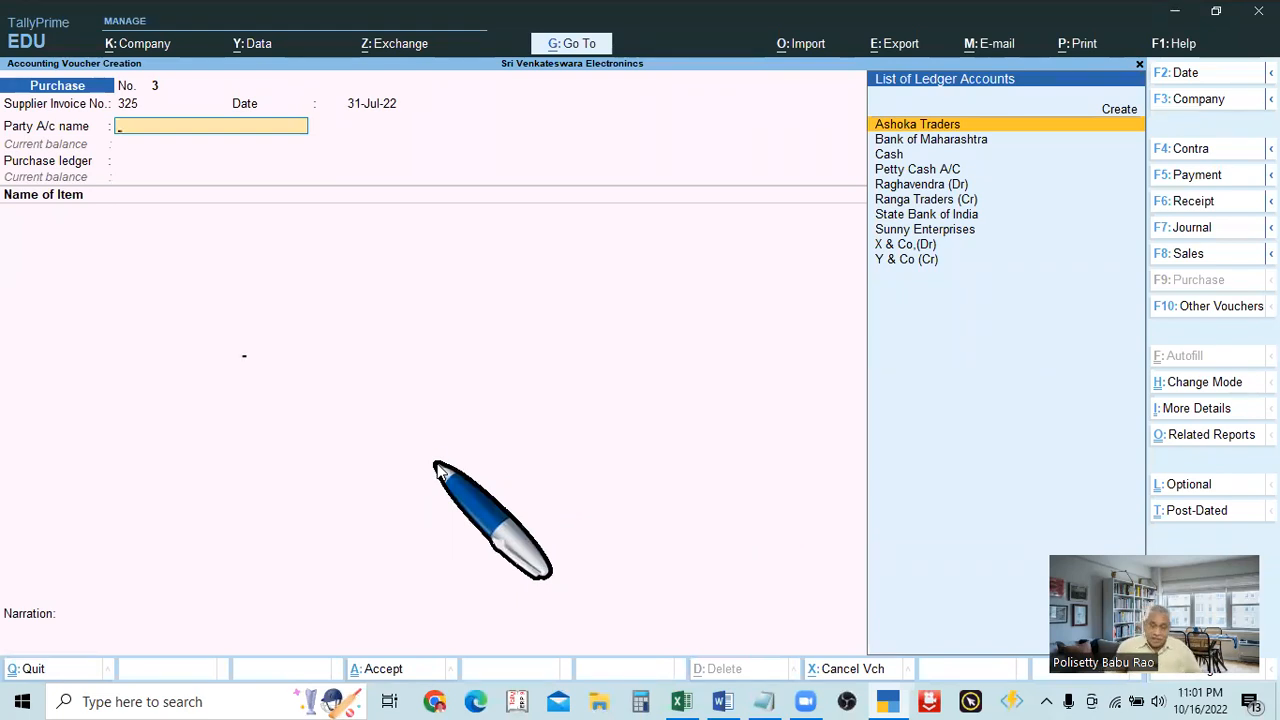
key("Return")
key("ctrl+a")
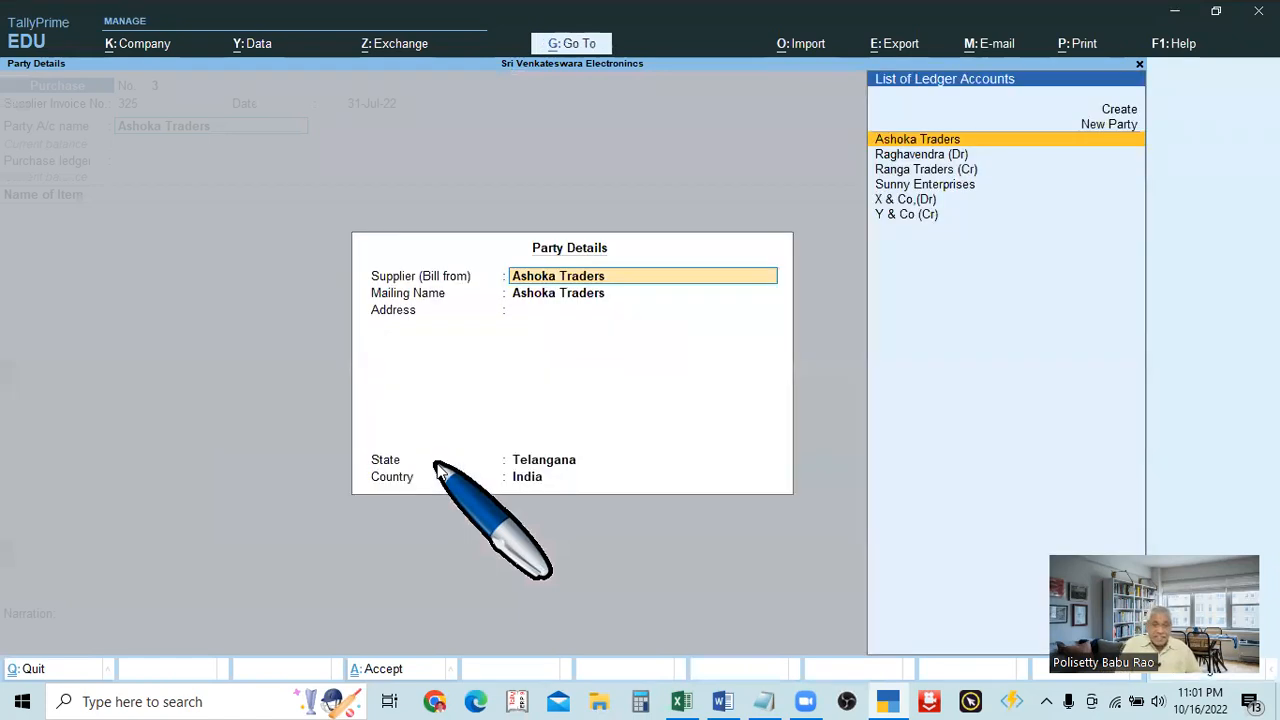
key("ctrl+a")
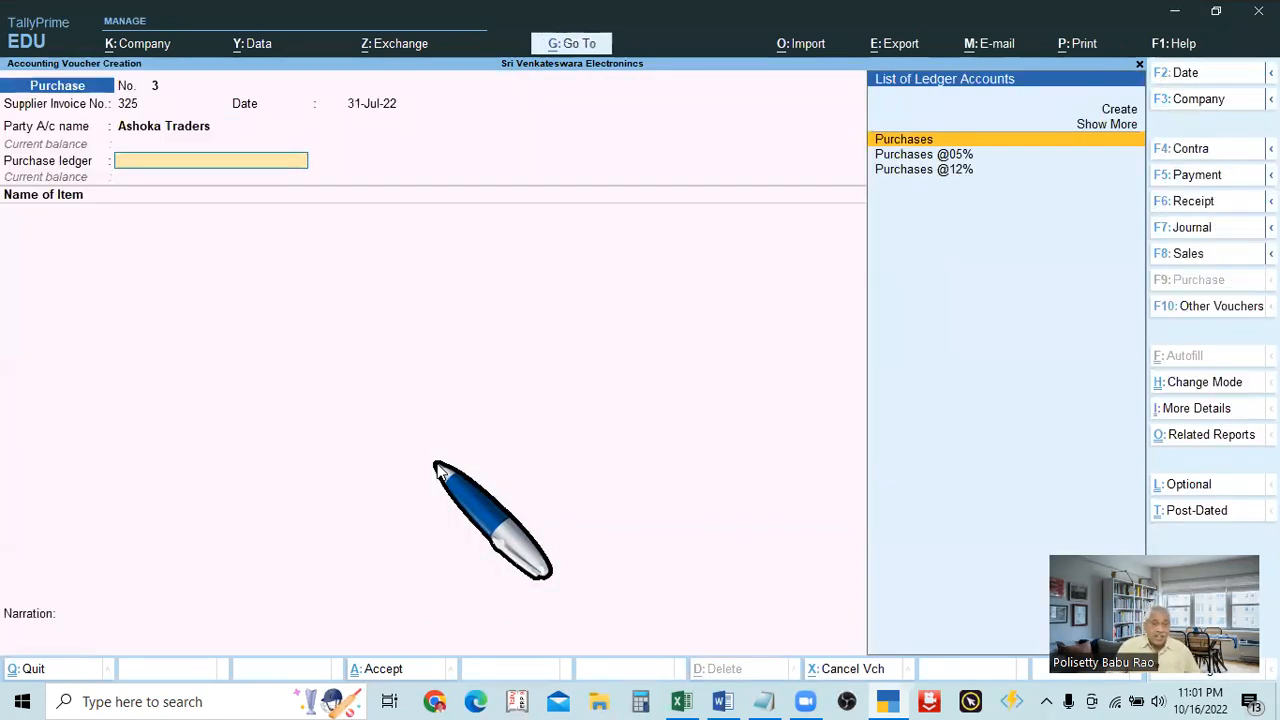
key("alt+Tab")
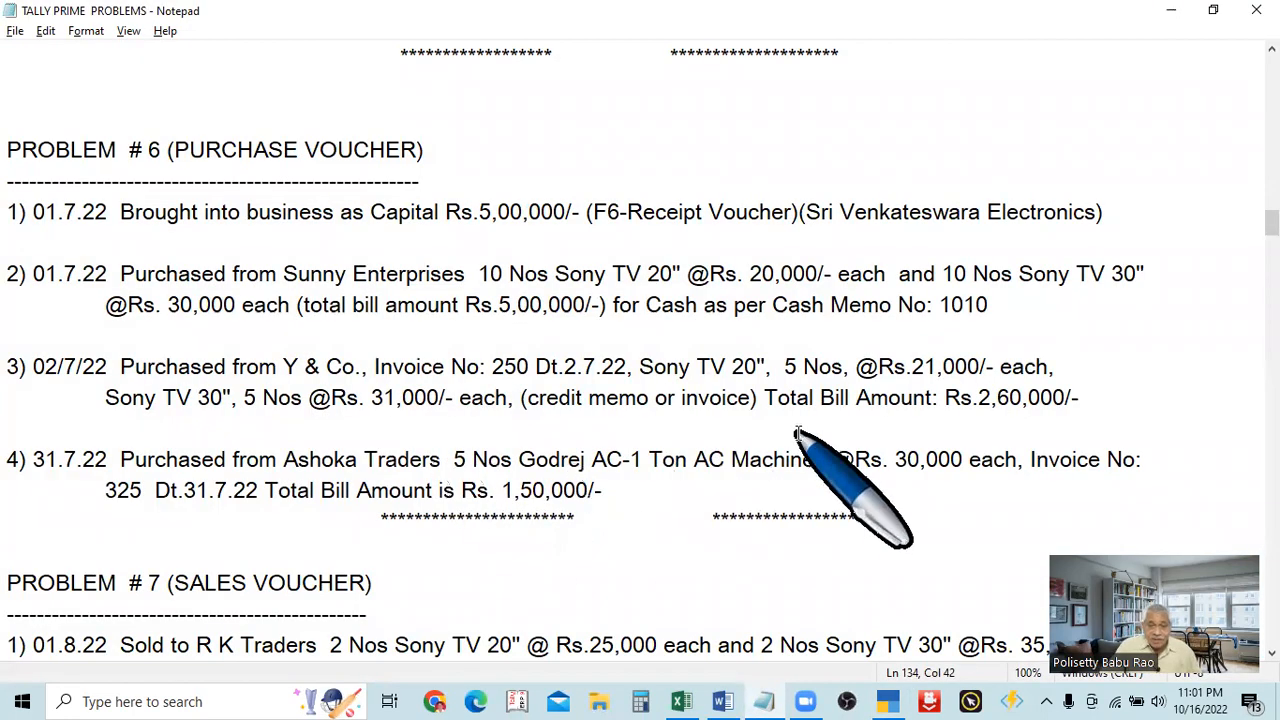
key("alt+Tab")
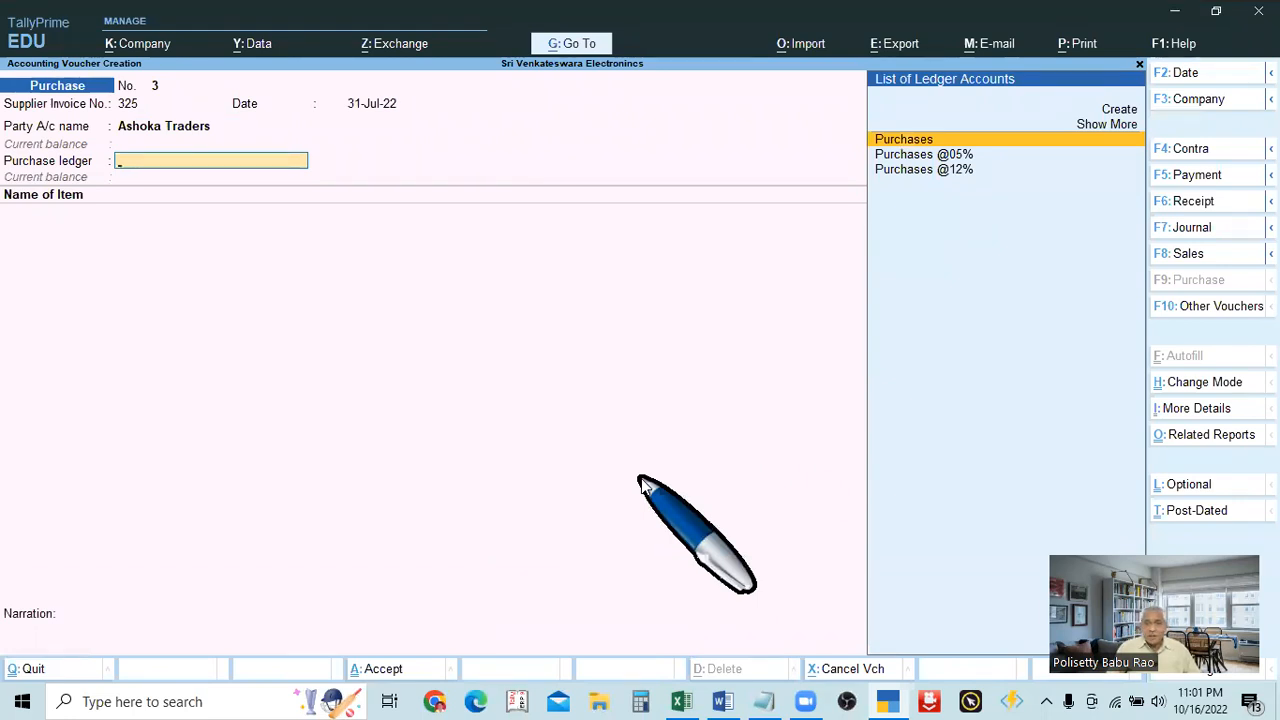
key("Down")
key("Down")
key("Return")
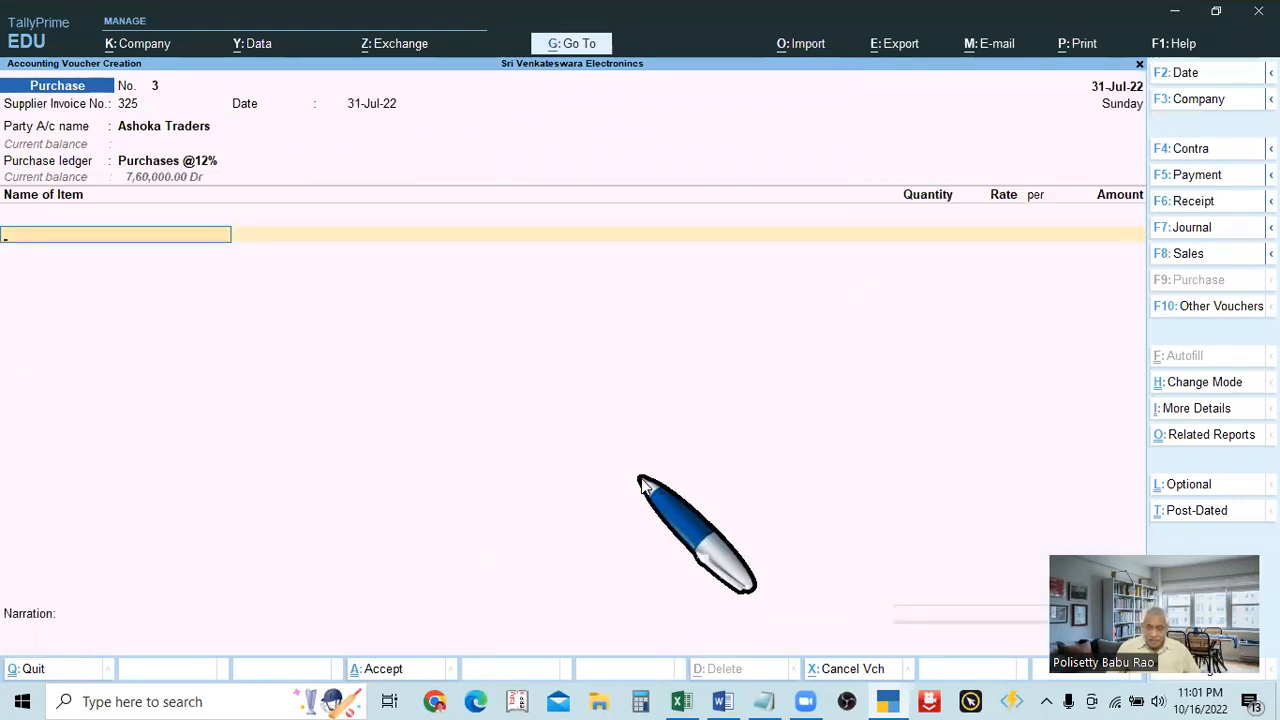
key("alt+Tab")
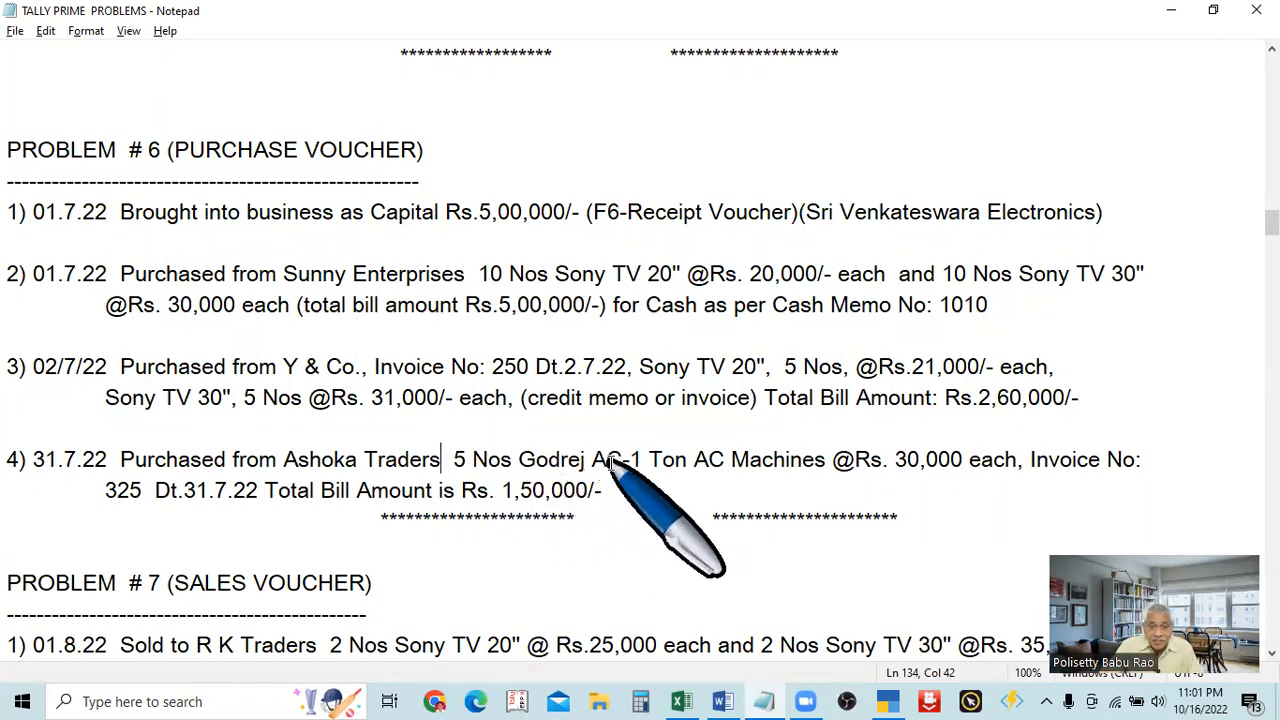
key("alt+Tab")
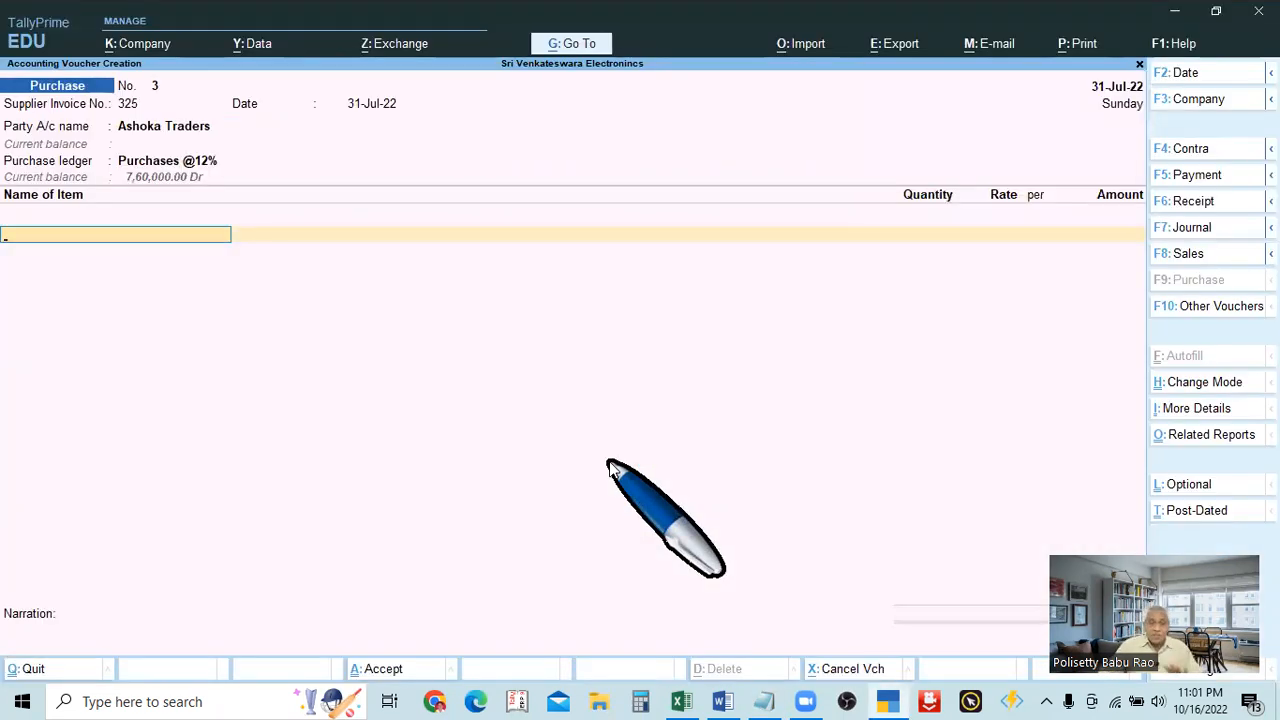
Step: Return to the voucher's purchase ledger and start a new ledger named Purchases%18%
left_click(187, 163)
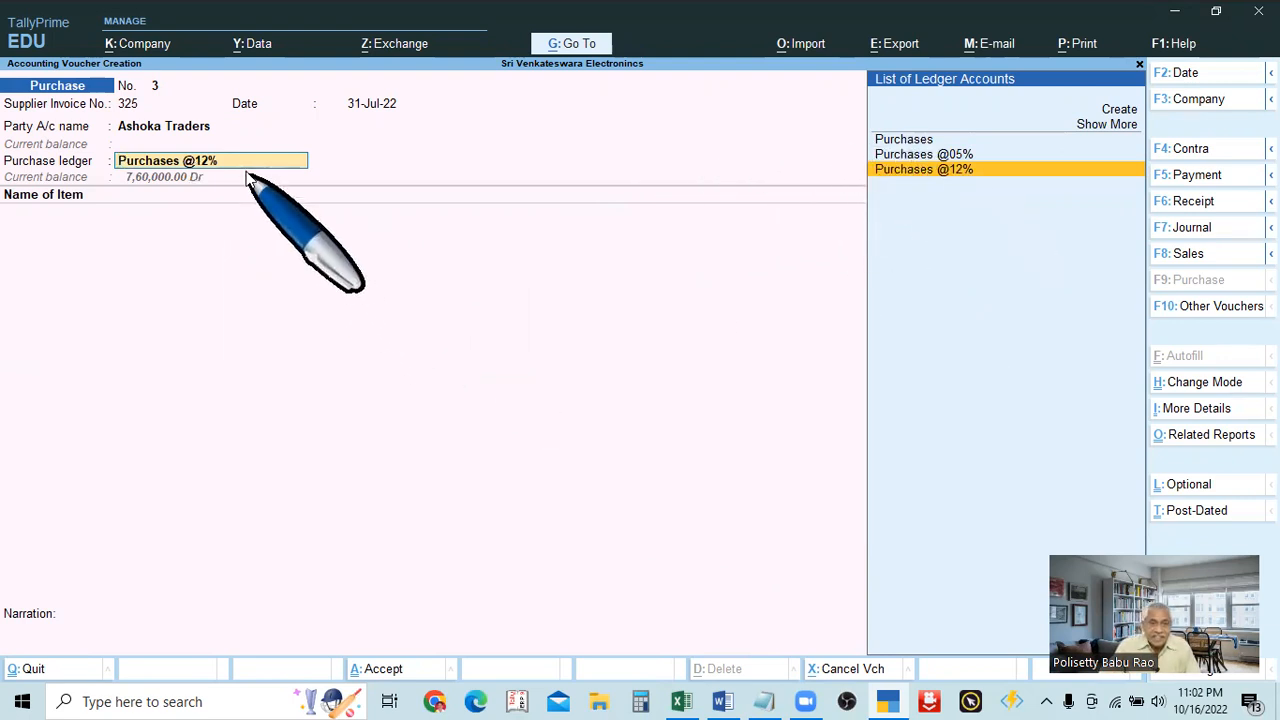
key("ctrl")
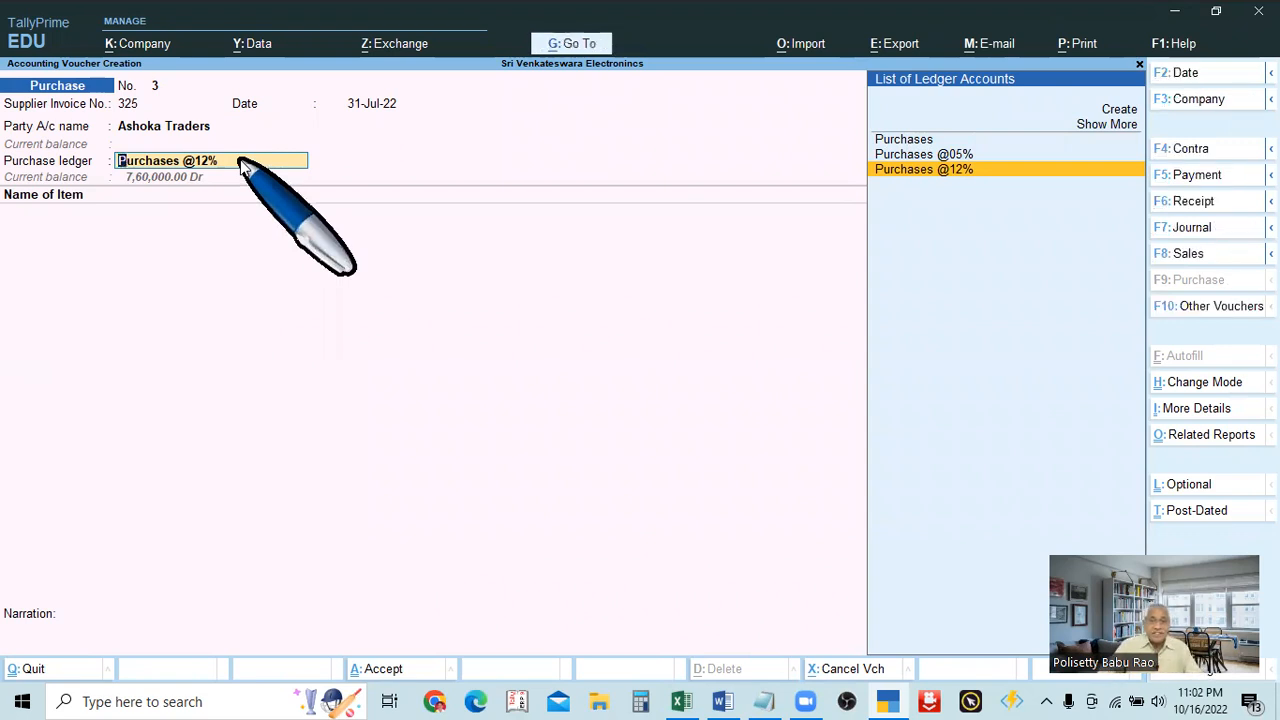
key("Return")
left_click(229, 165)
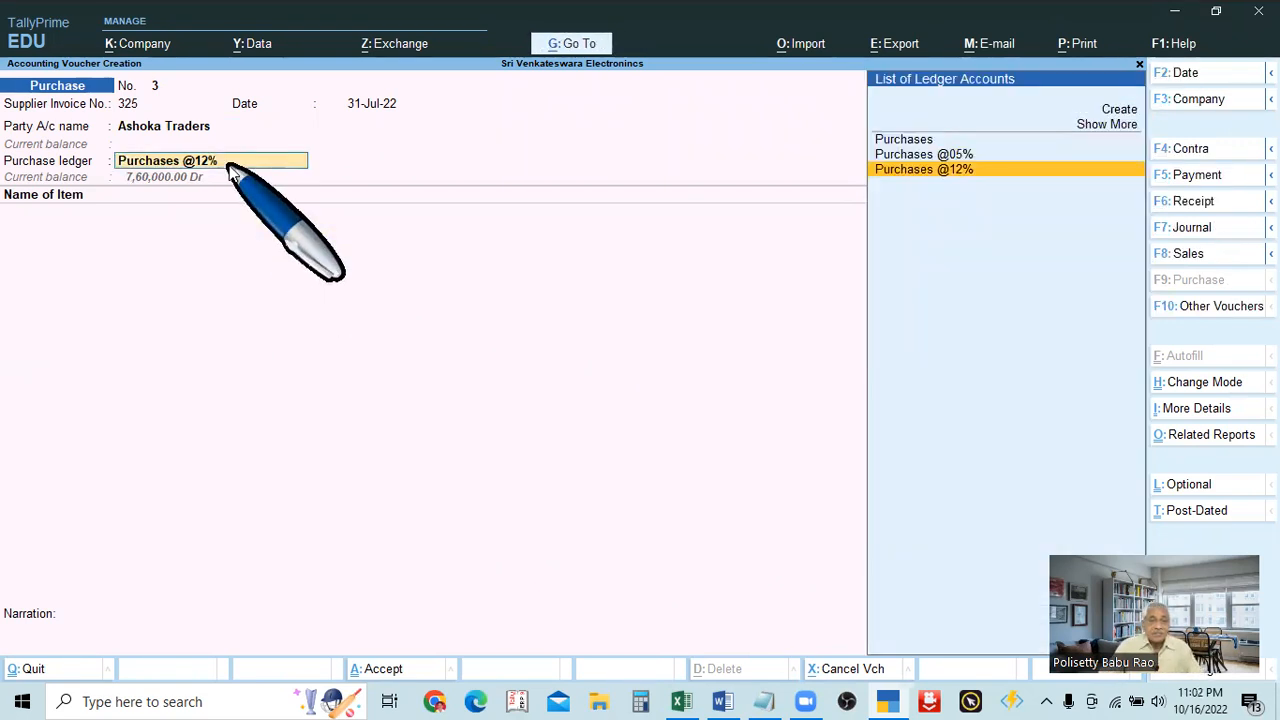
key("alt+c")
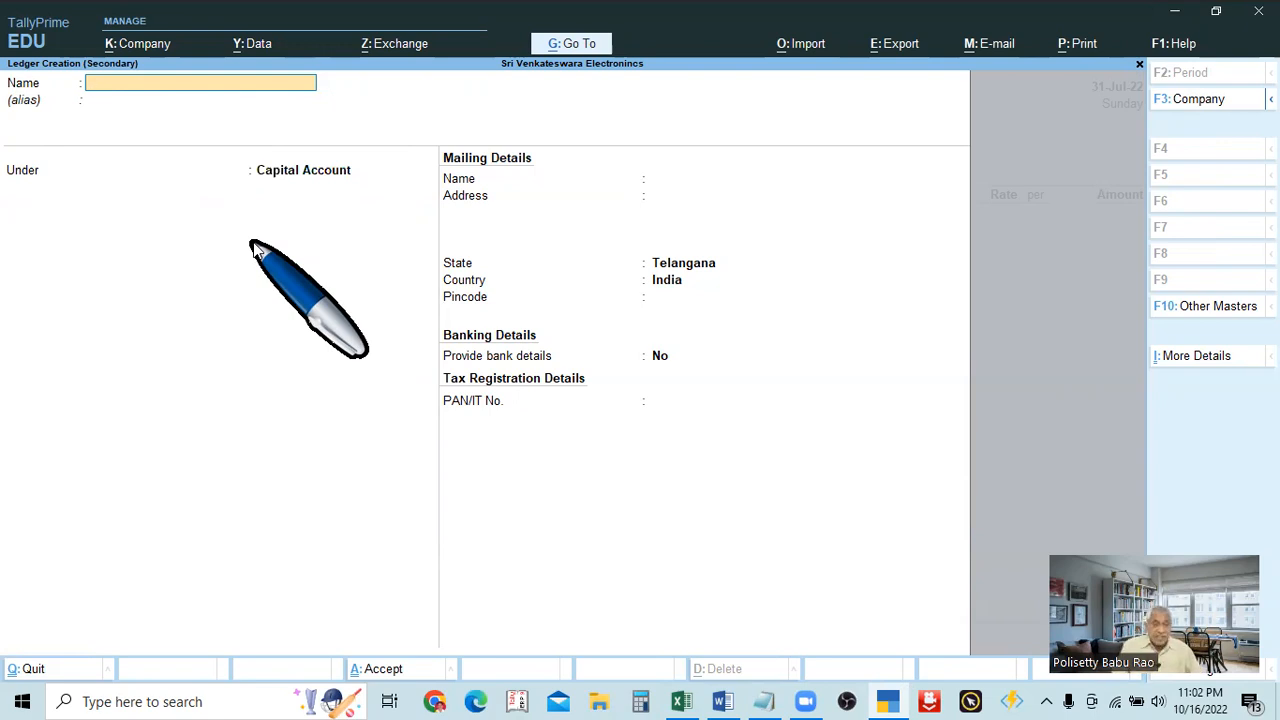
type("chases%")
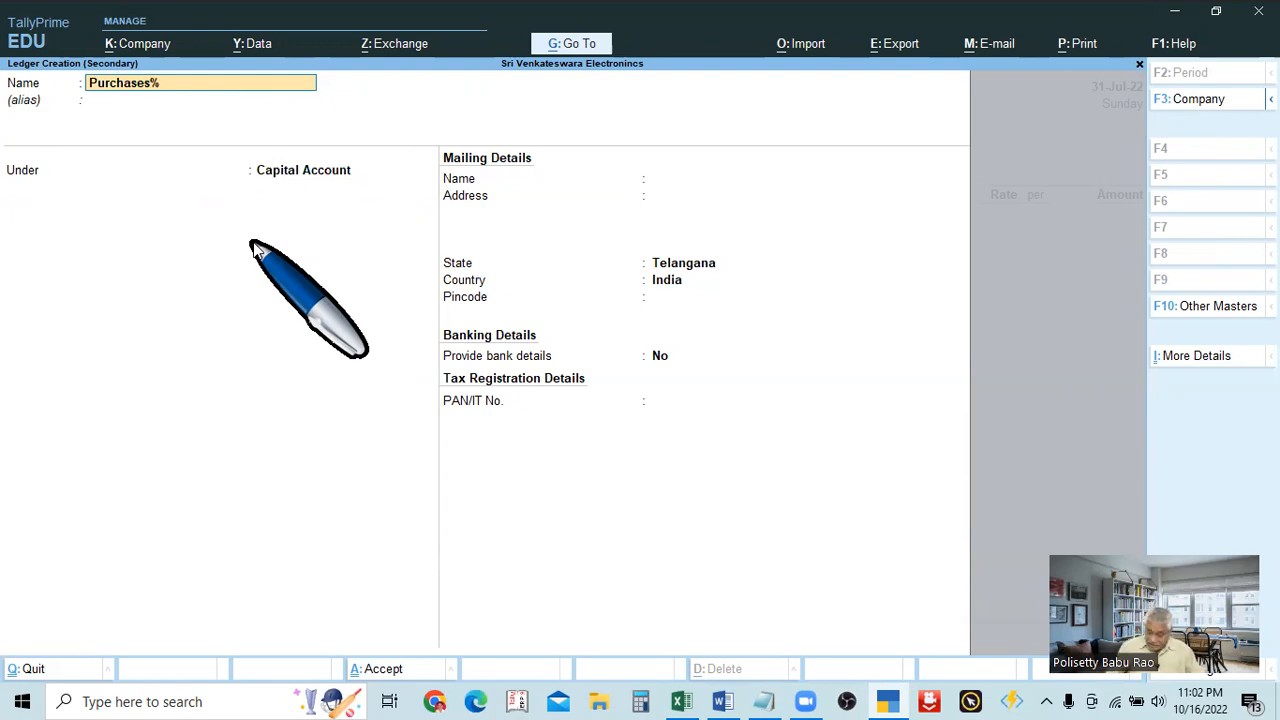
type("18%")
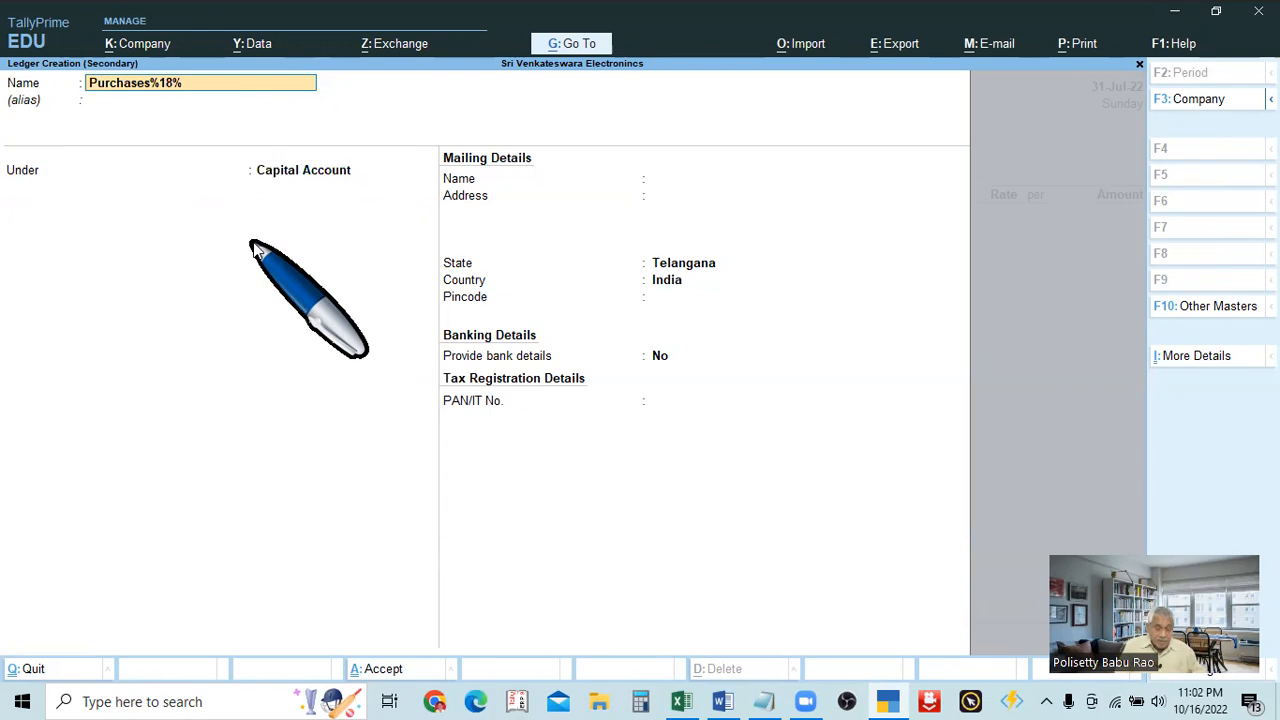
Step: Place the new ledger under Purchase Accounts with ledger type Not Applicable and save it as the voucher's purchase ledger
key("Return")
key("Return")
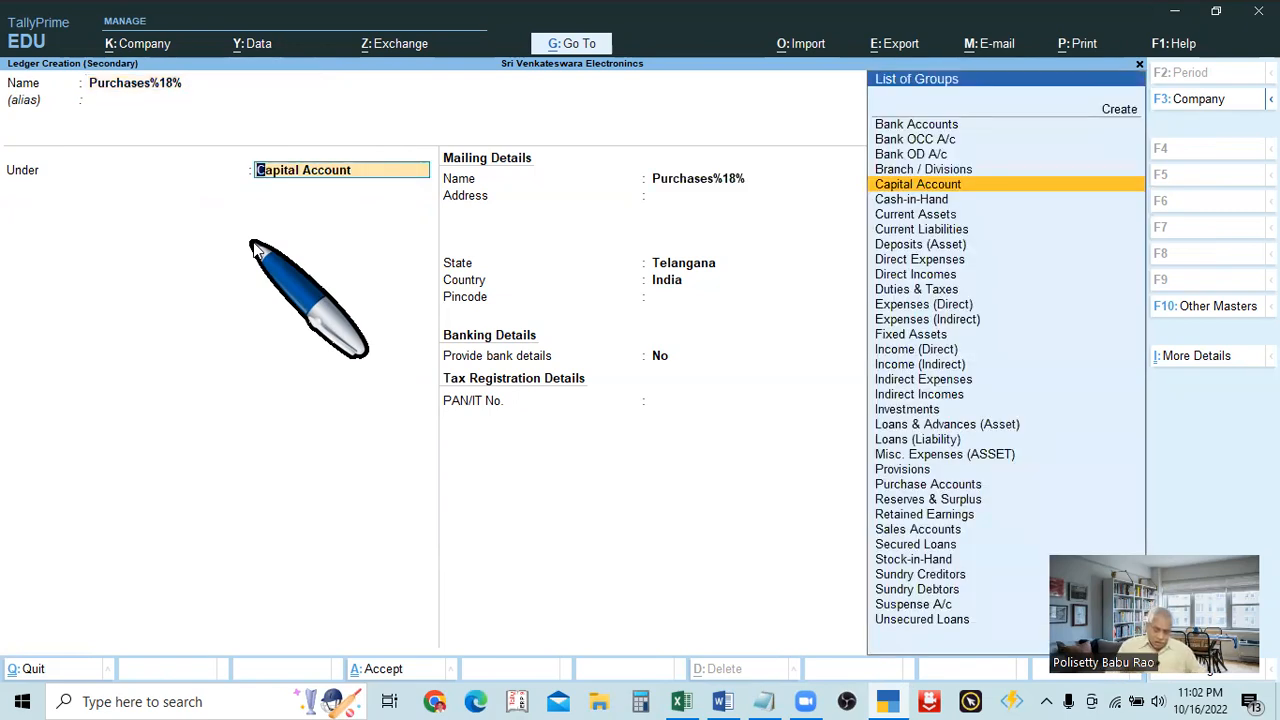
type("Pur")
key("Return")
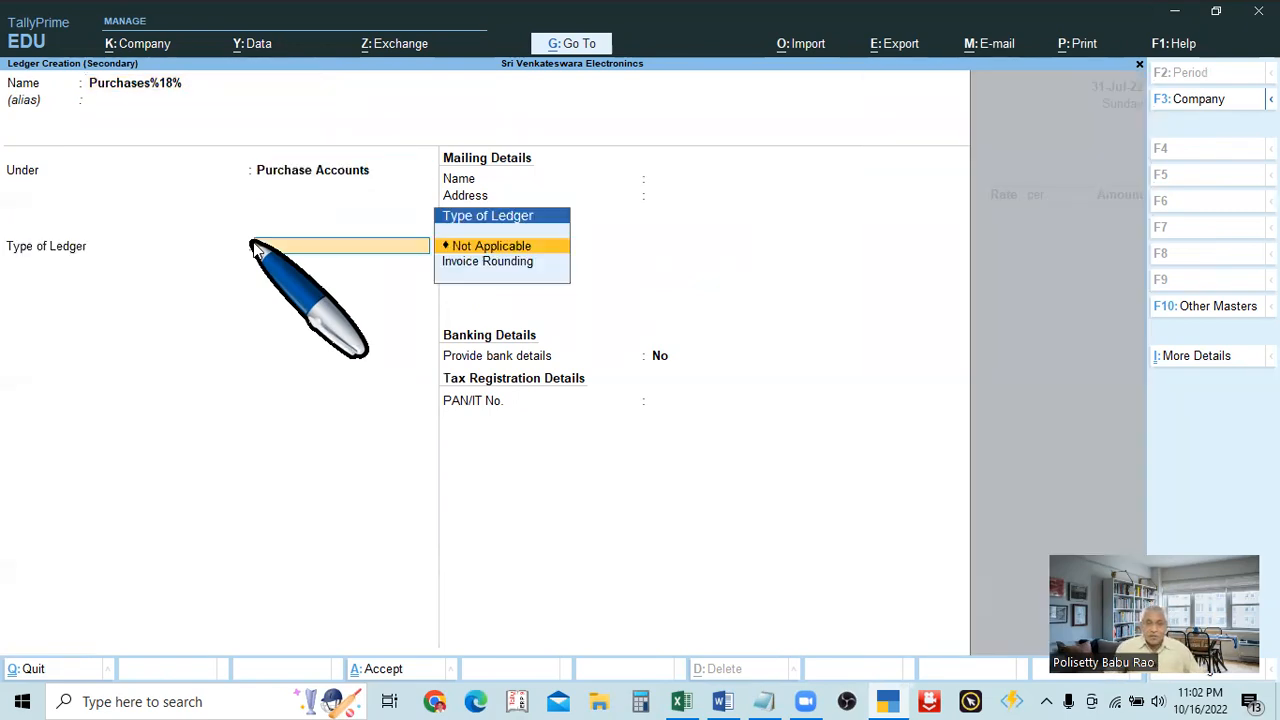
key("Return")
key("Return")
key("Return")
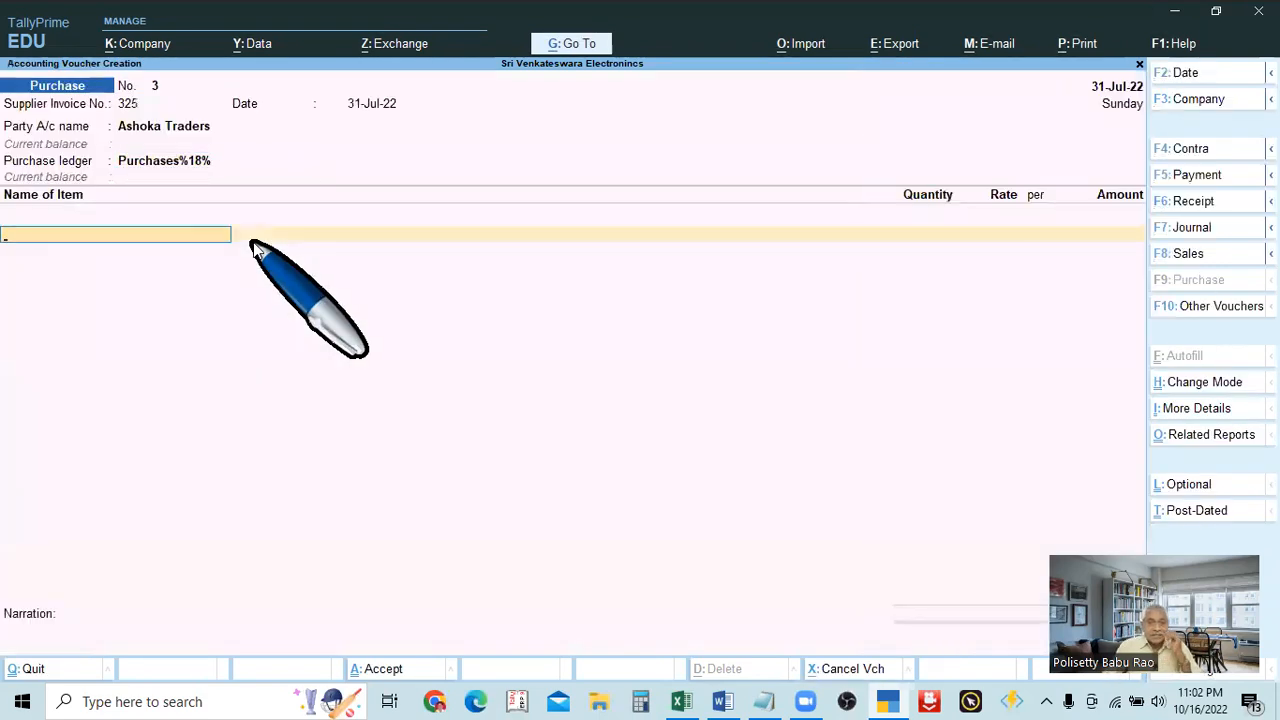
left_click(183, 162)
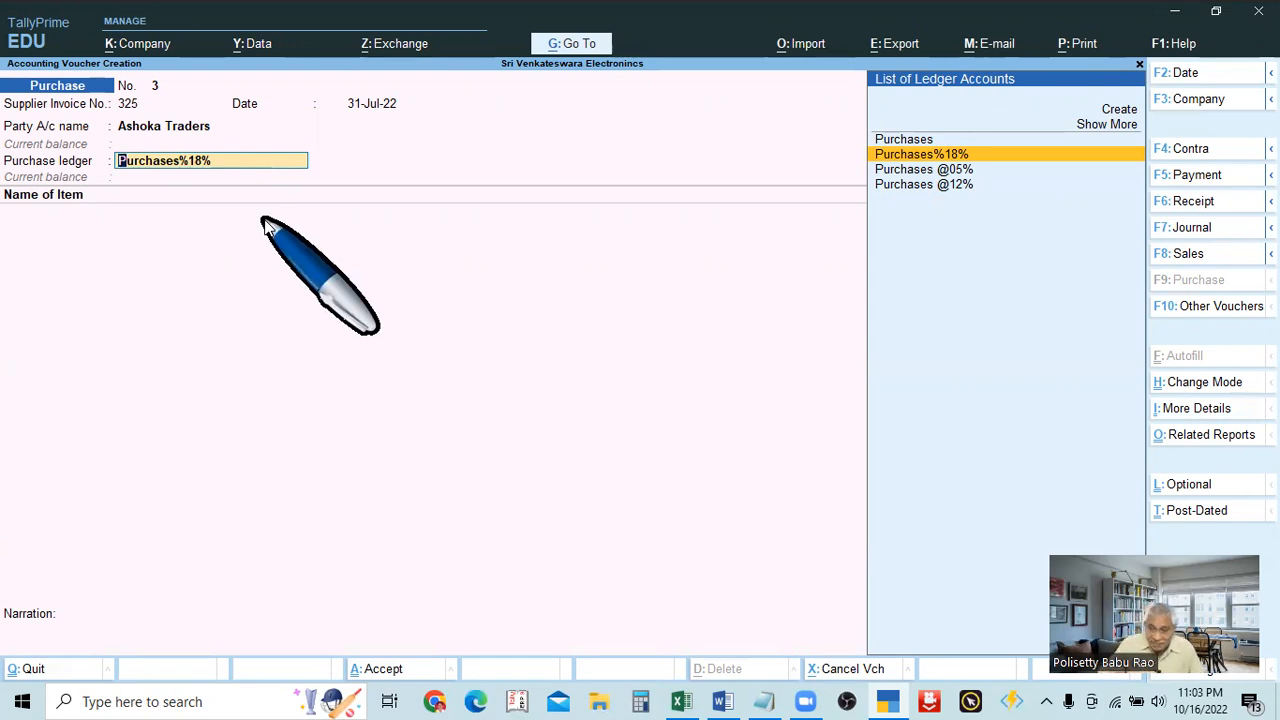
left_click(186, 135)
key("ctrl+Return")
type("`")
key("Escape")
key("y")
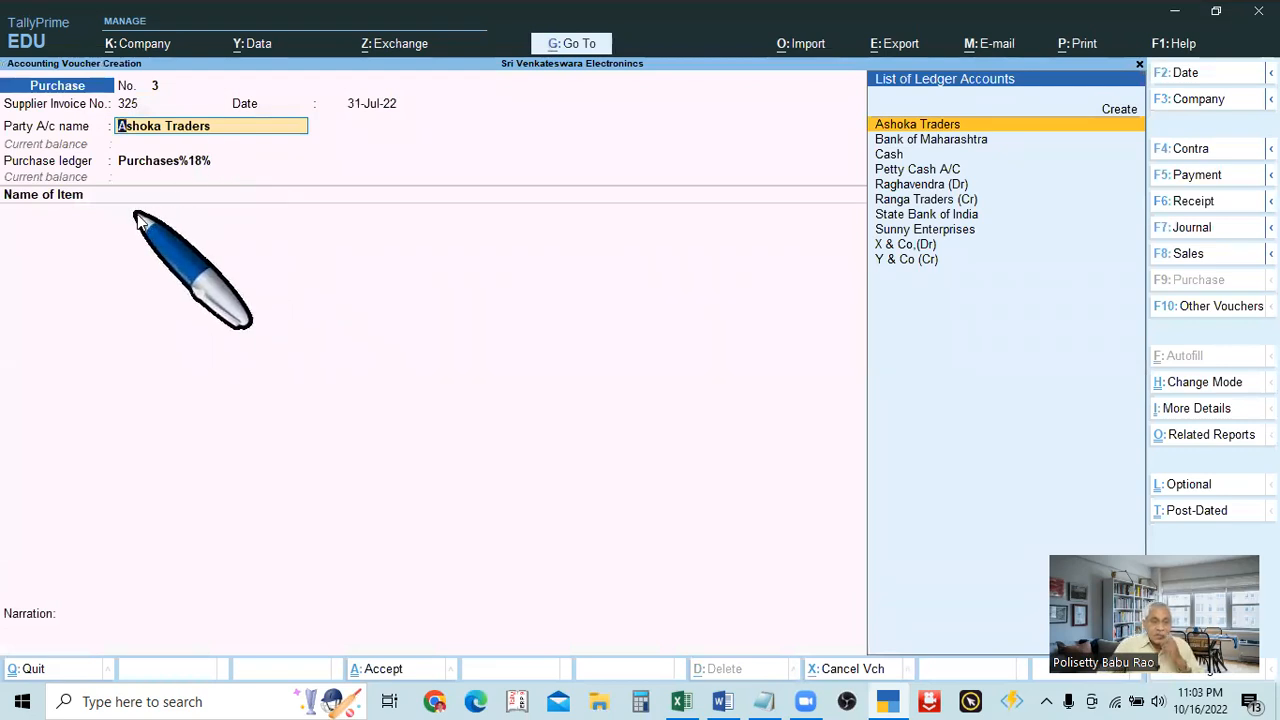
left_click(198, 165)
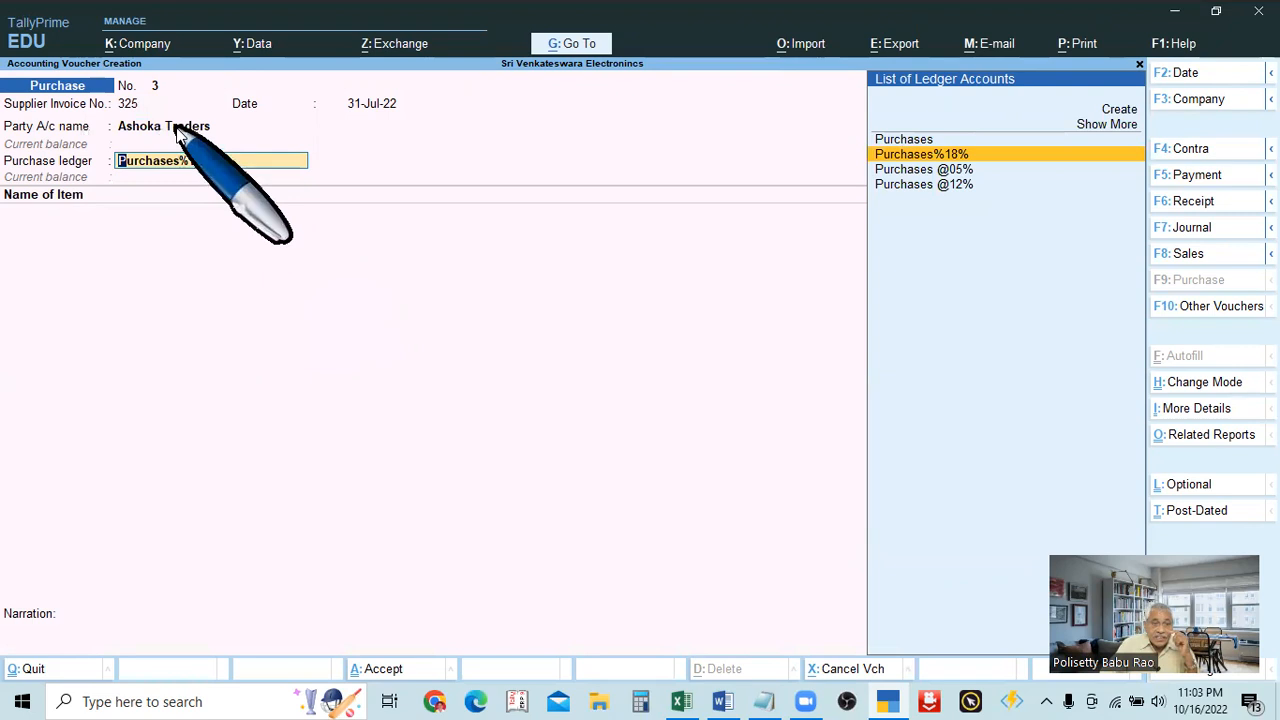
left_click(178, 128)
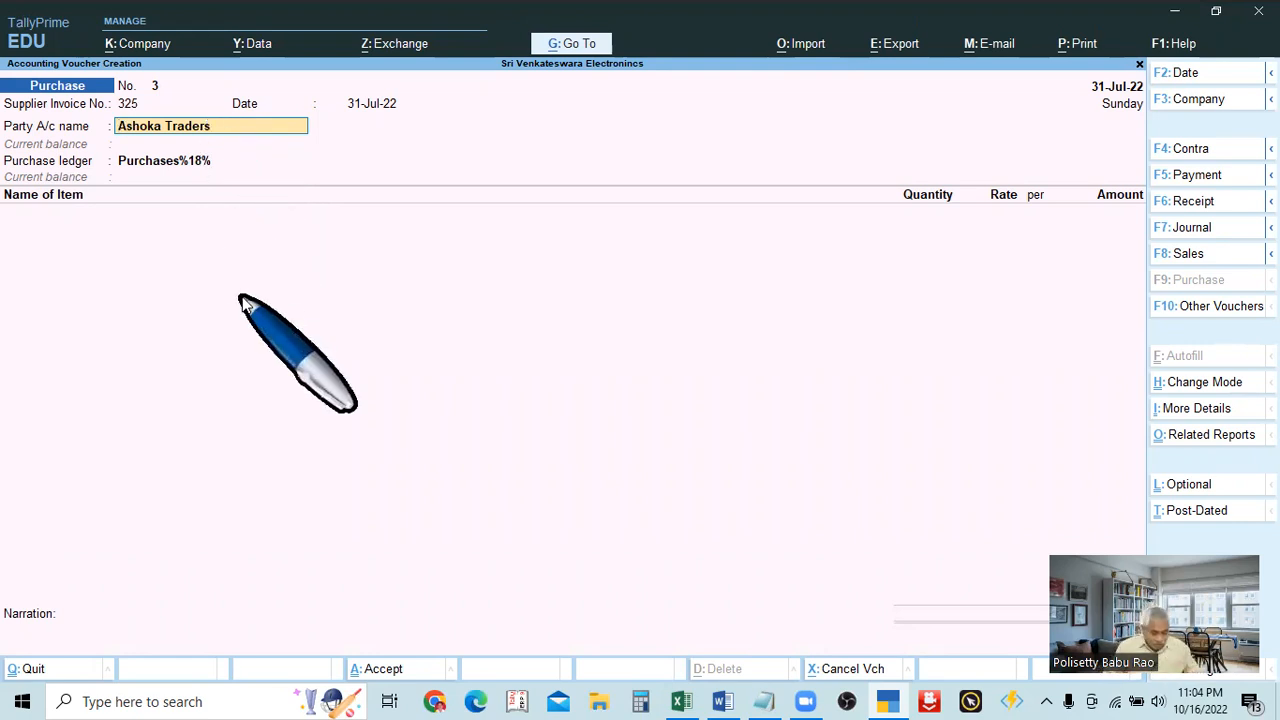
key("ctrl+Return")
key("BackSpace")
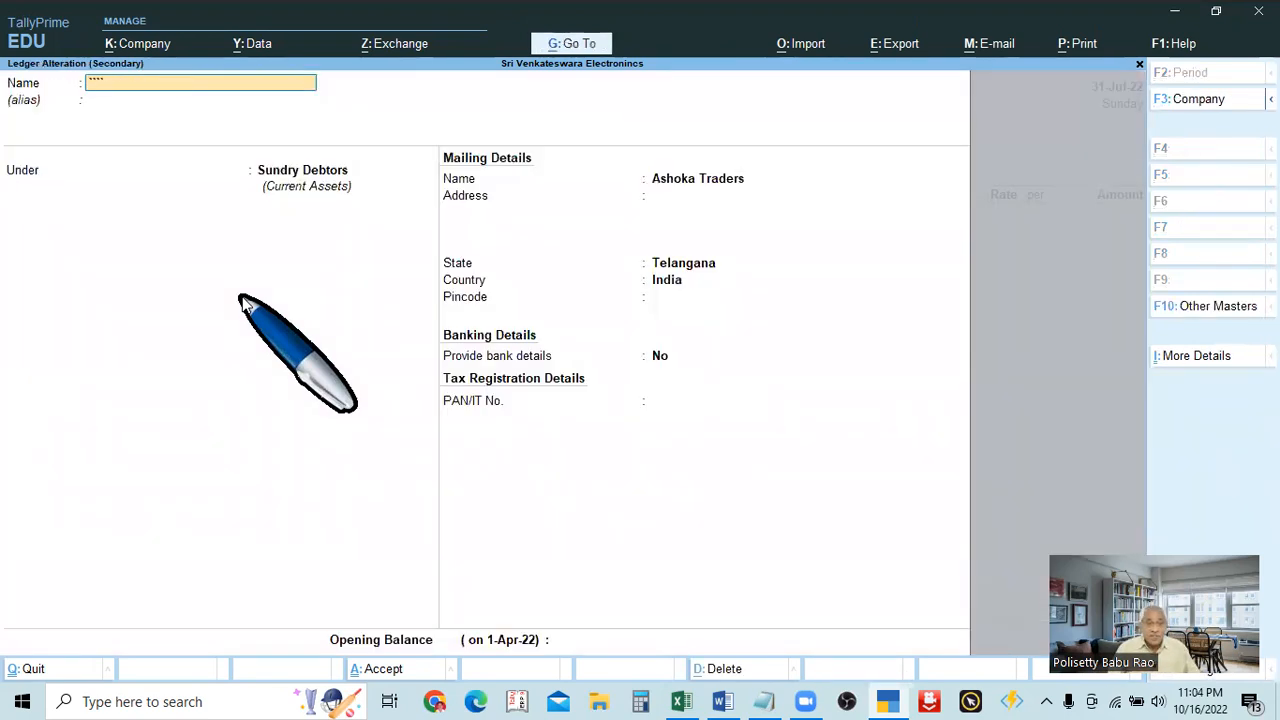
key("Escape")
key("y")
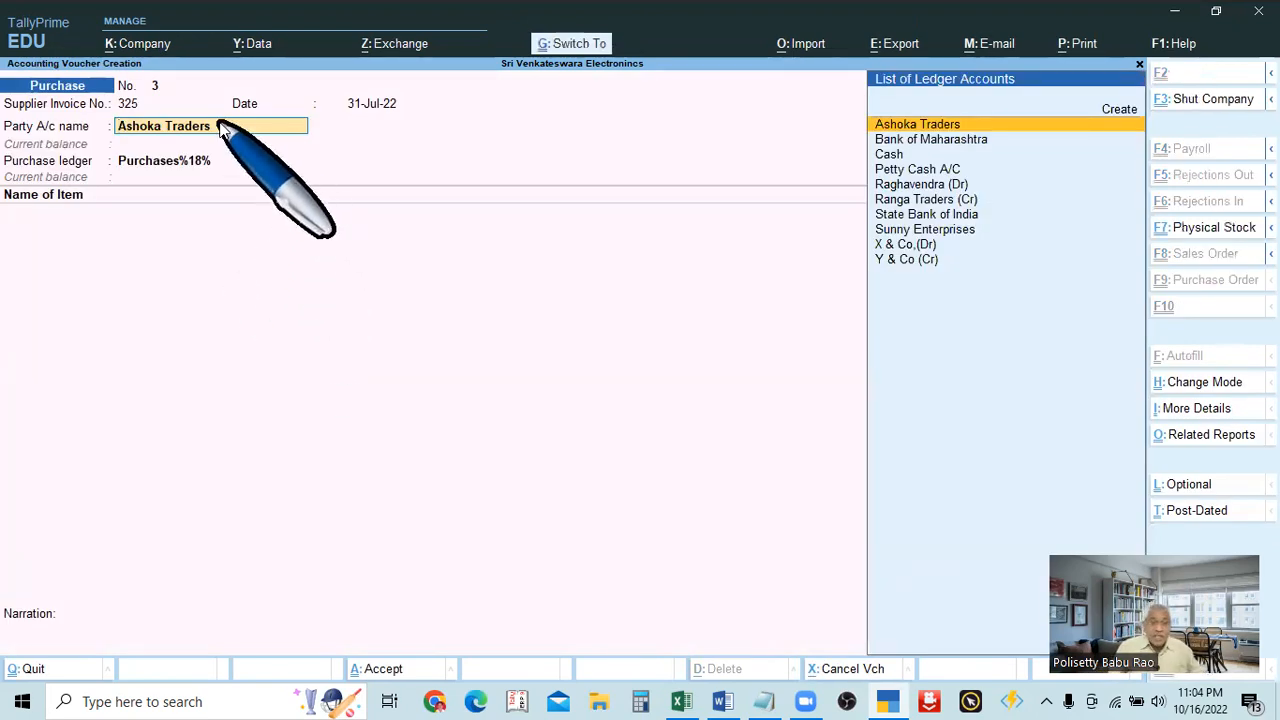
Step: Alter the Ashoka Traders ledger from within the voucher, placing it under Sundry Creditors, and save it
key("ctrl+Return")
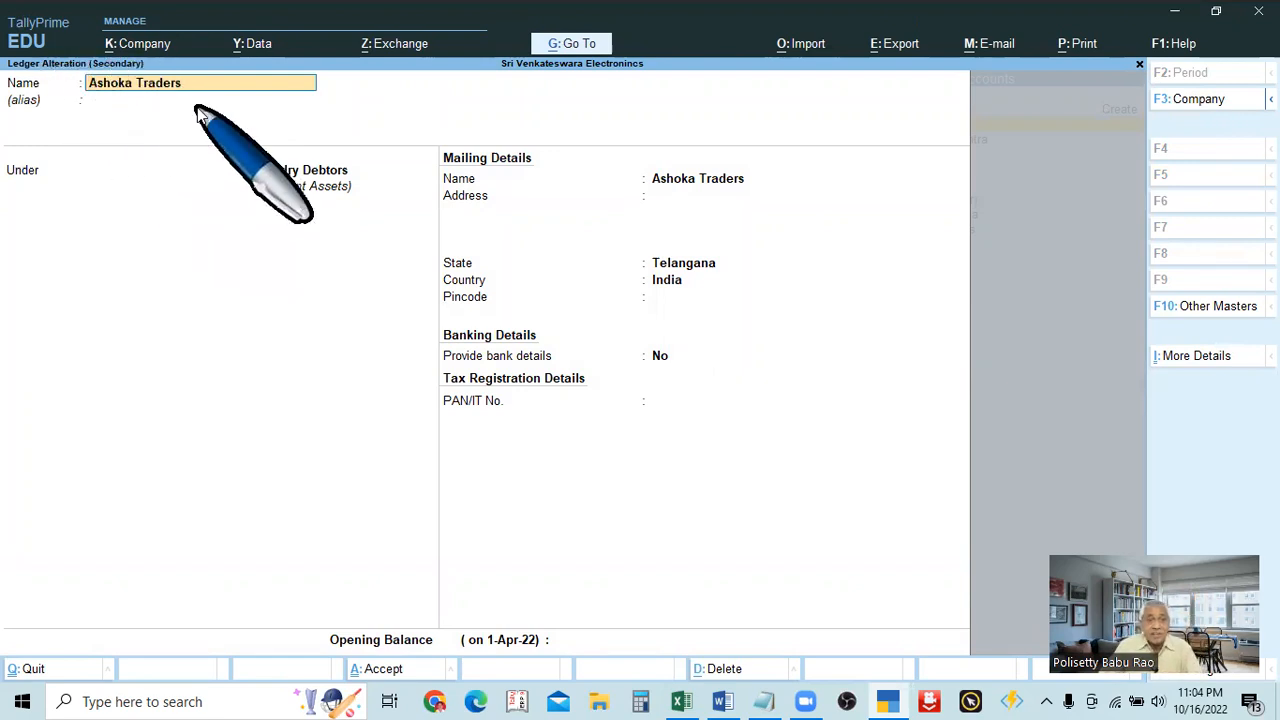
key("Return")
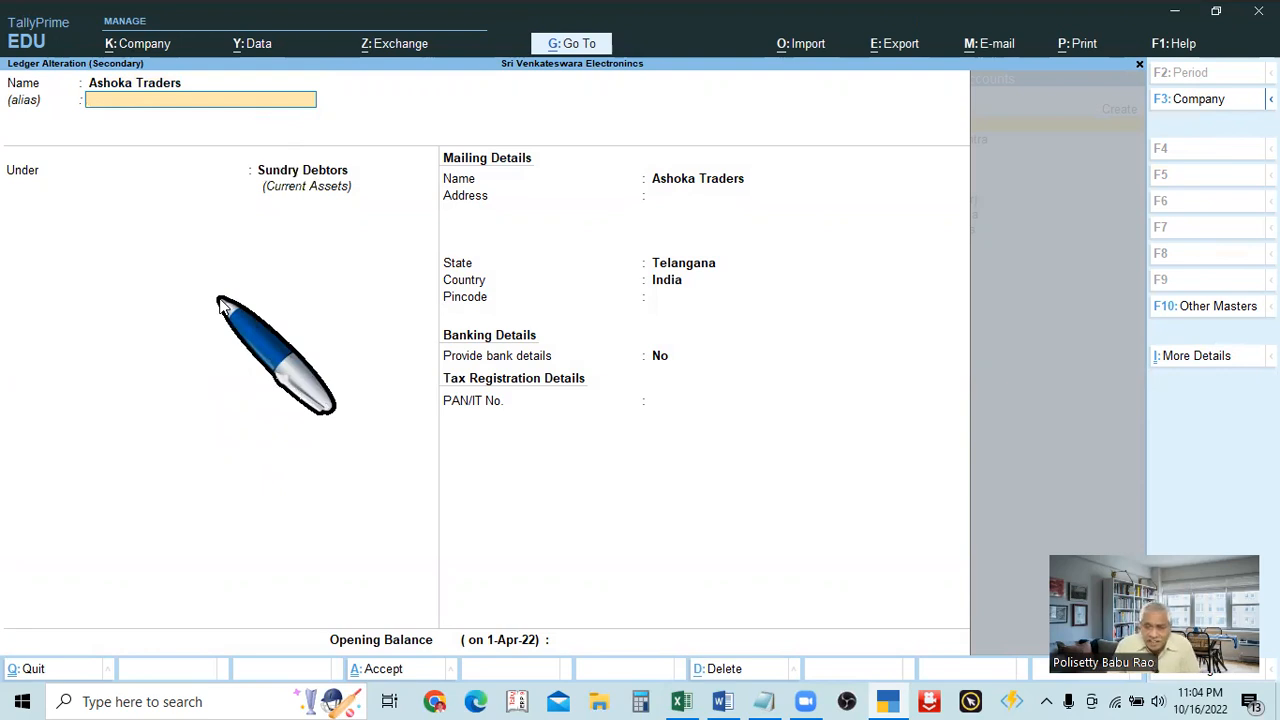
left_click(322, 174)
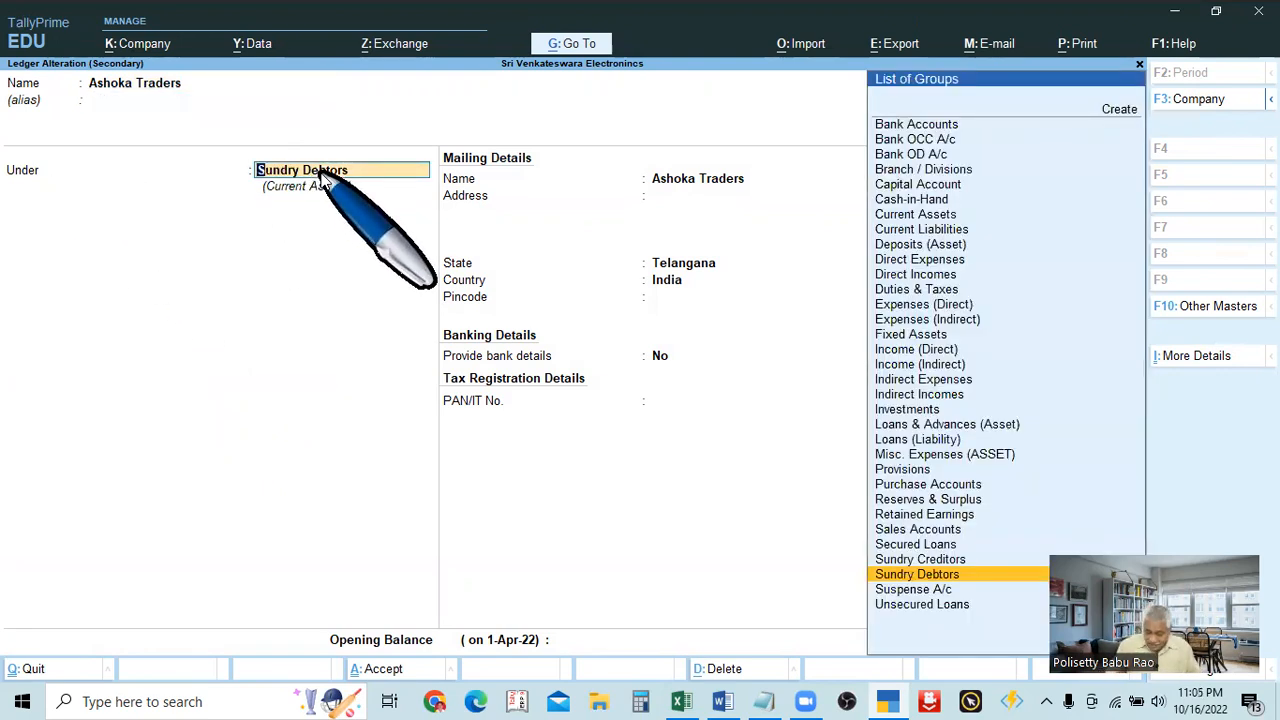
key("Up")
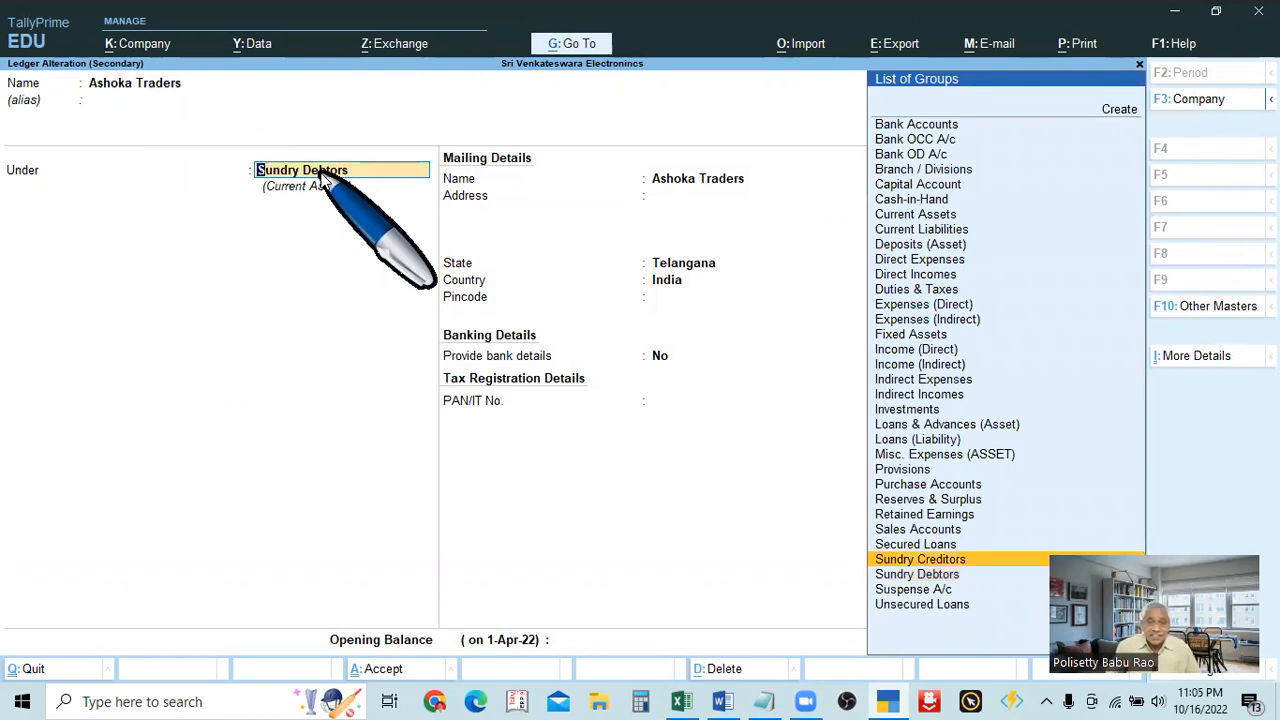
key("Return")
key("Return")
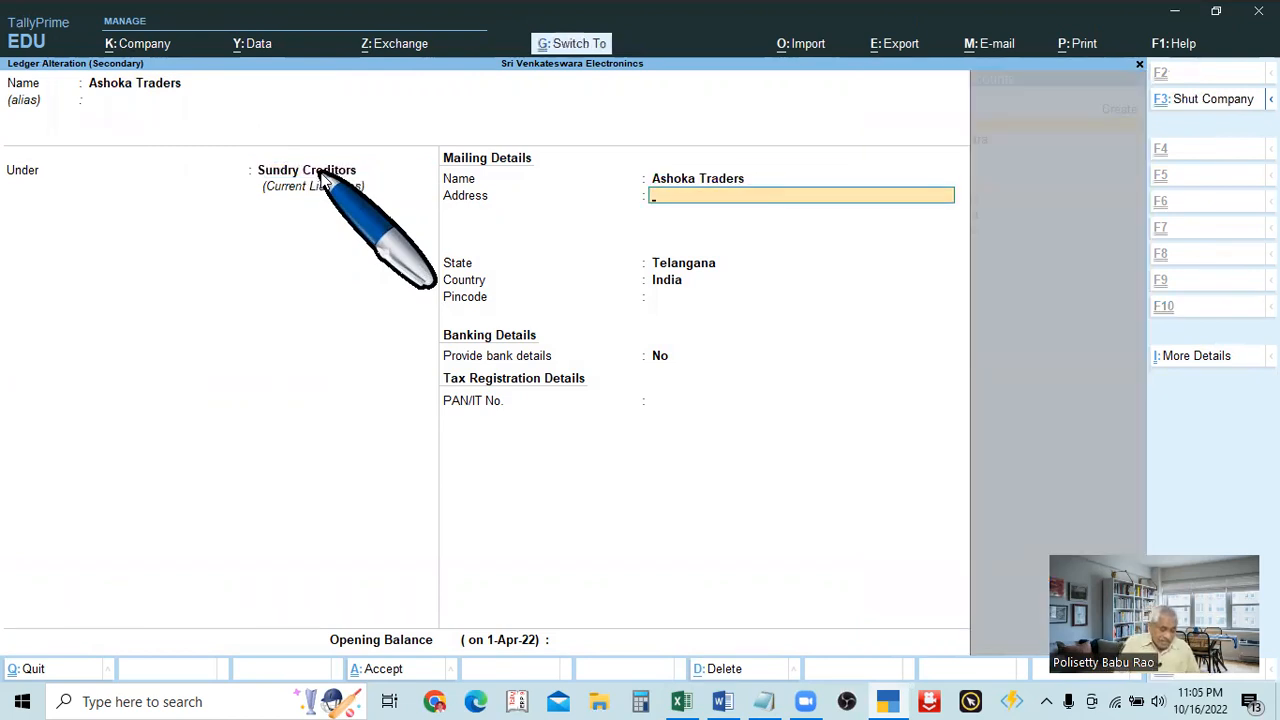
key("ctrl+a")
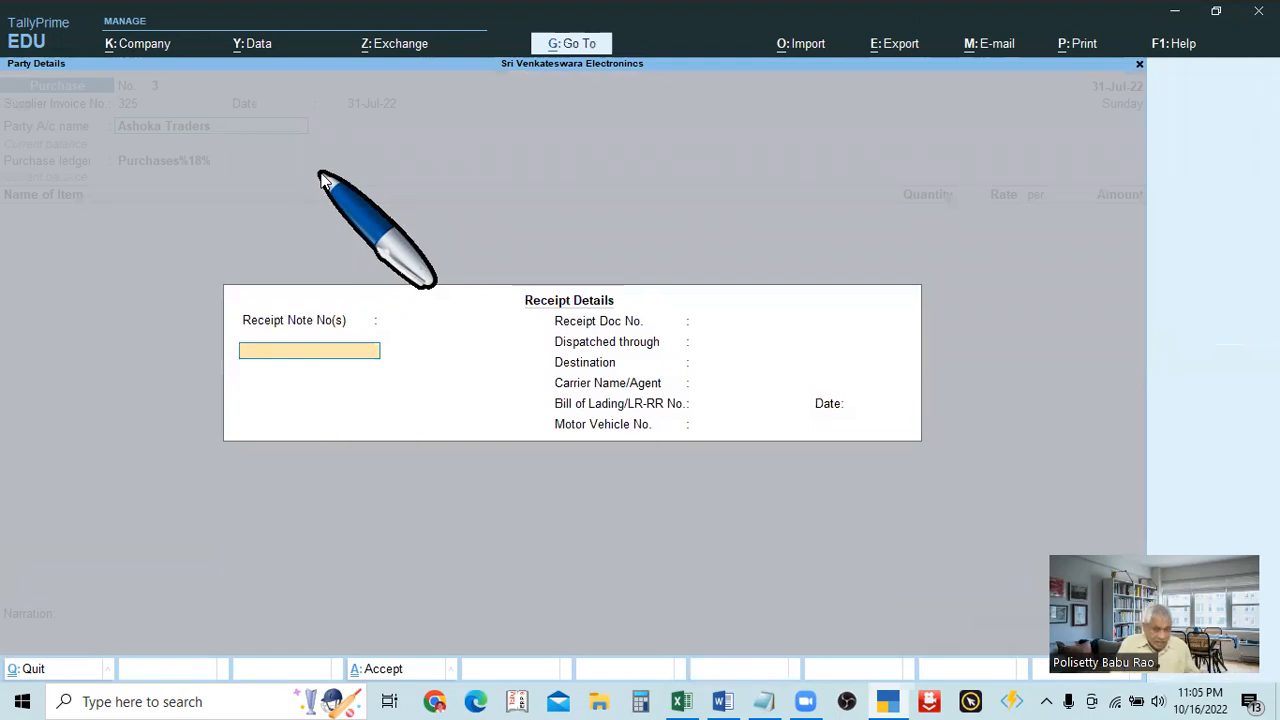
Step: Accept the default receipt and party details and keep Purchases%18% as the voucher's purchase ledger
key("ctrl+a")
key("ctrl+a")
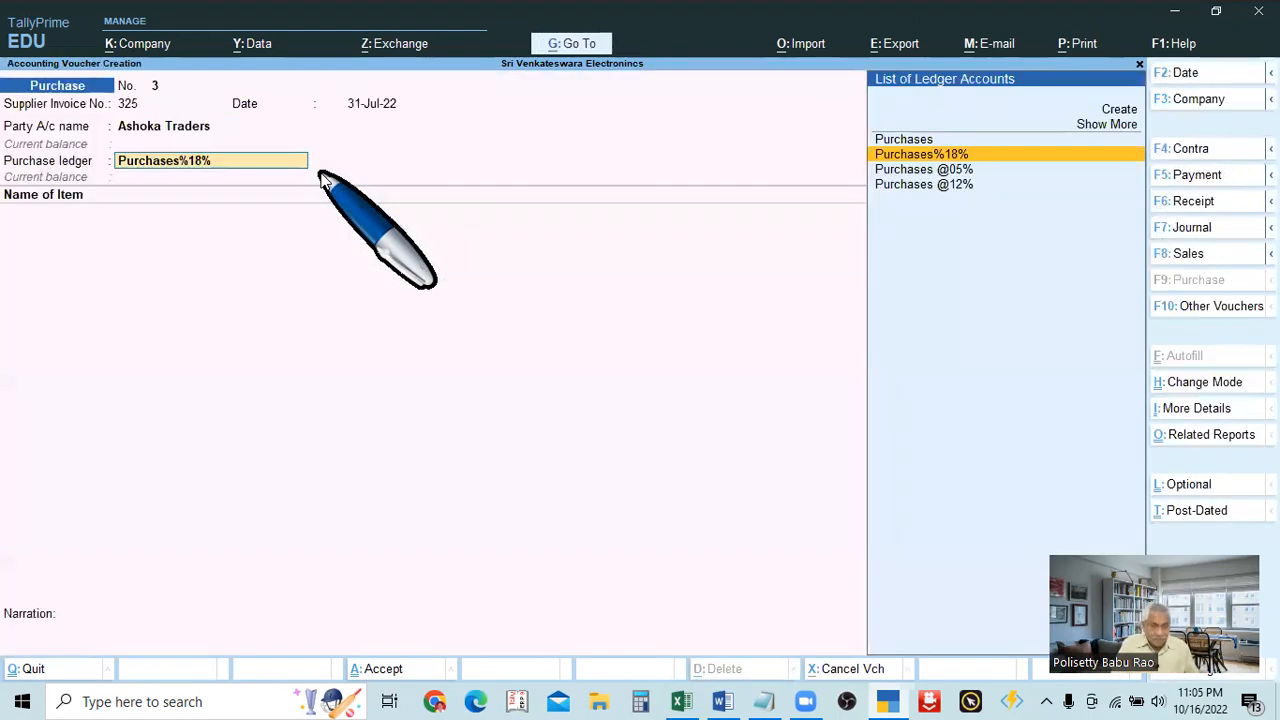
key("Return")
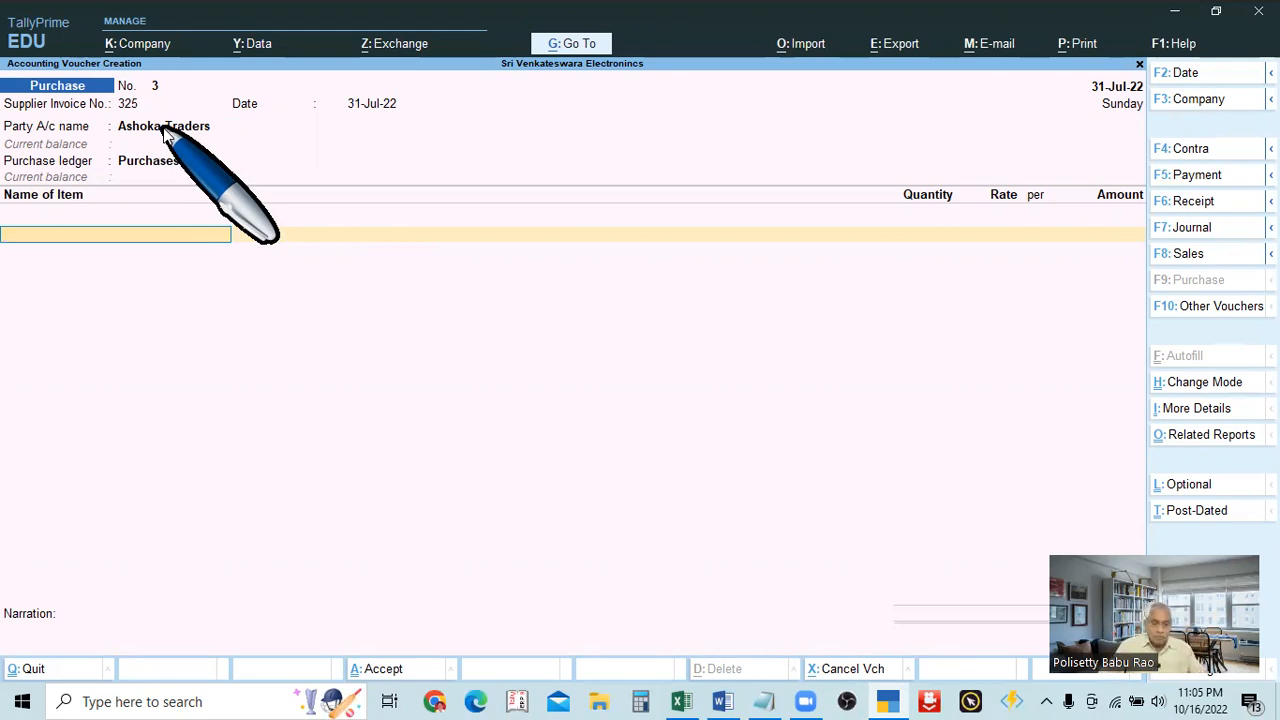
Step: Check transaction 4 in Notepad and select Godrej AC- 1 Ton as the item in the TallyPrime purchase voucher
key("alt+Tab")
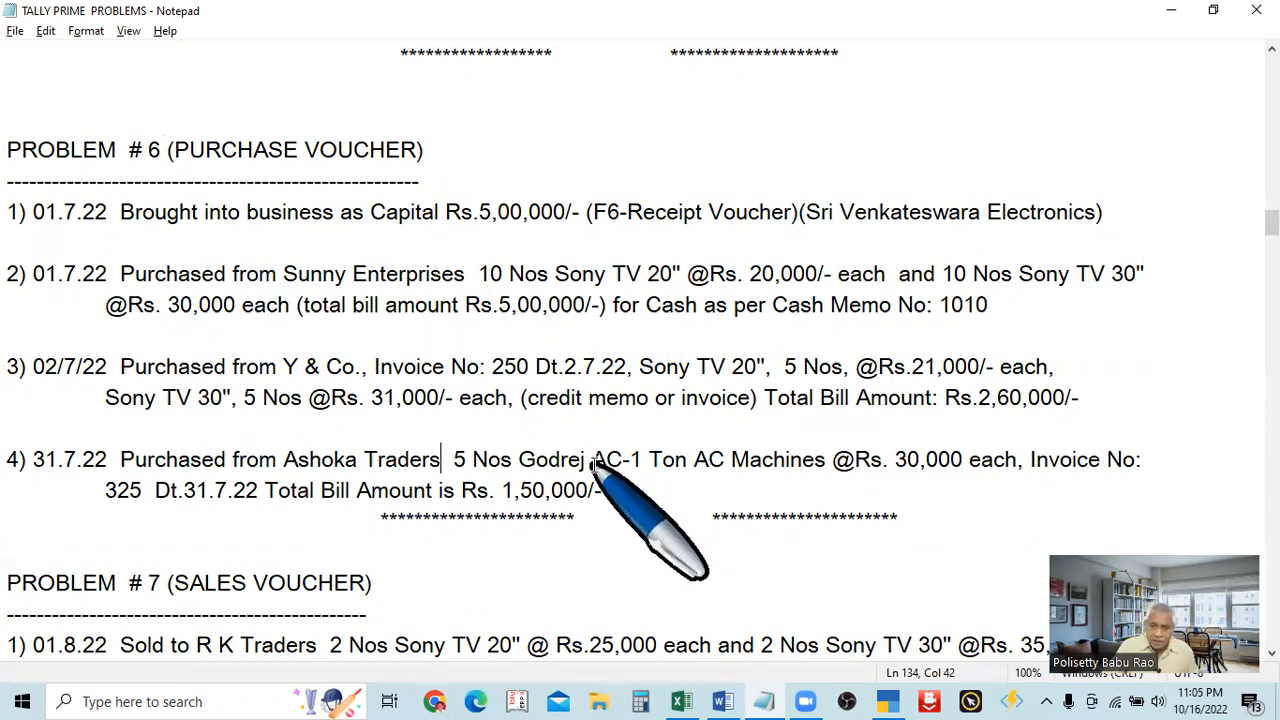
key("alt+Tab")
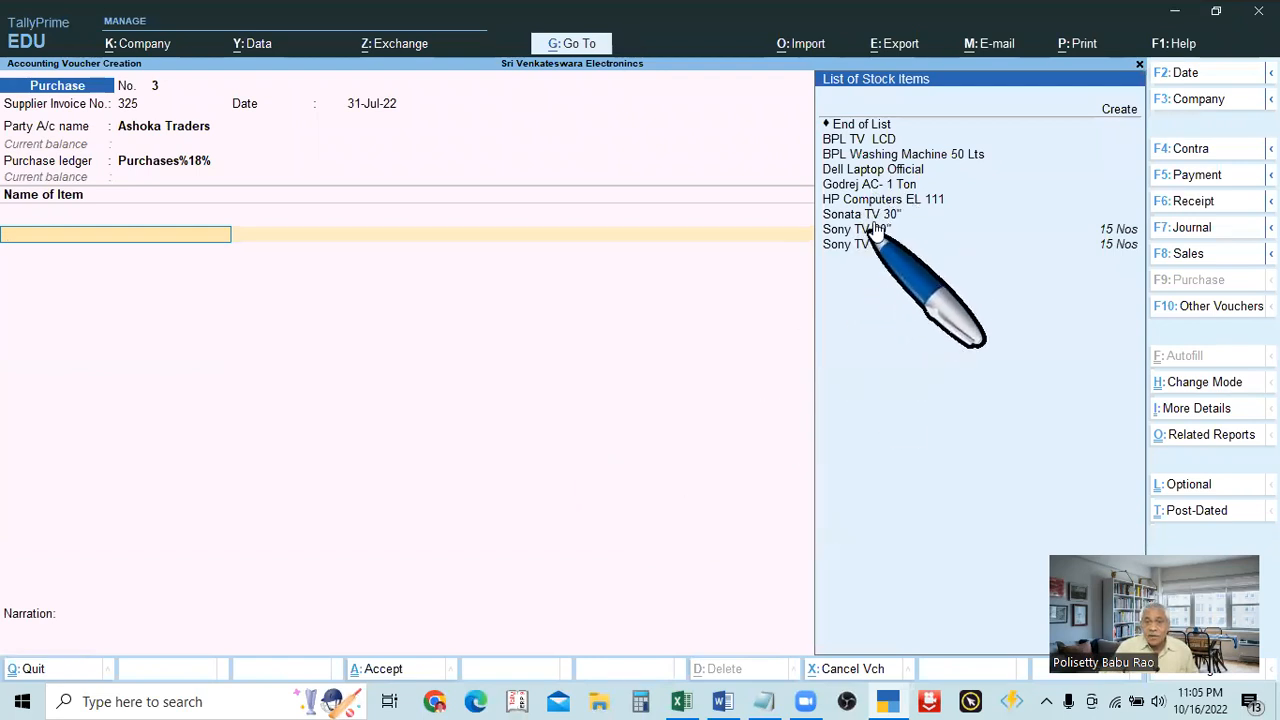
key("alt+Tab")
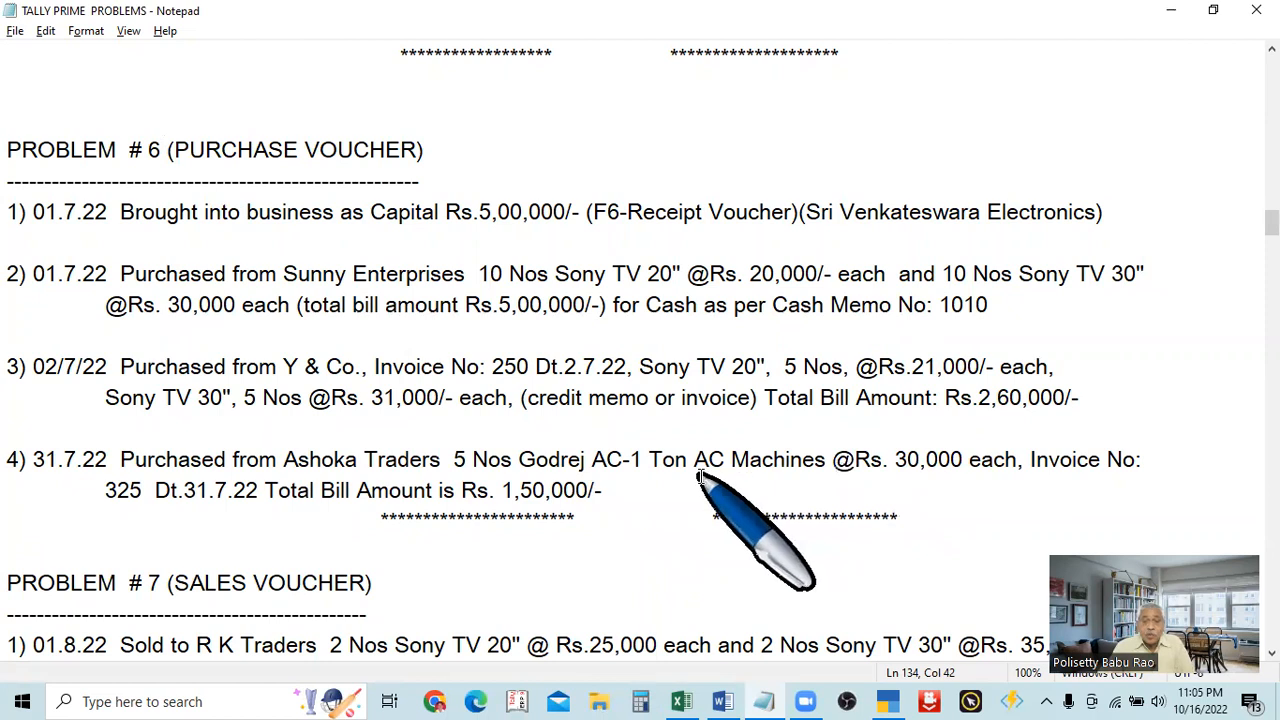
key("alt+Tab")
type("God")
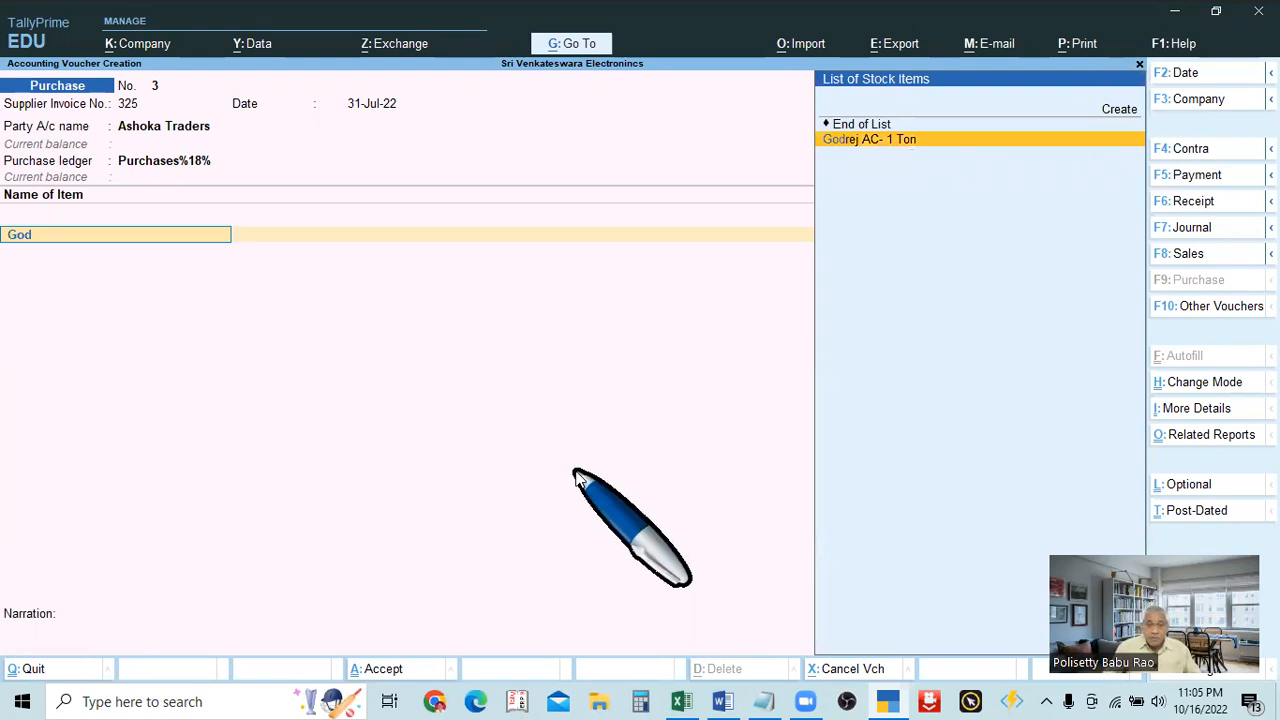
key("Return")
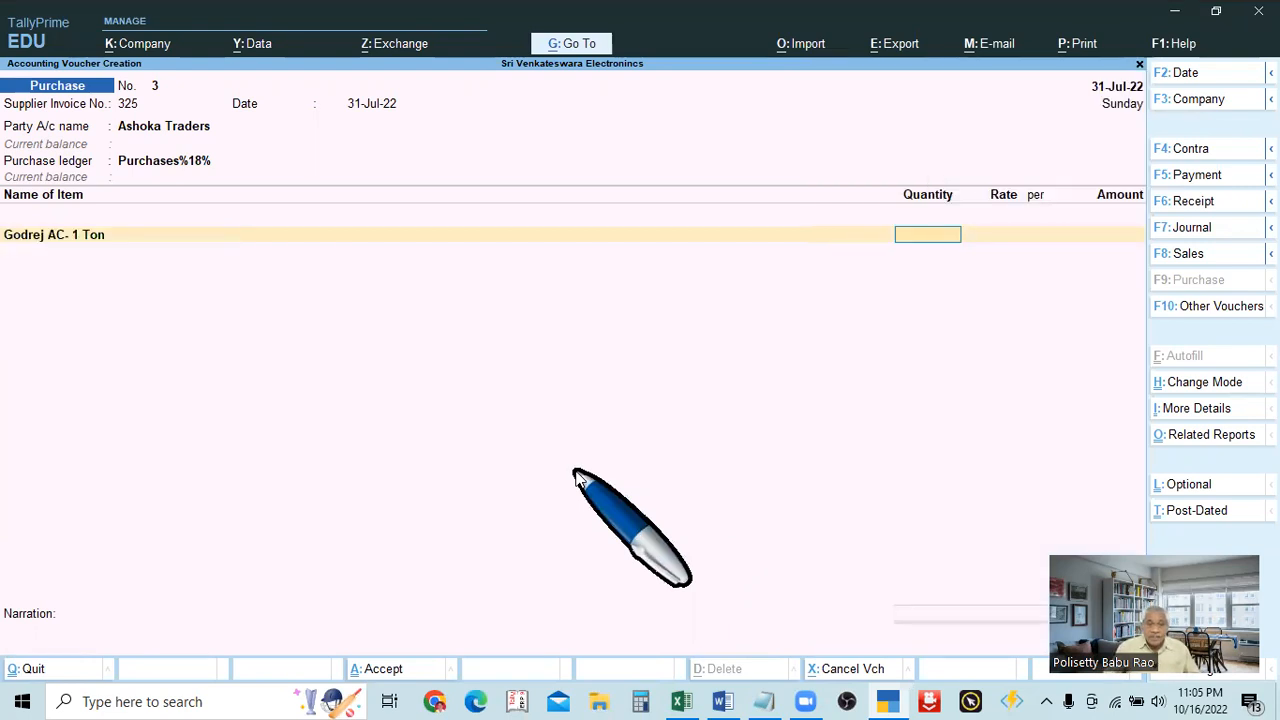
Step: Enter a quantity of 5 Nos at a rate of 30000 for the Godrej AC item, checking the rate in Notepad
type("5")
key("Return")
key("alt+Tab")
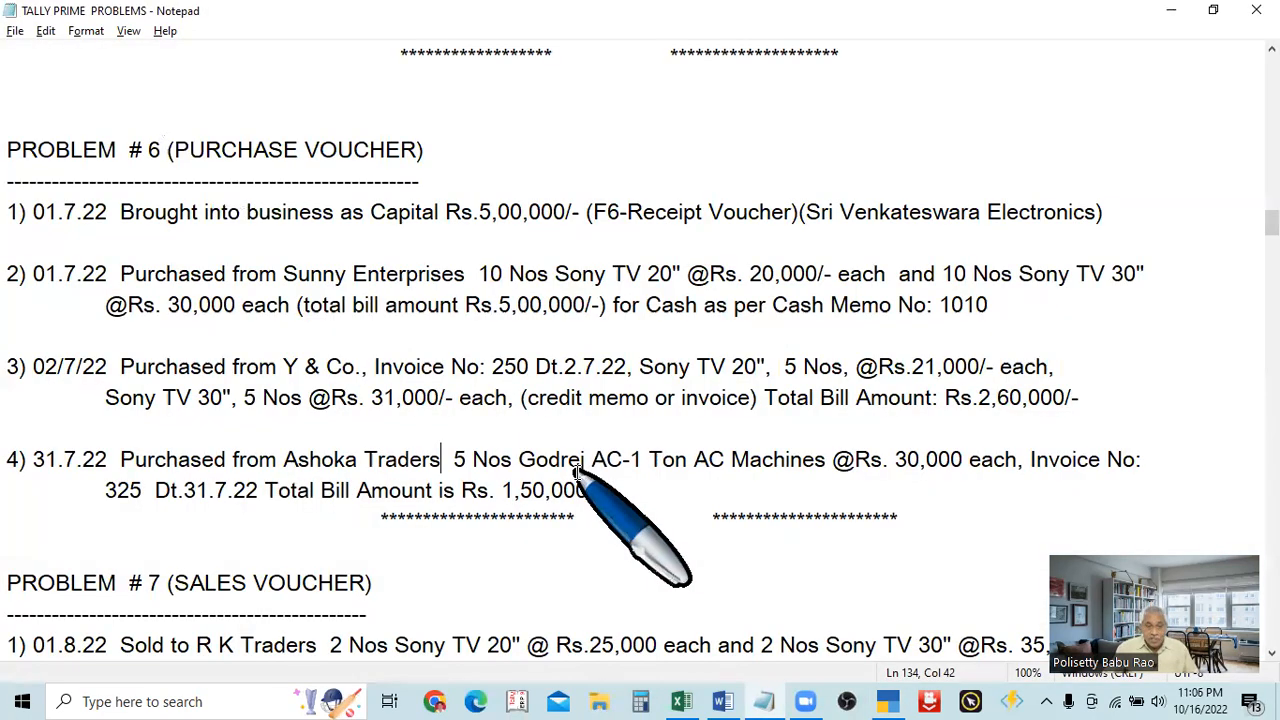
key("alt+Tab")
type("30000")
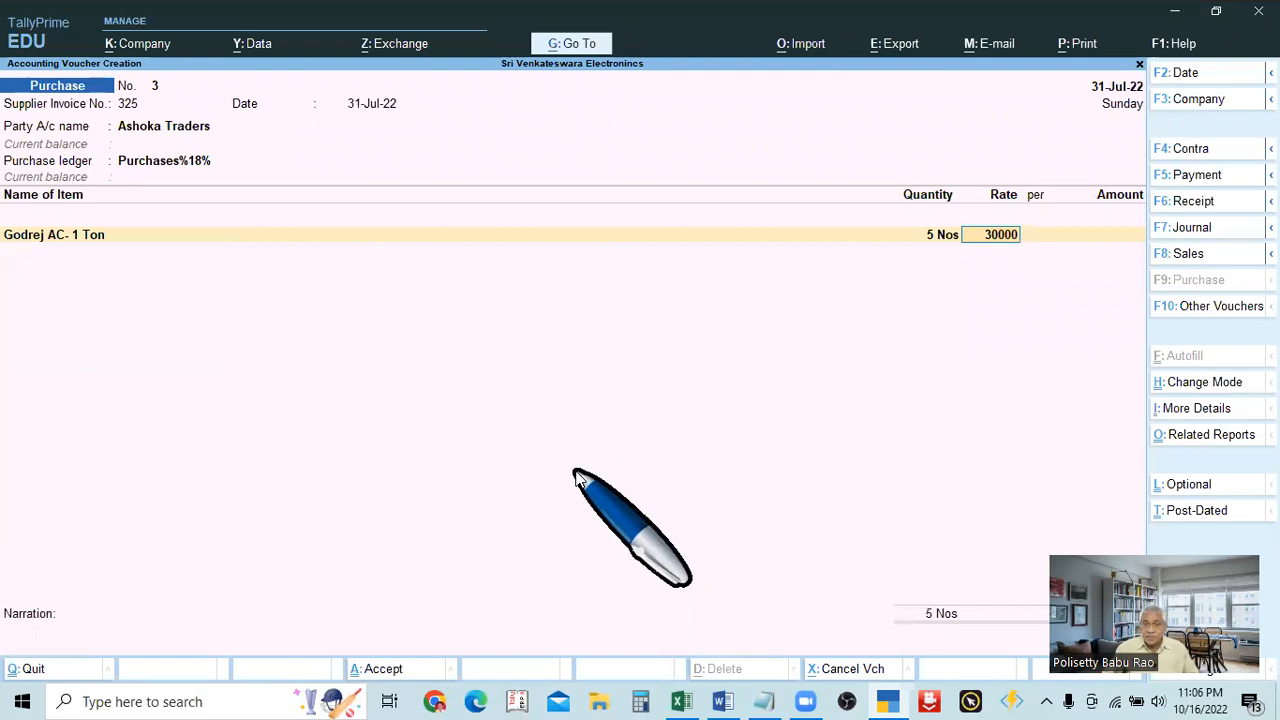
key("Return")
key("Return")
key("Return")
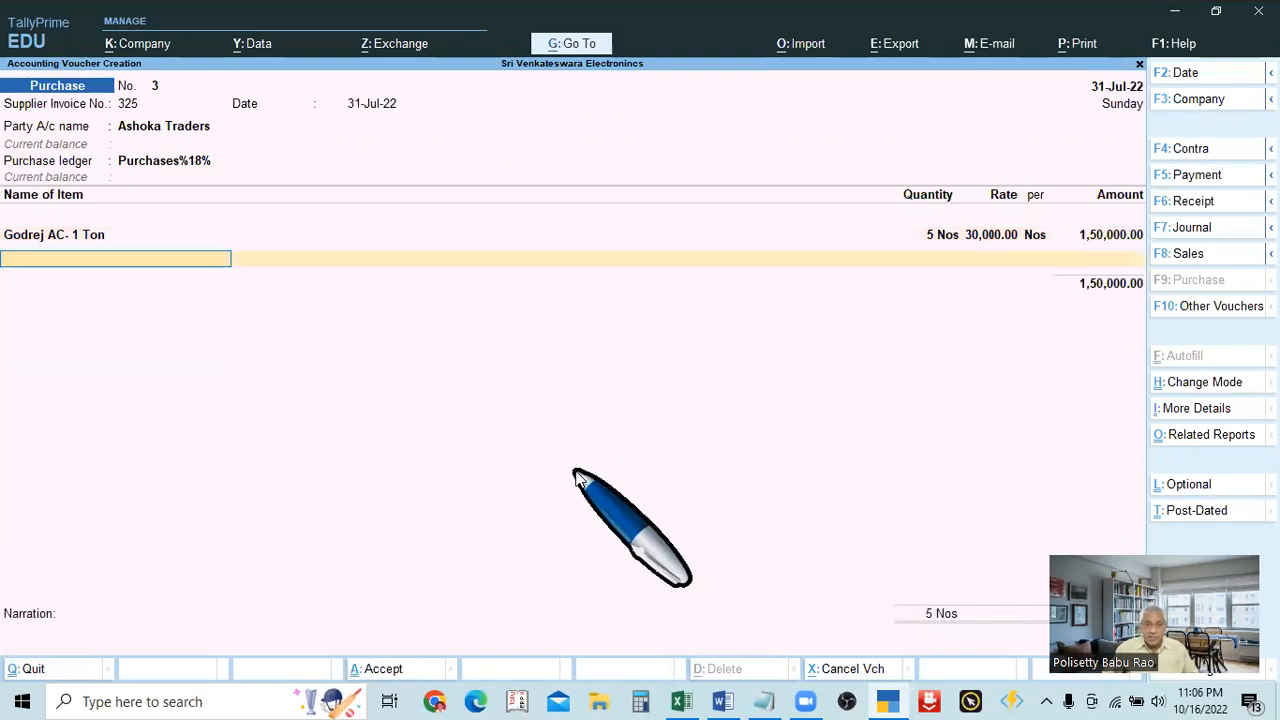
Step: Compare the bill total with transaction 4 in Notepad, end the item list and save the TallyPrime purchase voucher without a narration
key("alt+Tab")
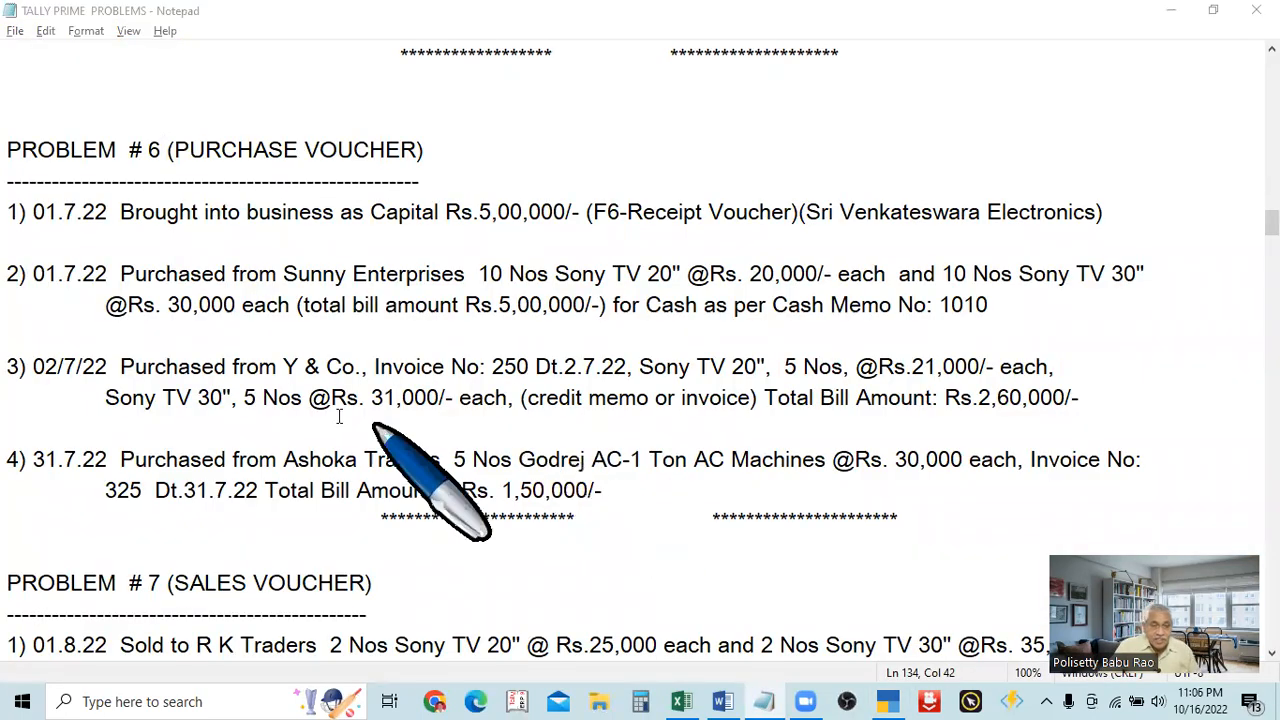
key("alt+Tab")
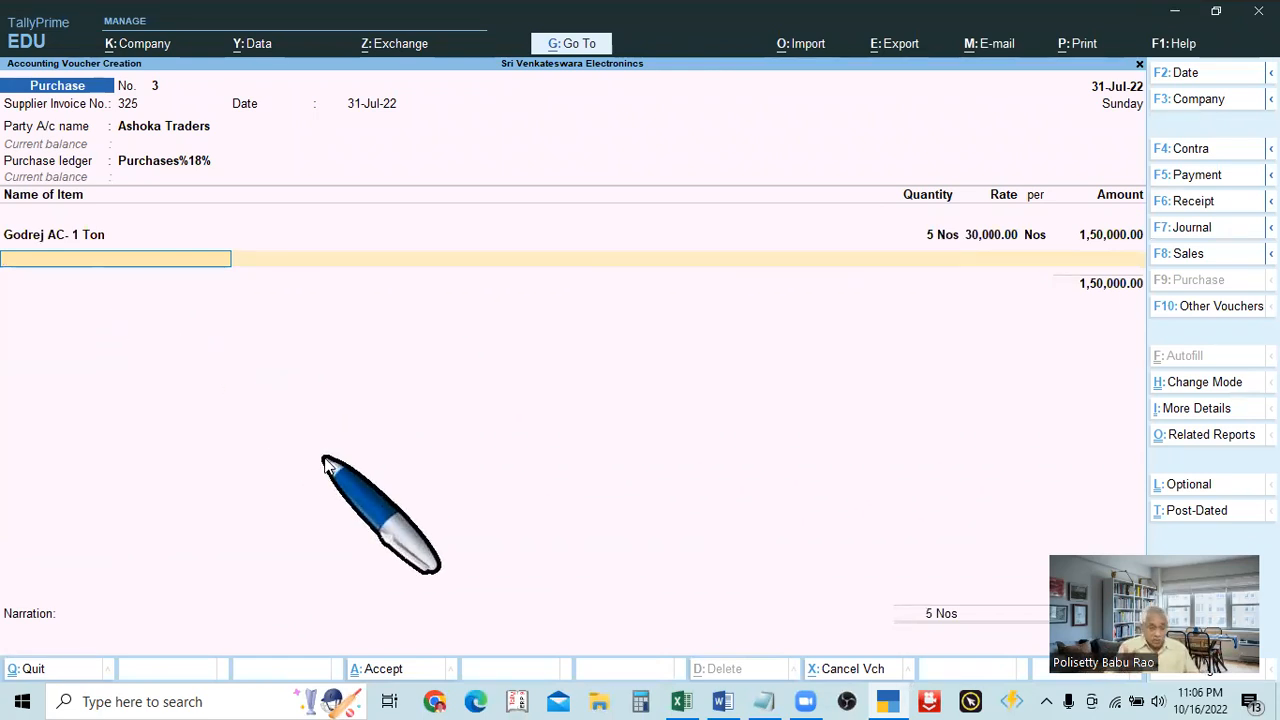
key("alt+Tab")
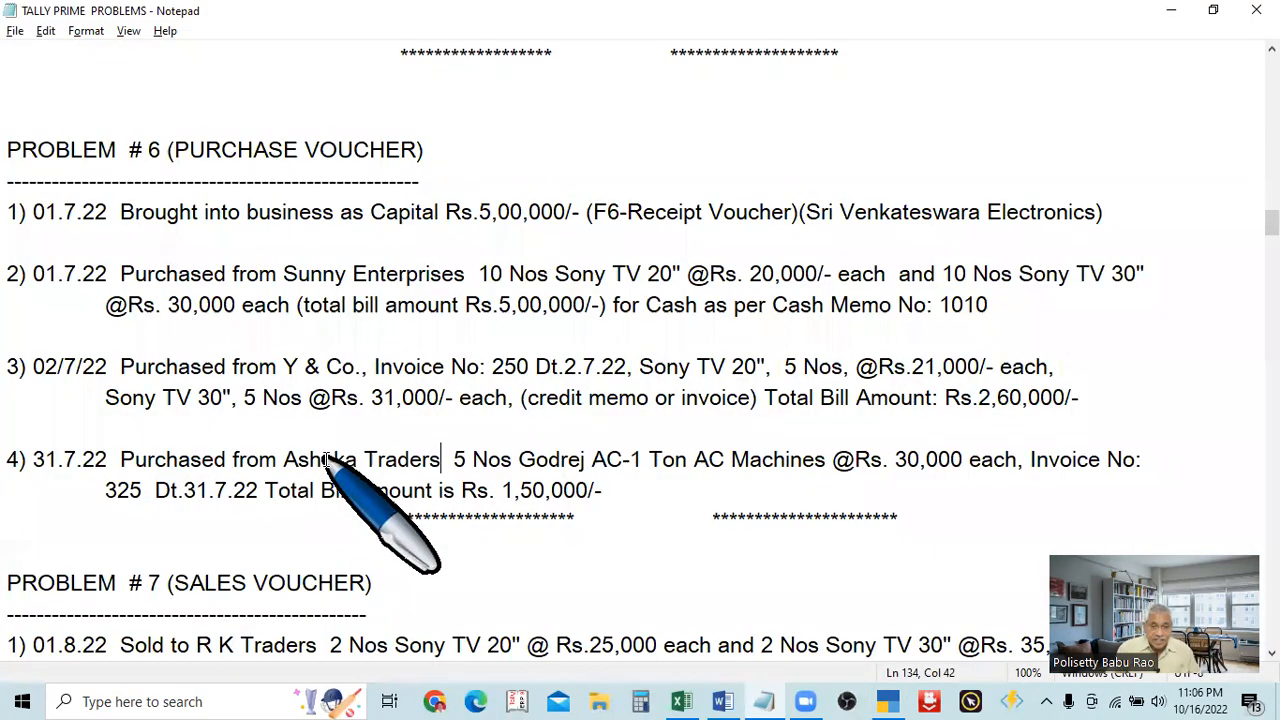
key("alt+Tab")
key("Return")
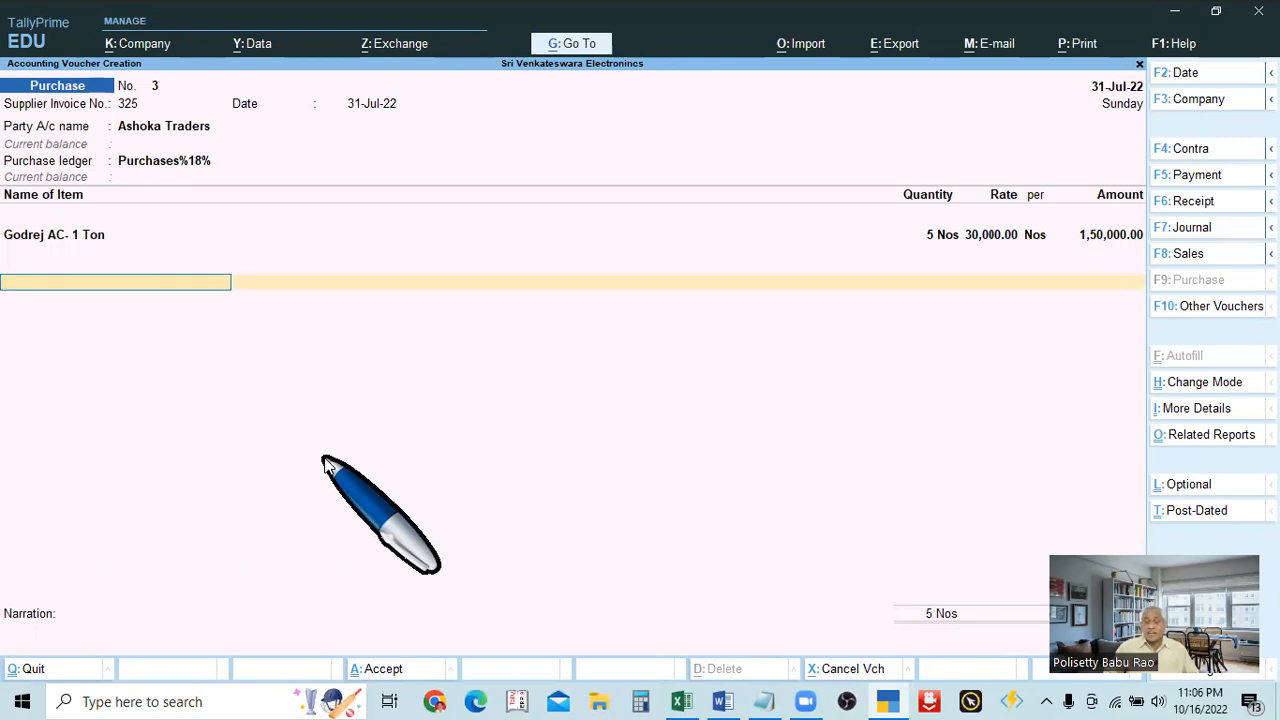
key("Return")
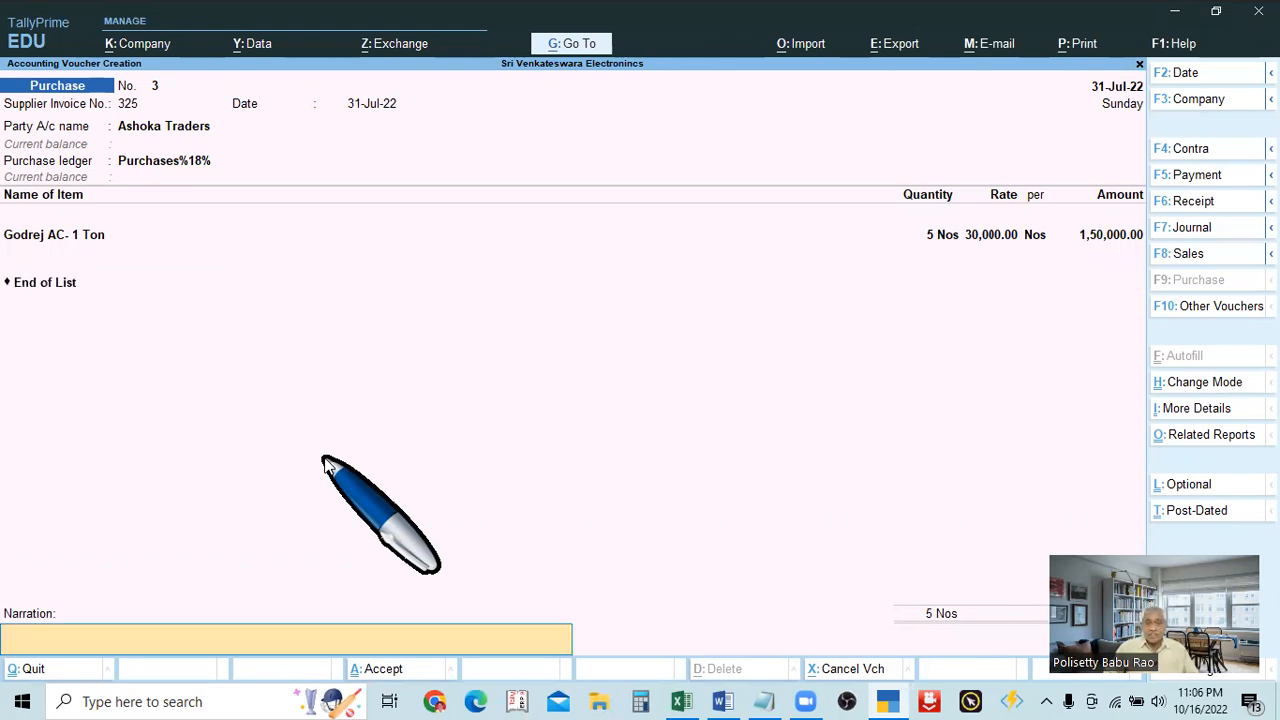
key("Return")
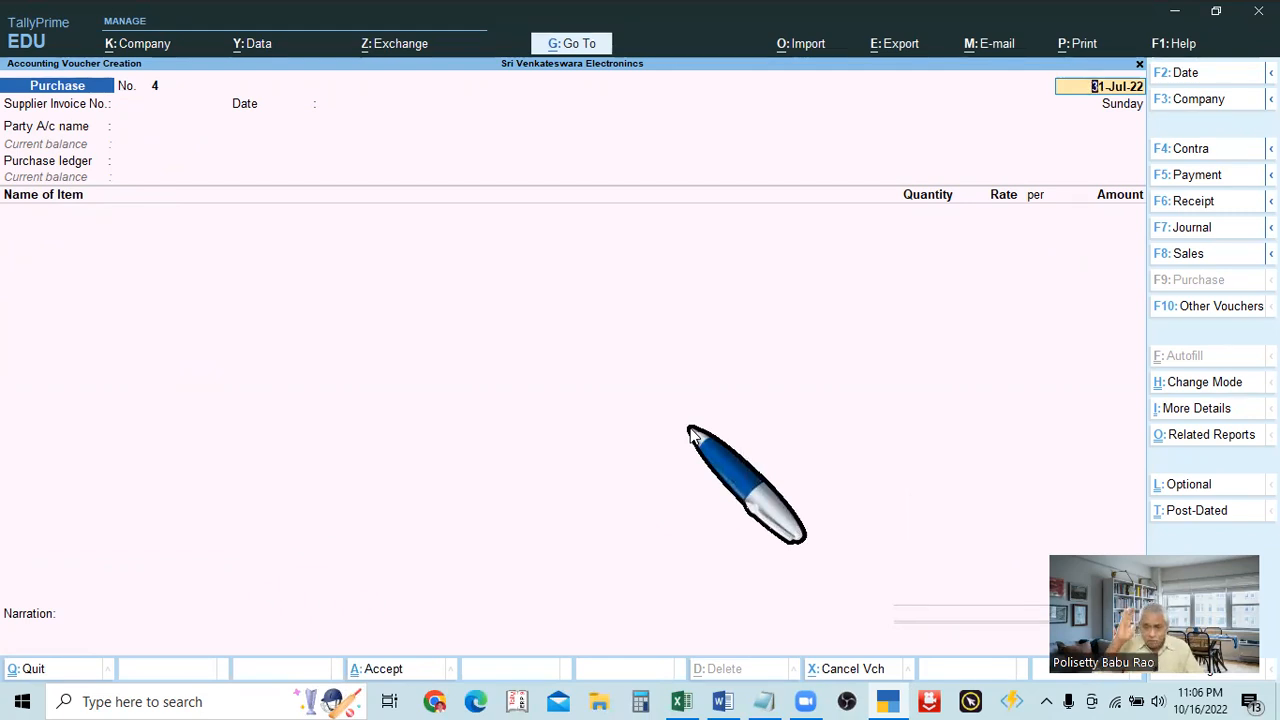
Step: Show the print options for the current blank purchase voucher and close them without printing
mouse_move(908, 695)
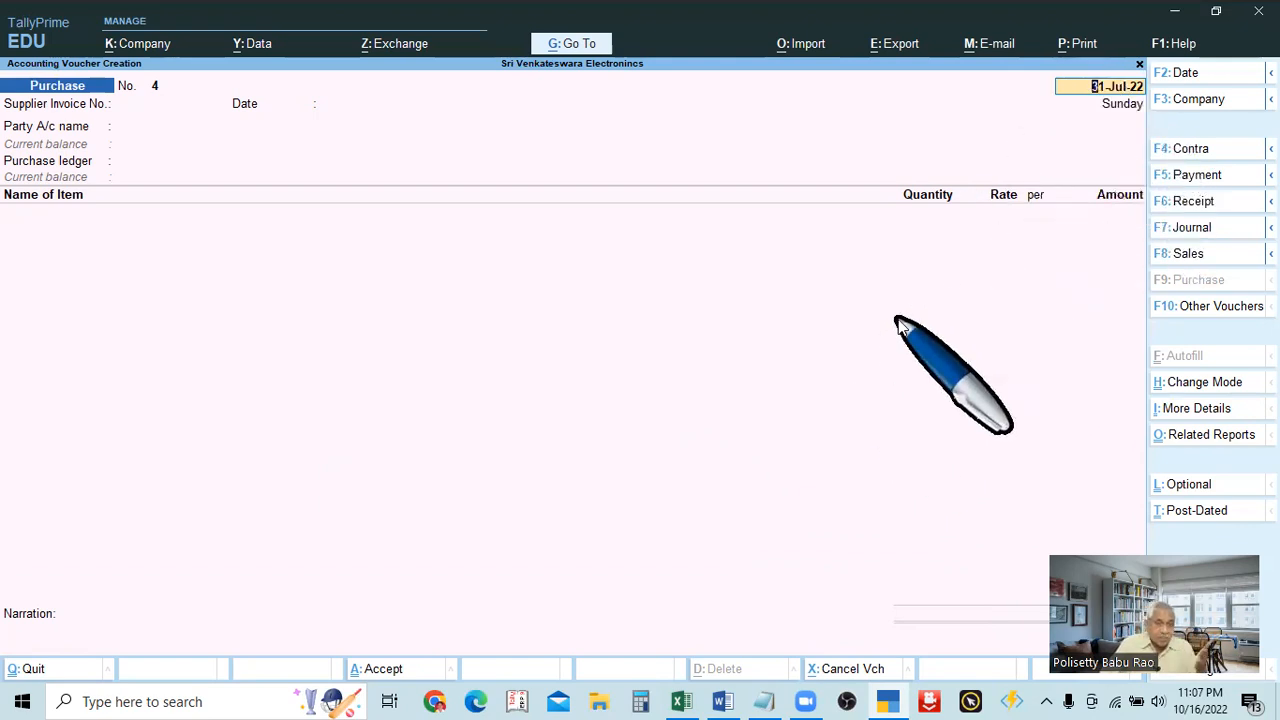
left_click(1082, 50)
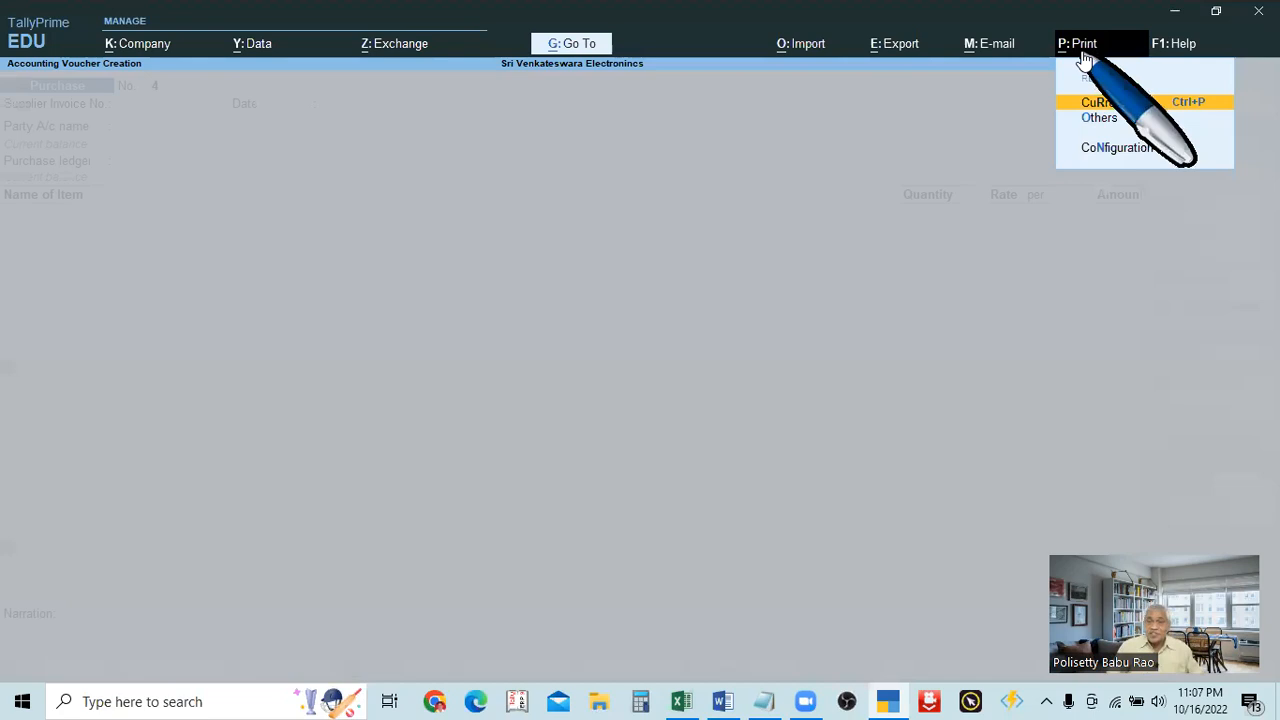
key("Escape")
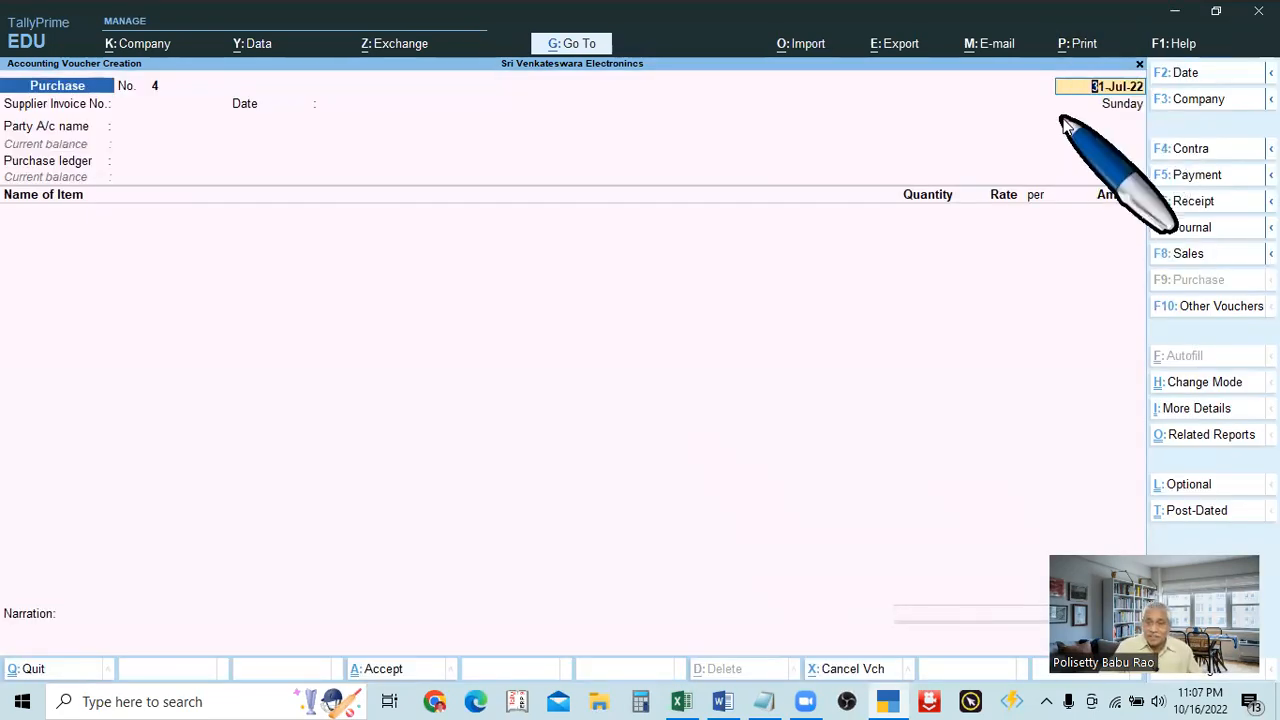
left_click(1088, 46)
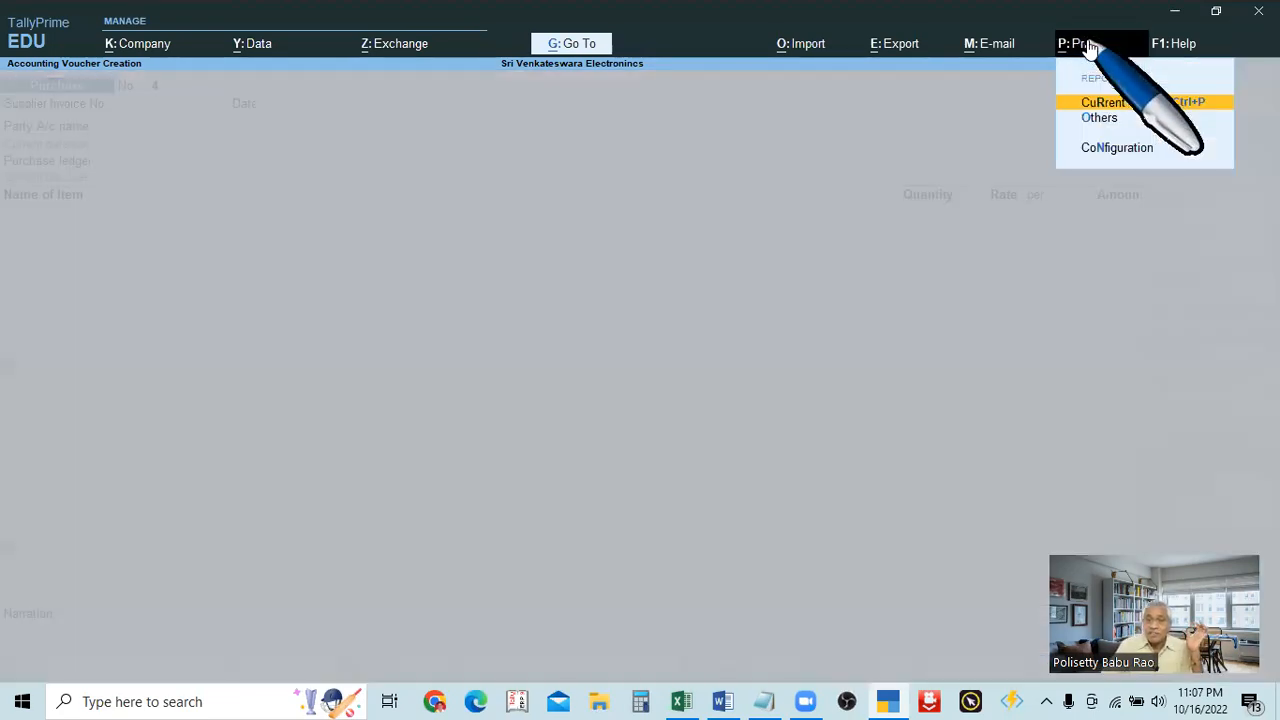
left_click(1100, 104)
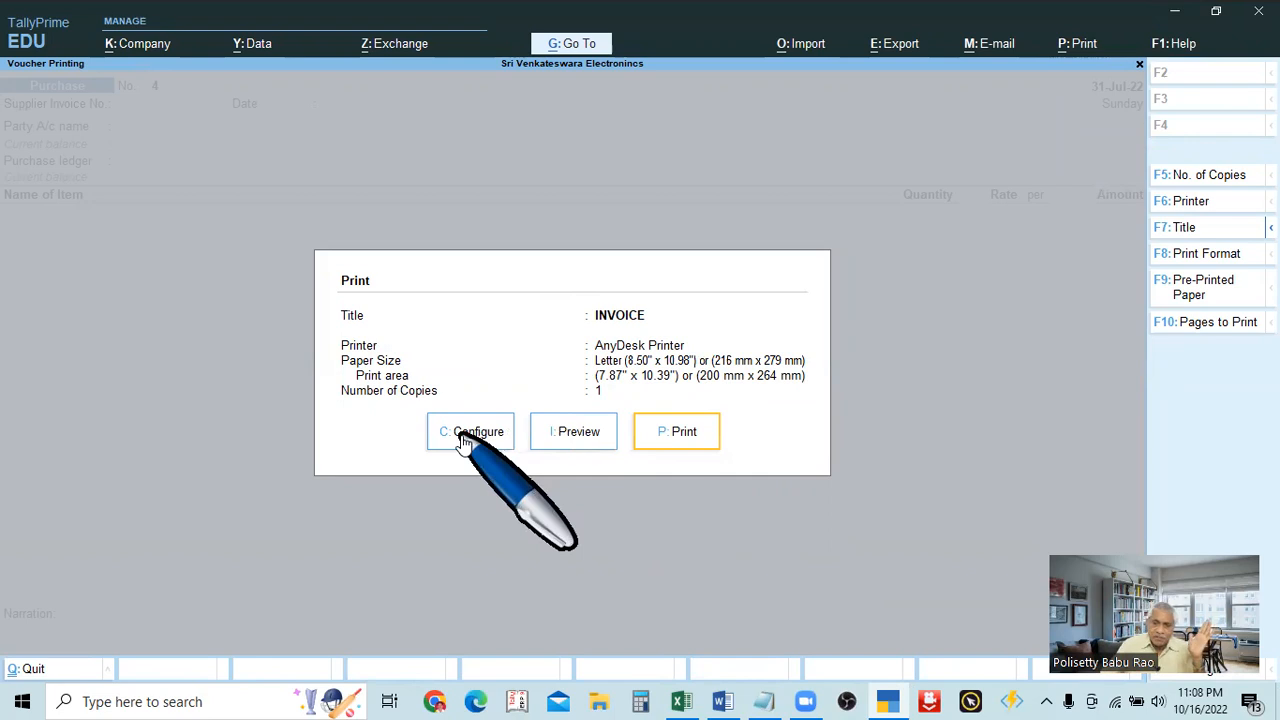
left_click(632, 429)
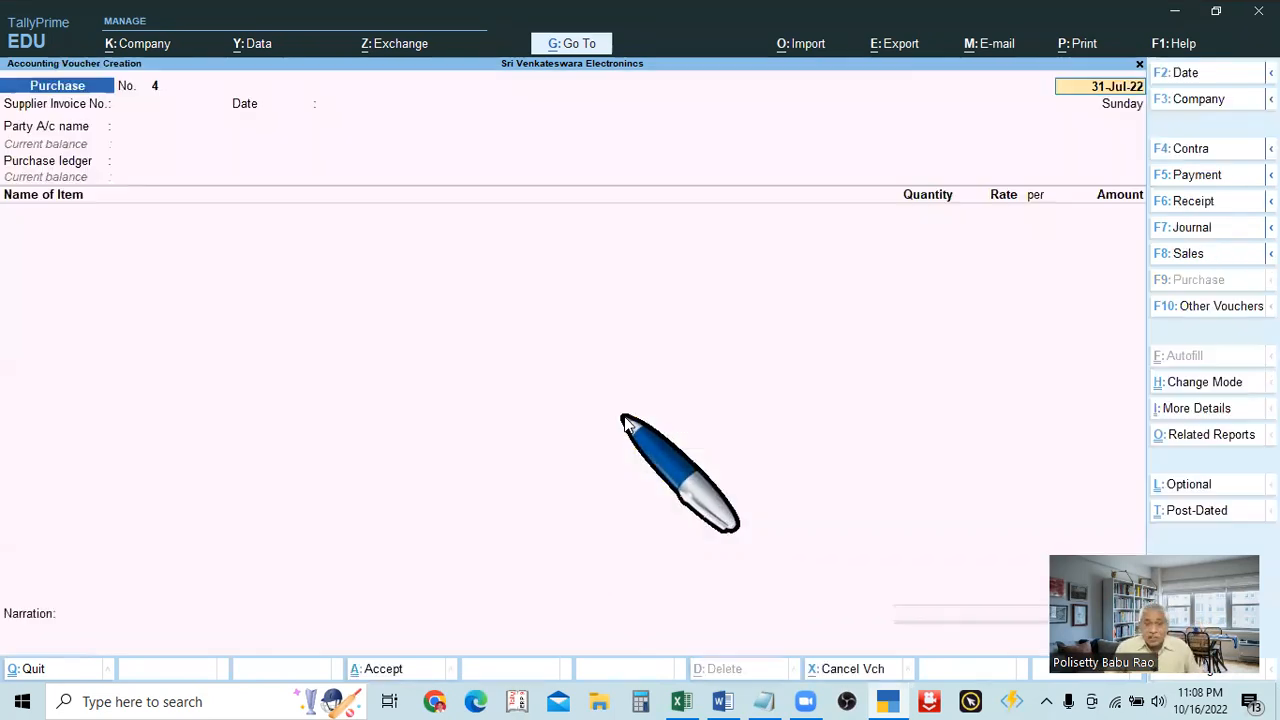
left_click(1080, 45)
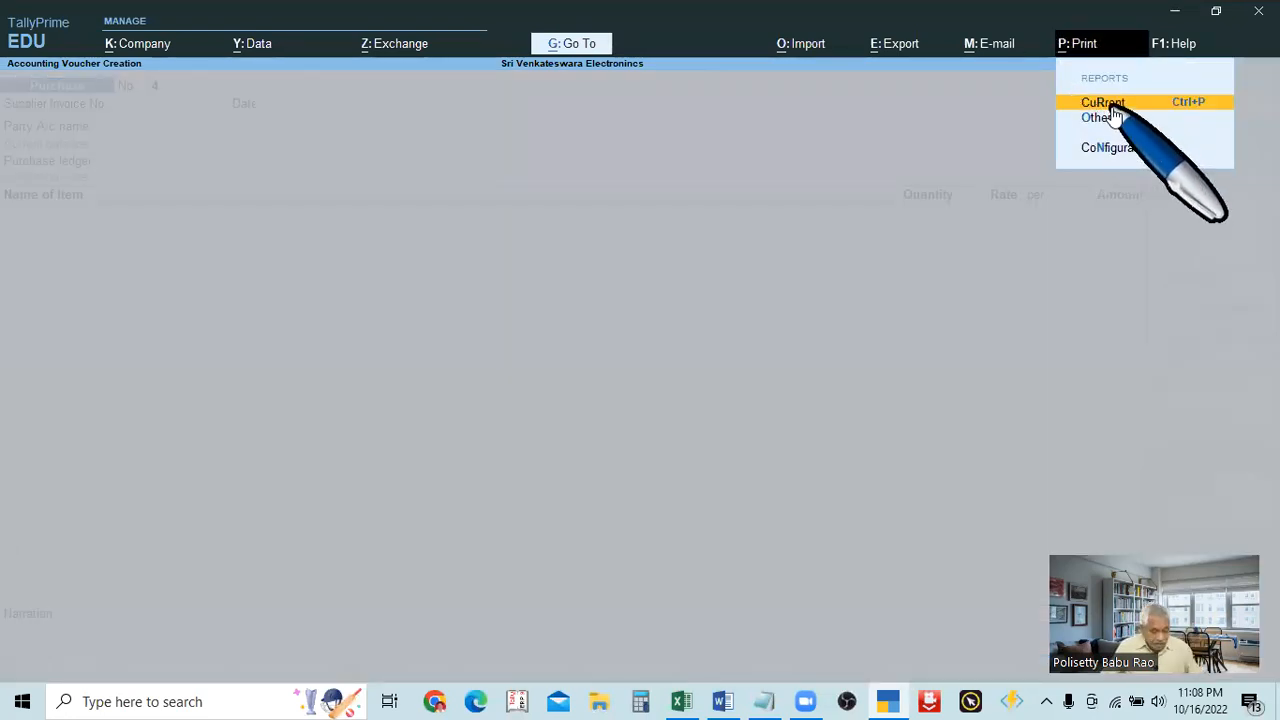
key("Escape")
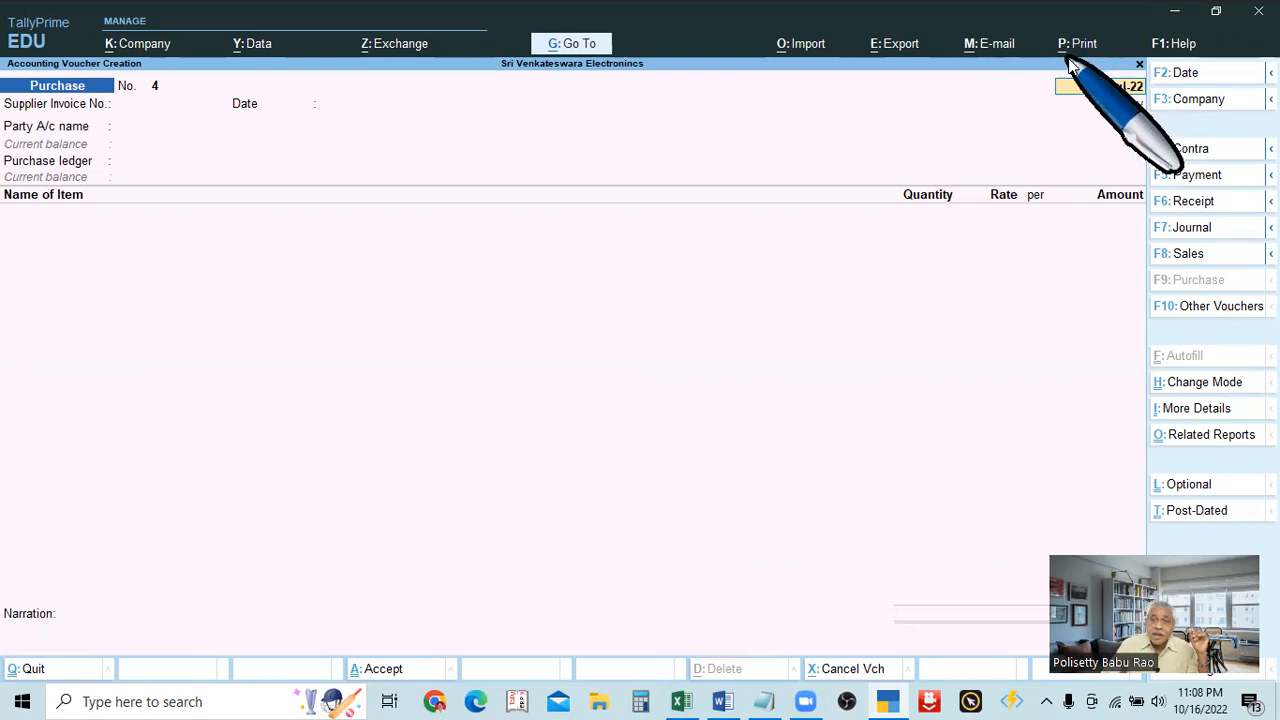
Step: Preview the print layout of the blank purchase voucher, inspect it enlarged and at full page, and return to the voucher
key("ctrl")
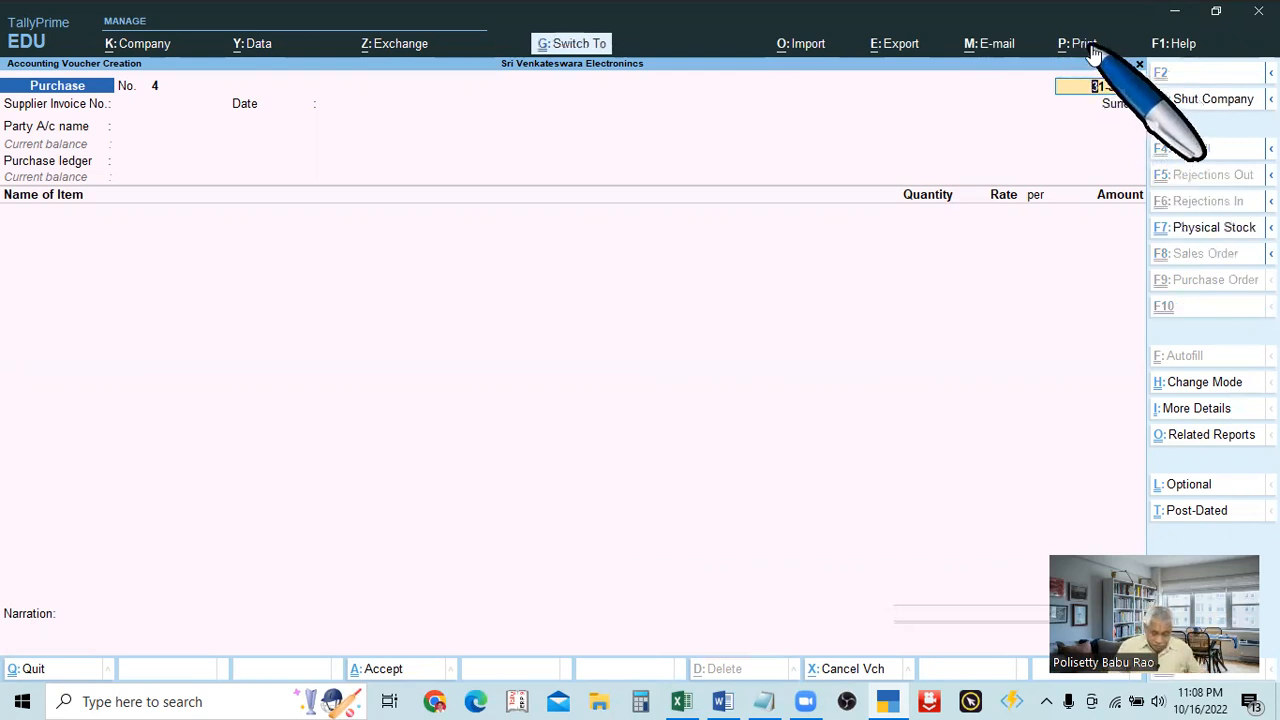
key("ctrl+p")
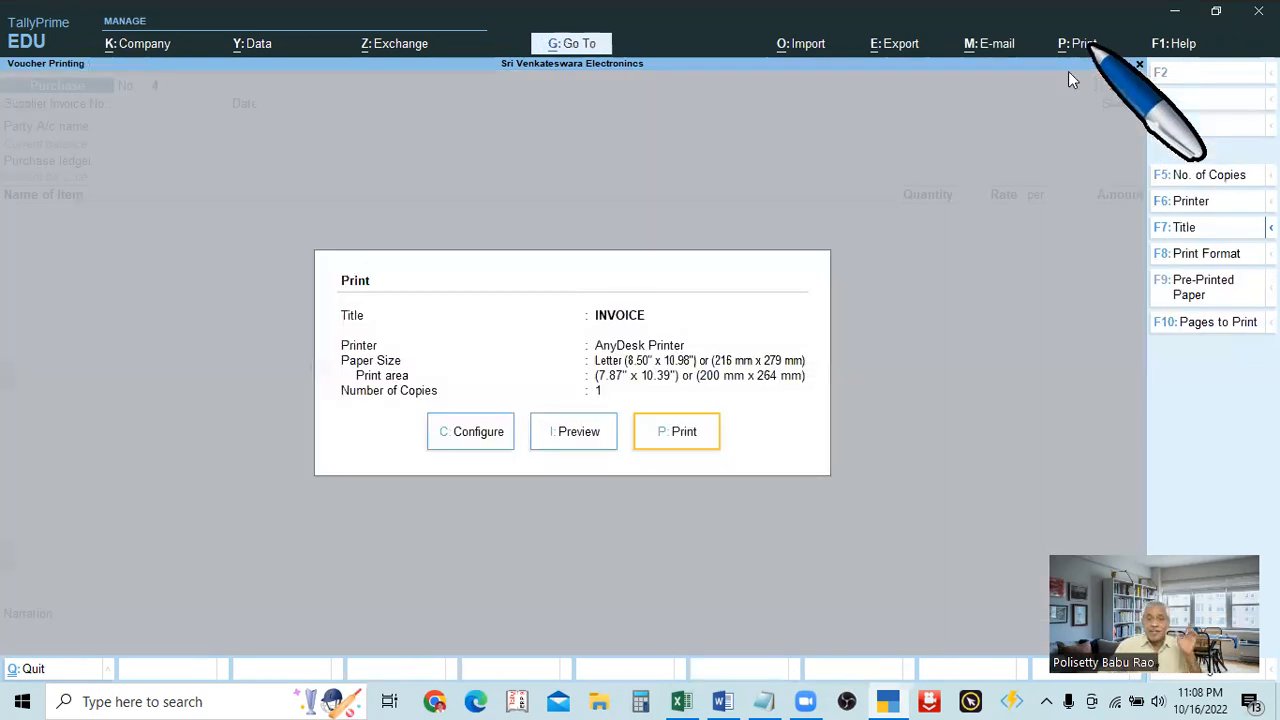
left_click(580, 436)
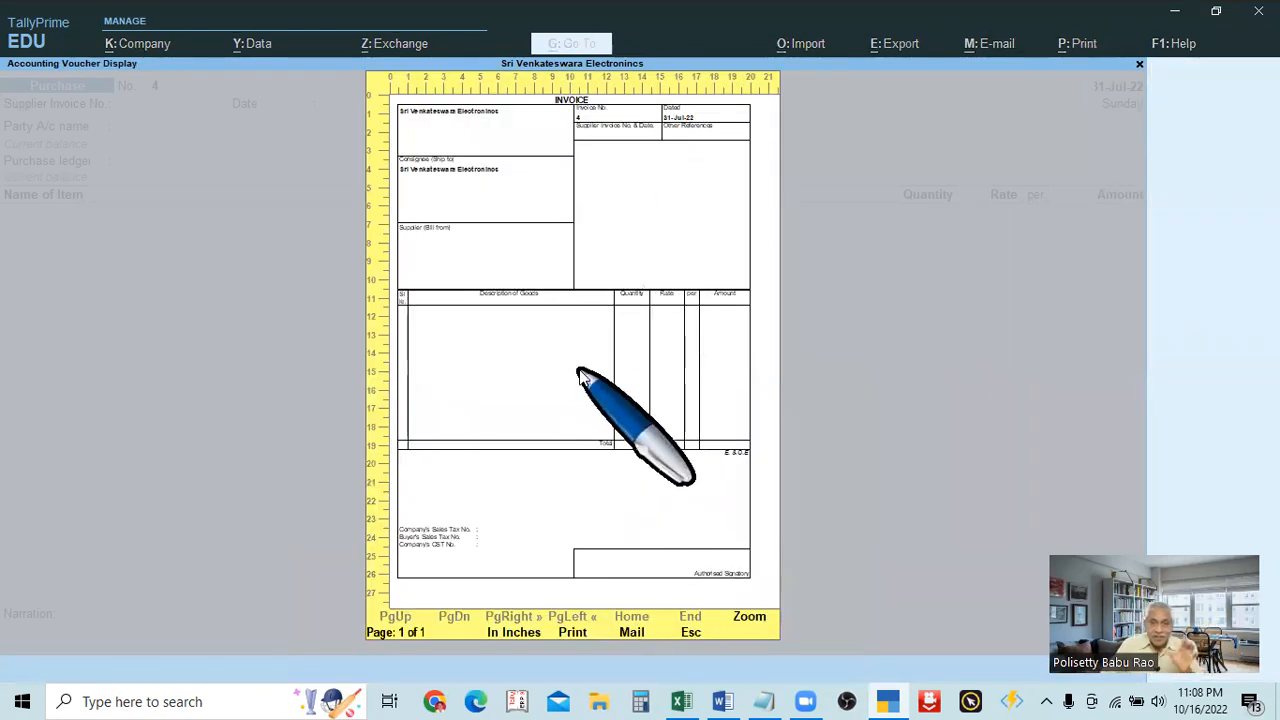
left_click(749, 620)
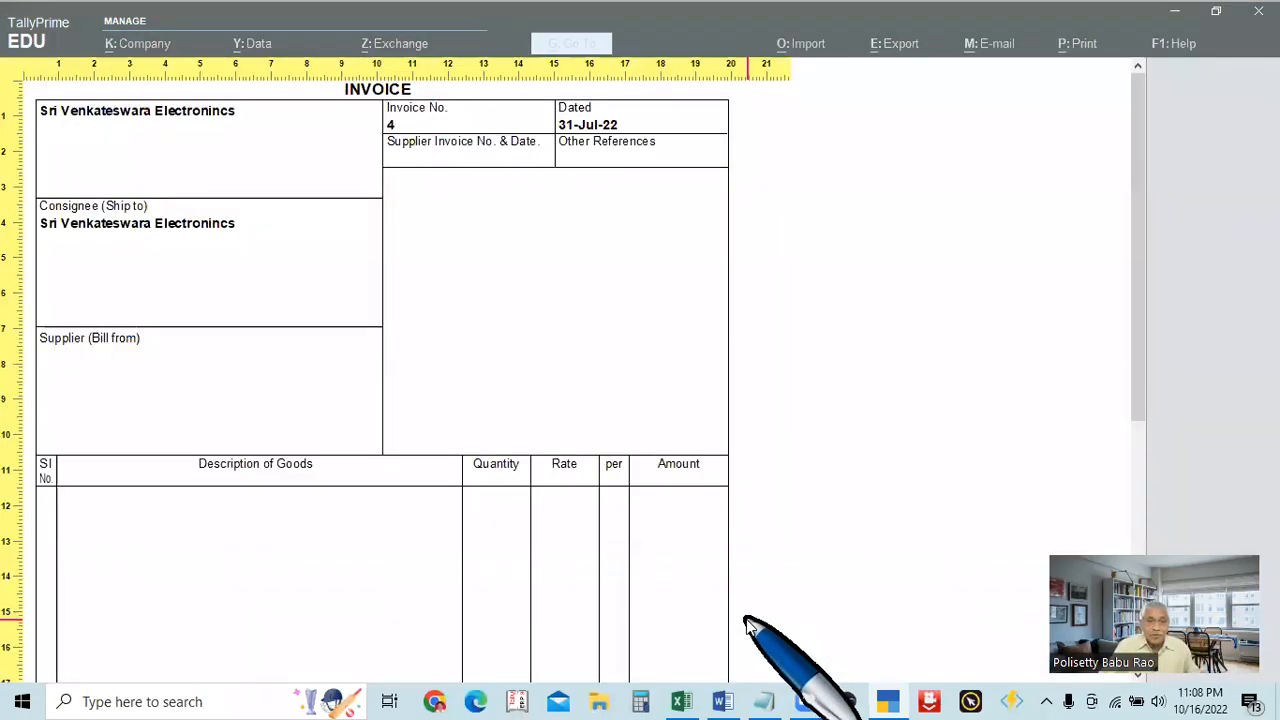
left_click(749, 623)
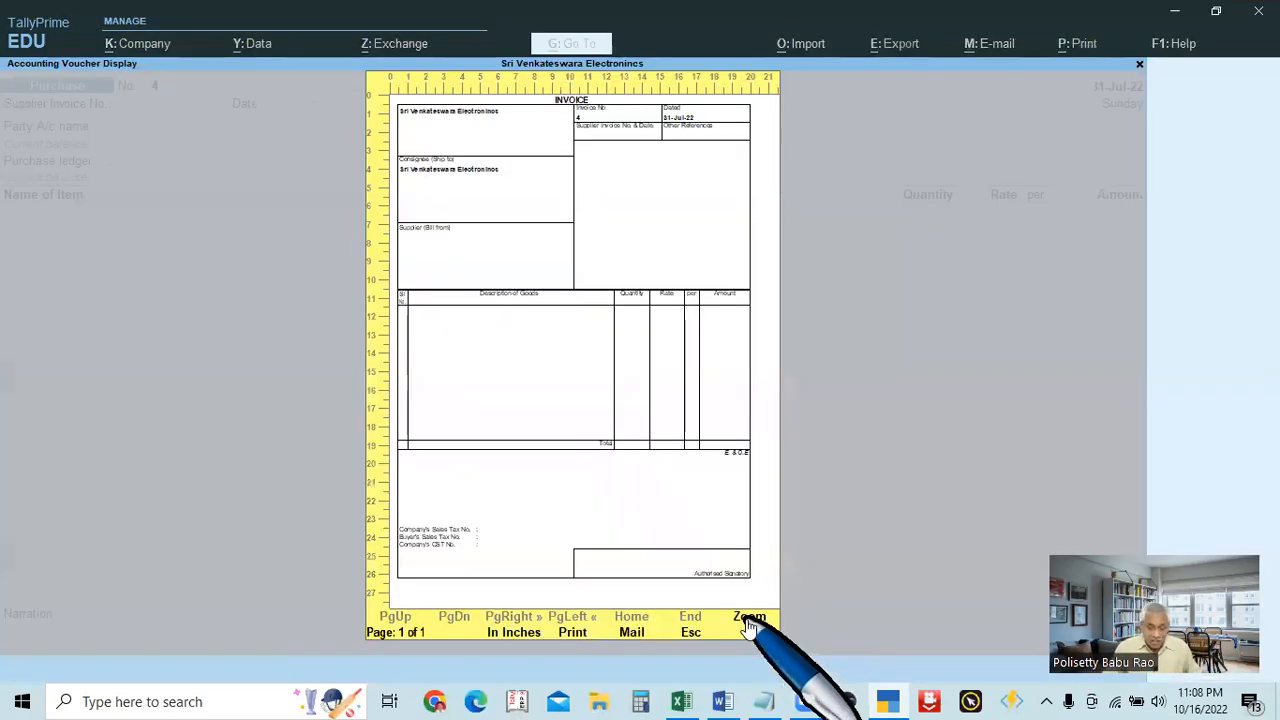
left_click(749, 622)
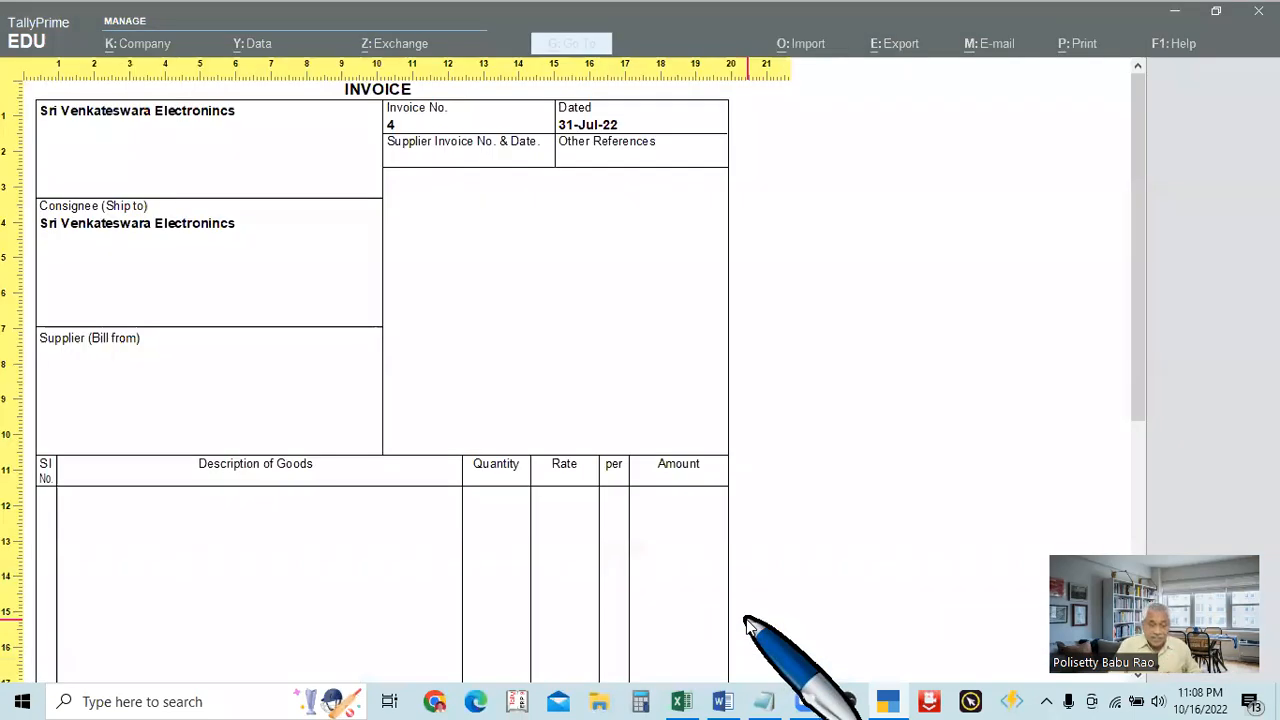
left_click(749, 622)
left_click(749, 622)
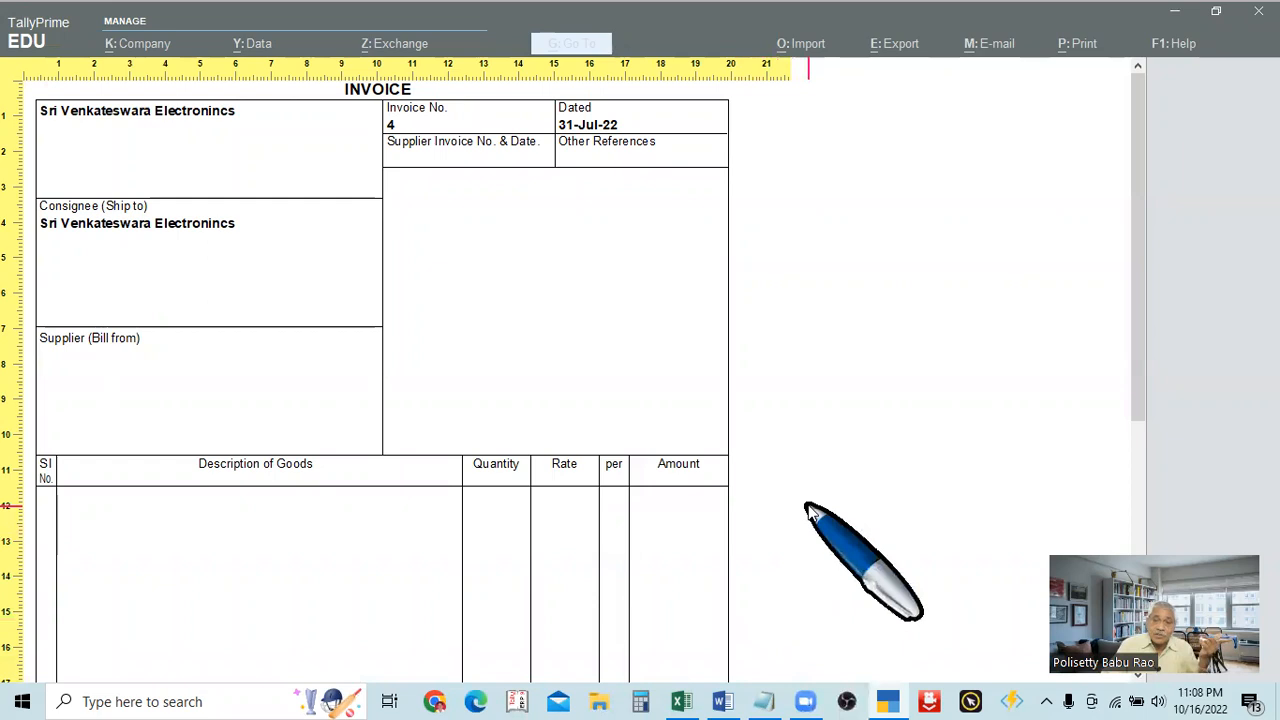
scroll(812, 512, "down", 1)
scroll(812, 512, "up", 1)
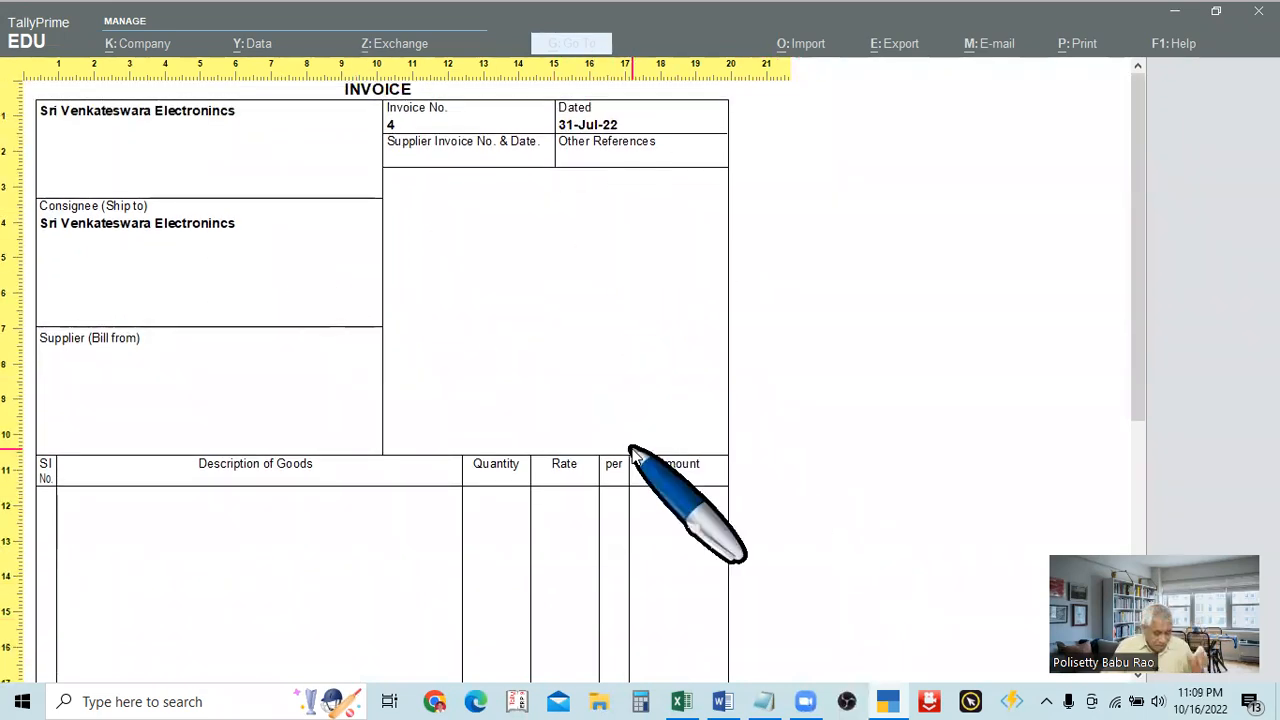
key("Escape")
key("Escape")
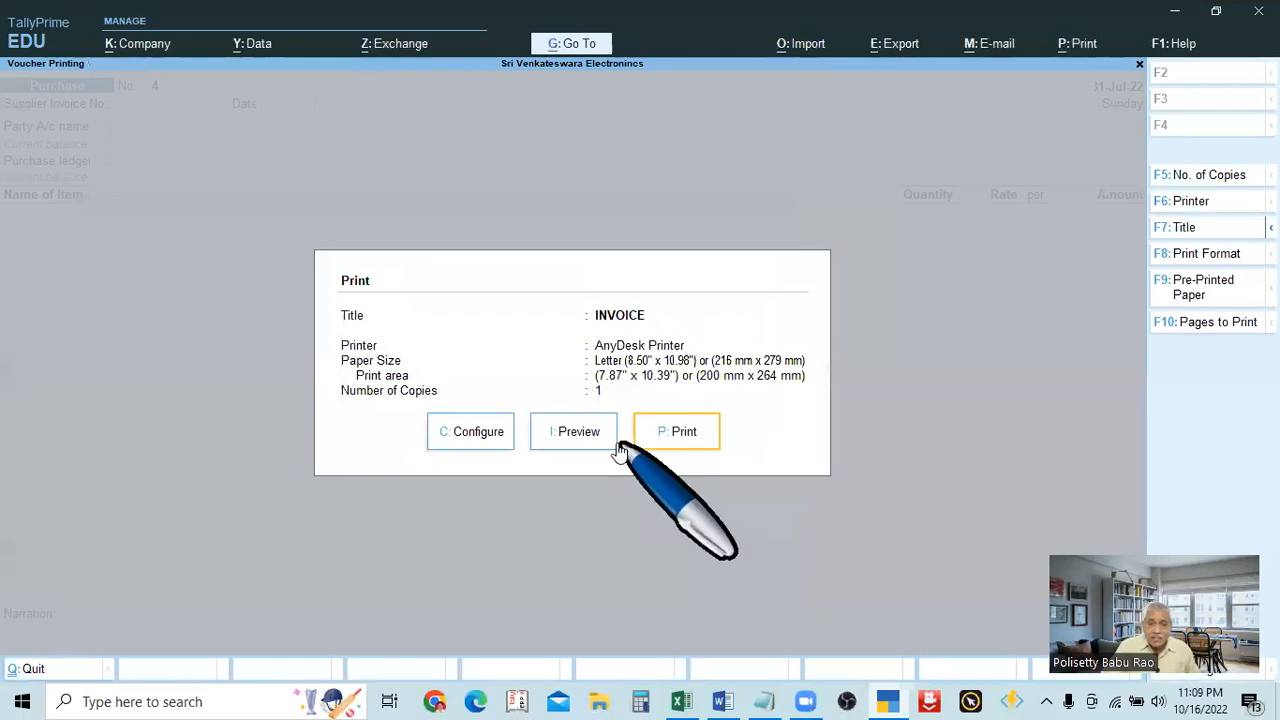
key("Escape")
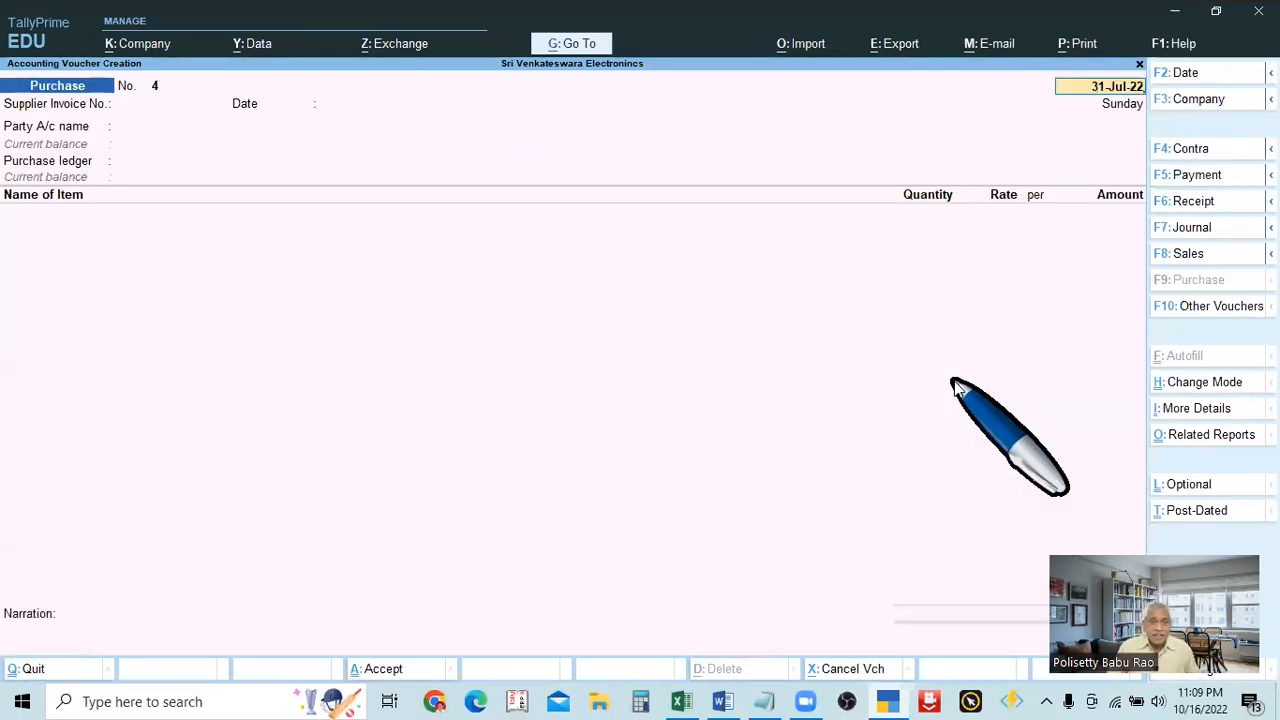
Step: Leave voucher creation and display the Purchases%18% ledger from the account books
key("Escape")
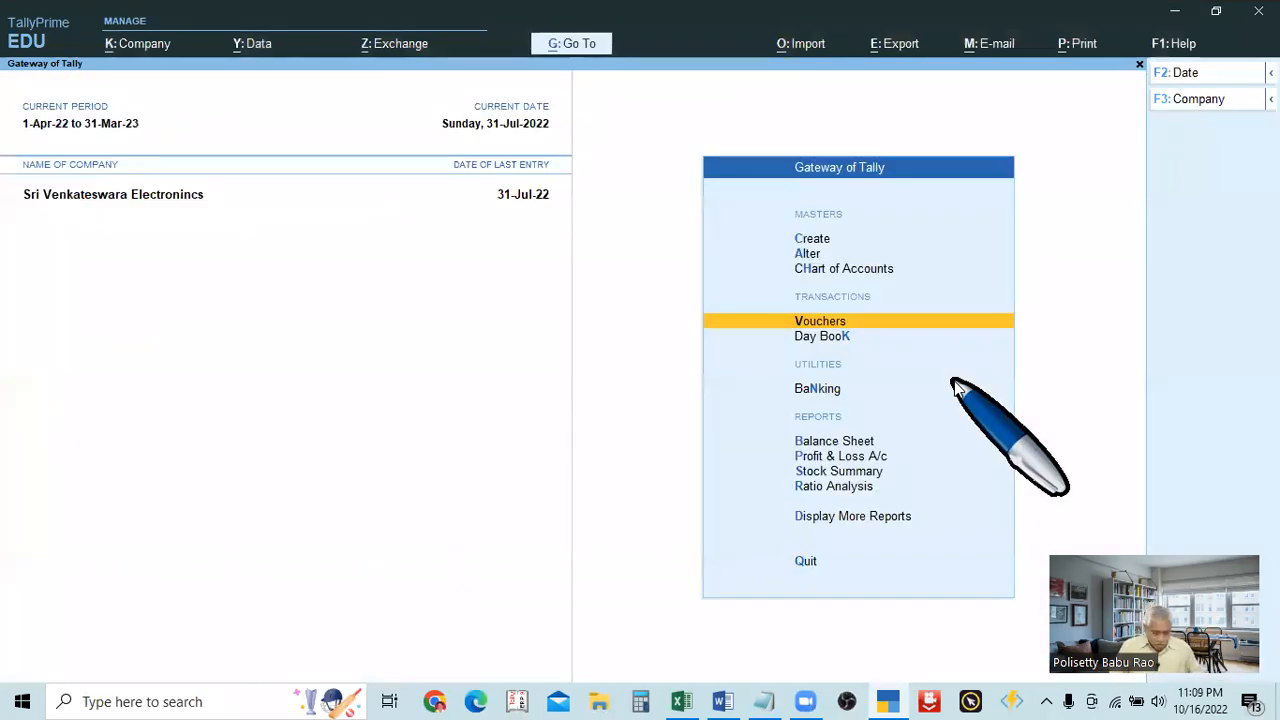
type("dal")
type("Pu")
key("Down")
key("Down")
key("Down")
key("Down")
key("Up")
key("Up")
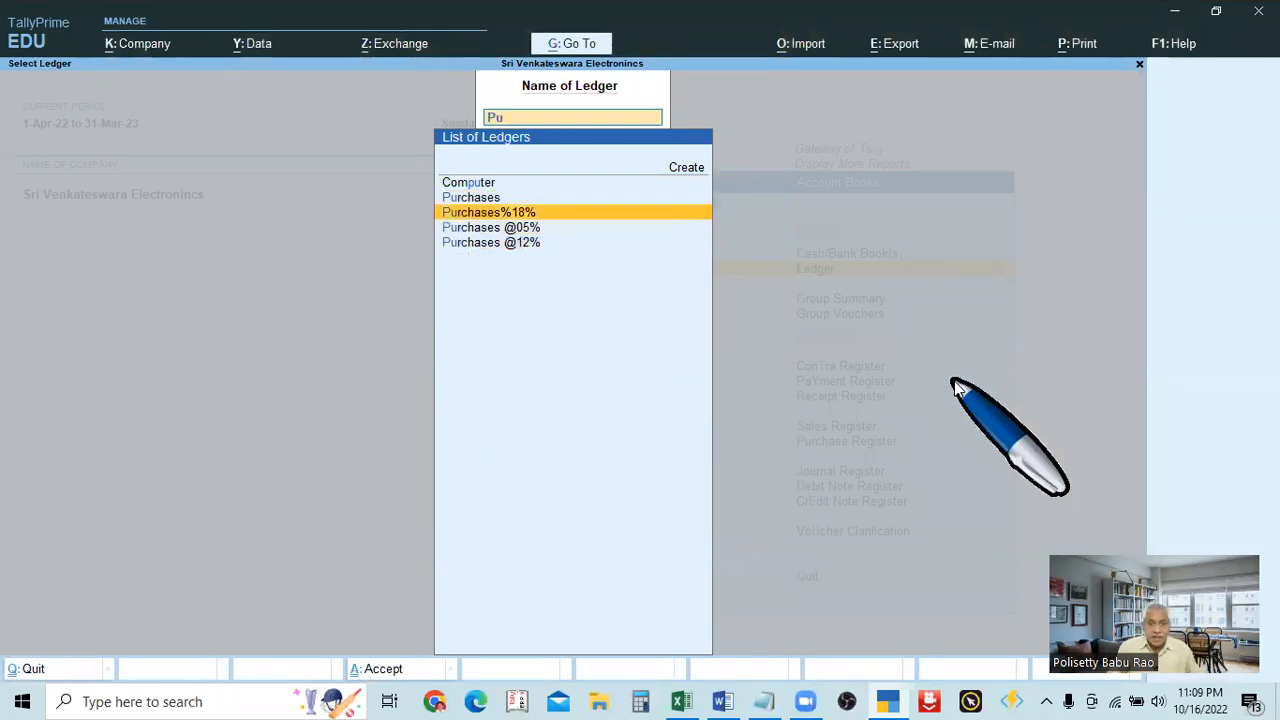
key("Return")
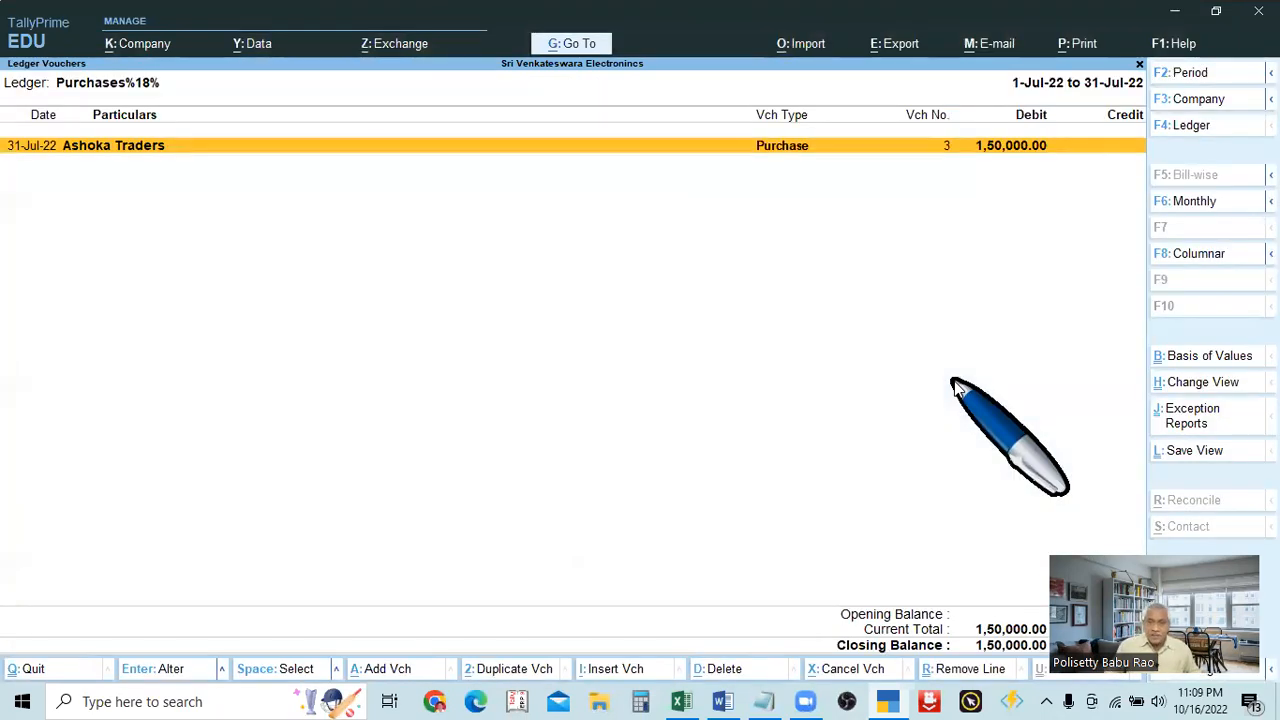
Step: Open the Ashoka Traders purchase voucher, examine its enlarged invoice print preview from header to total, and return to the ledger
key("Return")
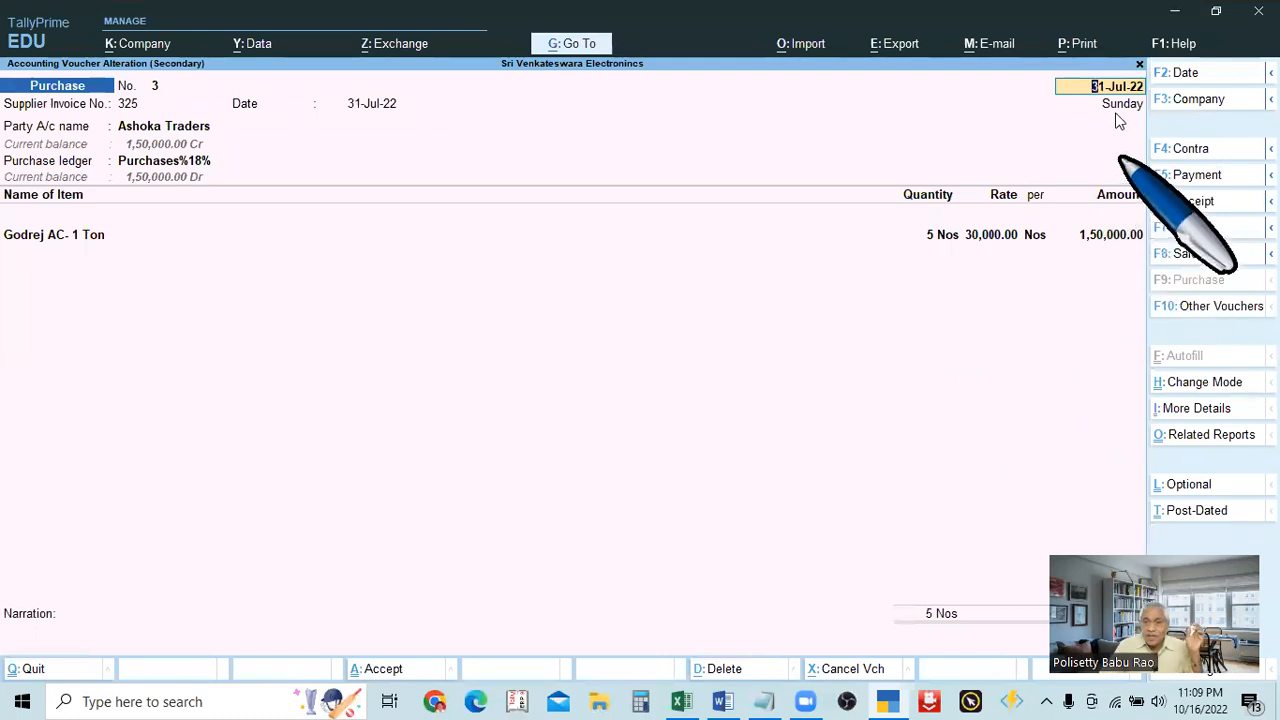
key("alt+p")
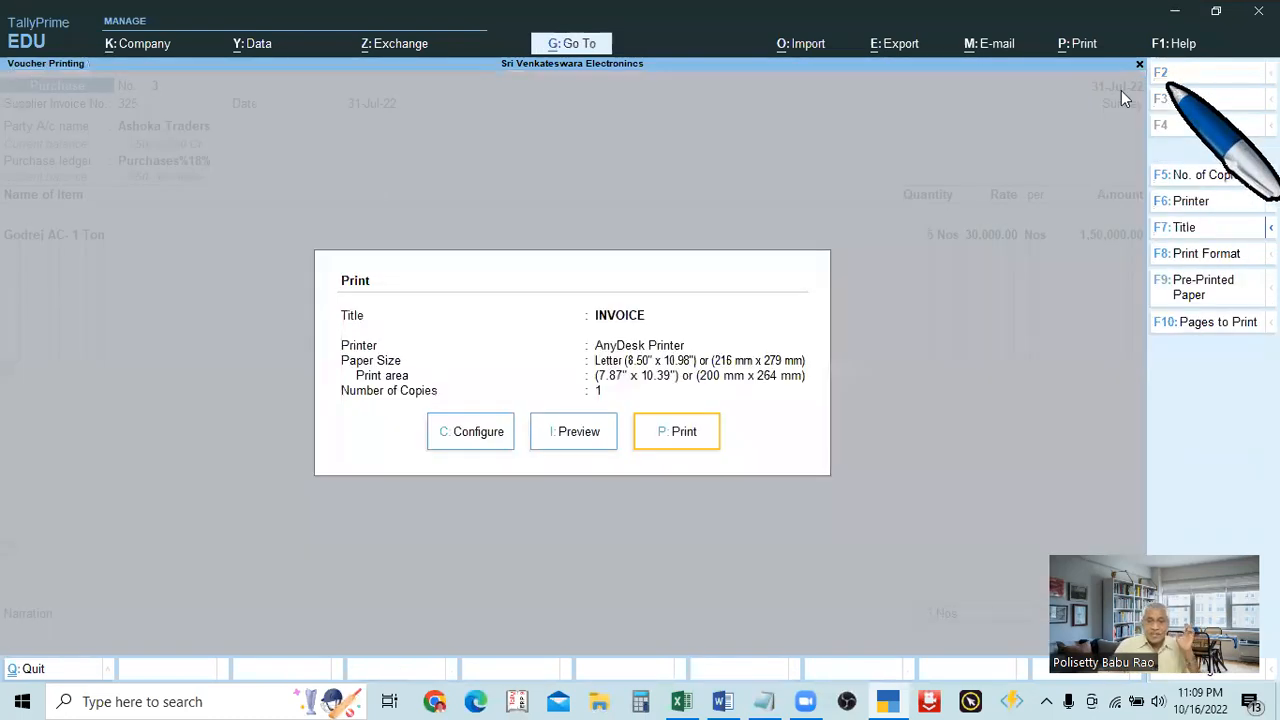
left_click(573, 432)
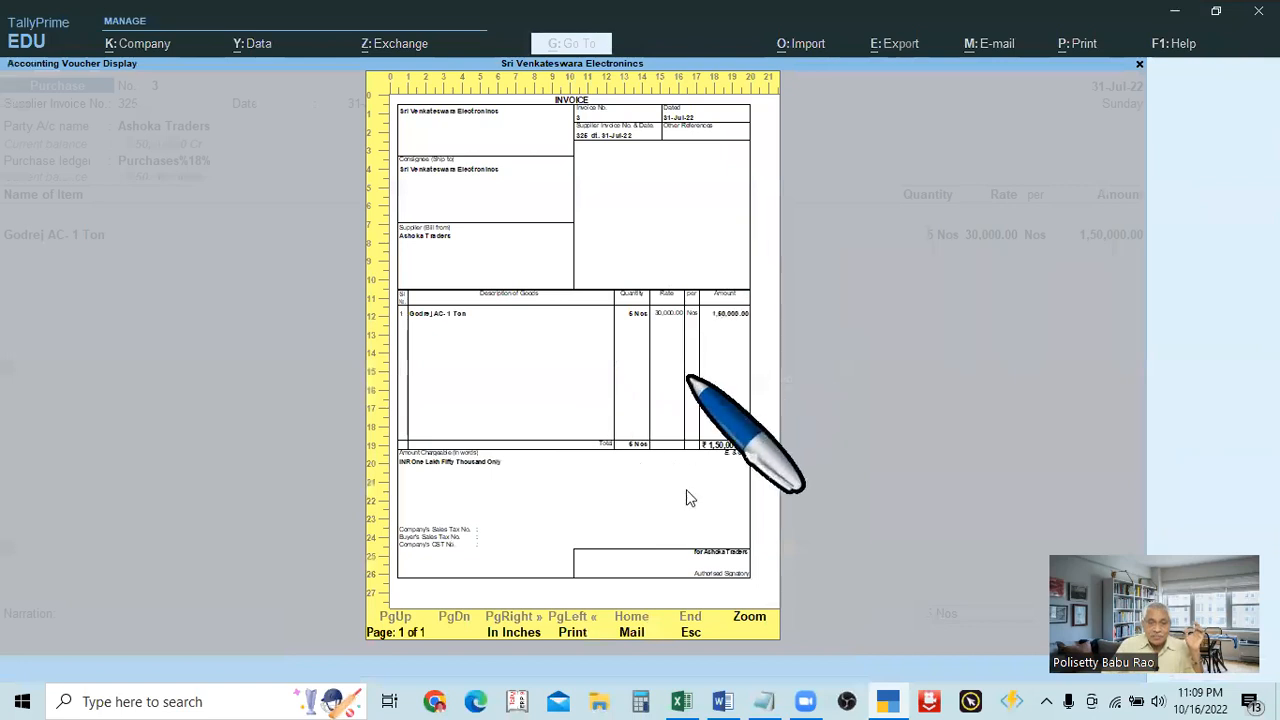
left_click(749, 617)
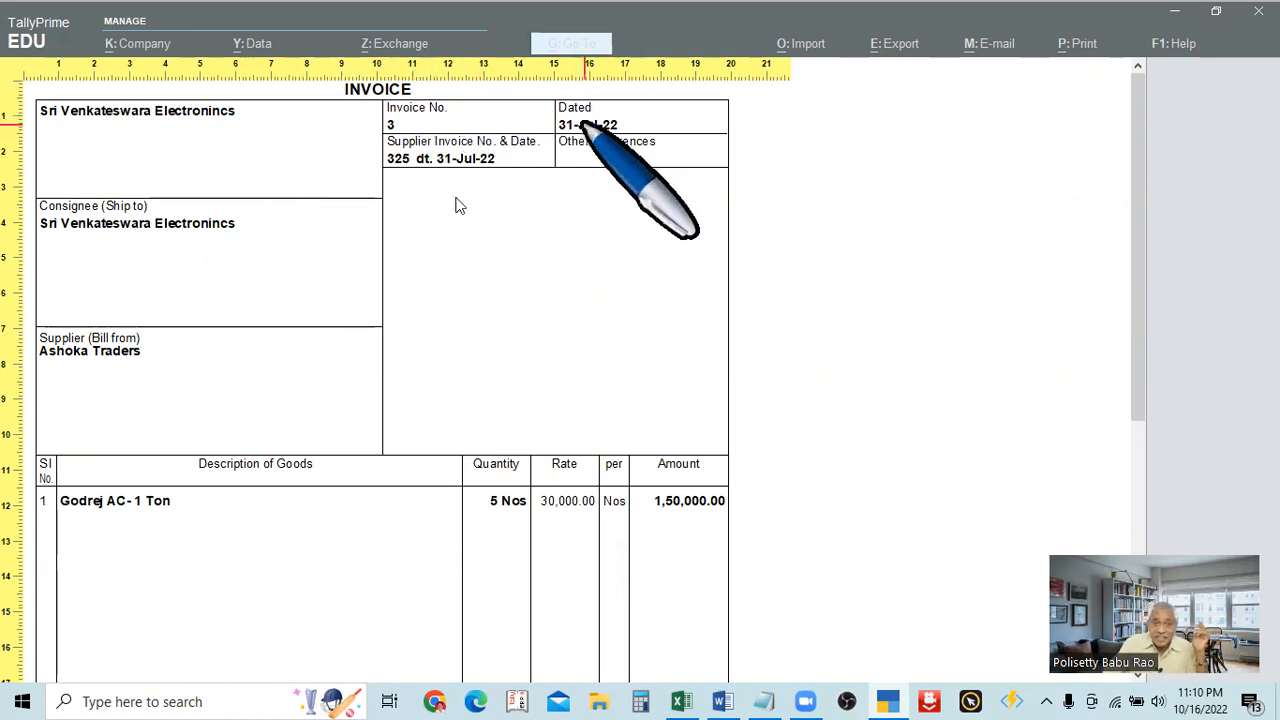
scroll(565, 232, "down", 1)
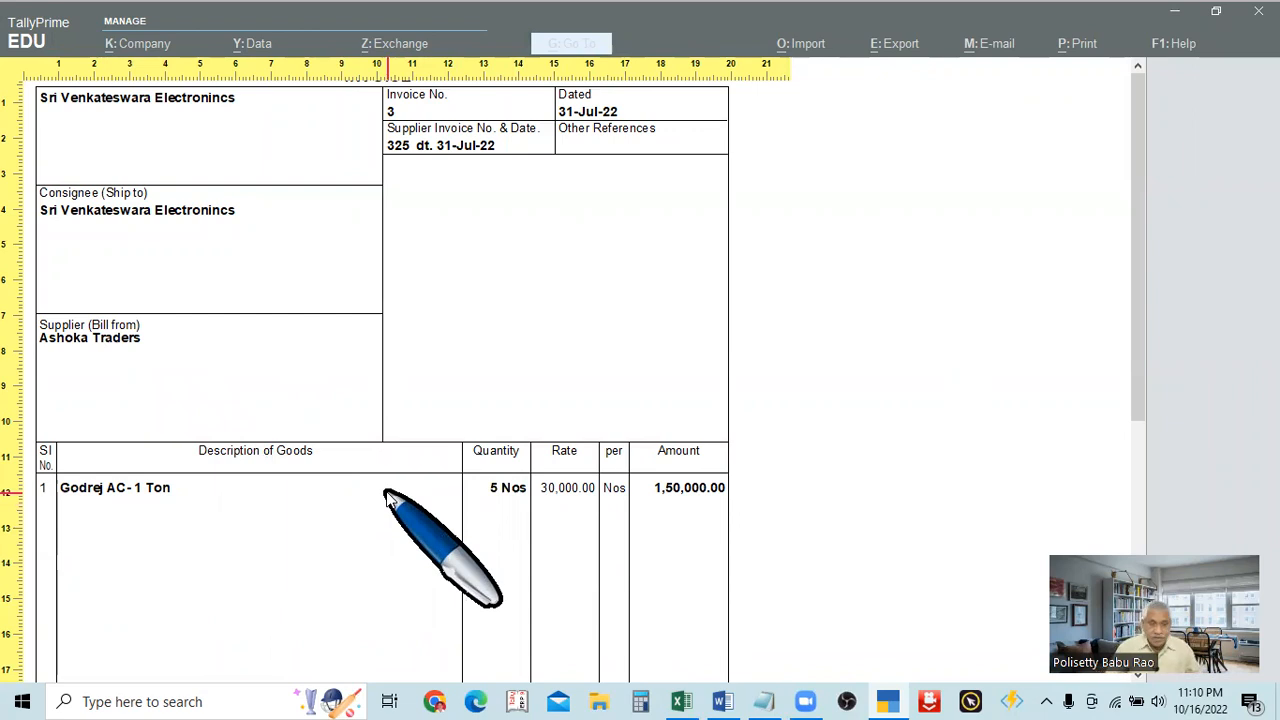
scroll(420, 490, "down", 4)
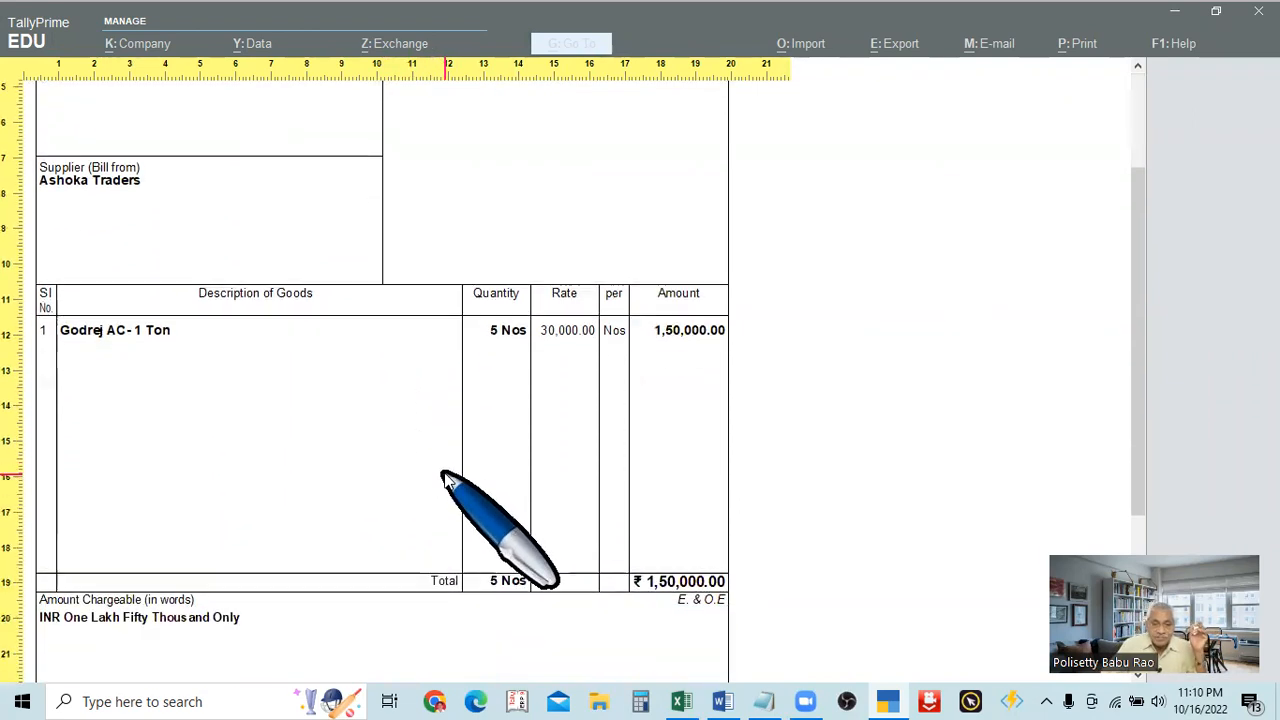
scroll(447, 479, "up", 4)
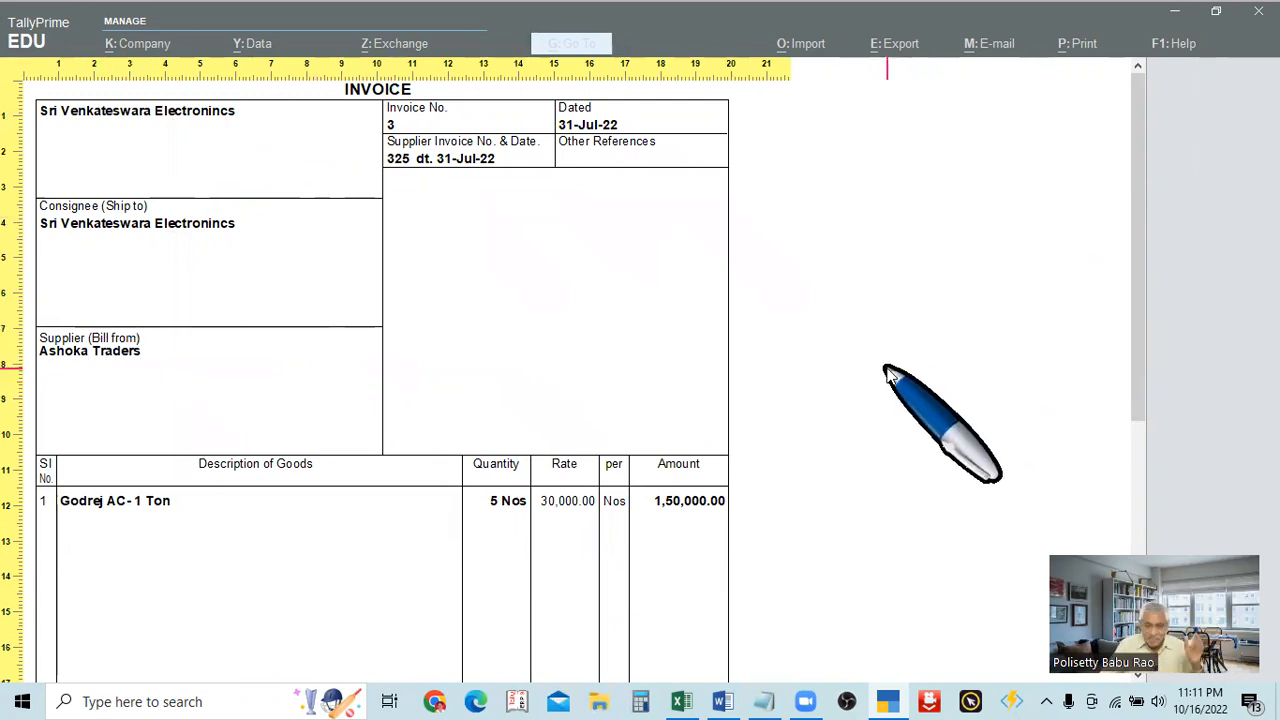
key("Escape")
key("Escape")
key("Escape")
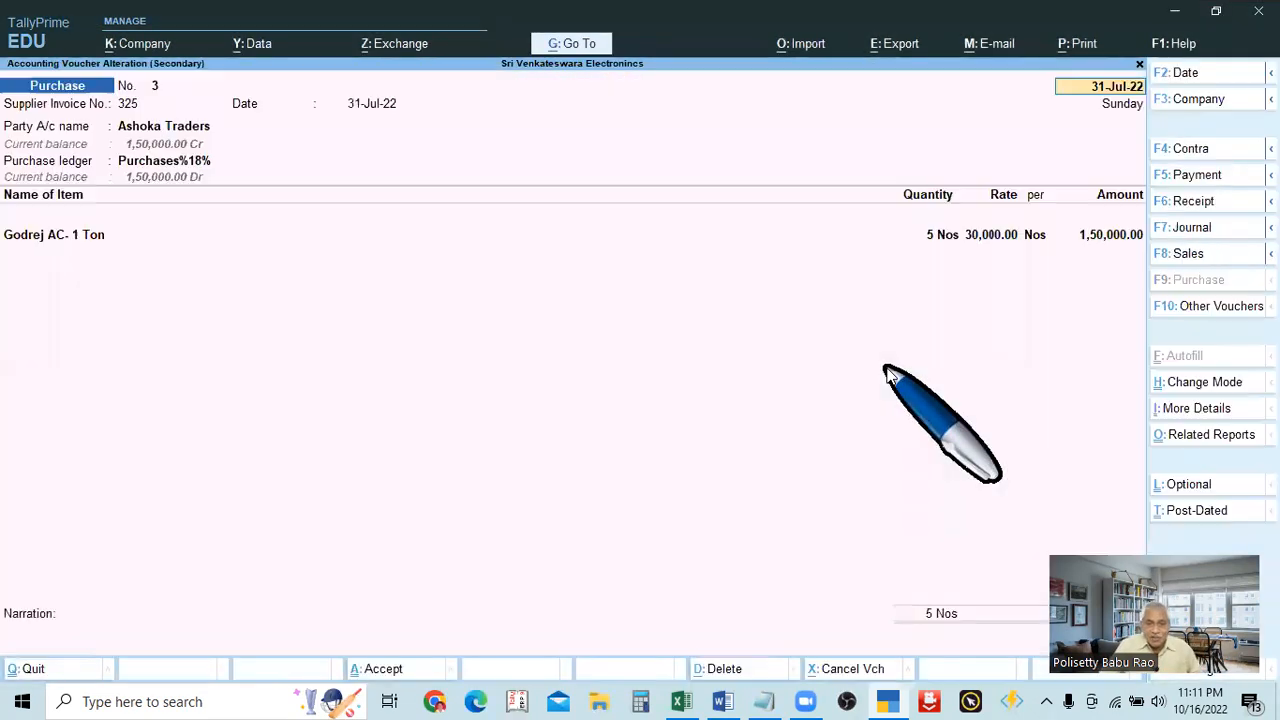
key("Escape")
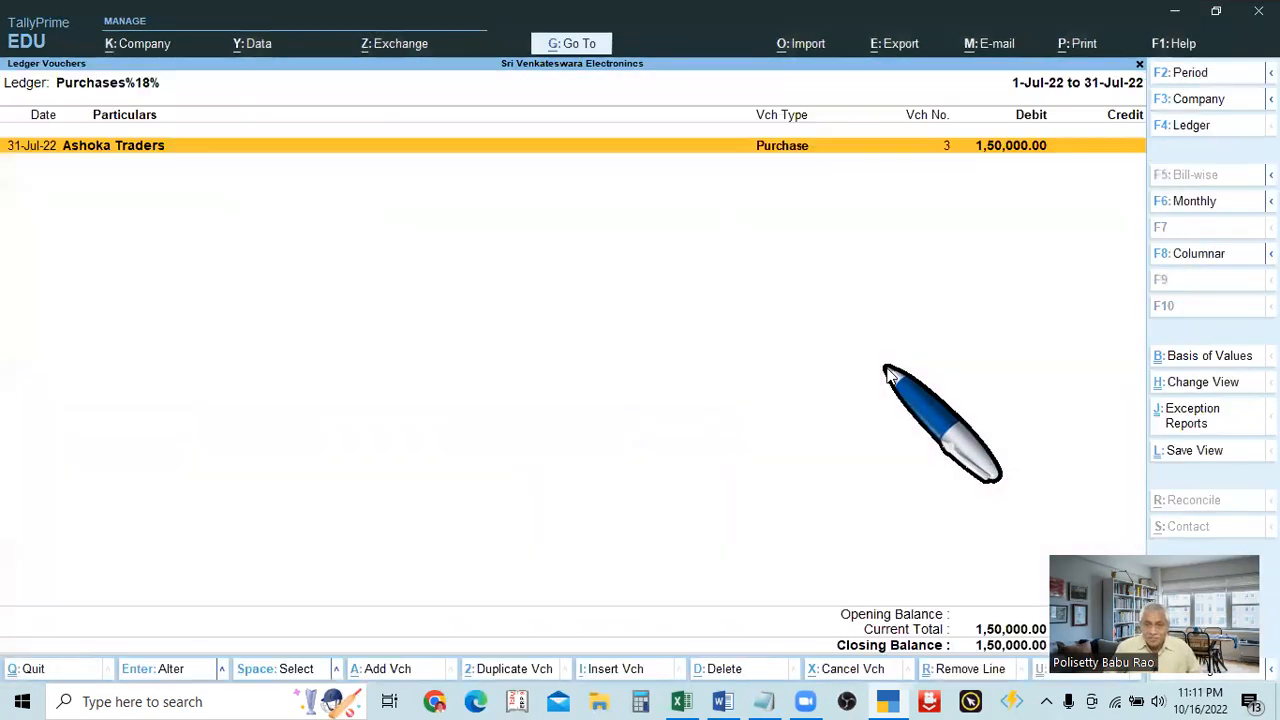
key("Escape")
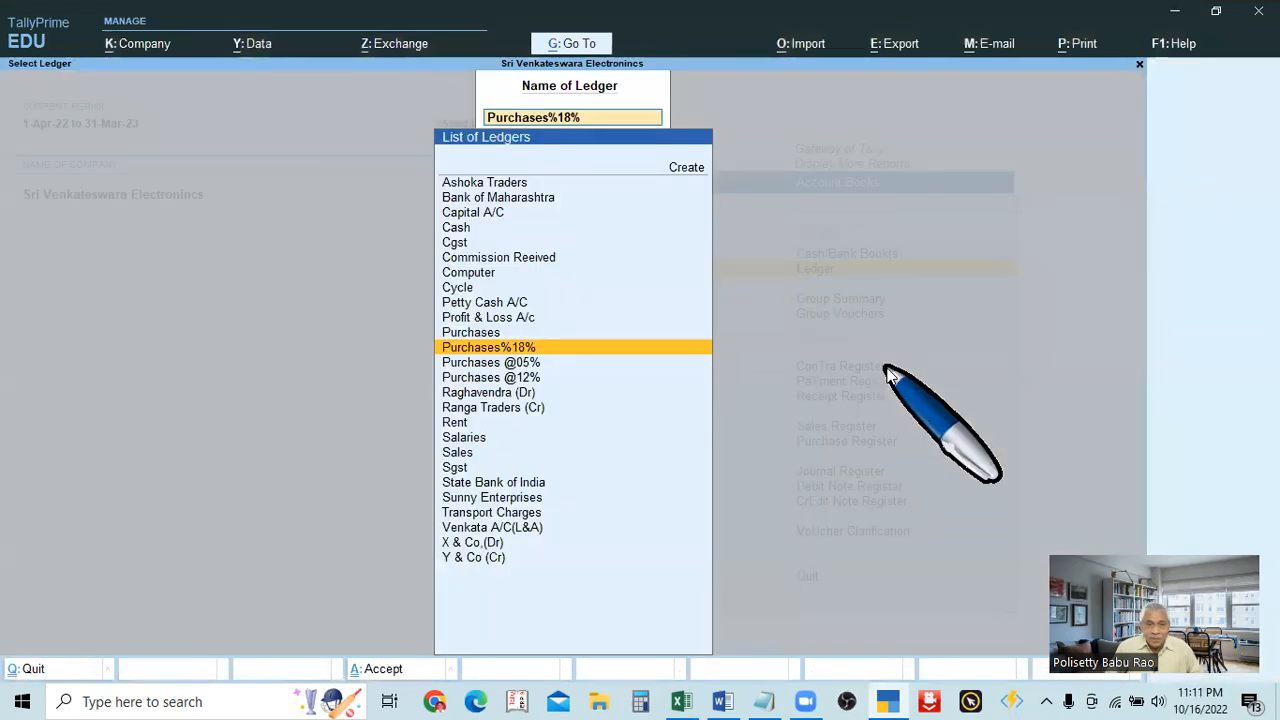
key("Down")
key("Down")
key("Return")
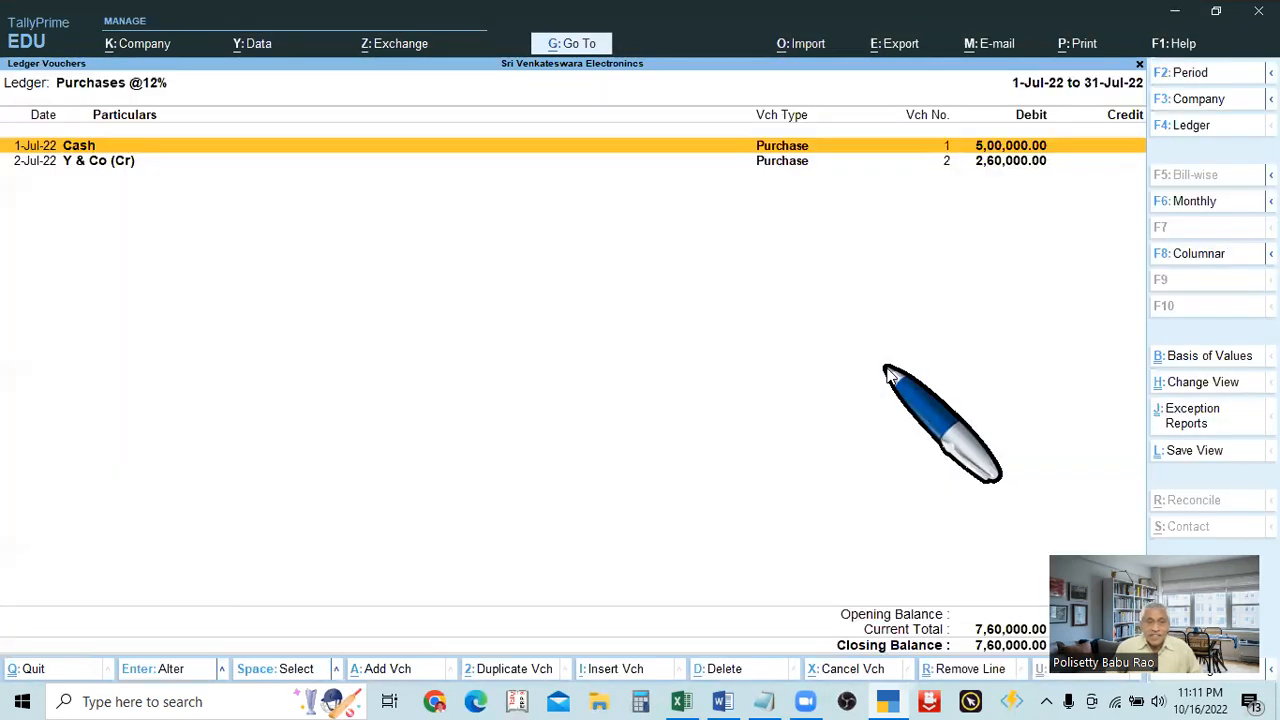
Step: Open the Y & Co (Cr) purchase voucher from the ledger and preview its invoice for printing
key("Down")
key("Return")
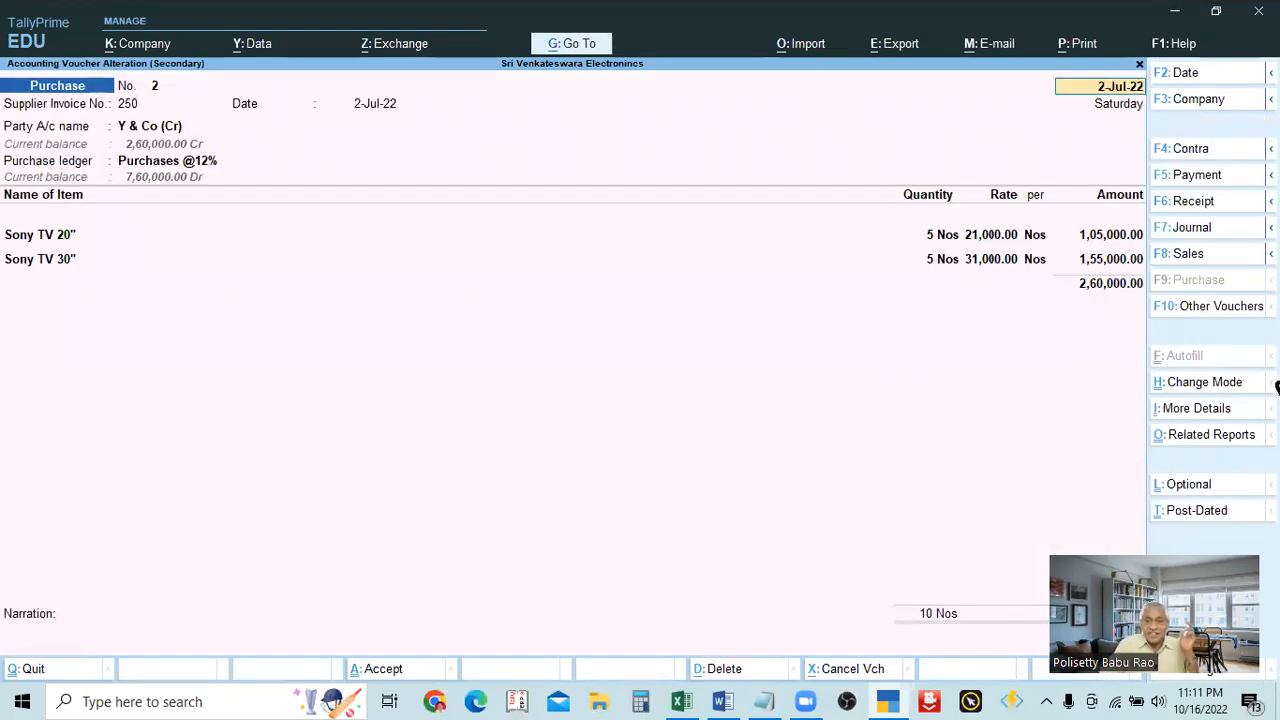
key("ctrl+p")
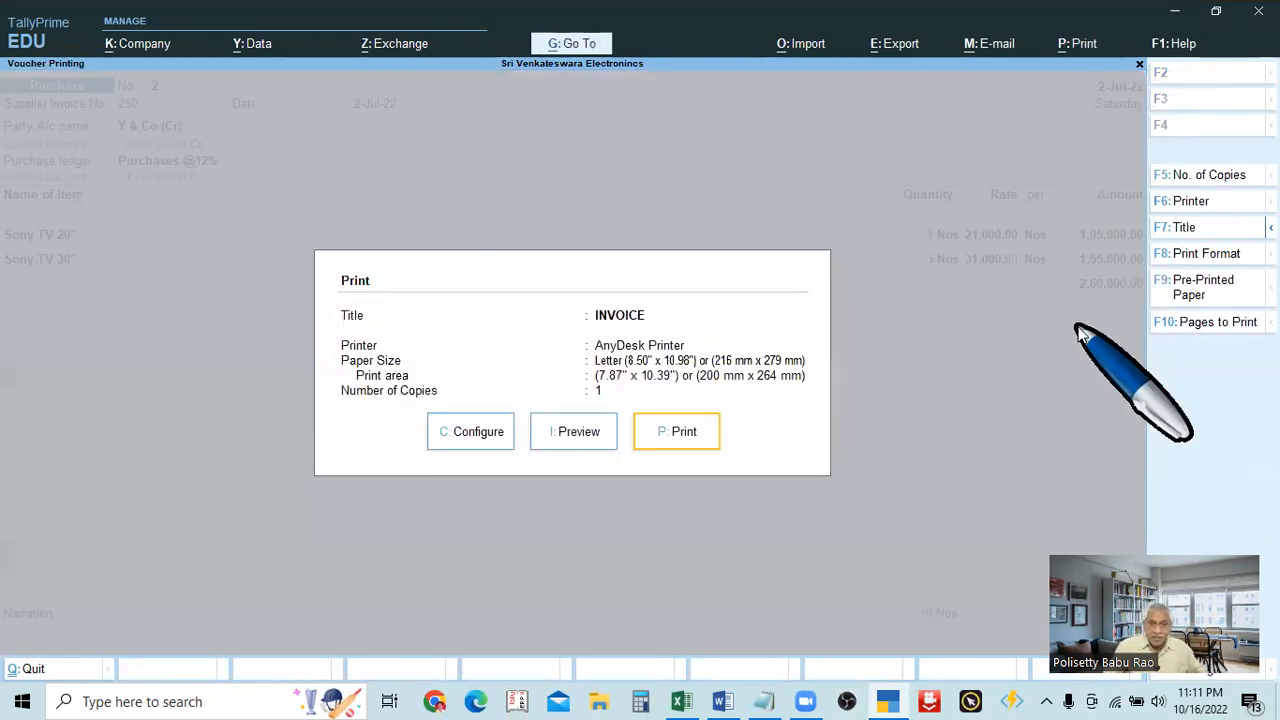
left_click(572, 431)
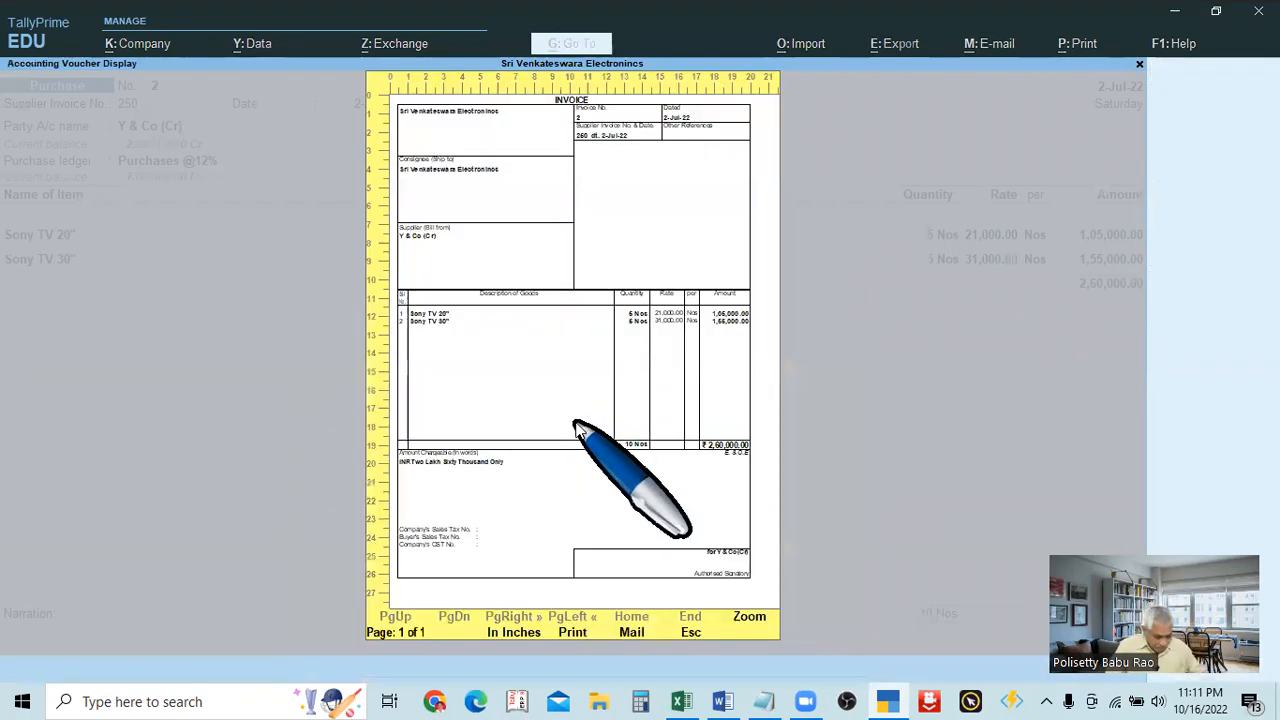
Step: Enlarge the Y & Co (Cr) invoice preview and examine it from the header through the item lines to the total and signature block
left_click(578, 430)
scroll(634, 381, "down", 1)
scroll(648, 375, "up", 1)
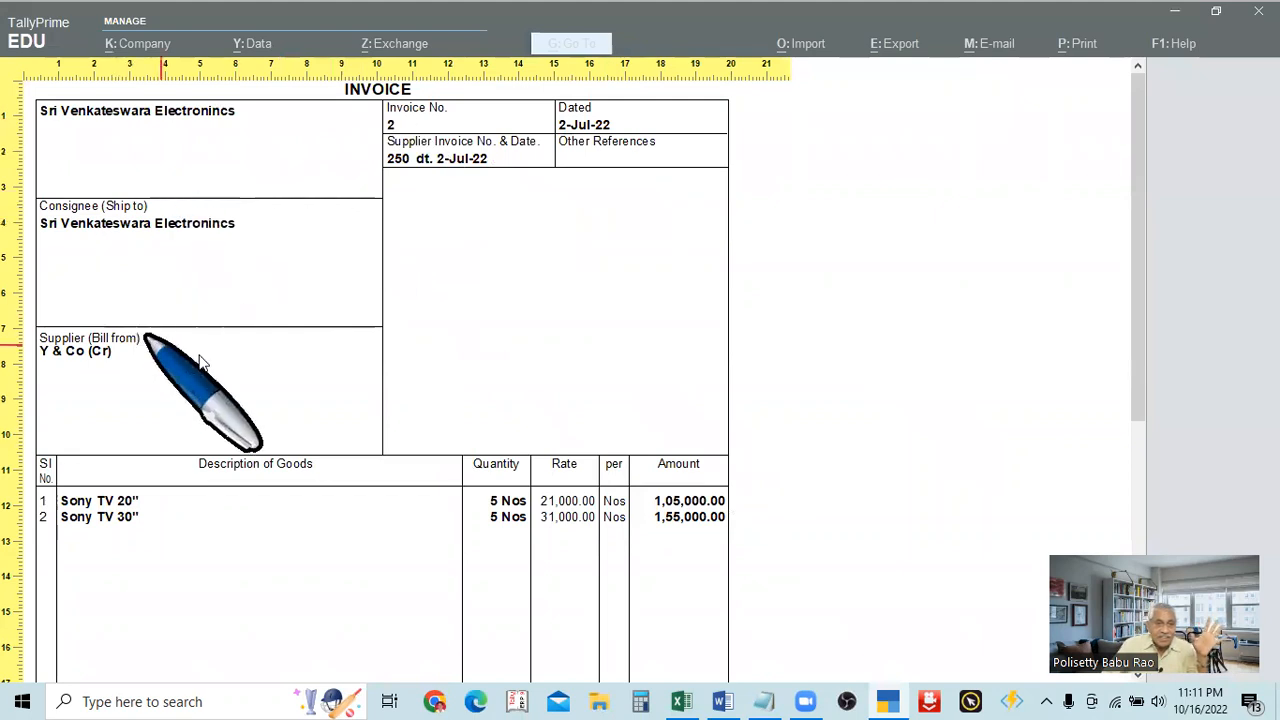
scroll(185, 410, "down", 1)
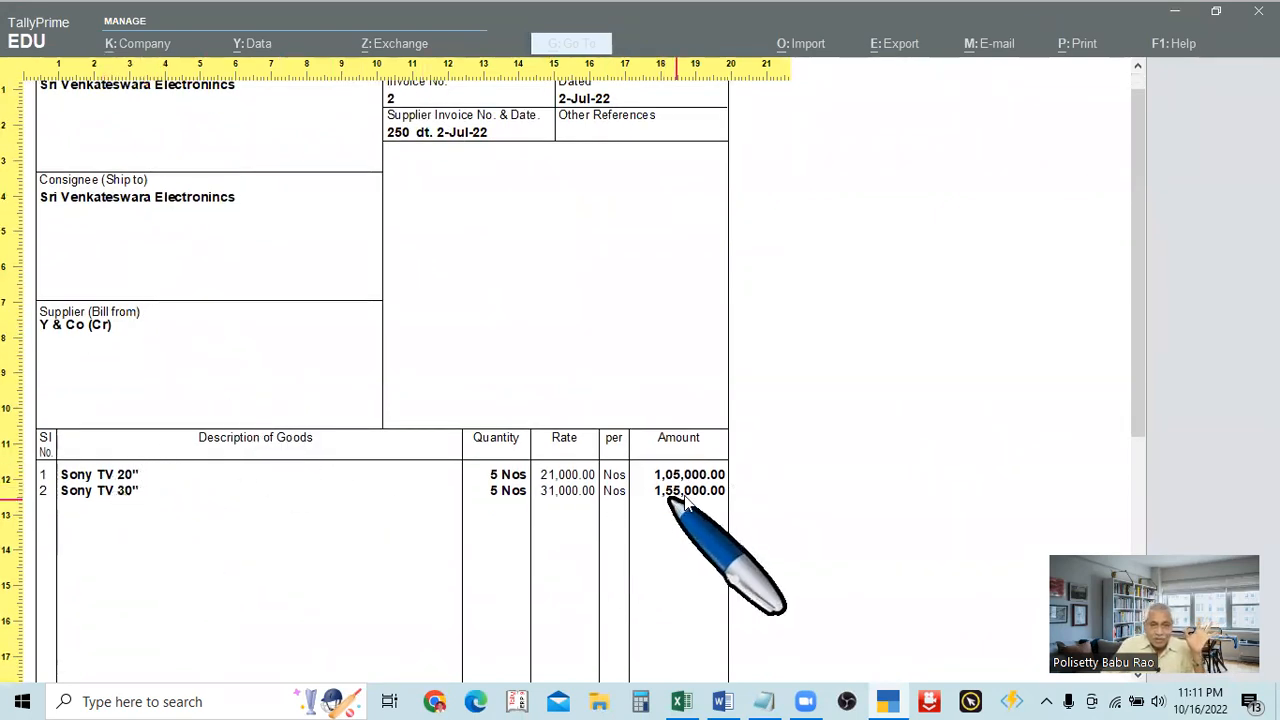
scroll(620, 450, "down", 4)
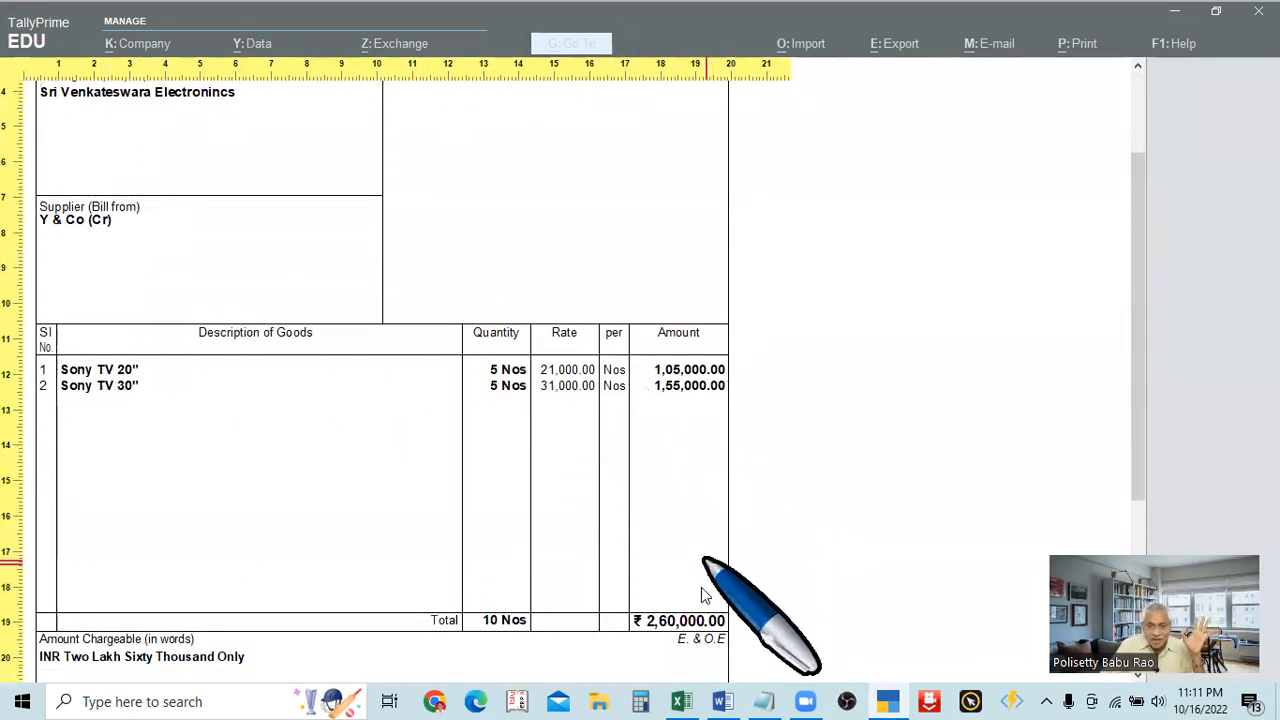
scroll(677, 514, "down", 2)
scroll(677, 521, "down", 5)
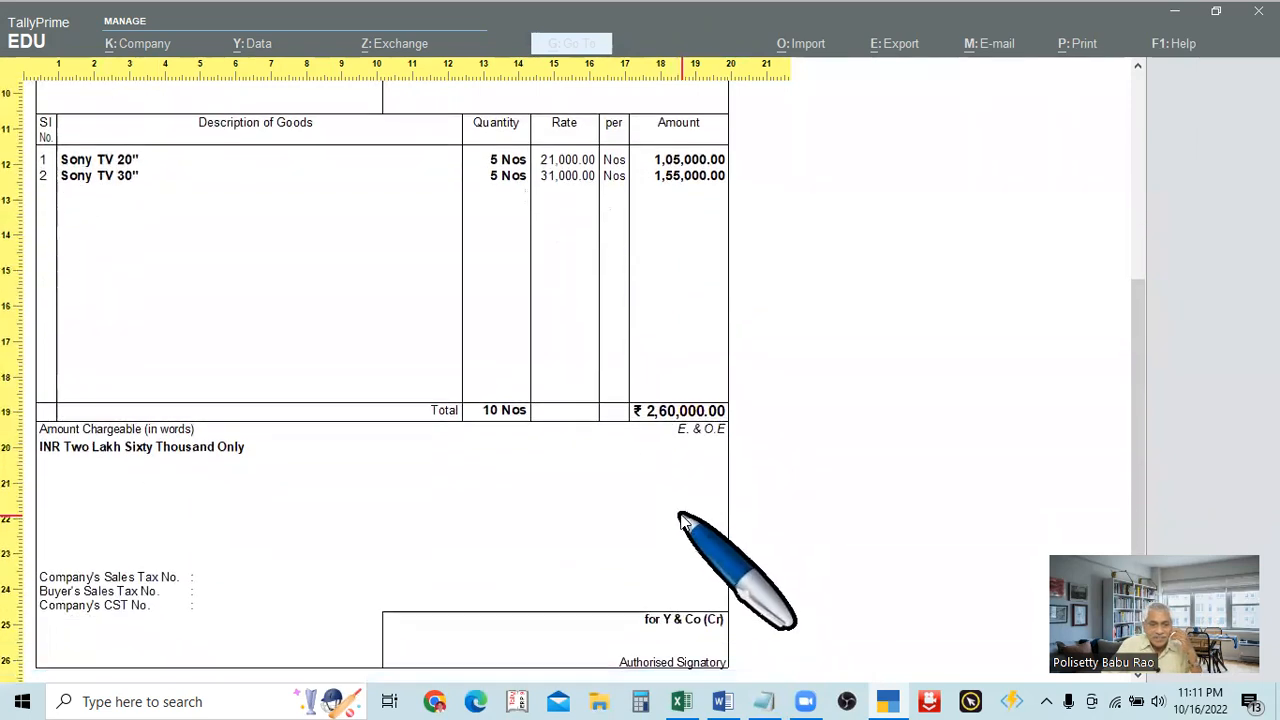
scroll(680, 521, "up", 10)
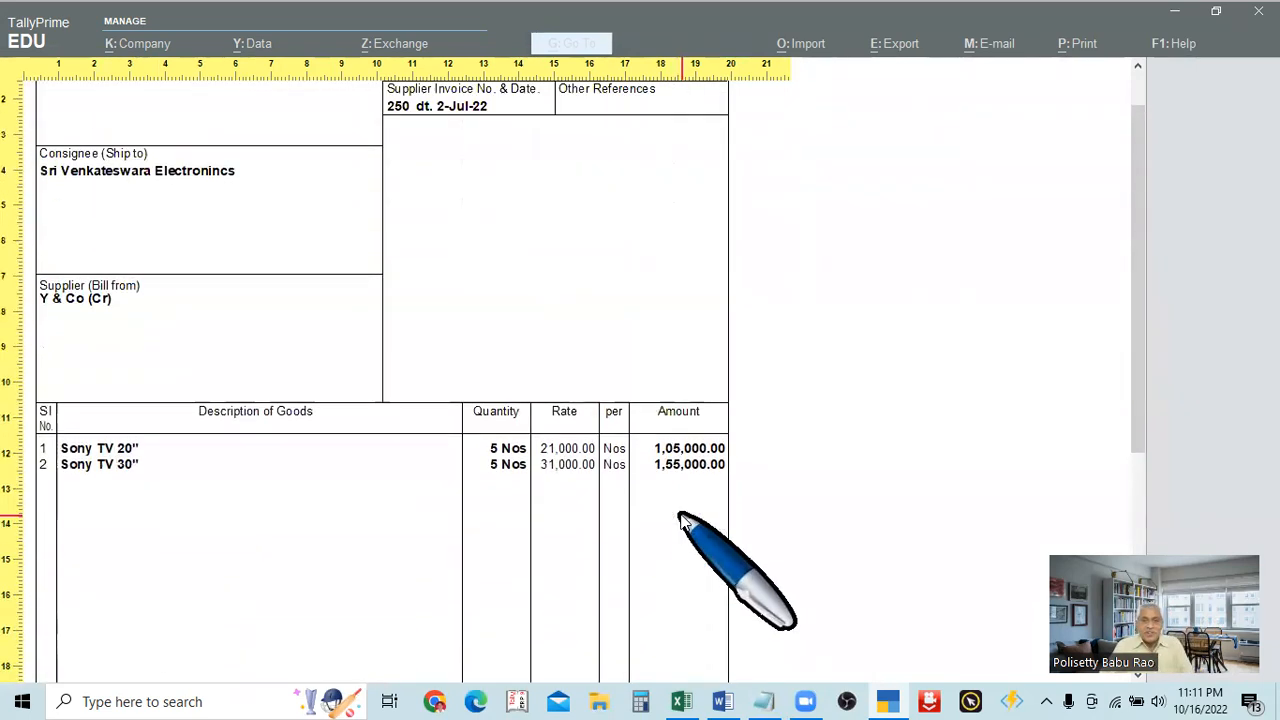
key("Escape")
key("Escape")
key("Escape")
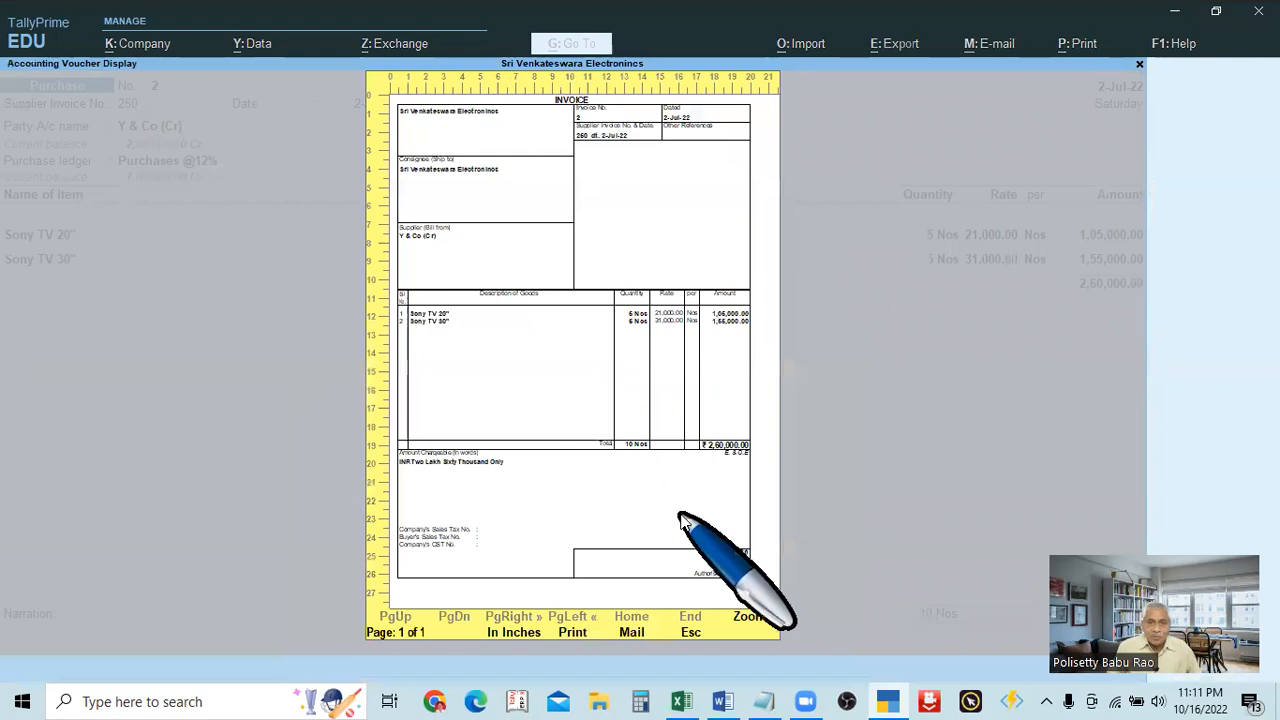
key("Escape")
key("Escape")
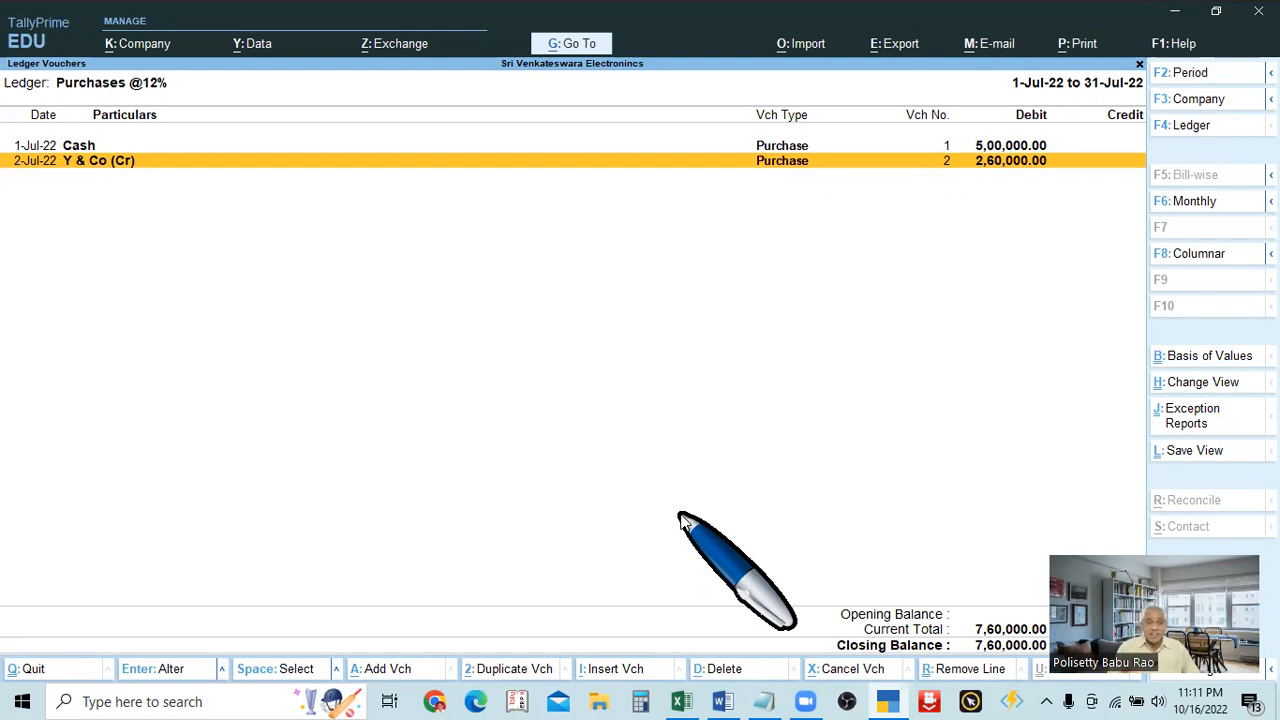
key("Escape")
key("Escape")
key("Escape")
key("Escape")
key("Escape")
key("Escape")
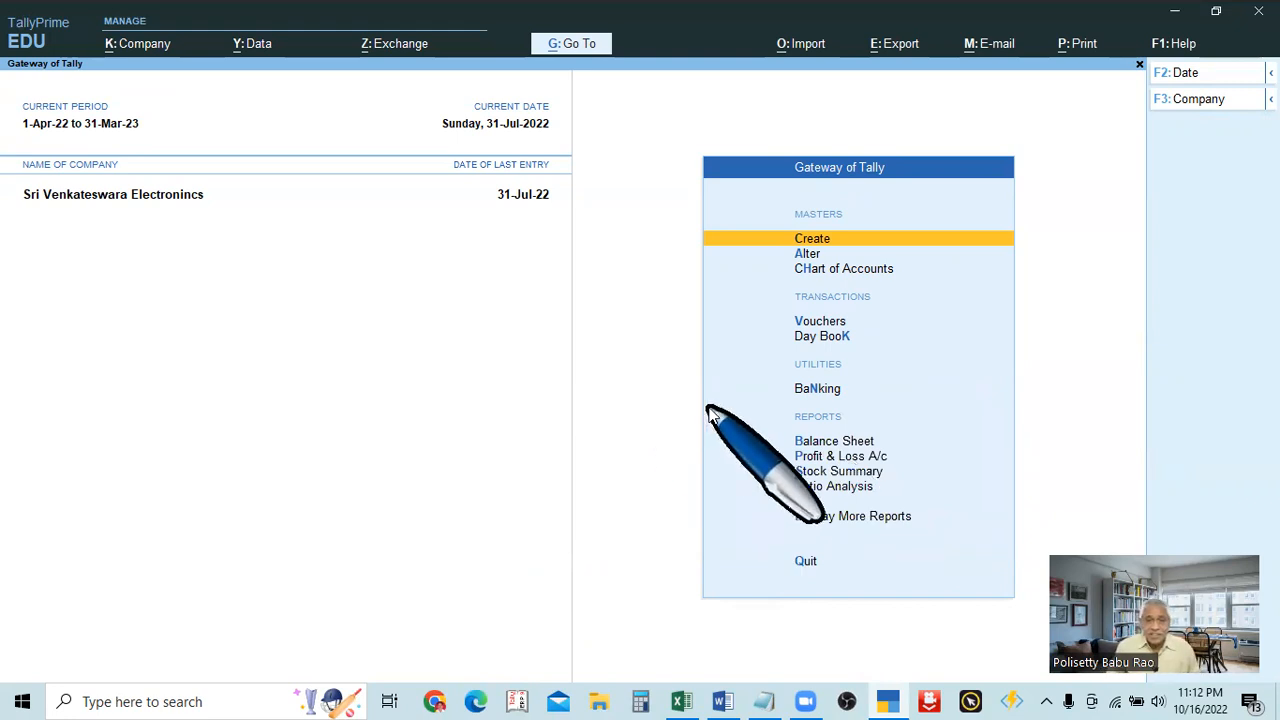
Step: Quit TallyPrime from the Gateway of Tally and confirm the exit
key("Escape")
key("Escape")
key("Escape")
key("Escape")
key("Escape")
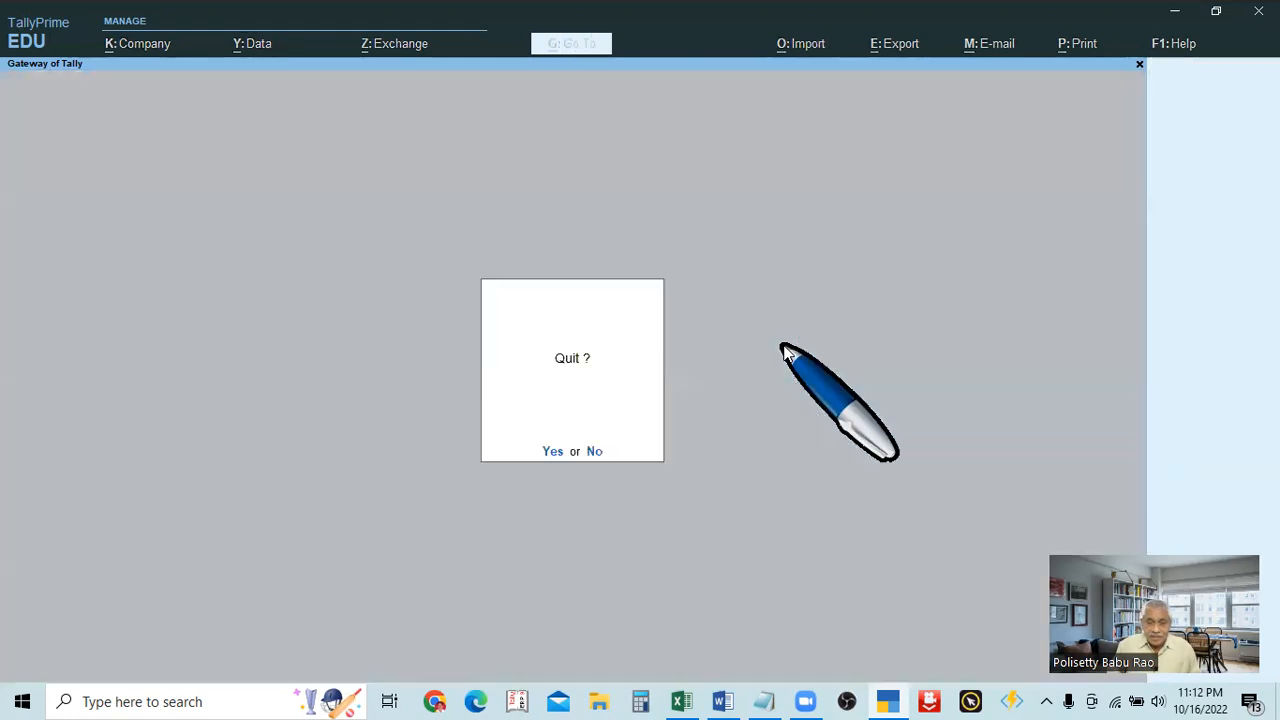
key("y")
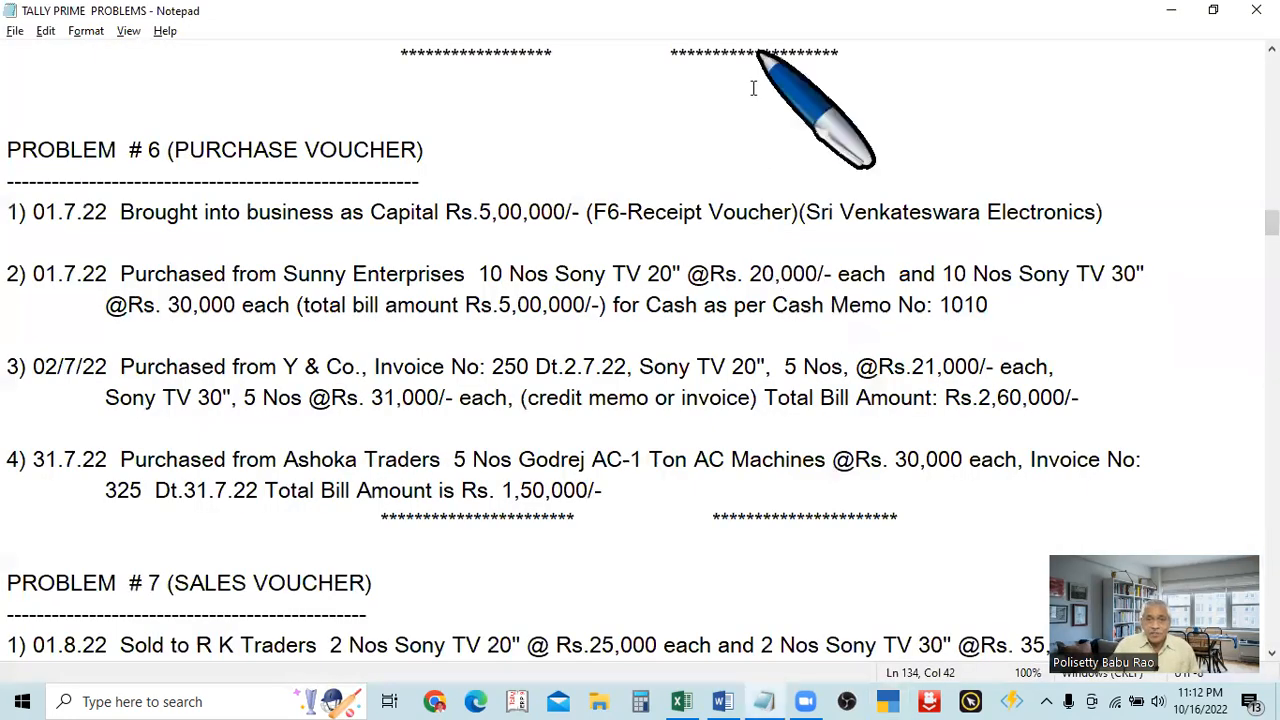